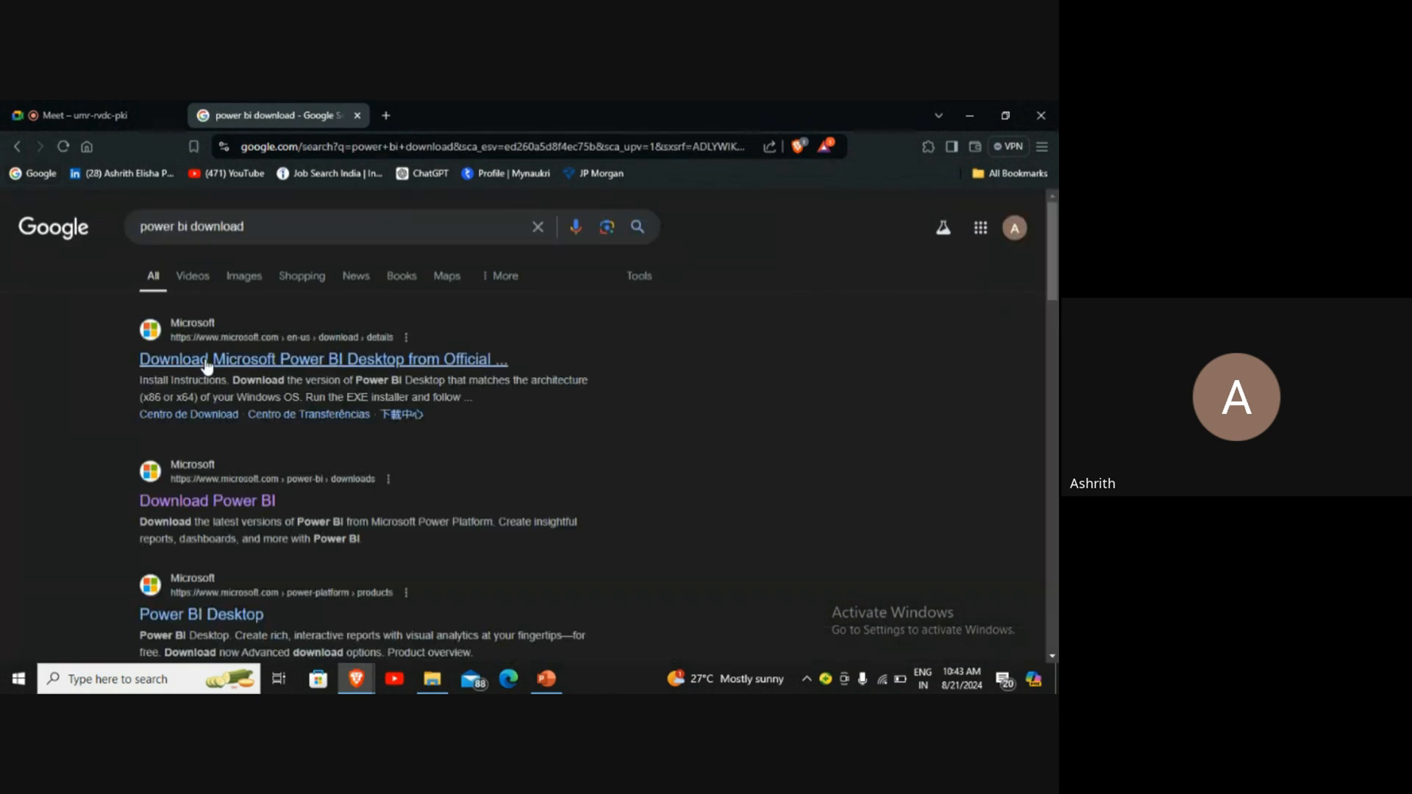
Step: Open Microsoft's official Power BI Desktop download page from the search results and look over its details
{"action": "left_click", "coordinate": [207, 361]}
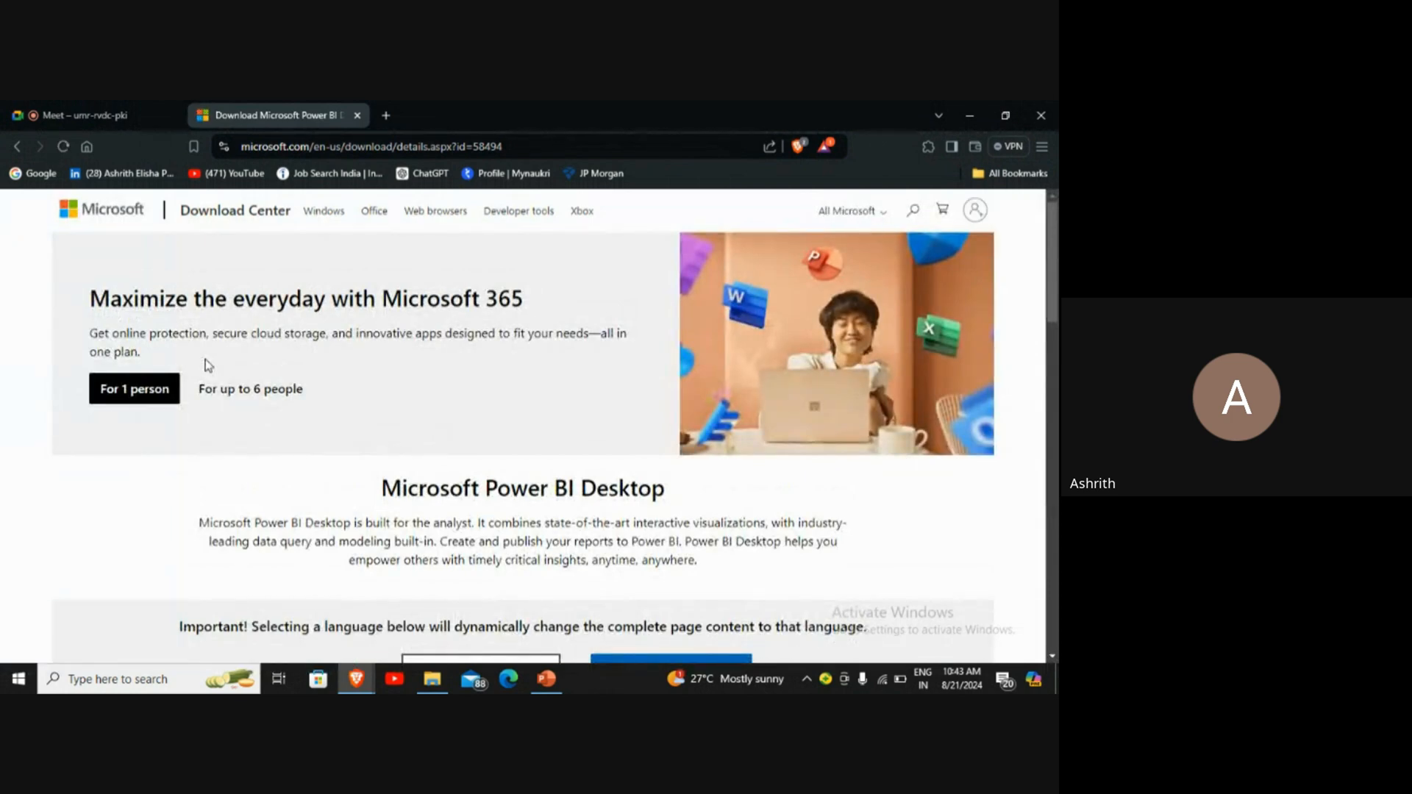
{"action": "scroll", "coordinate": [294, 506], "scroll_direction": "down", "scroll_amount": 2}
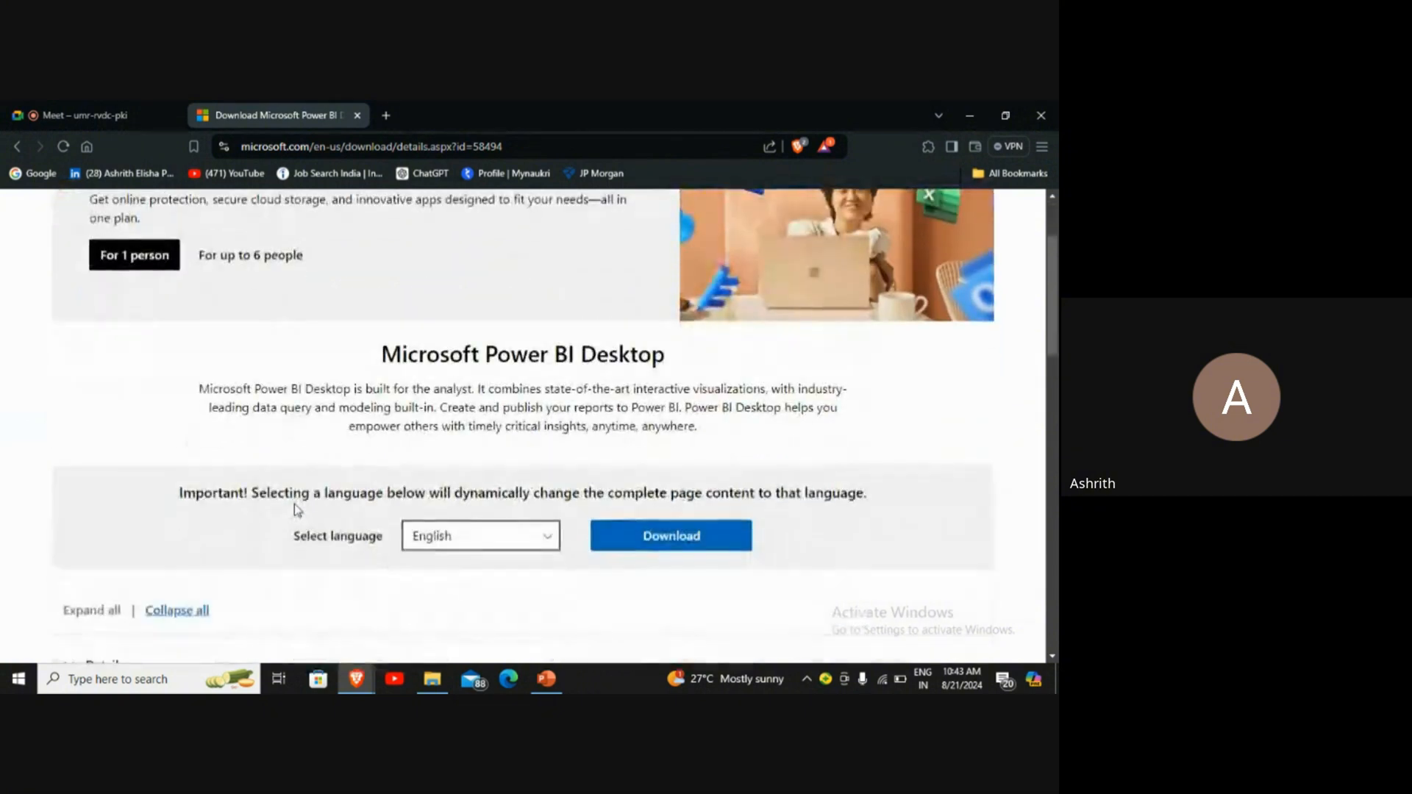
{"action": "scroll", "coordinate": [294, 504], "scroll_direction": "down", "scroll_amount": 3}
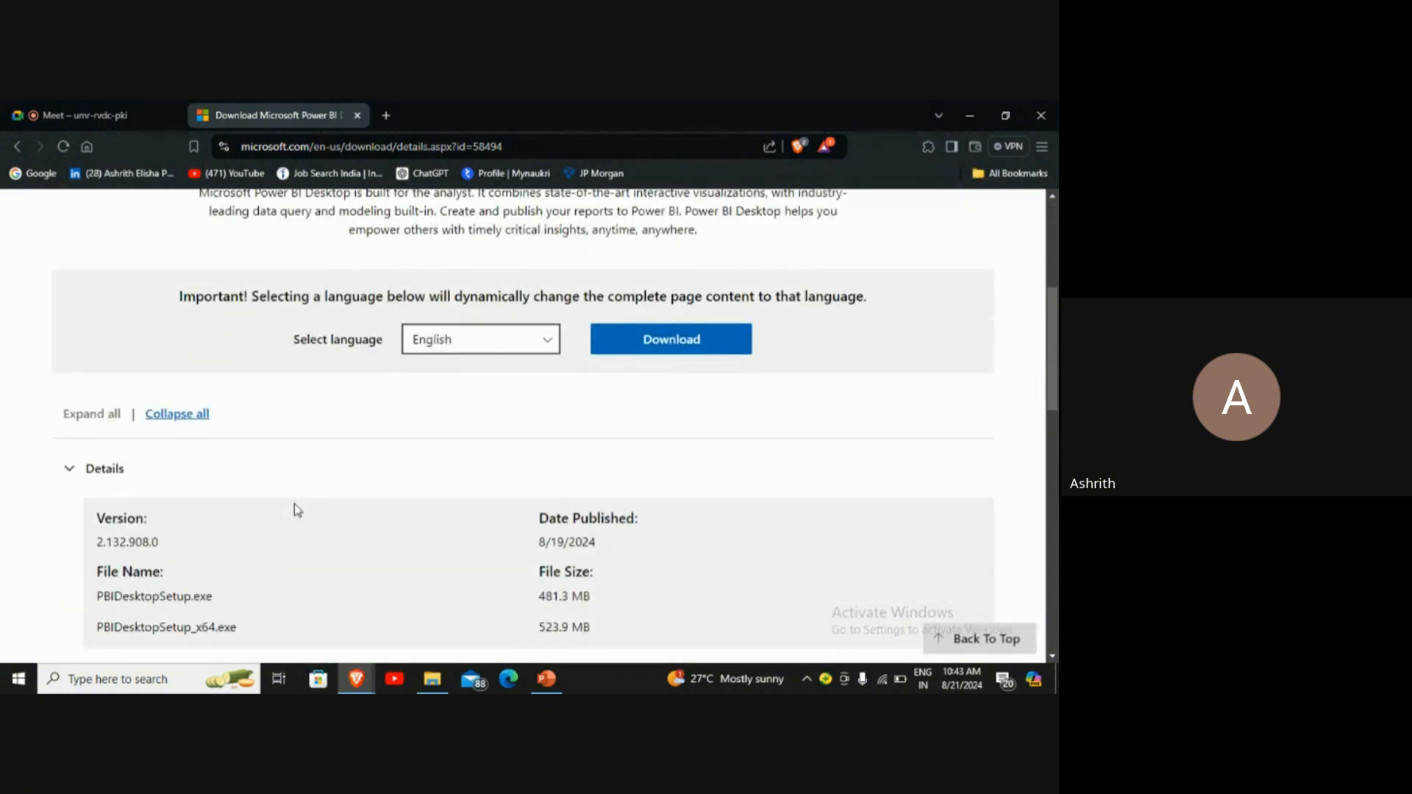
{"action": "scroll", "coordinate": [294, 504], "scroll_direction": "up", "scroll_amount": 5}
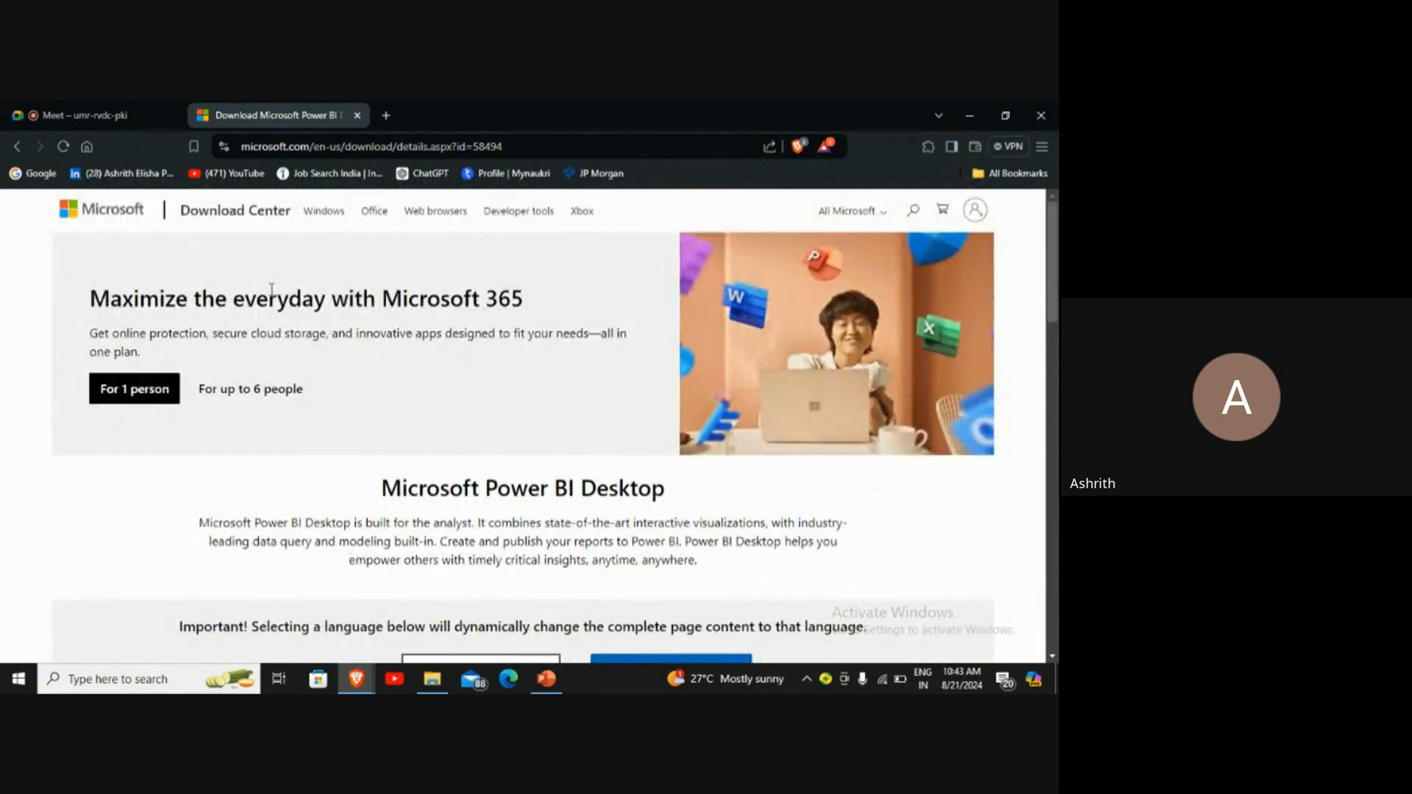
{"action": "scroll", "coordinate": [318, 402], "scroll_direction": "down", "scroll_amount": 5}
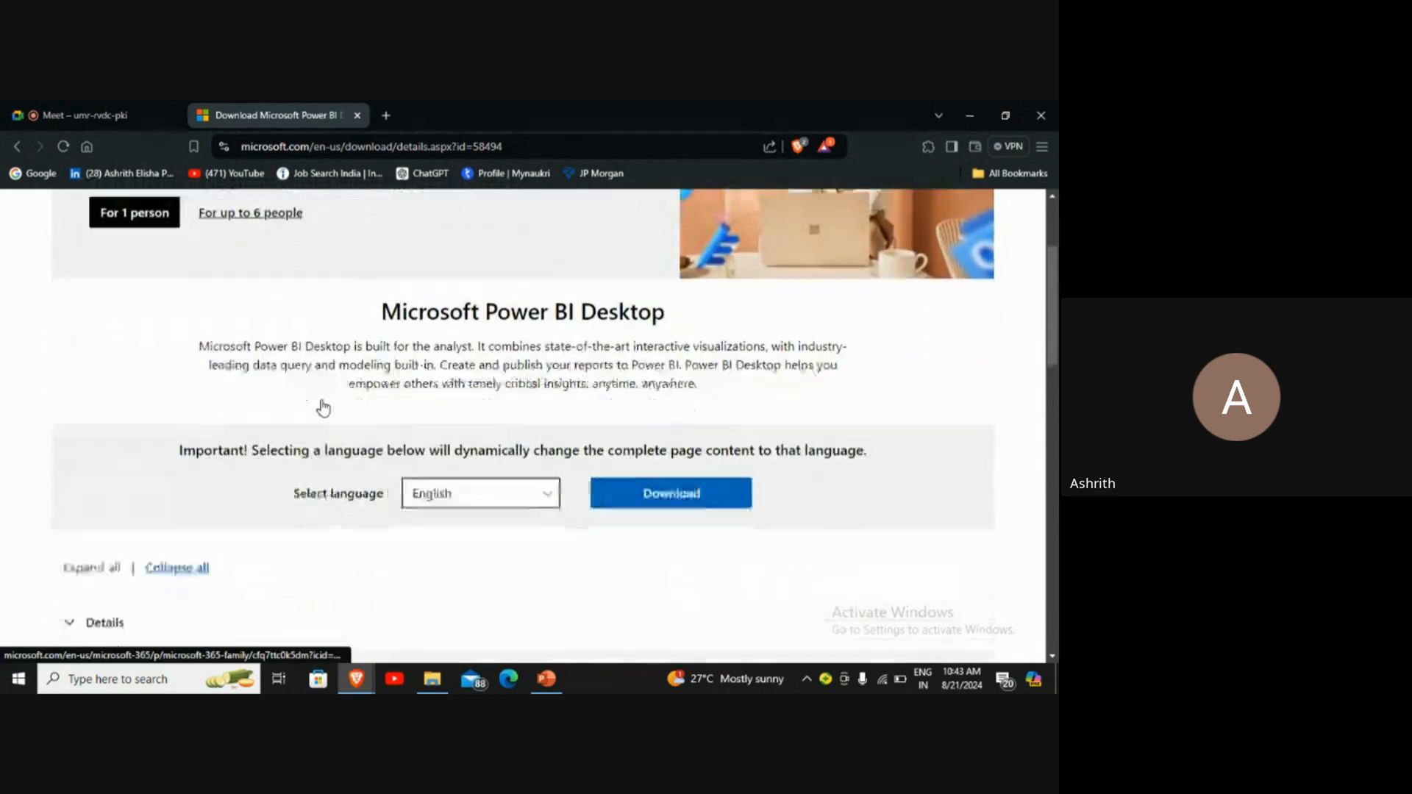
{"action": "scroll", "coordinate": [322, 400], "scroll_direction": "up", "scroll_amount": 3}
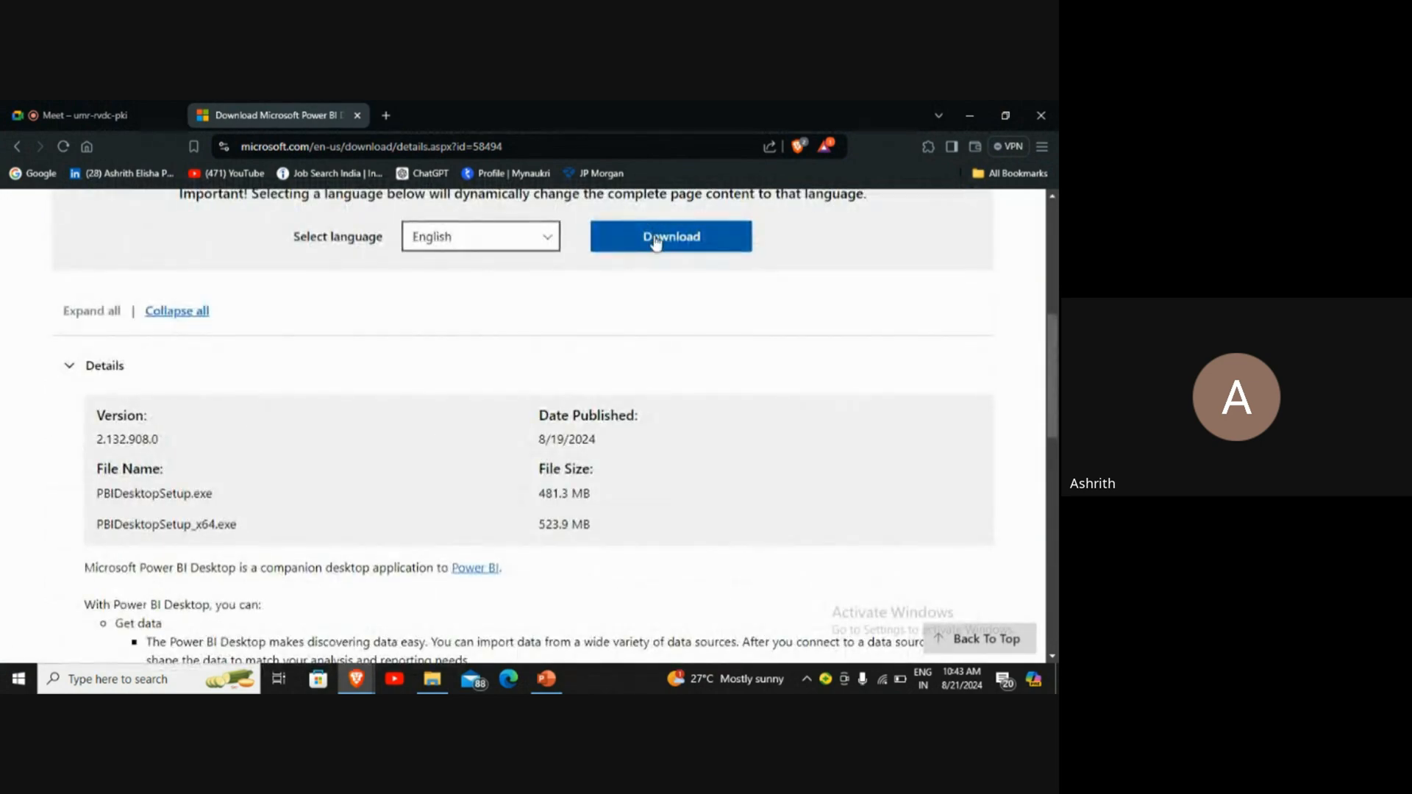
Step: Request both Power BI Desktop installers for download and save PBIDesktopSetup_x64 in the POWER BI MASTERCLASS folder
{"action": "left_click", "coordinate": [654, 240]}
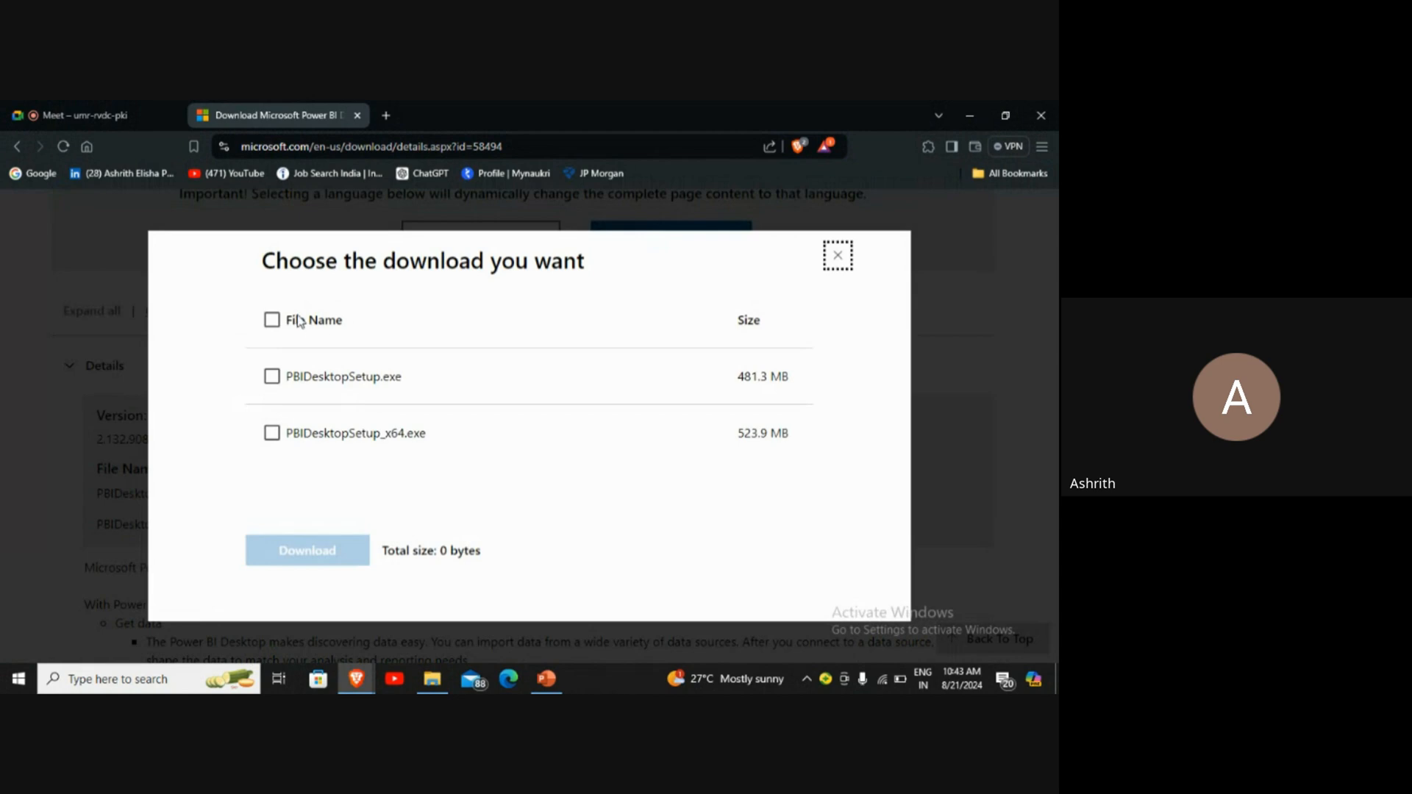
{"action": "left_click", "coordinate": [293, 319]}
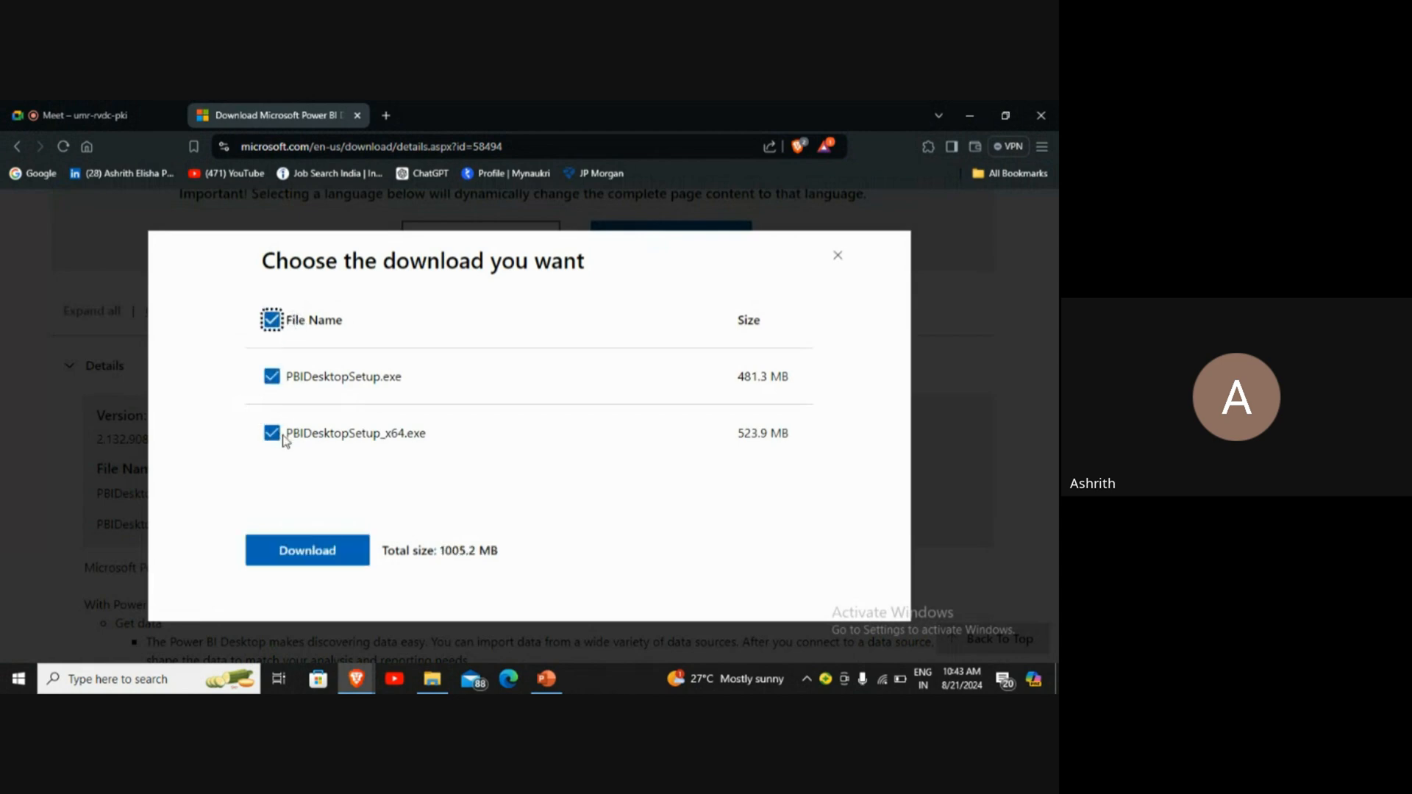
{"action": "left_click", "coordinate": [327, 562]}
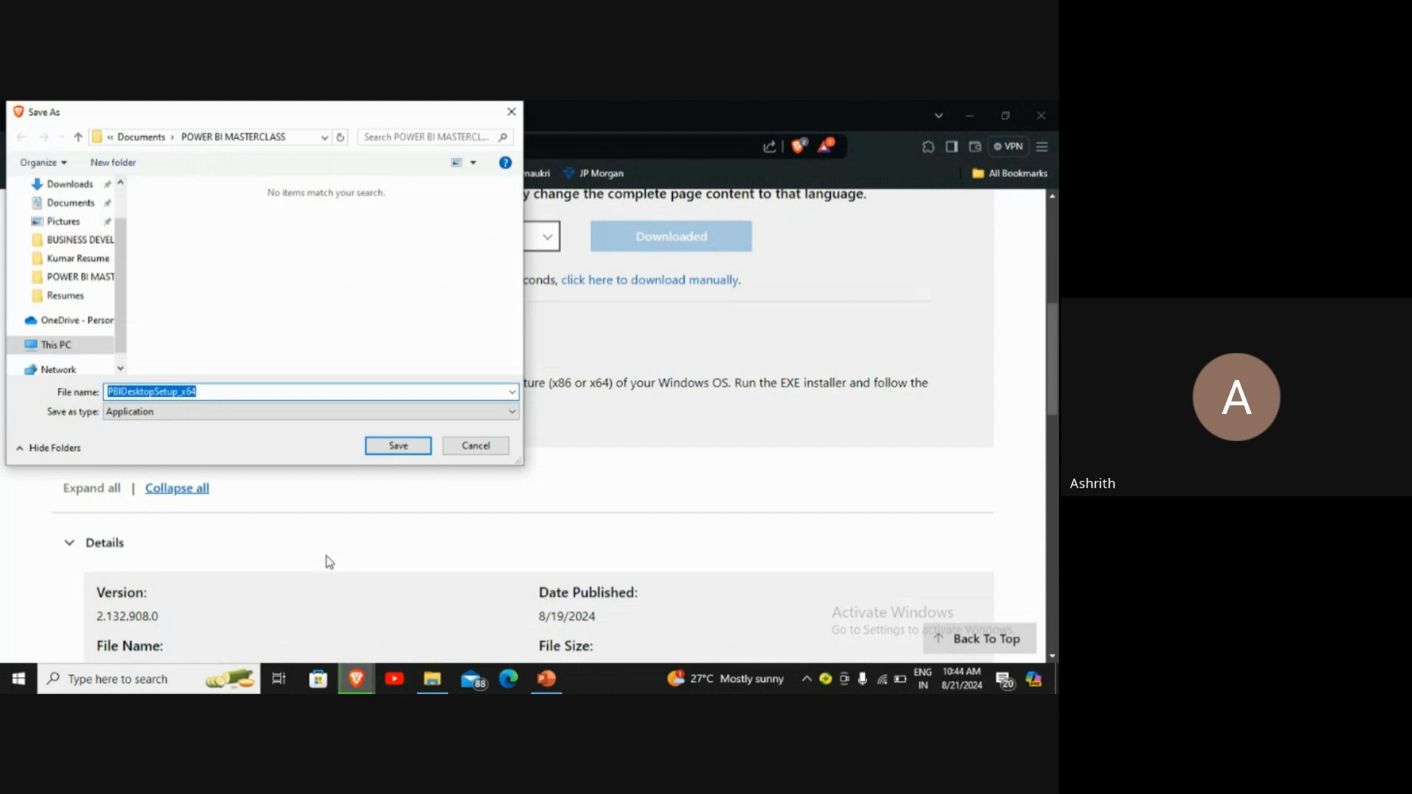
{"action": "left_click", "coordinate": [400, 447]}
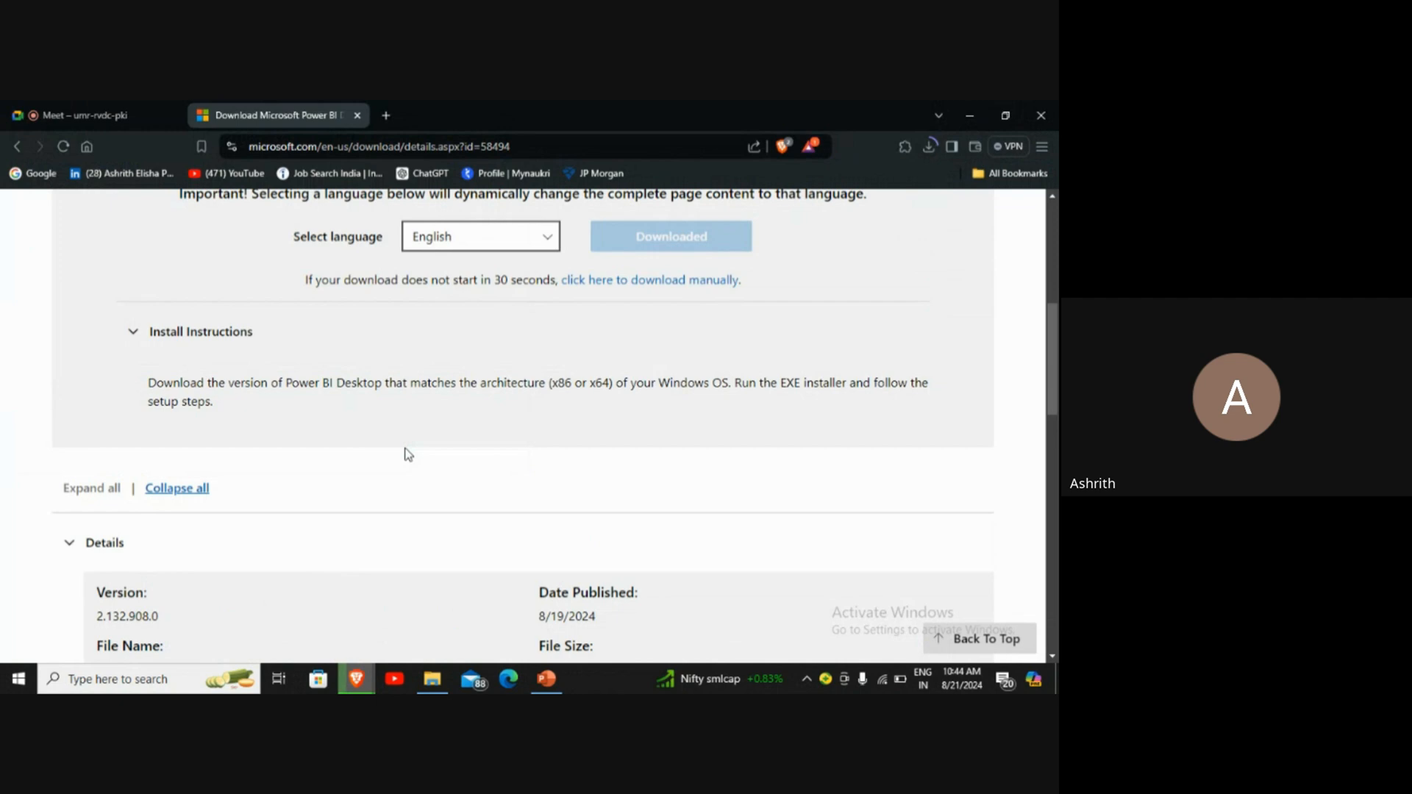
{"action": "scroll", "coordinate": [407, 454], "scroll_direction": "up", "scroll_amount": 5}
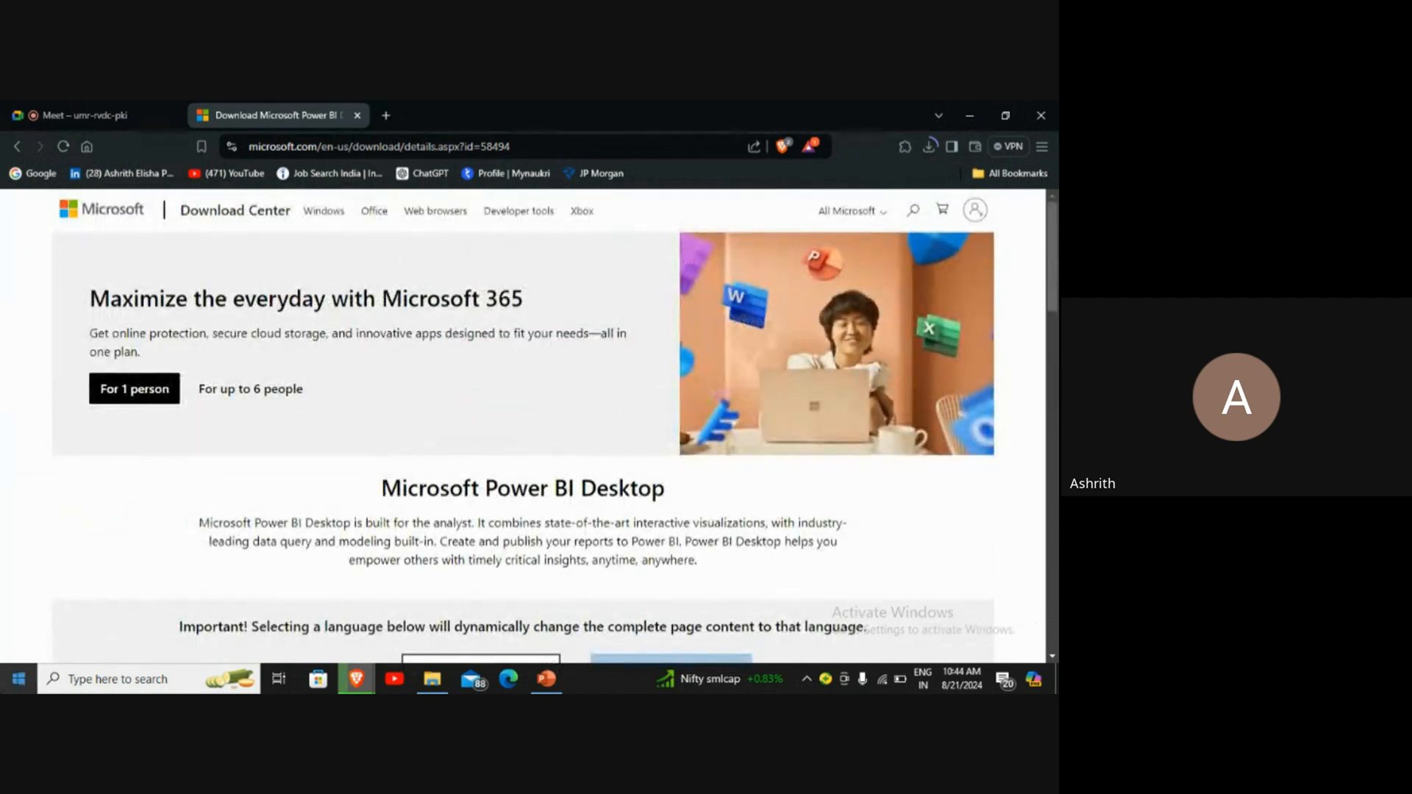
{"action": "left_click", "coordinate": [18, 678]}
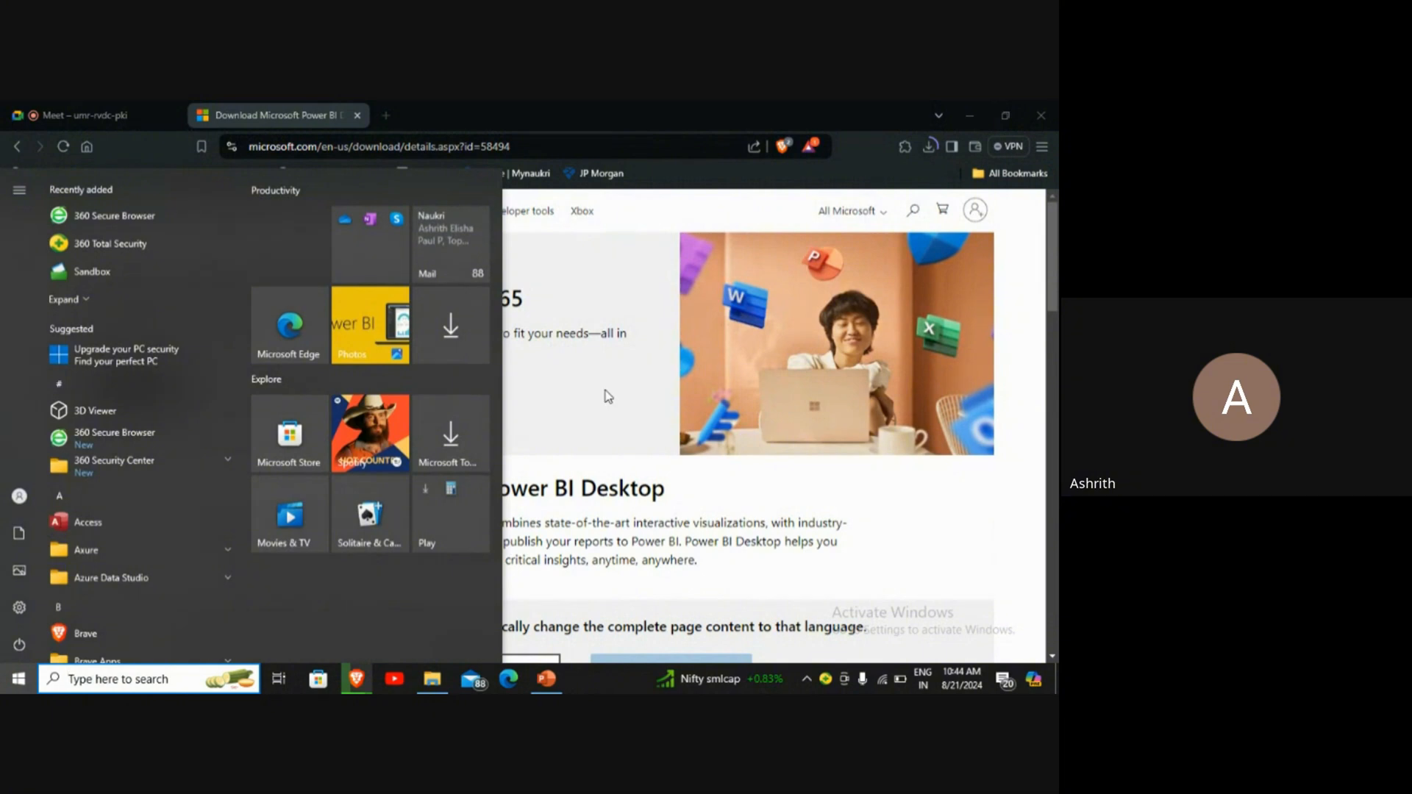
{"action": "left_click", "coordinate": [1020, 522]}
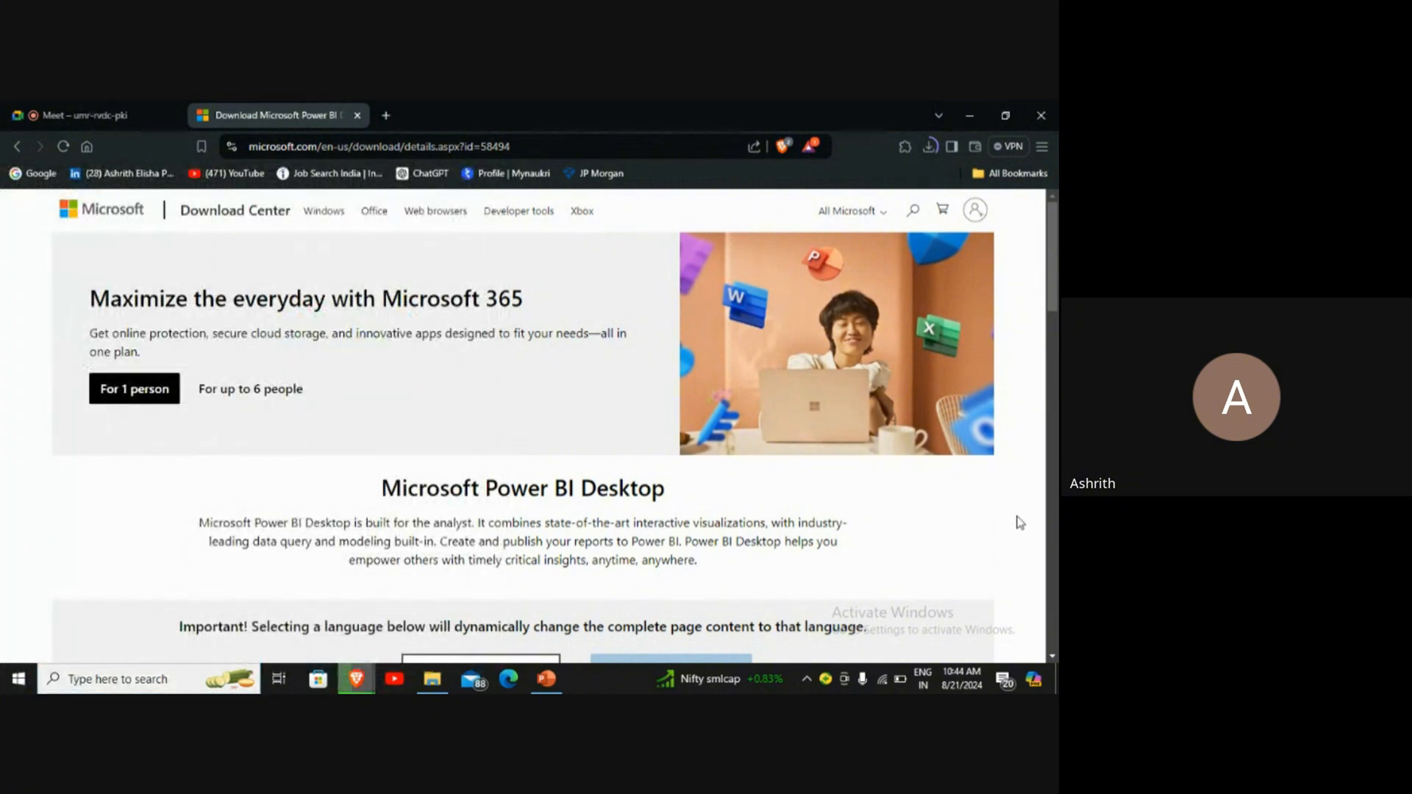
{"action": "scroll", "coordinate": [1020, 522], "scroll_direction": "down", "scroll_amount": 15}
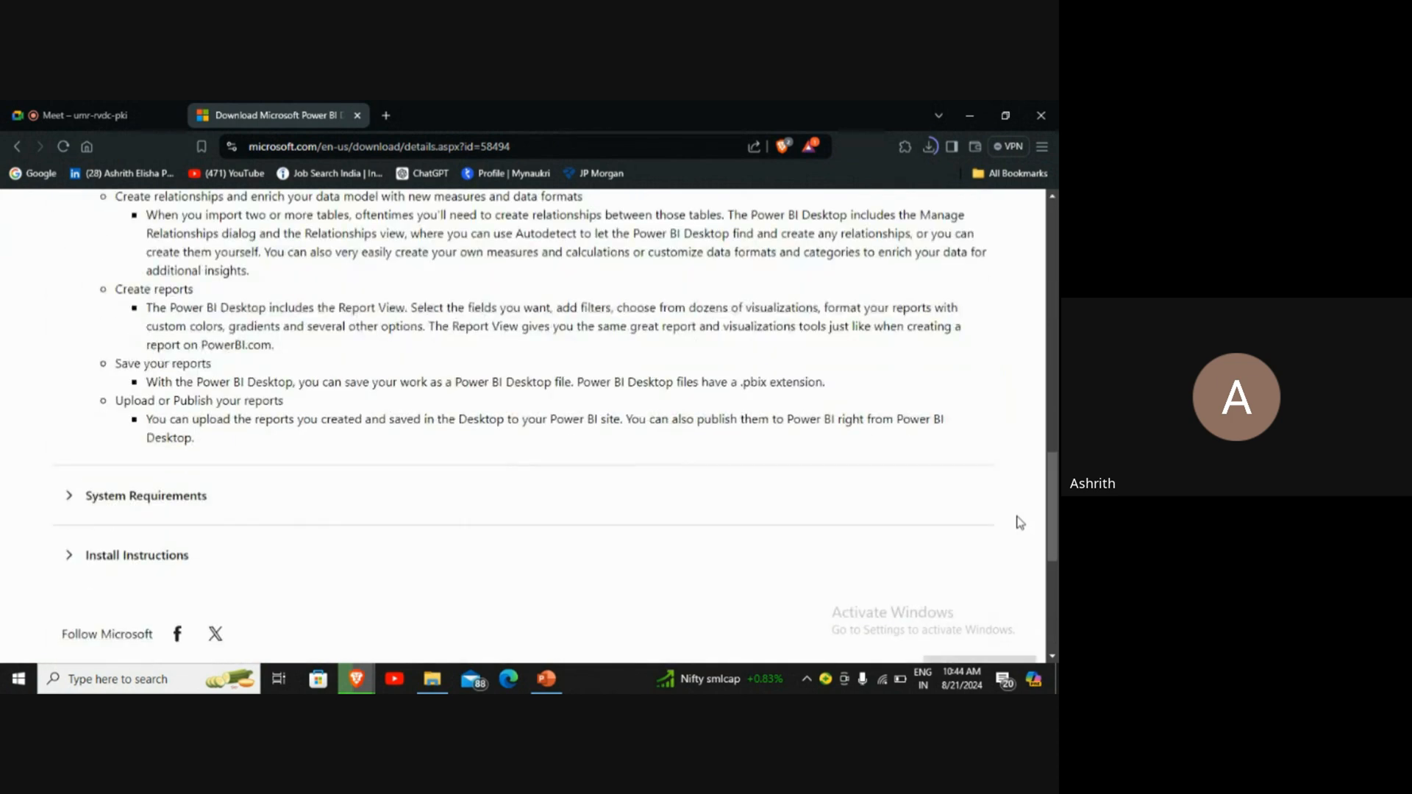
{"action": "scroll", "coordinate": [1020, 522], "scroll_direction": "up", "scroll_amount": 2}
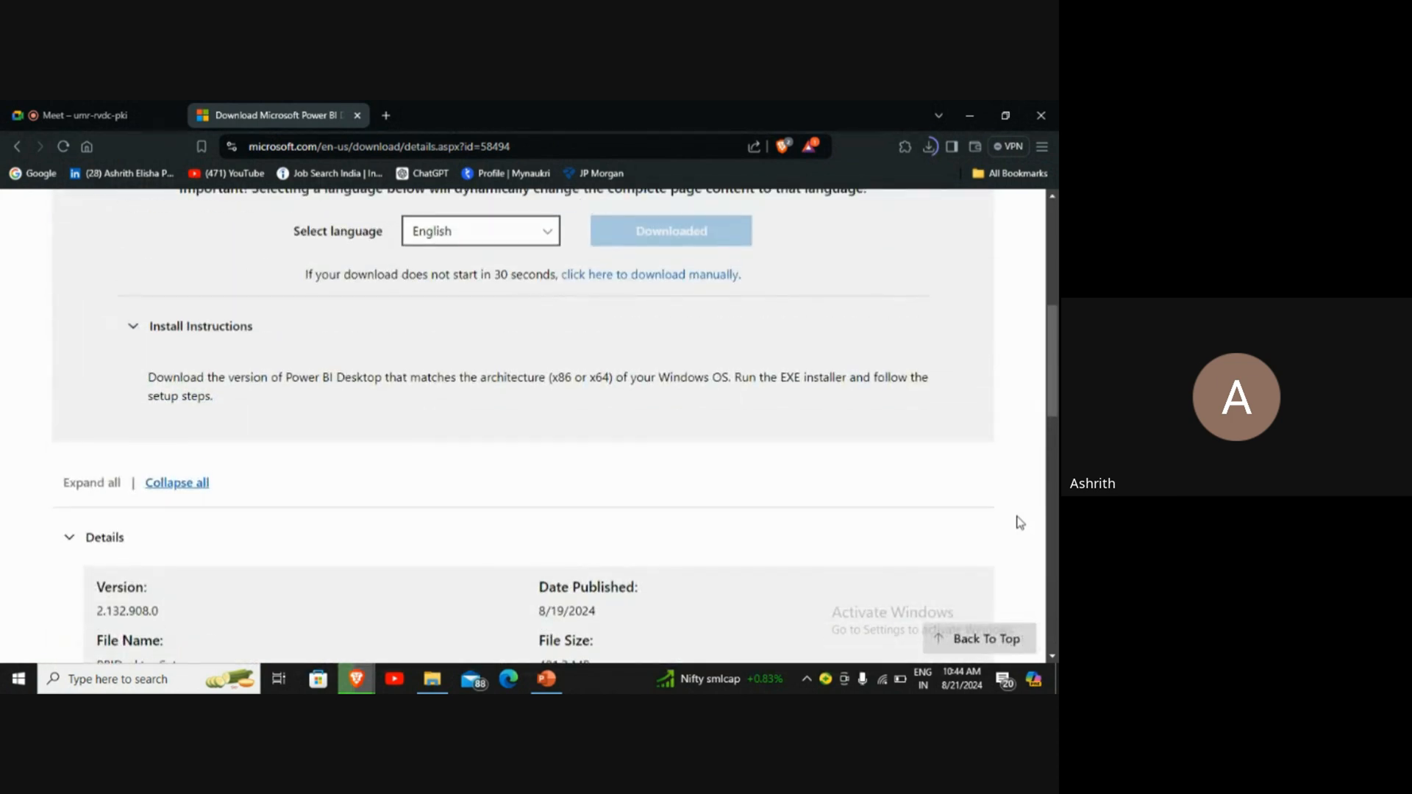
{"action": "scroll", "coordinate": [1020, 522], "scroll_direction": "up", "scroll_amount": 1}
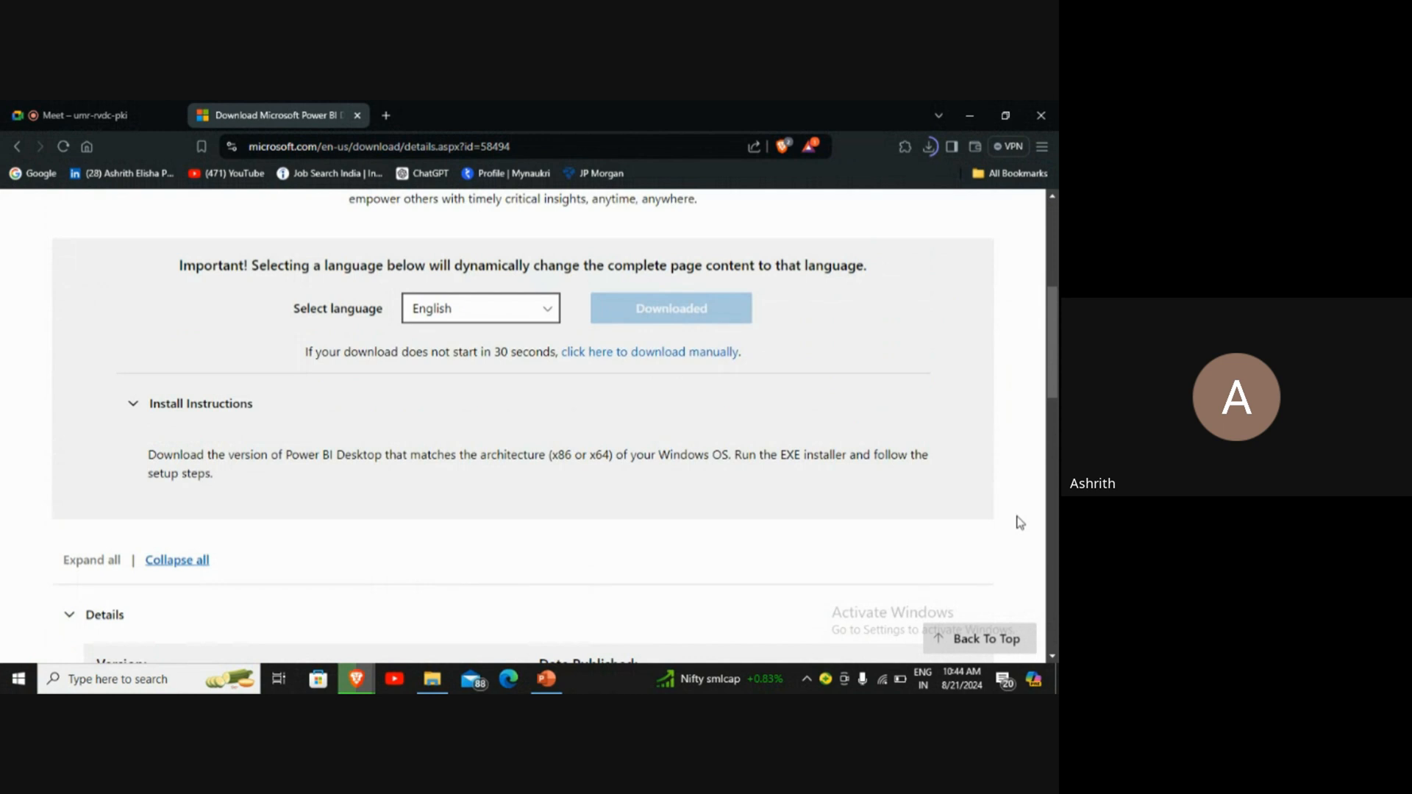
{"action": "scroll", "coordinate": [1020, 523], "scroll_direction": "up", "scroll_amount": 1}
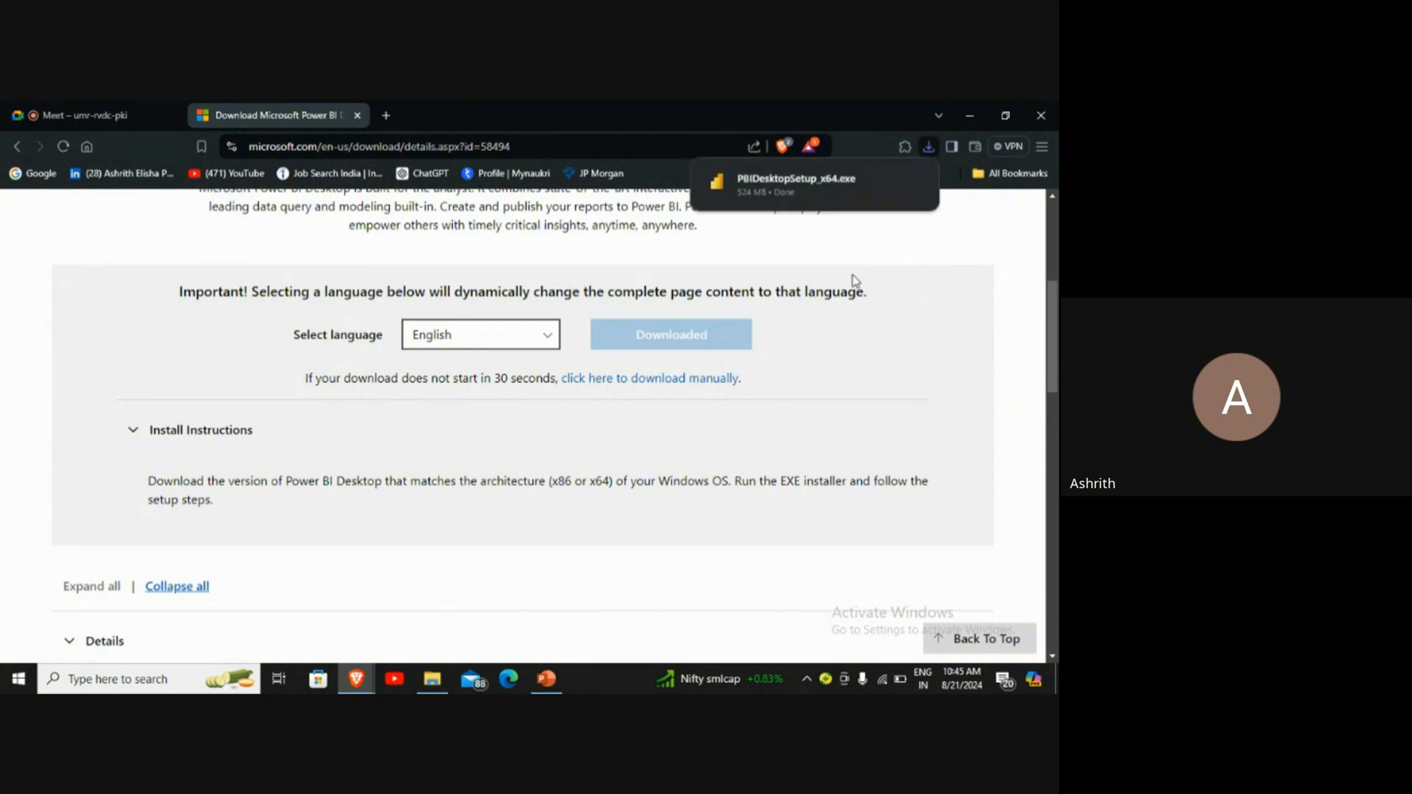
Step: Launch the downloaded PBIDesktopSetup_x64.exe installer from the browser's recent downloads
{"action": "left_click", "coordinate": [925, 146]}
{"action": "left_click", "coordinate": [868, 220]}
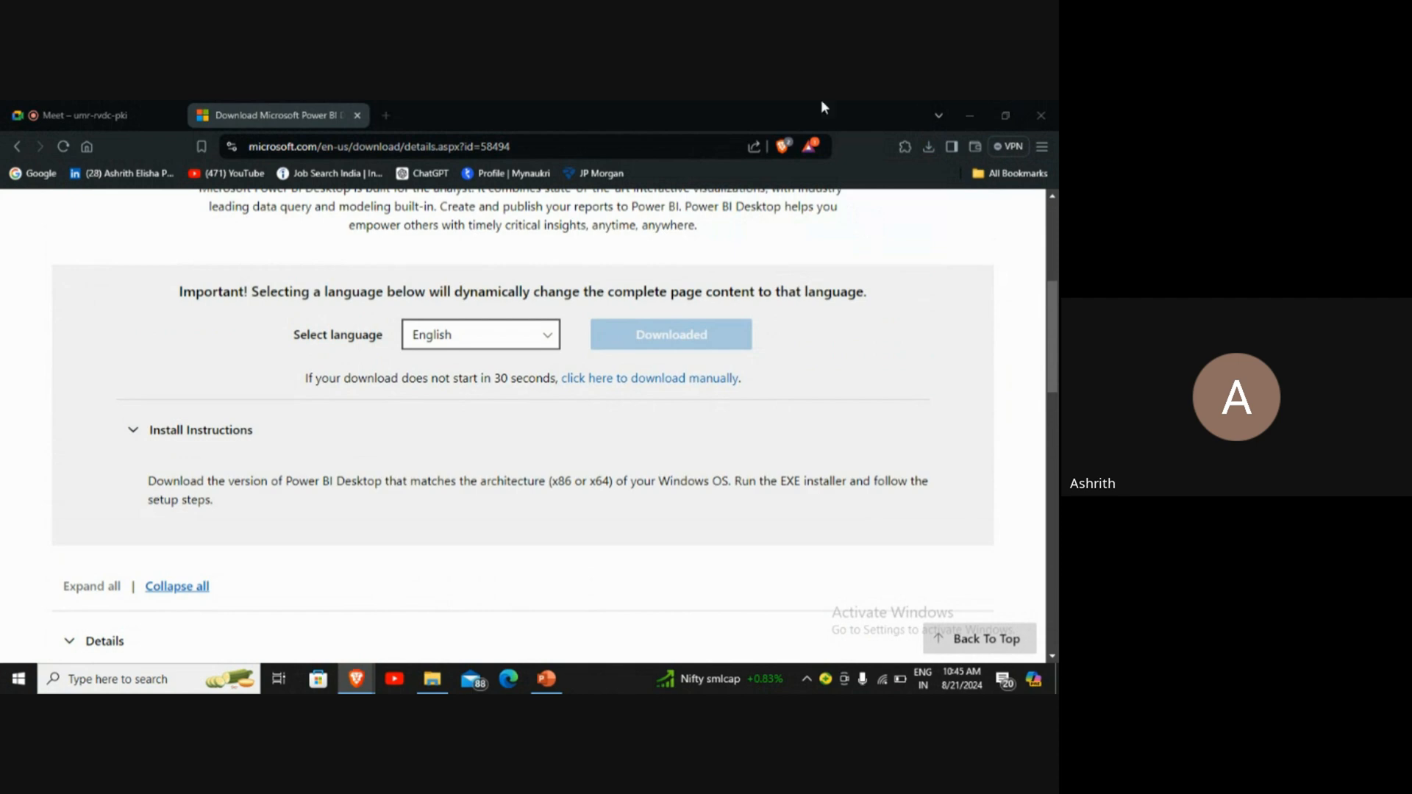
{"action": "left_click", "coordinate": [29, 113]}
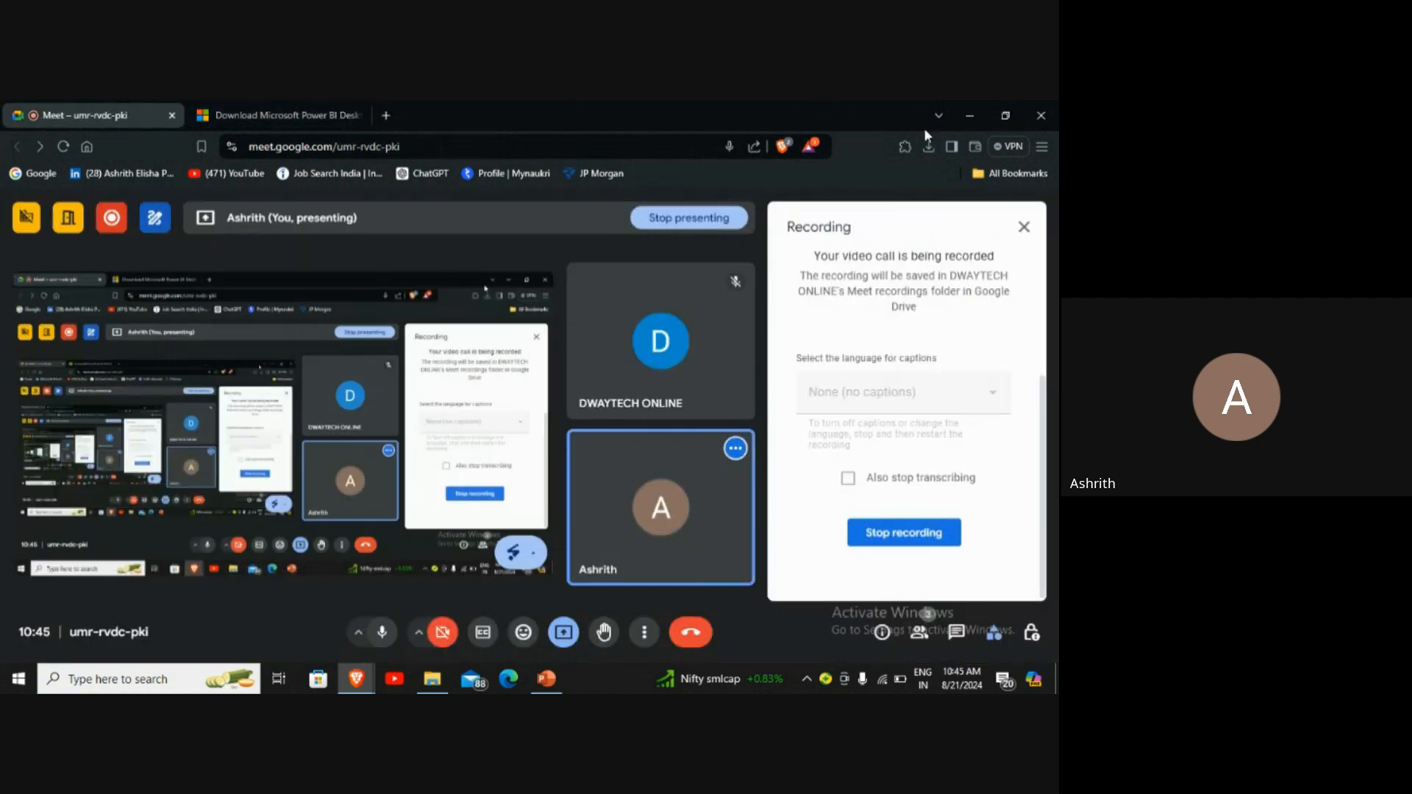
{"action": "left_click", "coordinate": [928, 146]}
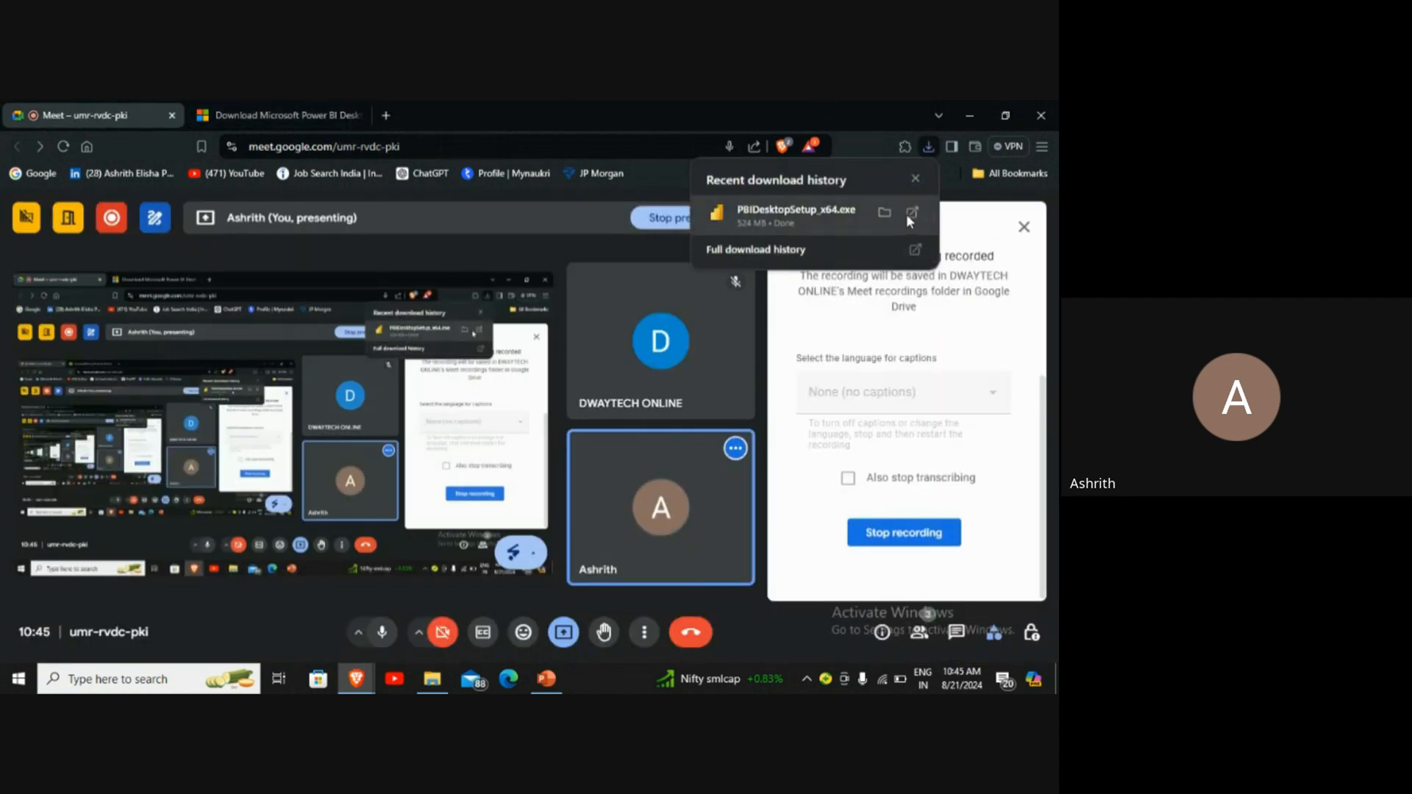
{"action": "left_click", "coordinate": [317, 108]}
{"action": "scroll", "coordinate": [489, 520], "scroll_direction": "up", "scroll_amount": 5}
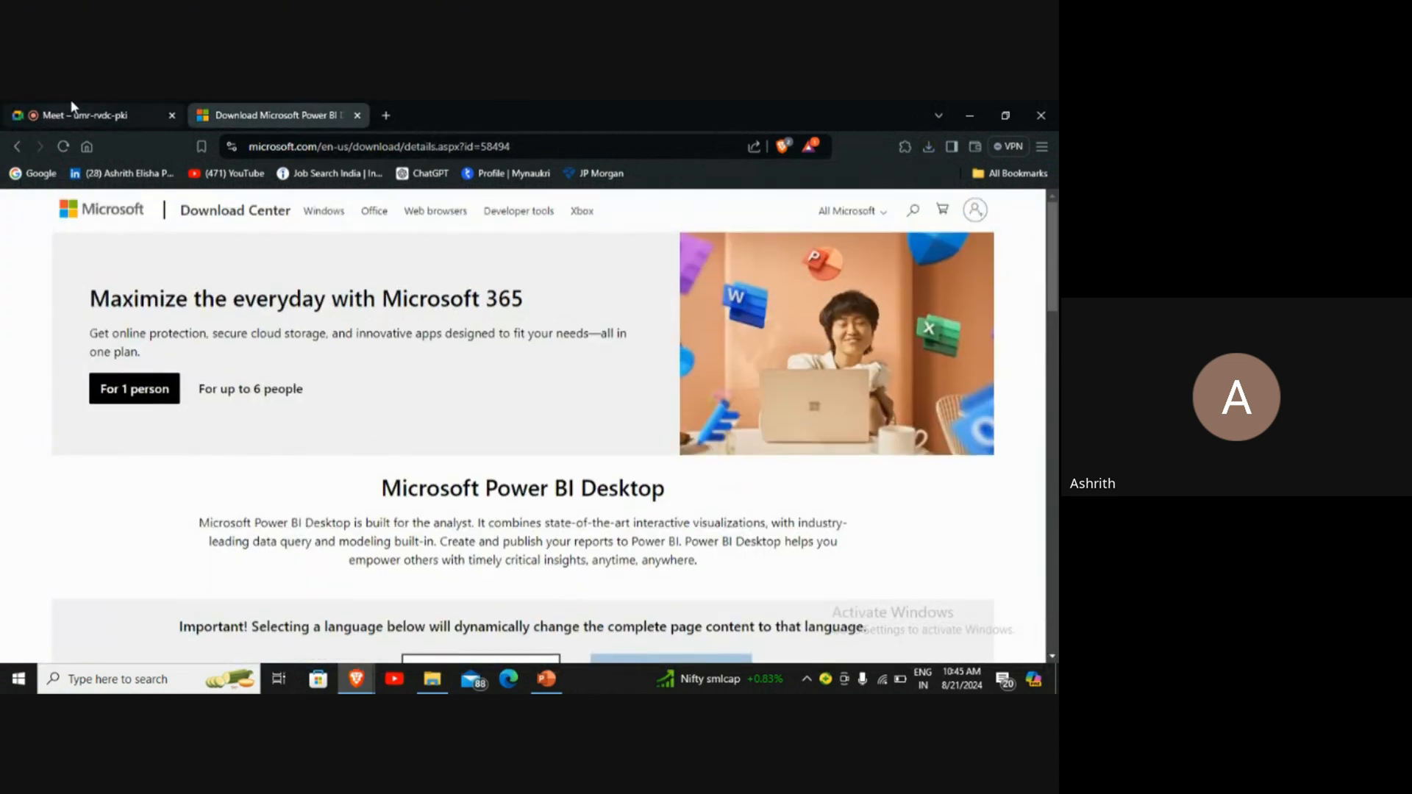
Step: Search Google for "global superstore 2016 dataset download"
{"action": "left_click", "coordinate": [20, 177]}
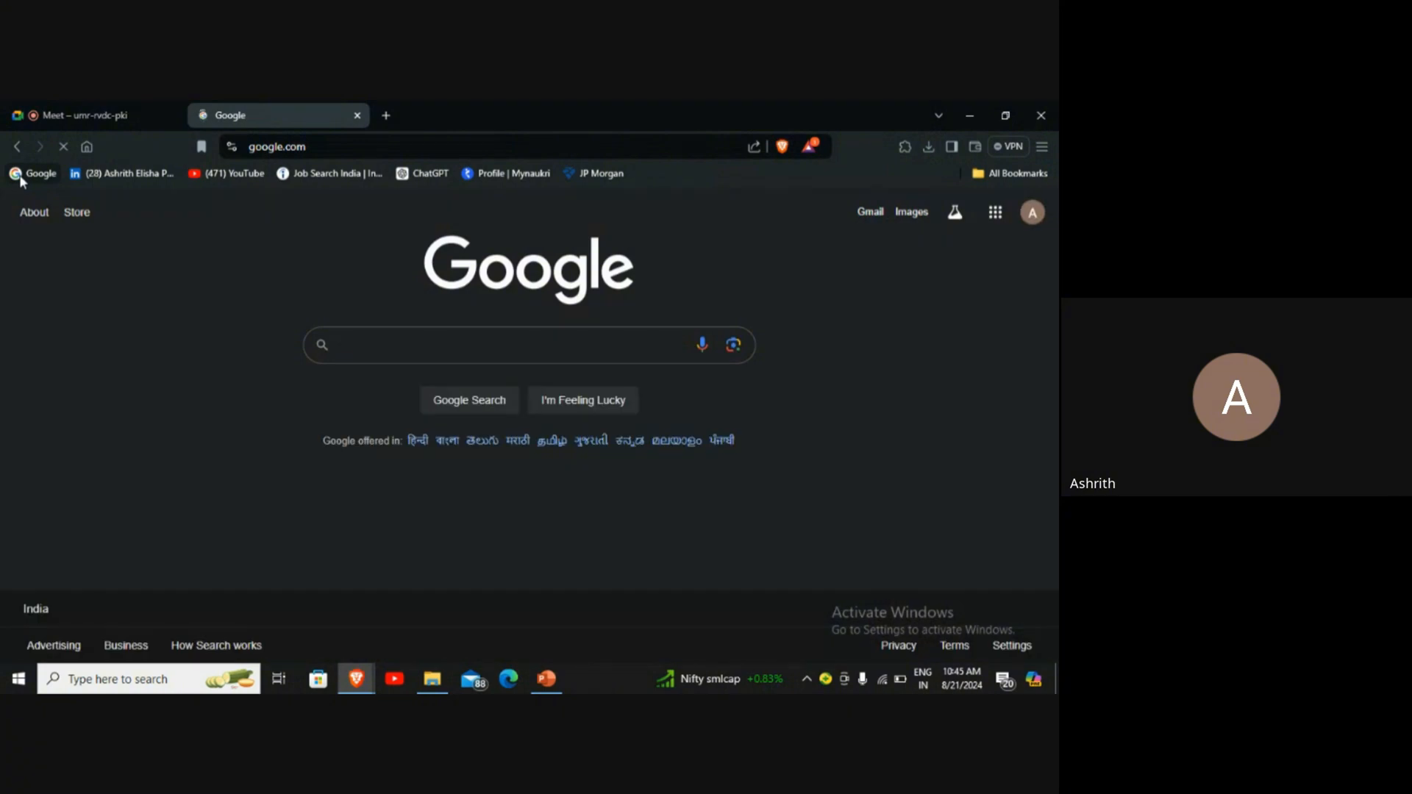
{"action": "left_click", "coordinate": [21, 108]}
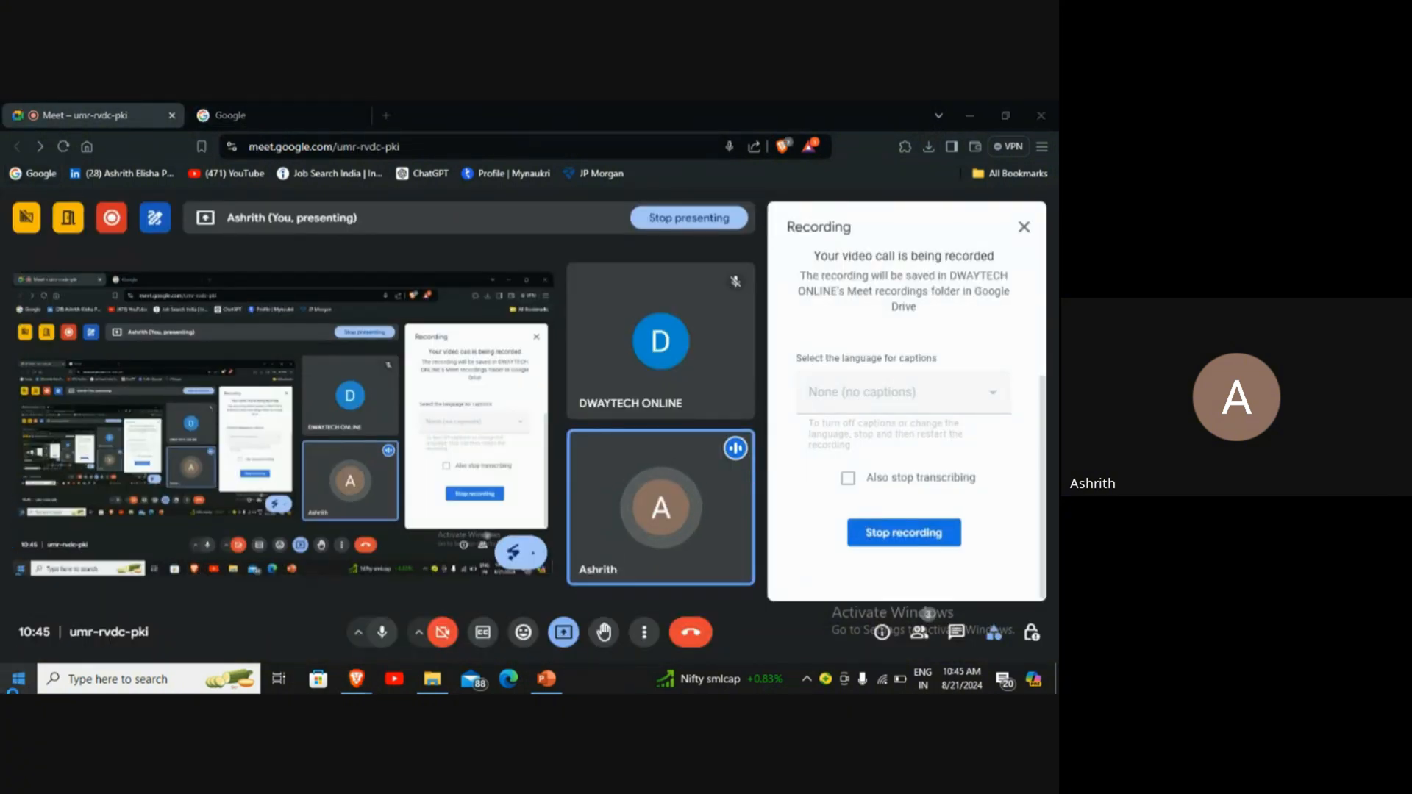
{"action": "left_click", "coordinate": [18, 679]}
{"action": "left_click", "coordinate": [227, 115]}
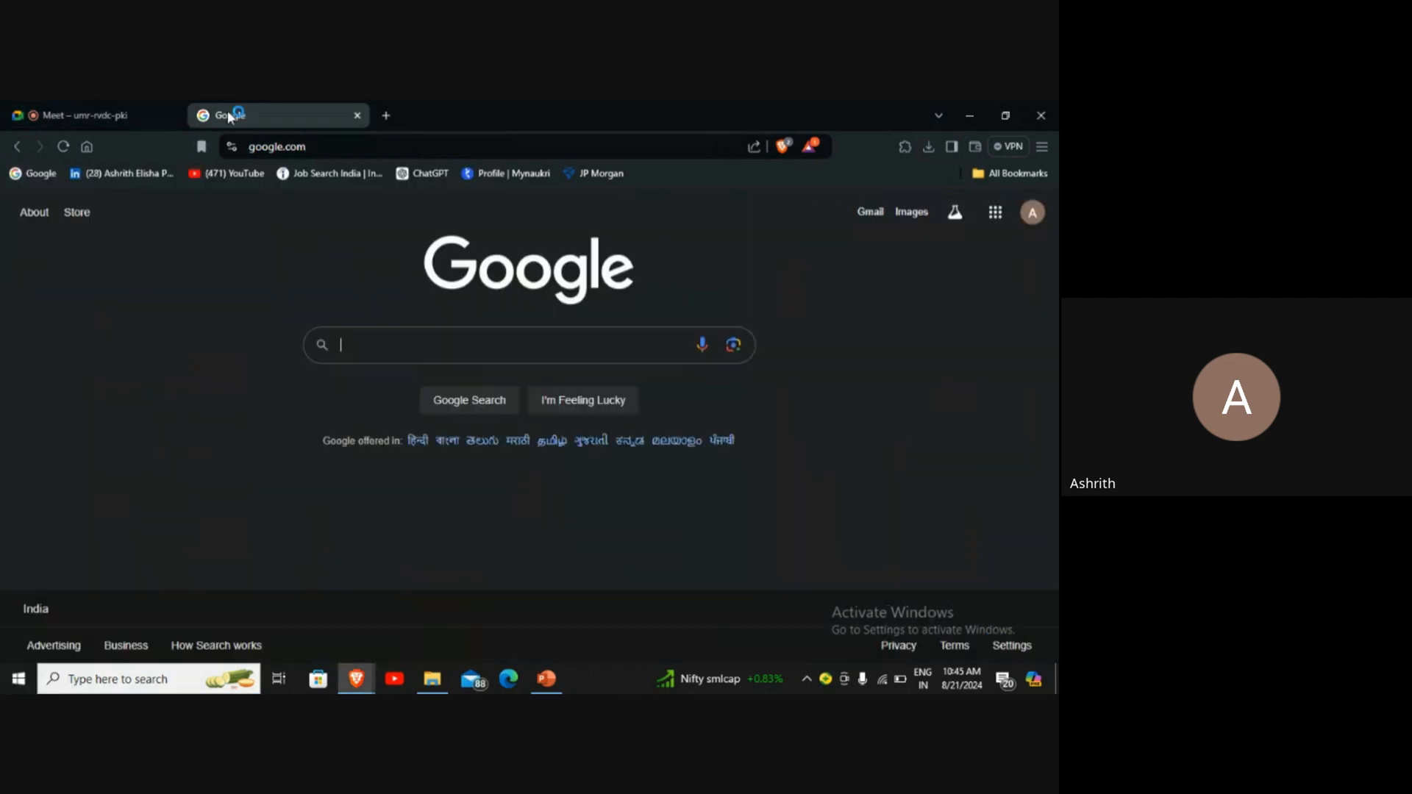
{"action": "type", "text": "globa"}
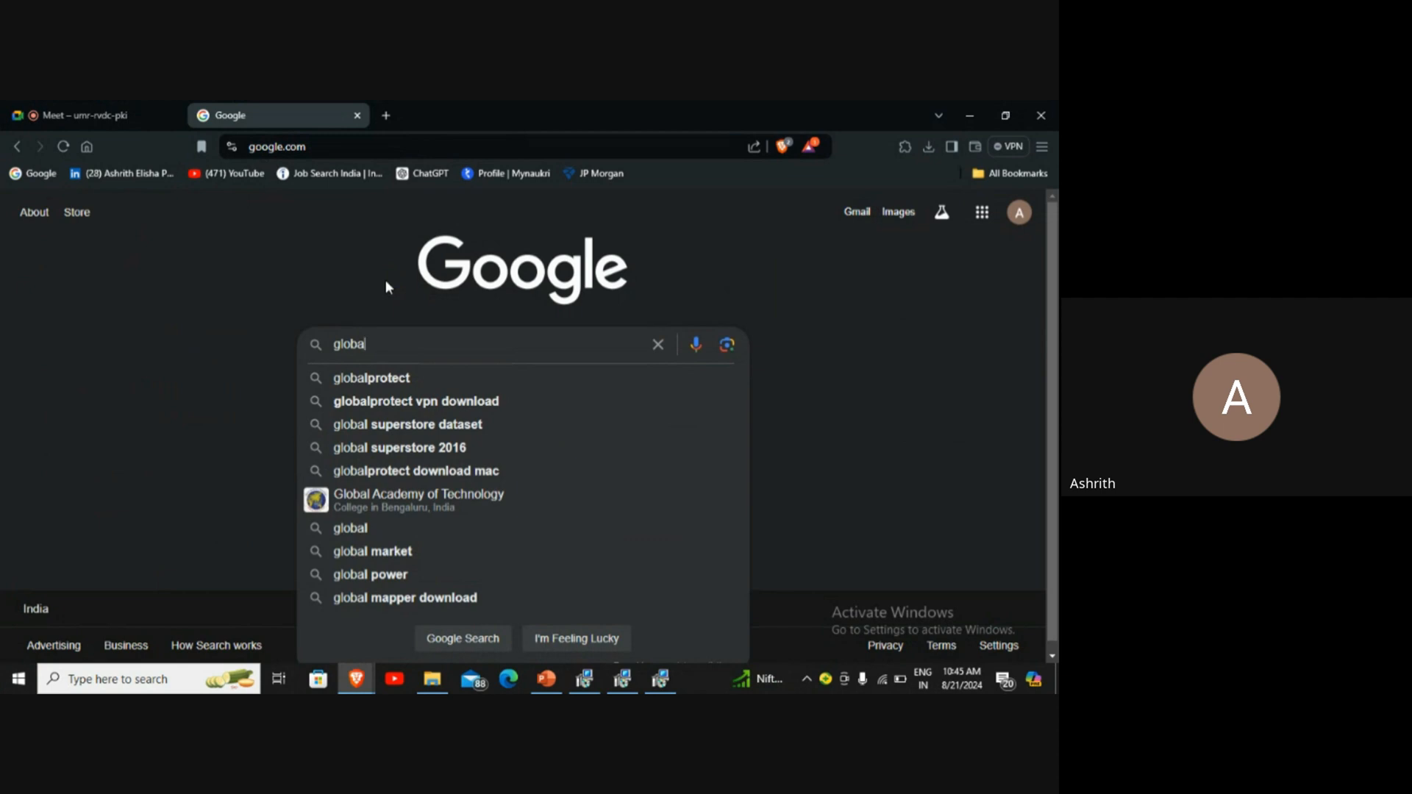
{"action": "key", "text": "Down"}
{"action": "key", "text": "Down"}
{"action": "key", "text": "Down"}
{"action": "key", "text": "Down"}
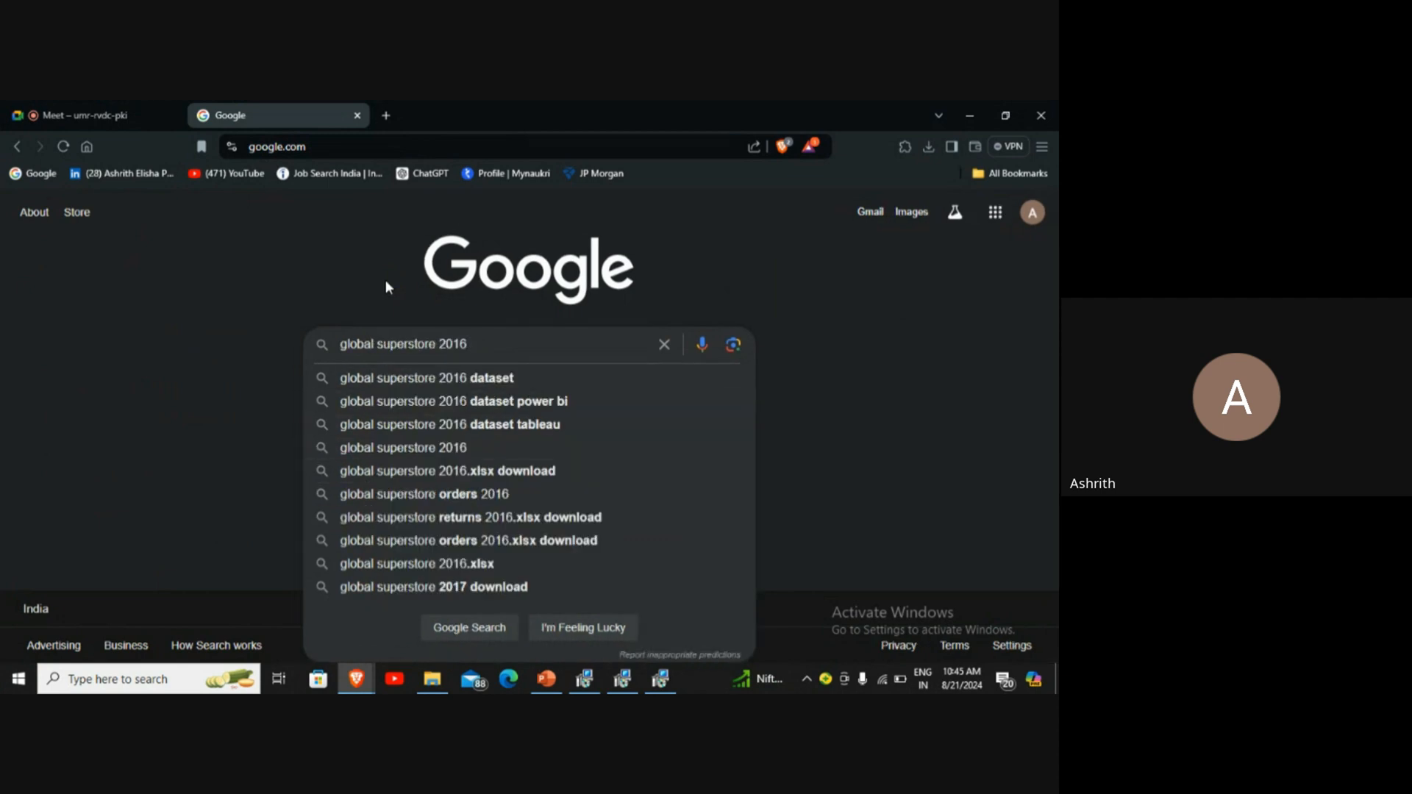
{"action": "key", "text": "Down"}
{"action": "type", "text": "d"}
{"action": "type", "text": "o"}
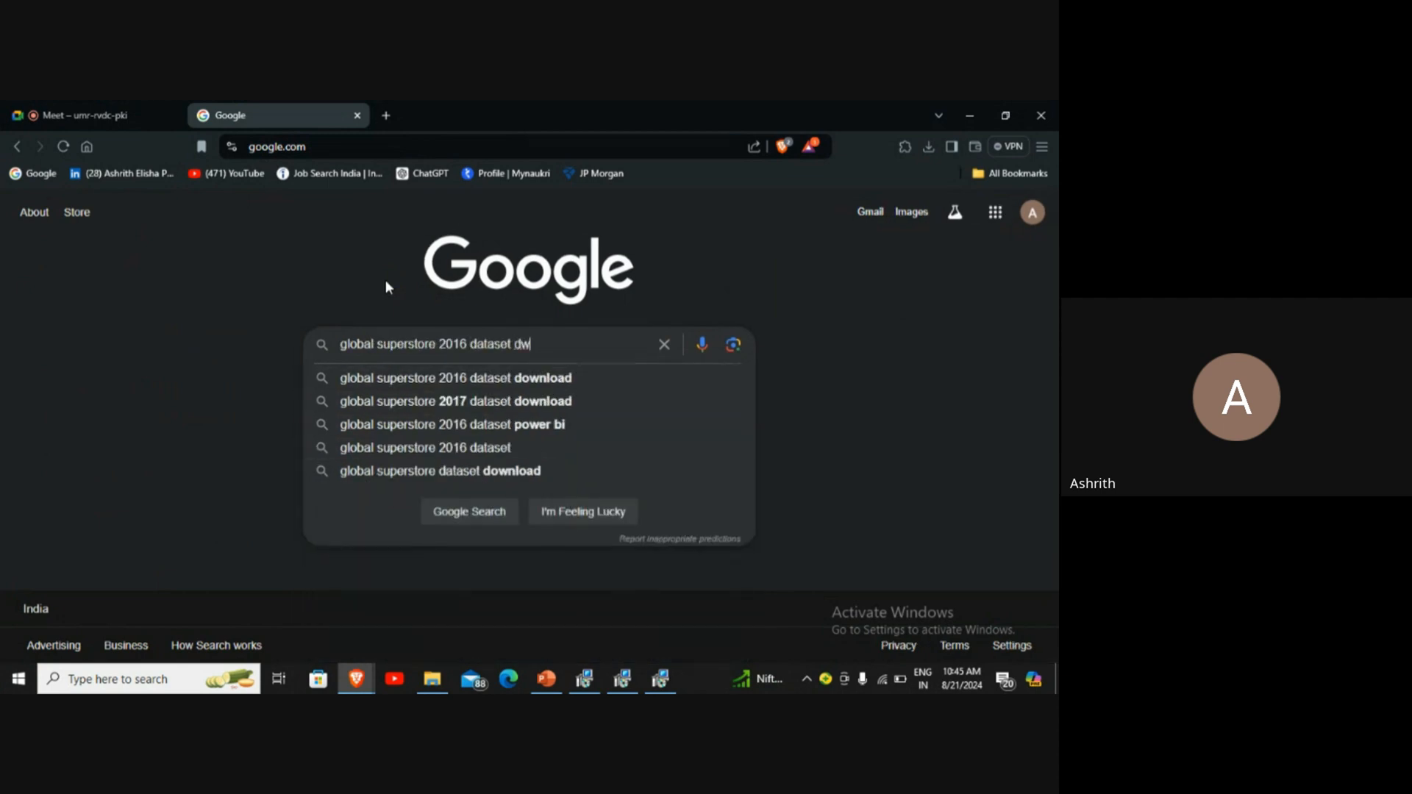
{"action": "key", "text": "Down"}
{"action": "key", "text": "Return"}
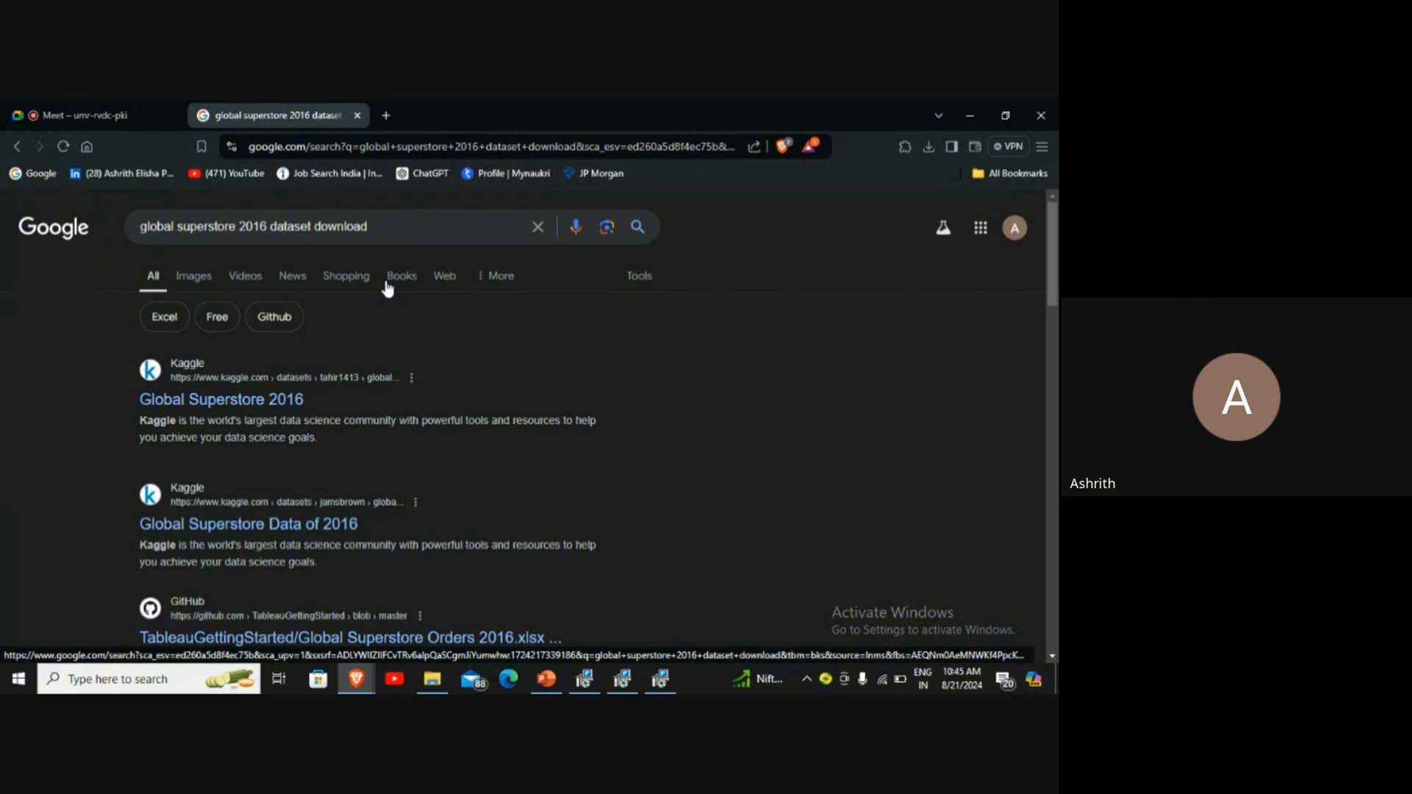
Step: Open the Global Superstore 2016 dataset on Kaggle from the first search result and review its file contents
{"action": "left_click", "coordinate": [257, 406]}
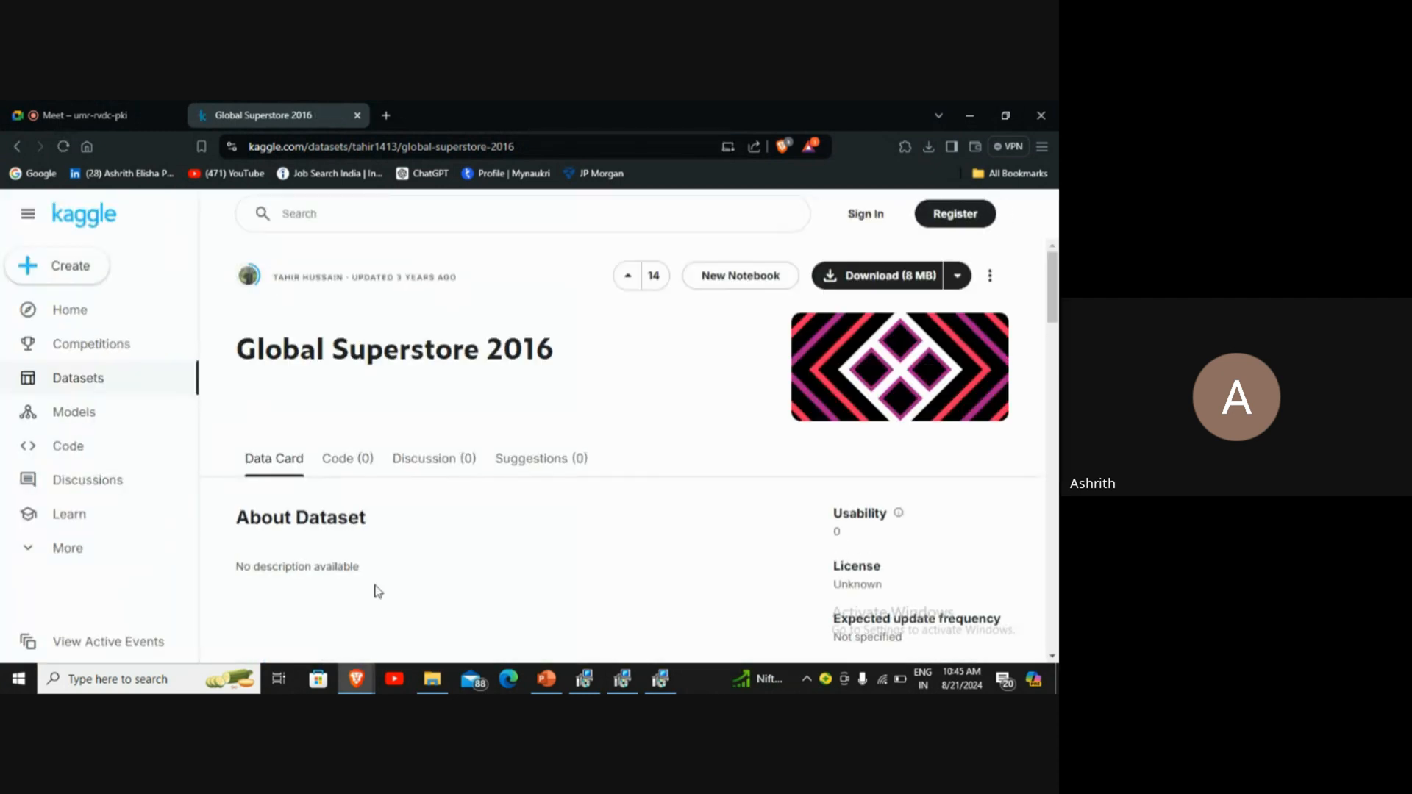
{"action": "scroll", "coordinate": [377, 590], "scroll_direction": "down", "scroll_amount": 5}
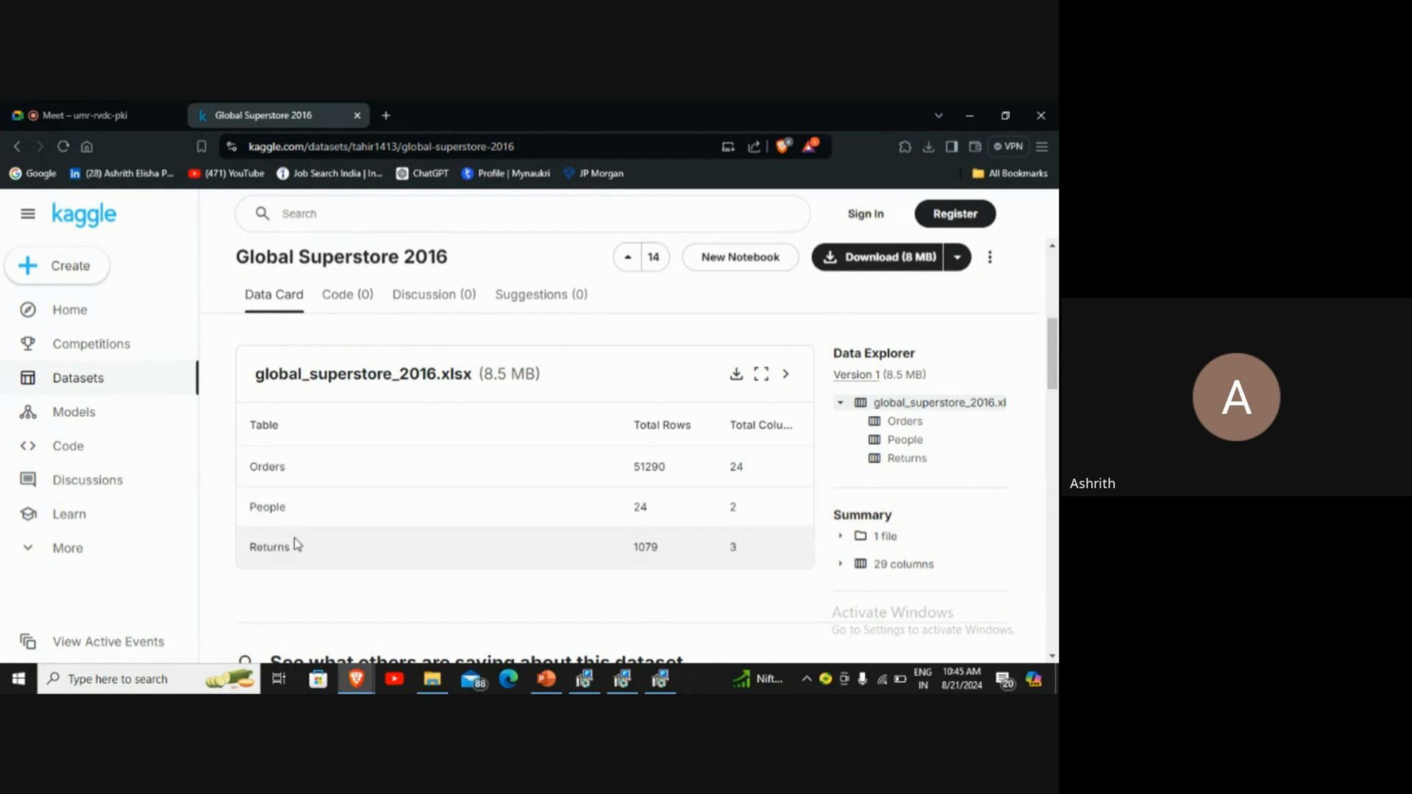
{"action": "scroll", "coordinate": [294, 536], "scroll_direction": "down", "scroll_amount": 2}
{"action": "scroll", "coordinate": [323, 522], "scroll_direction": "up", "scroll_amount": 5}
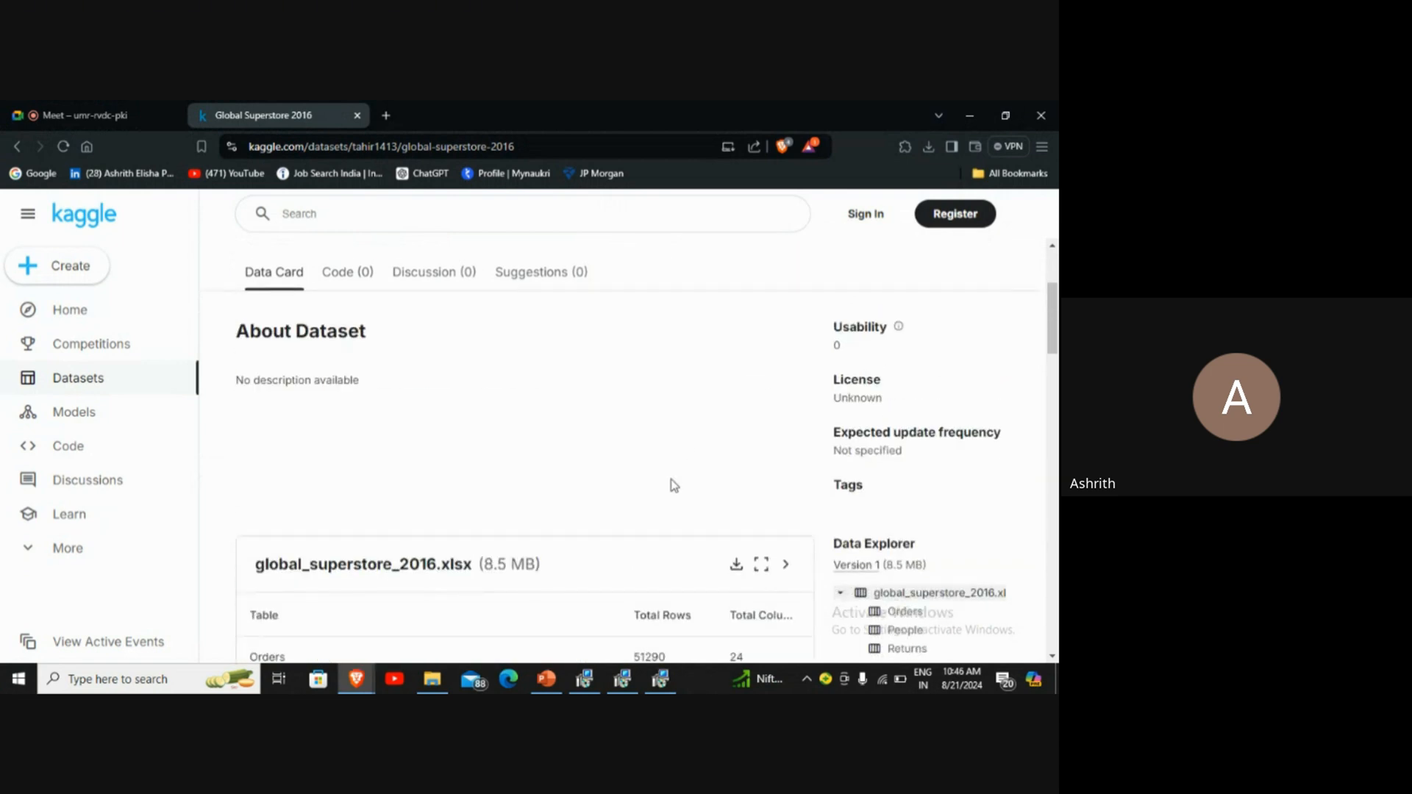
Step: Try to download global_superstore_2016.xlsx from the Kaggle dataset page and review the sign-in options
{"action": "scroll", "coordinate": [674, 485], "scroll_direction": "down", "scroll_amount": 1}
{"action": "left_click", "coordinate": [734, 488]}
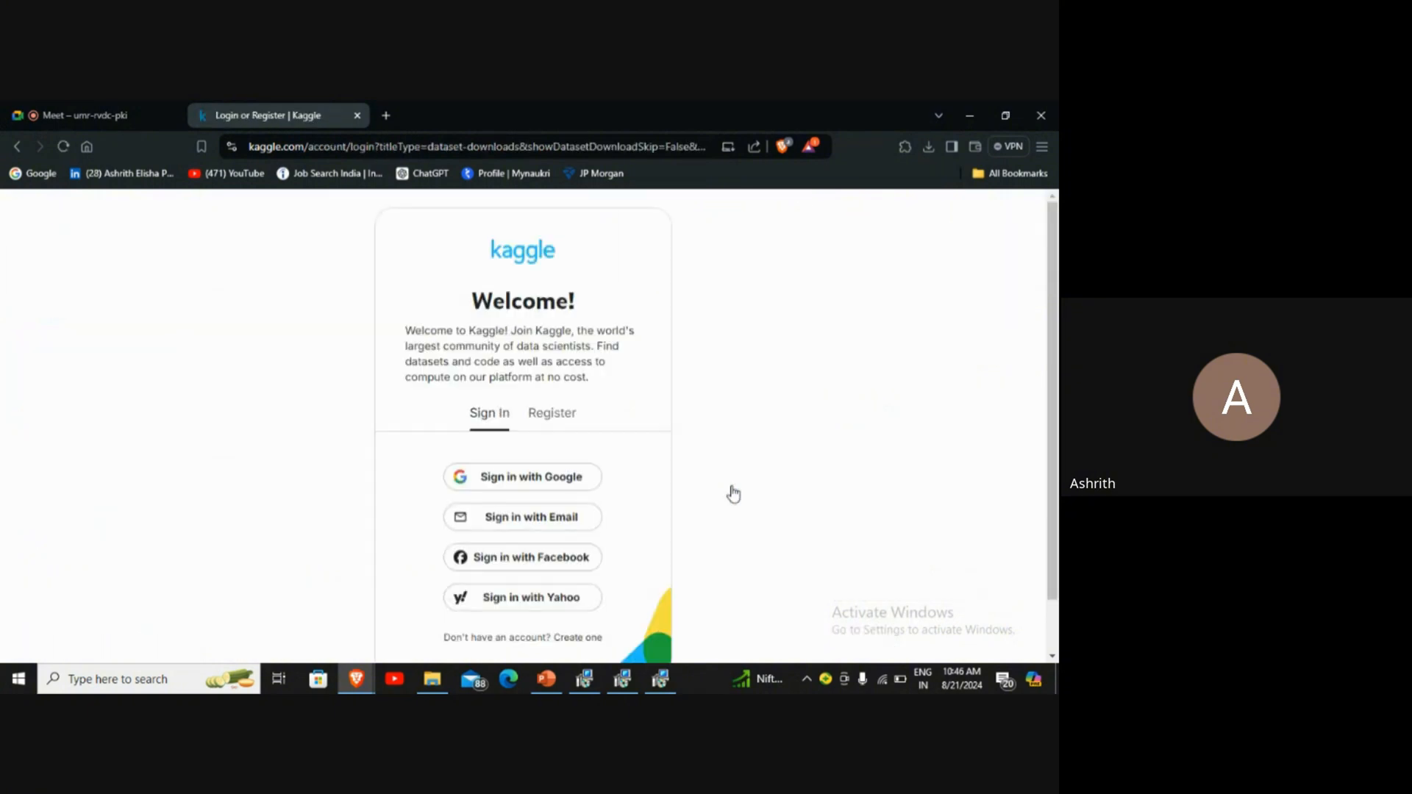
{"action": "scroll", "coordinate": [733, 493], "scroll_direction": "down", "scroll_amount": 1}
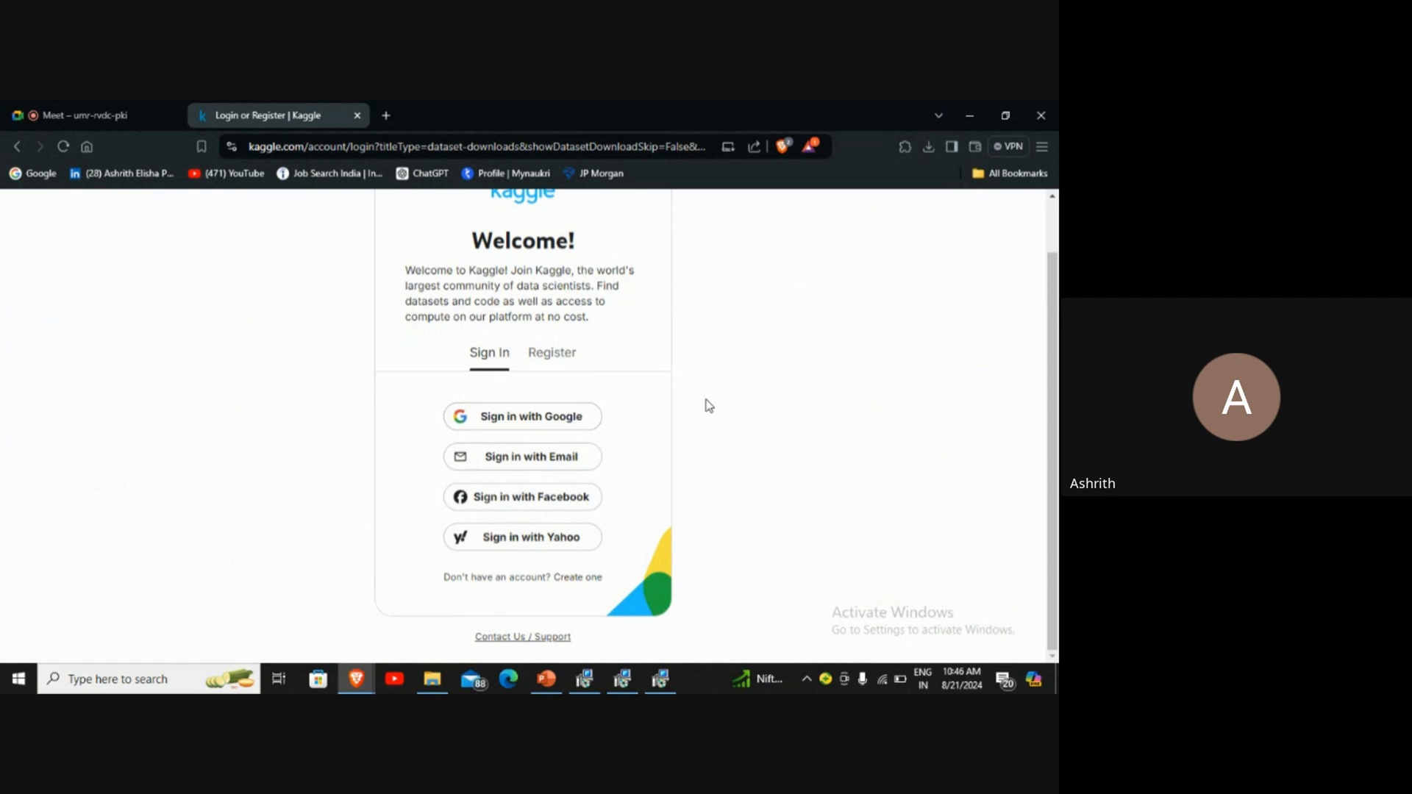
{"action": "scroll", "coordinate": [708, 405], "scroll_direction": "up", "scroll_amount": 1}
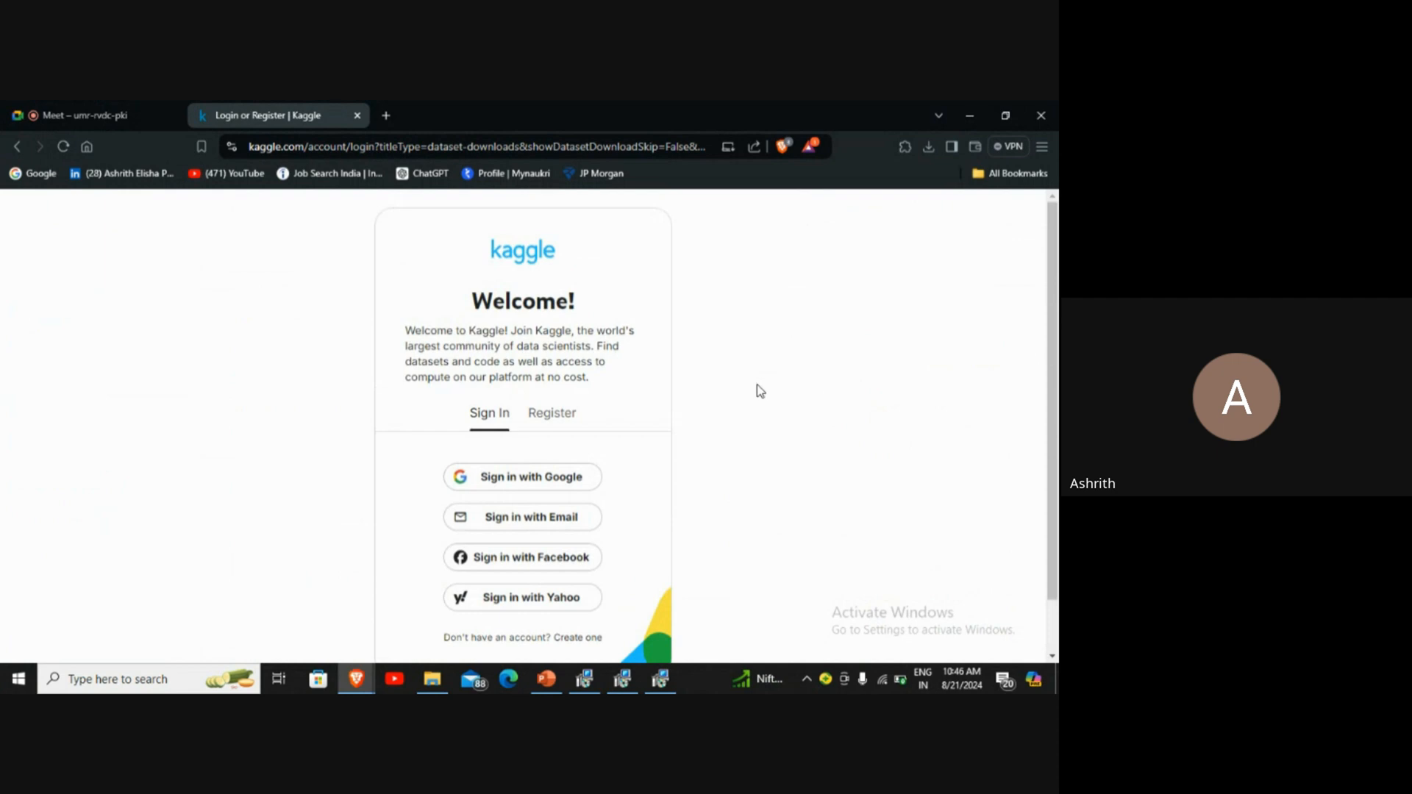
Step: Cancel the installation in all three open Power BI Desktop setup wizards and close them
{"action": "left_click", "coordinate": [660, 678]}
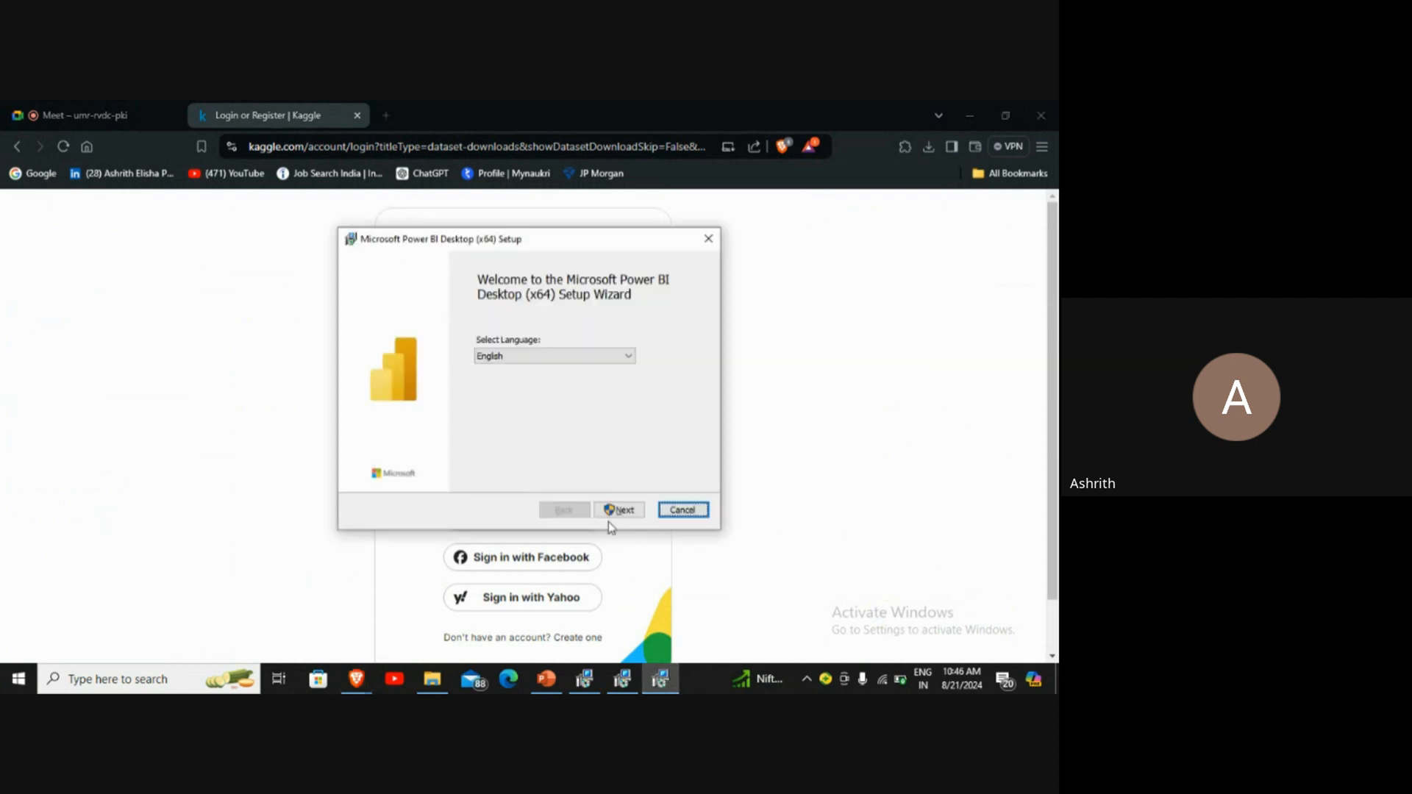
{"action": "left_click", "coordinate": [682, 510]}
{"action": "left_click", "coordinate": [495, 413]}
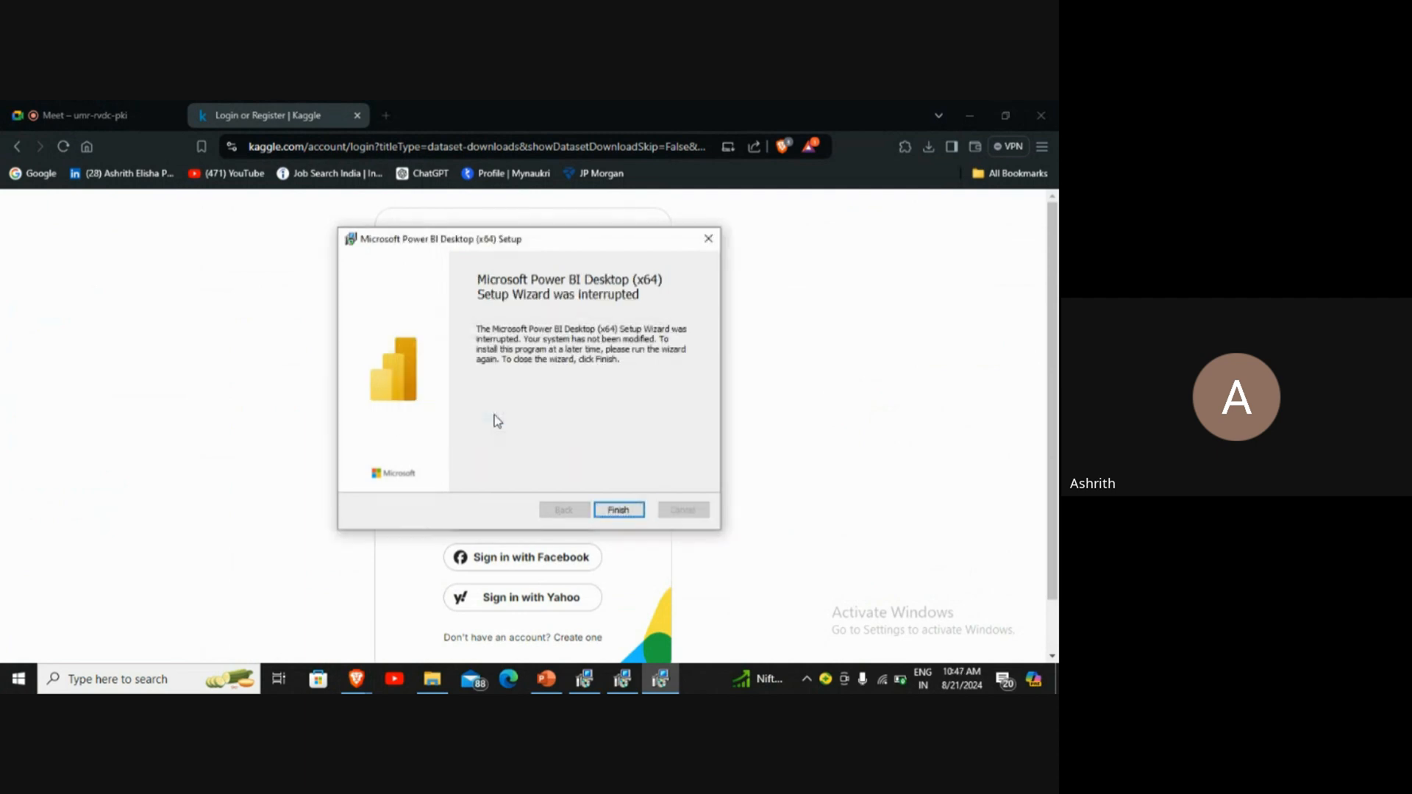
{"action": "left_click", "coordinate": [619, 509]}
{"action": "left_click", "coordinate": [622, 679]}
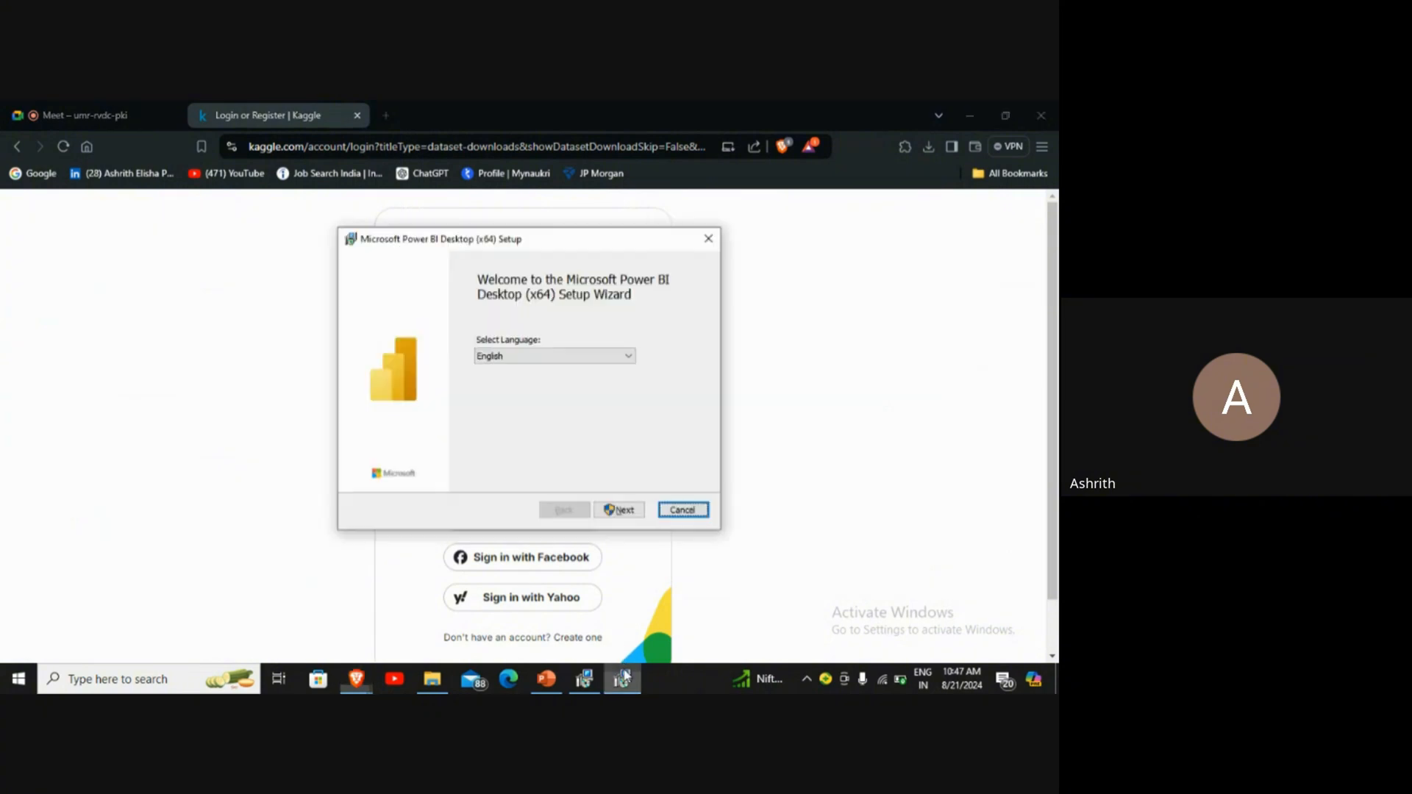
{"action": "left_click", "coordinate": [697, 510]}
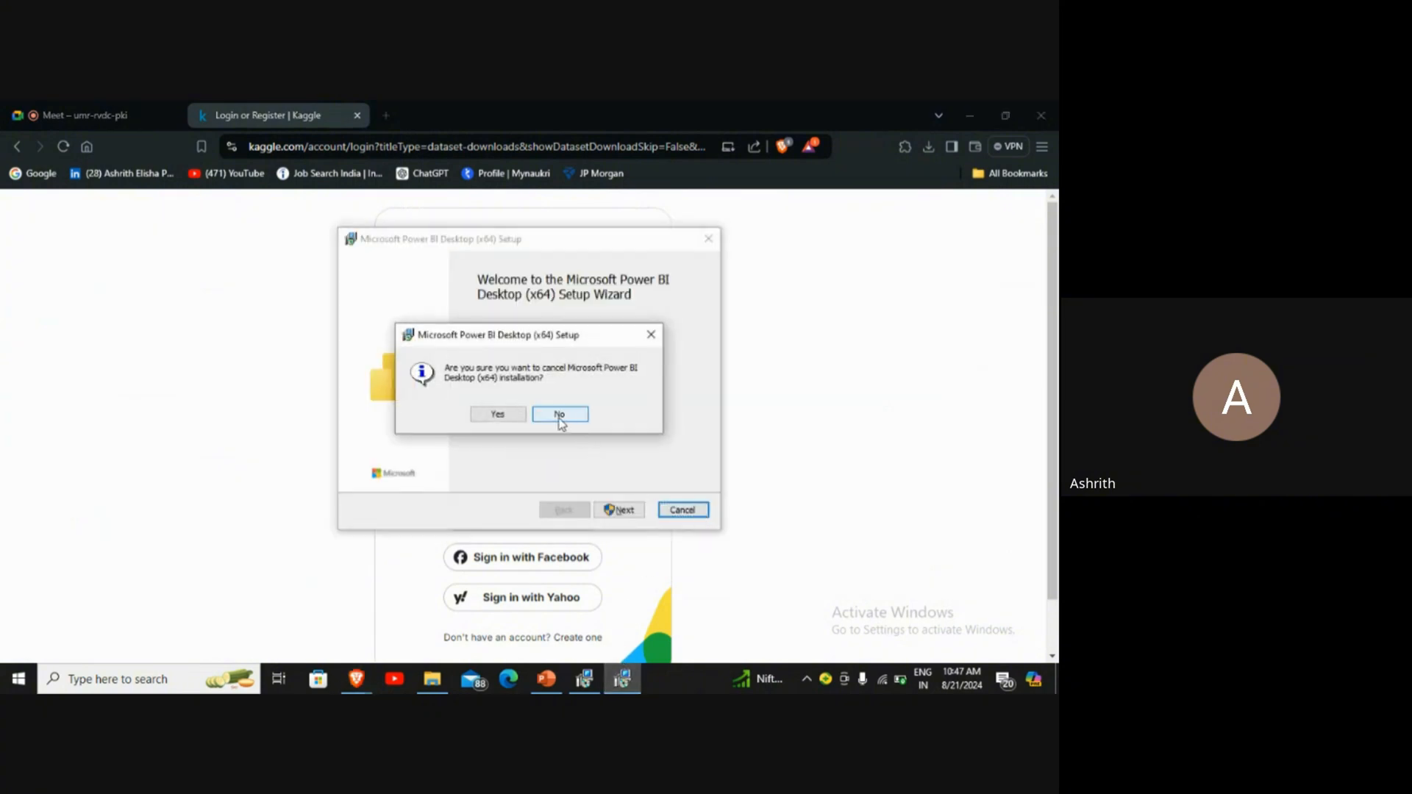
{"action": "left_click", "coordinate": [495, 413]}
{"action": "left_click", "coordinate": [637, 512]}
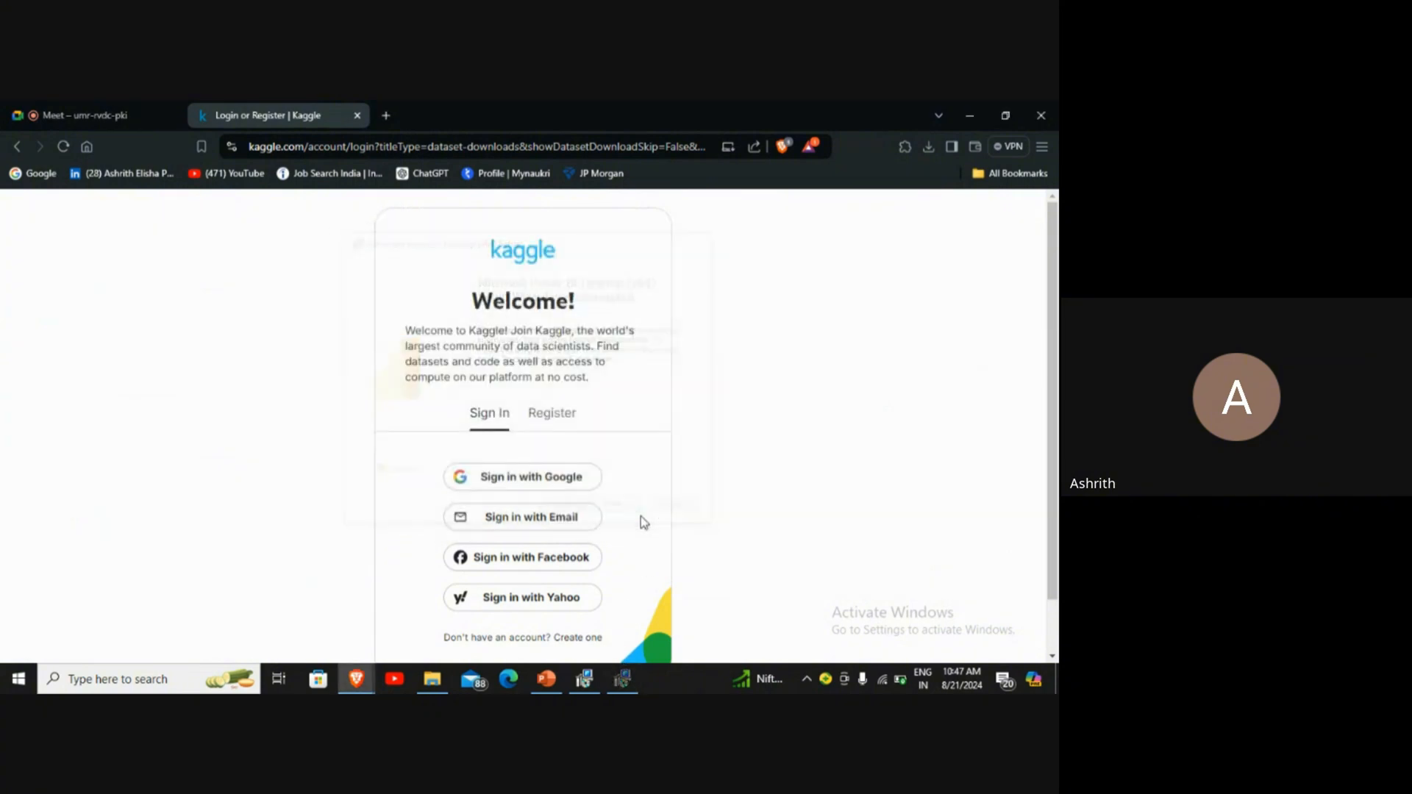
{"action": "left_click", "coordinate": [593, 689]}
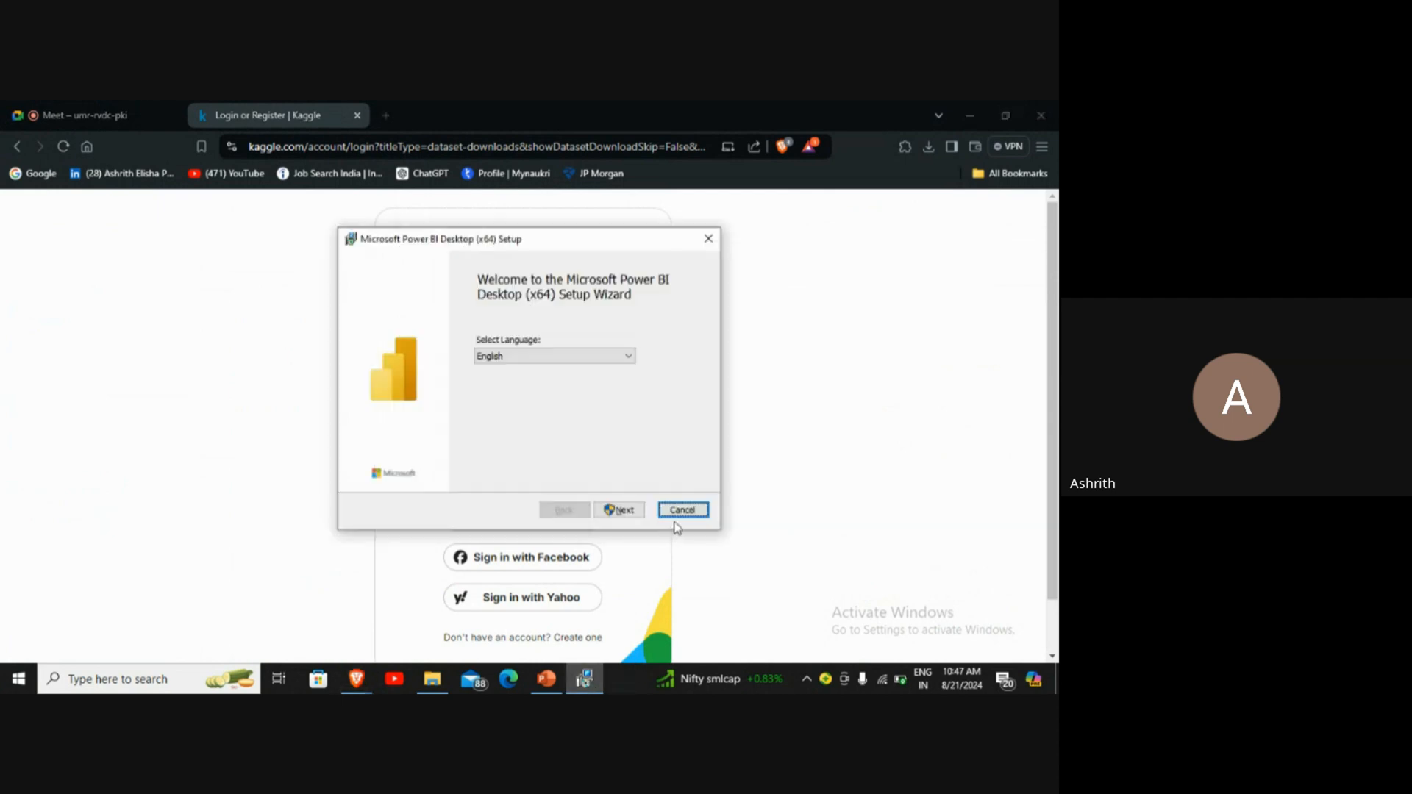
{"action": "left_click", "coordinate": [680, 510]}
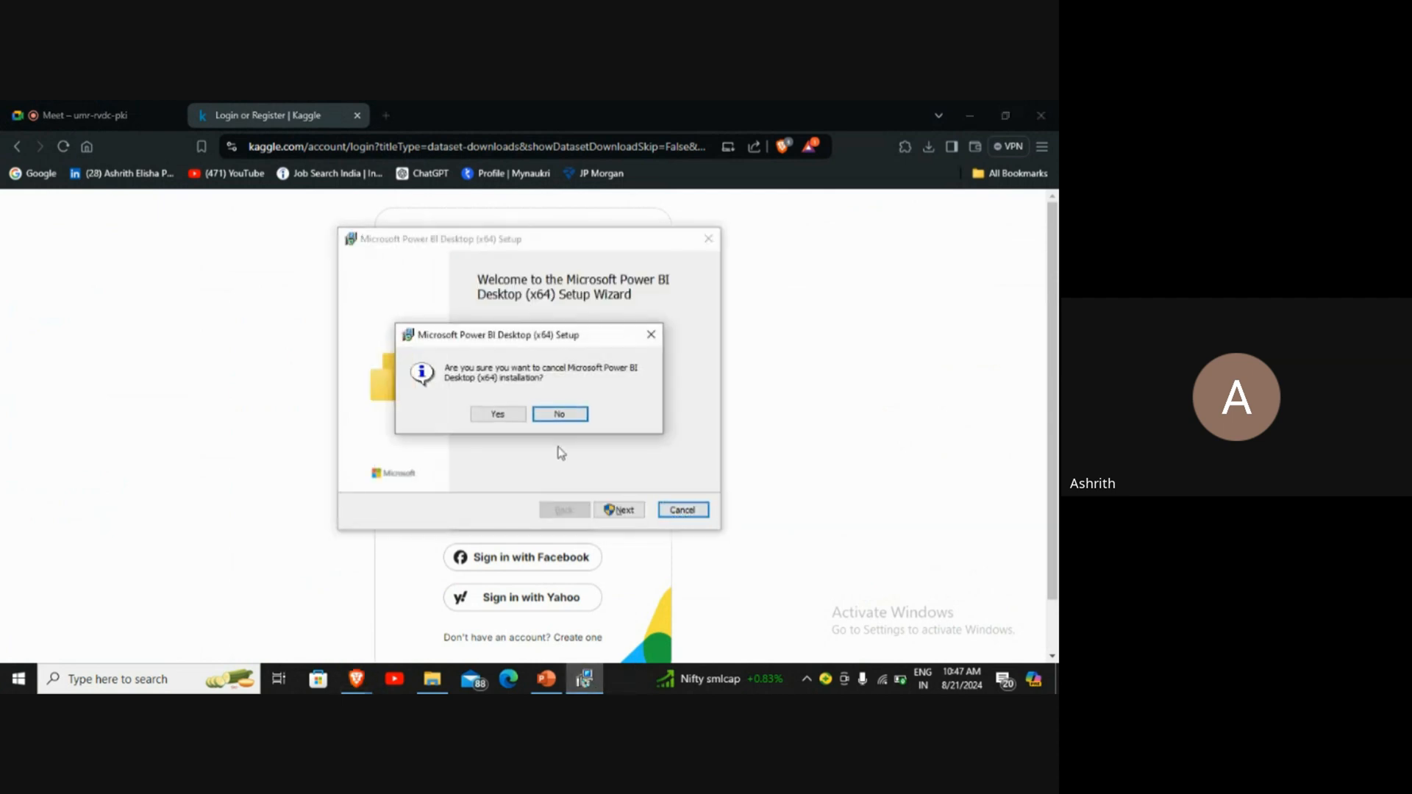
{"action": "left_click", "coordinate": [509, 417]}
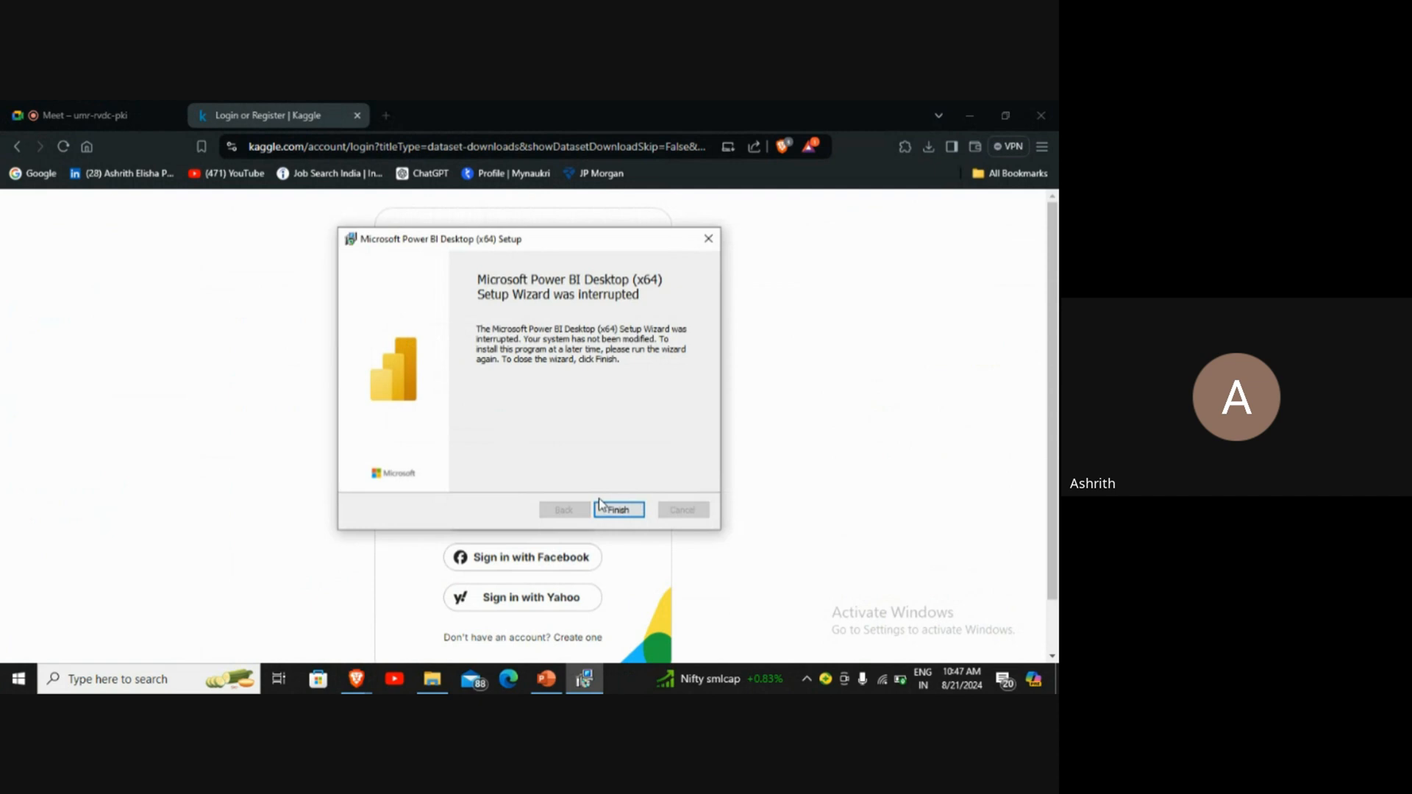
{"action": "left_click", "coordinate": [620, 513]}
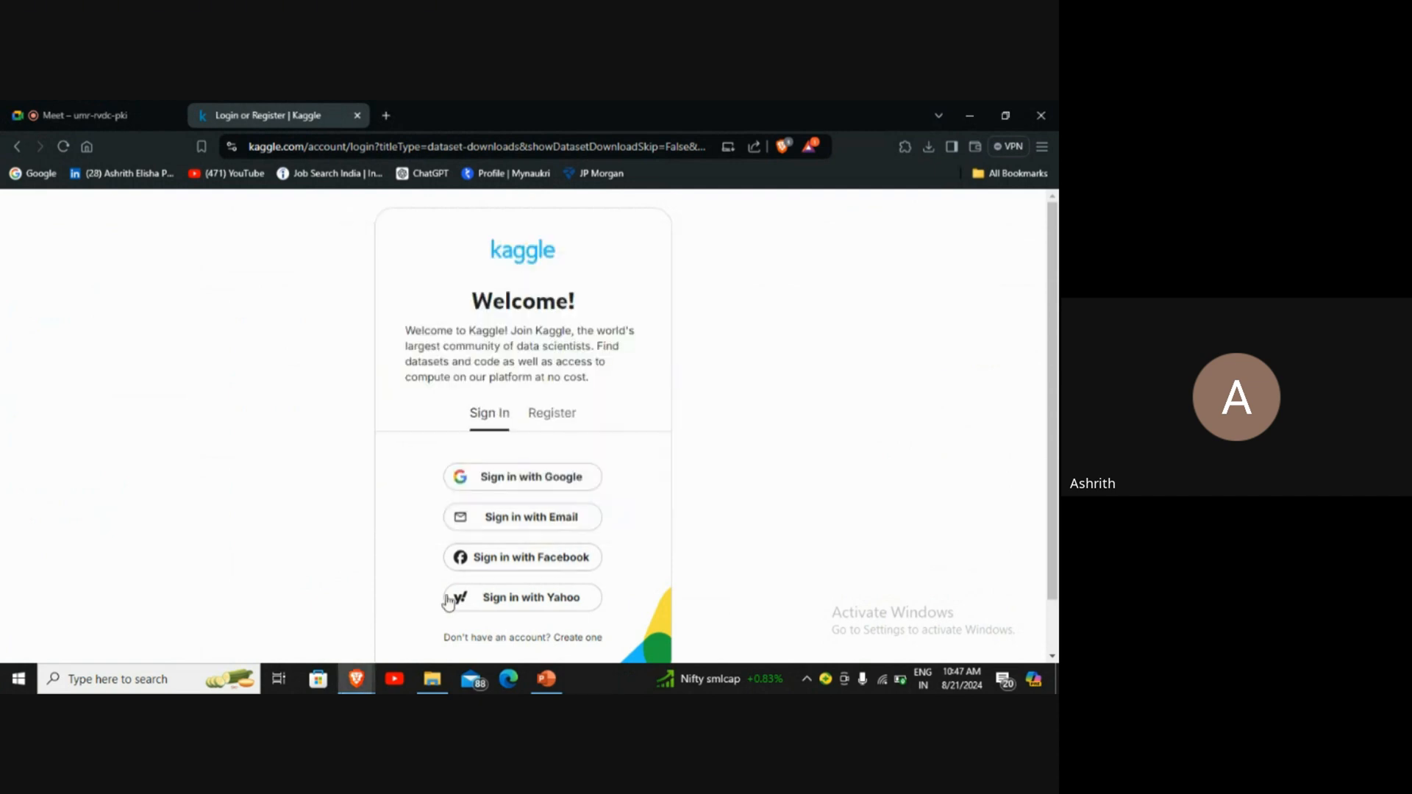
Step: Bring up the POWER BI MASTERCLASS folder and minimise the folder, browser and presentation windows
{"action": "left_click", "coordinate": [431, 679]}
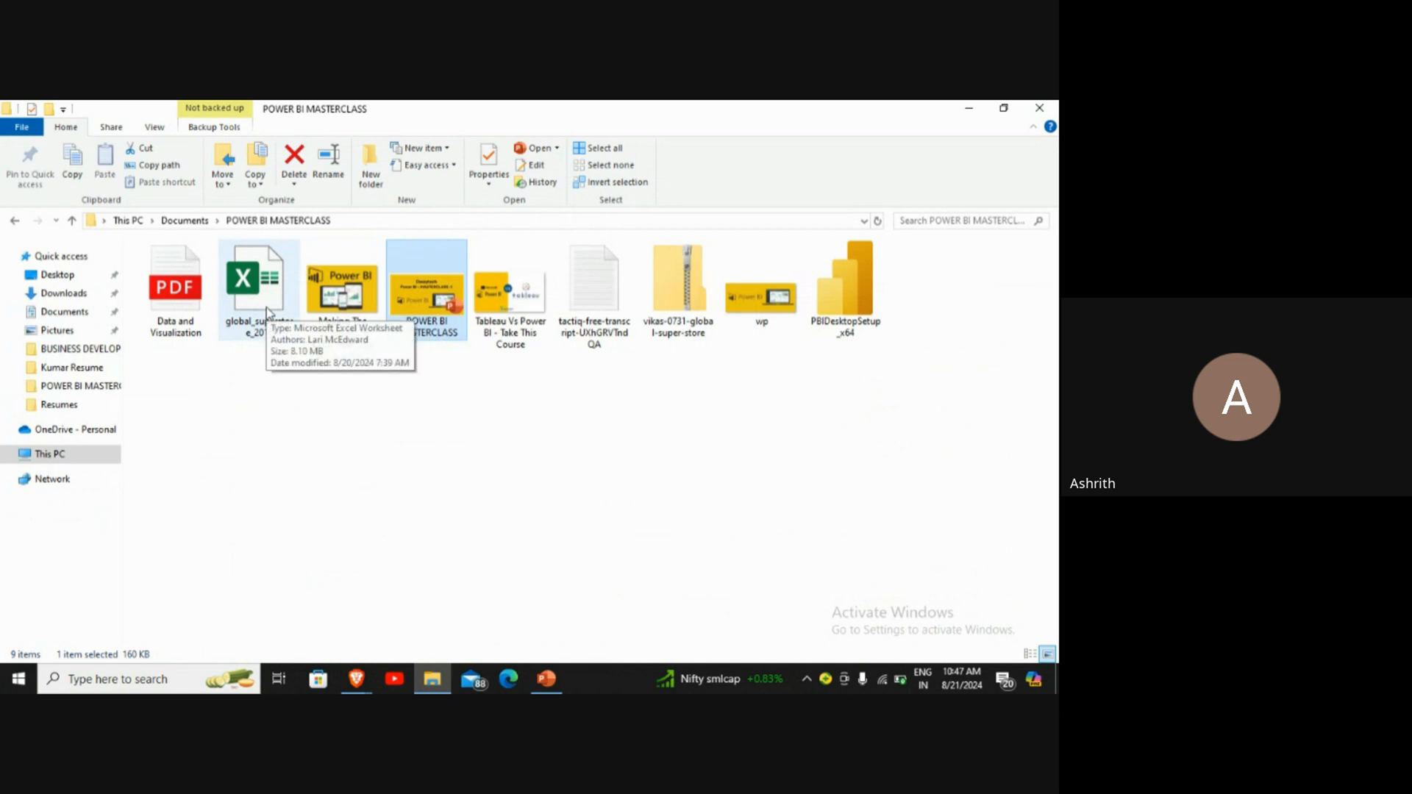
{"action": "left_click", "coordinate": [965, 106]}
{"action": "left_click", "coordinate": [982, 101]}
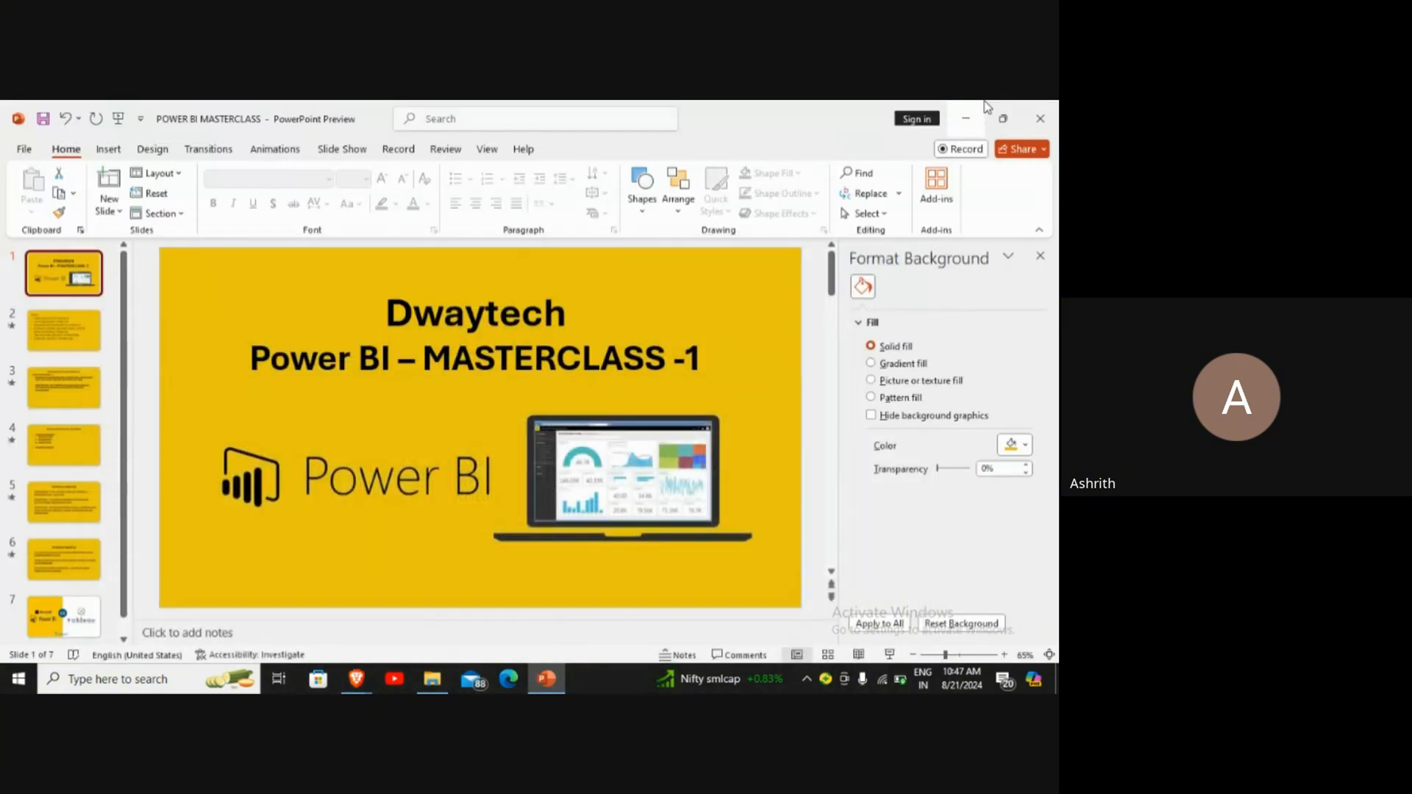
{"action": "left_click", "coordinate": [985, 105]}
Step: Launch Power BI Desktop from the installed applications
{"action": "left_click", "coordinate": [18, 679]}
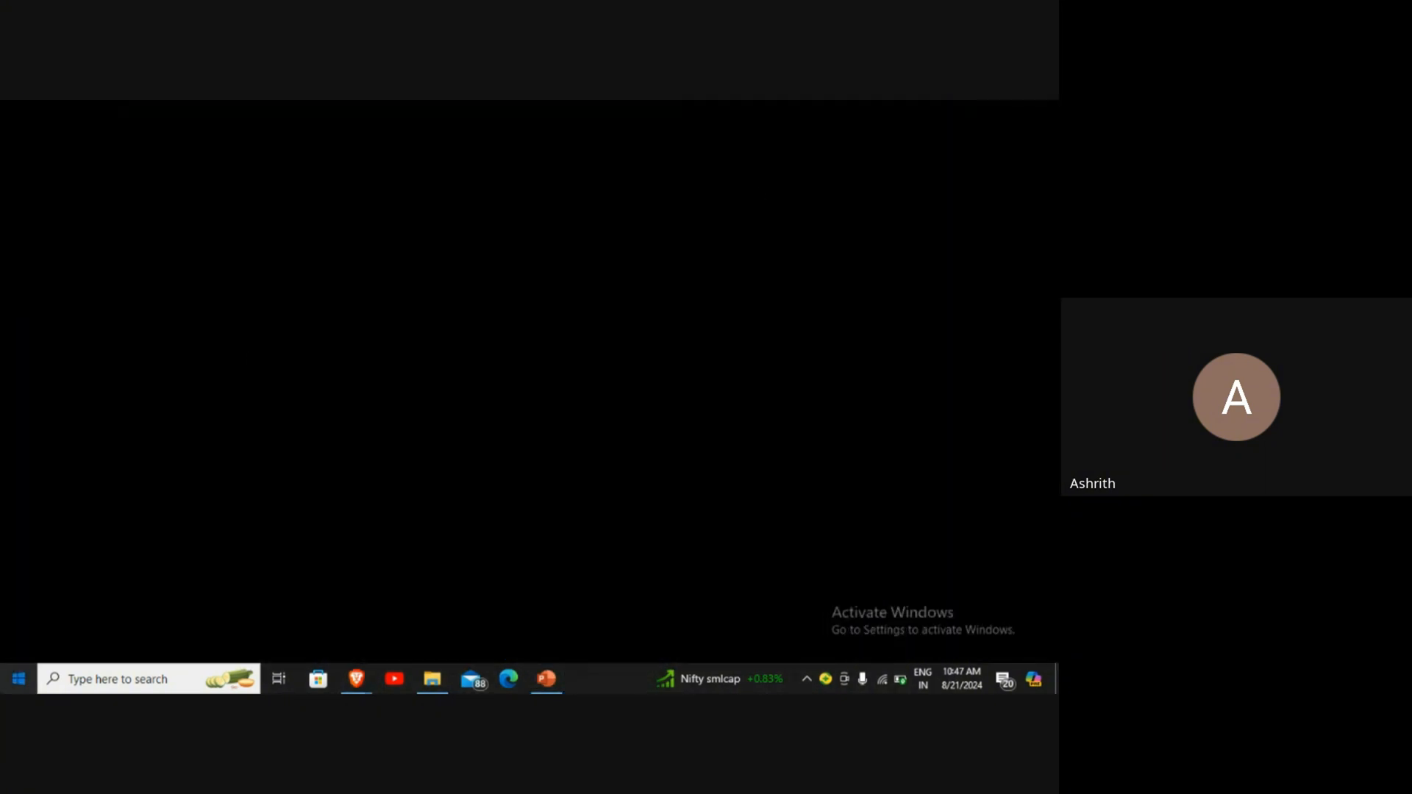
{"action": "scroll", "coordinate": [68, 611], "scroll_direction": "down", "scroll_amount": 12}
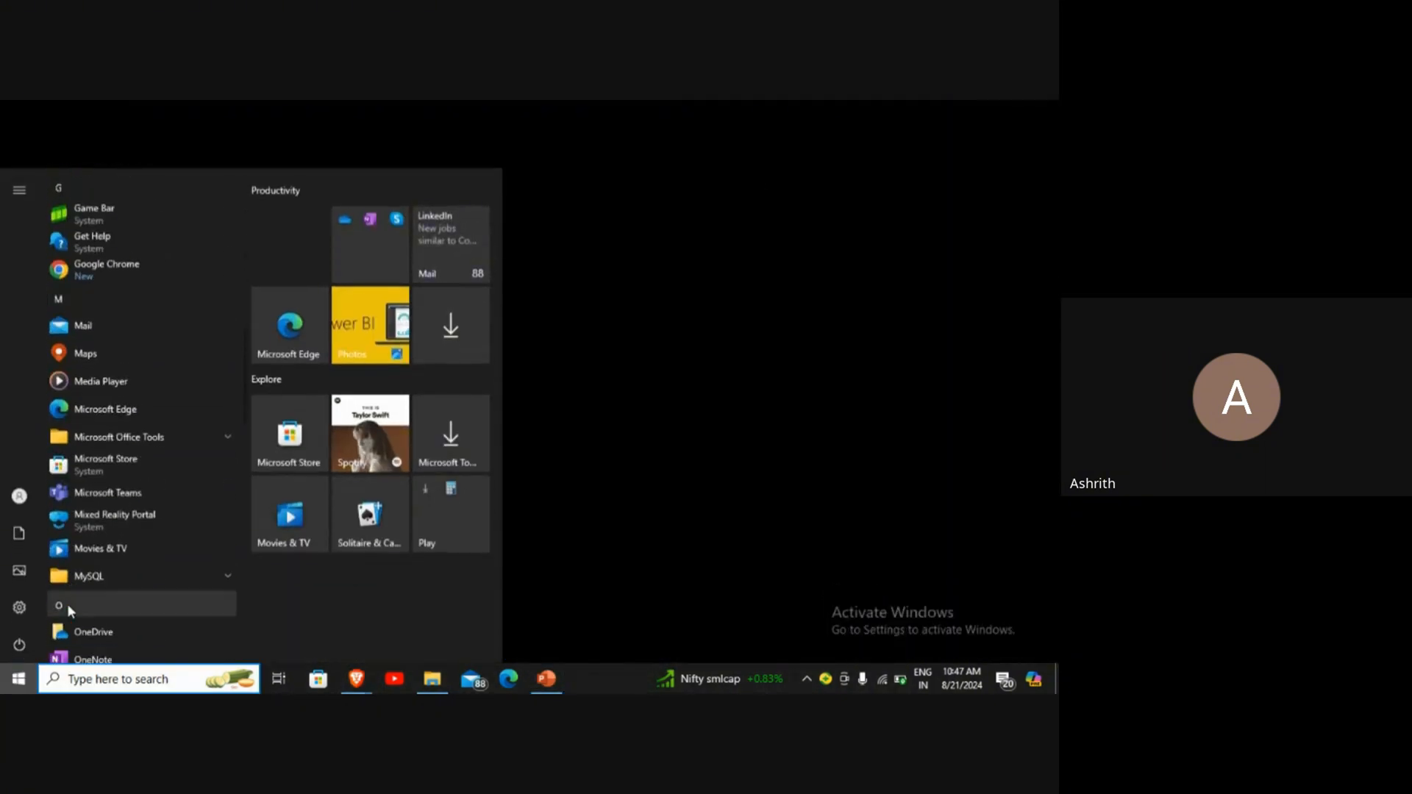
{"action": "scroll", "coordinate": [68, 610], "scroll_direction": "down", "scroll_amount": 1}
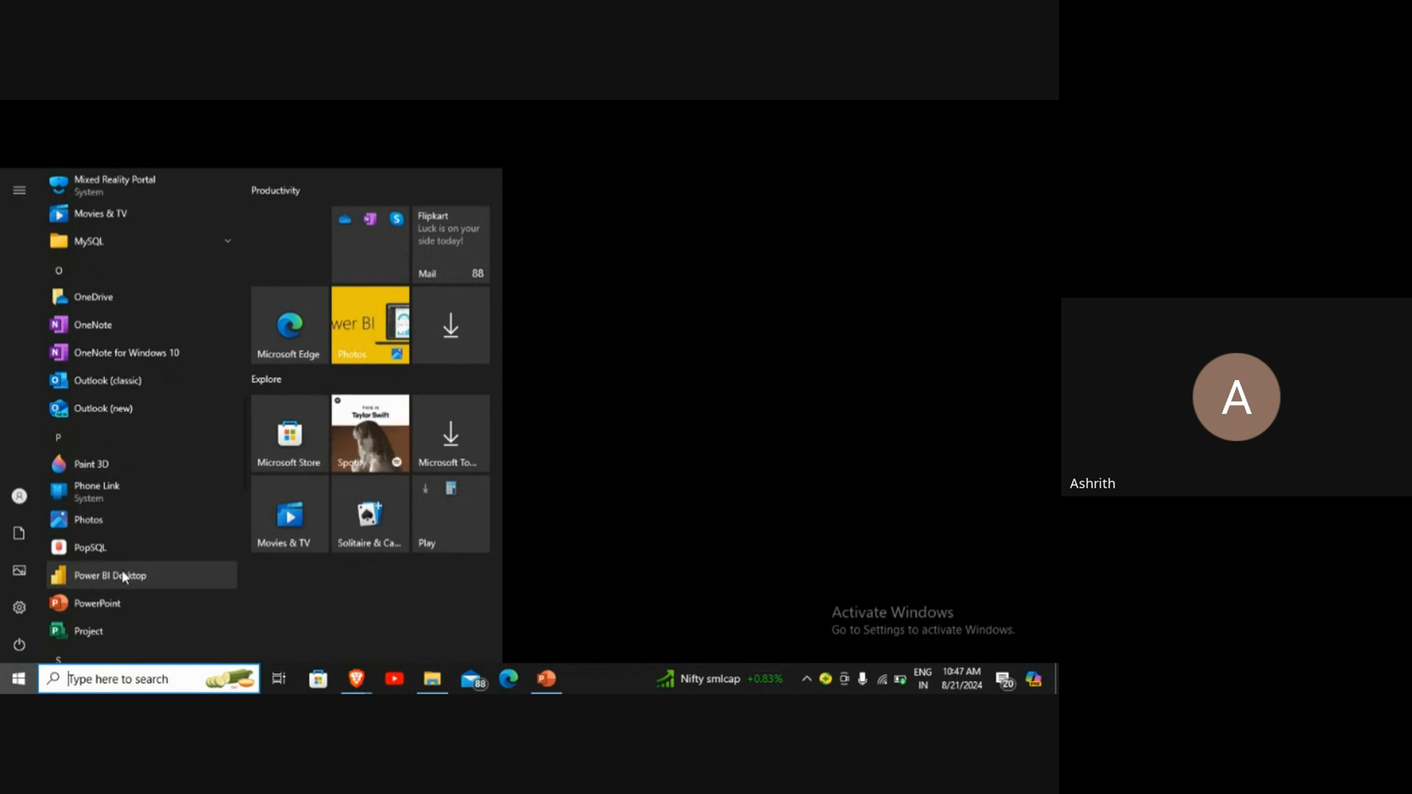
{"action": "left_click", "coordinate": [122, 576]}
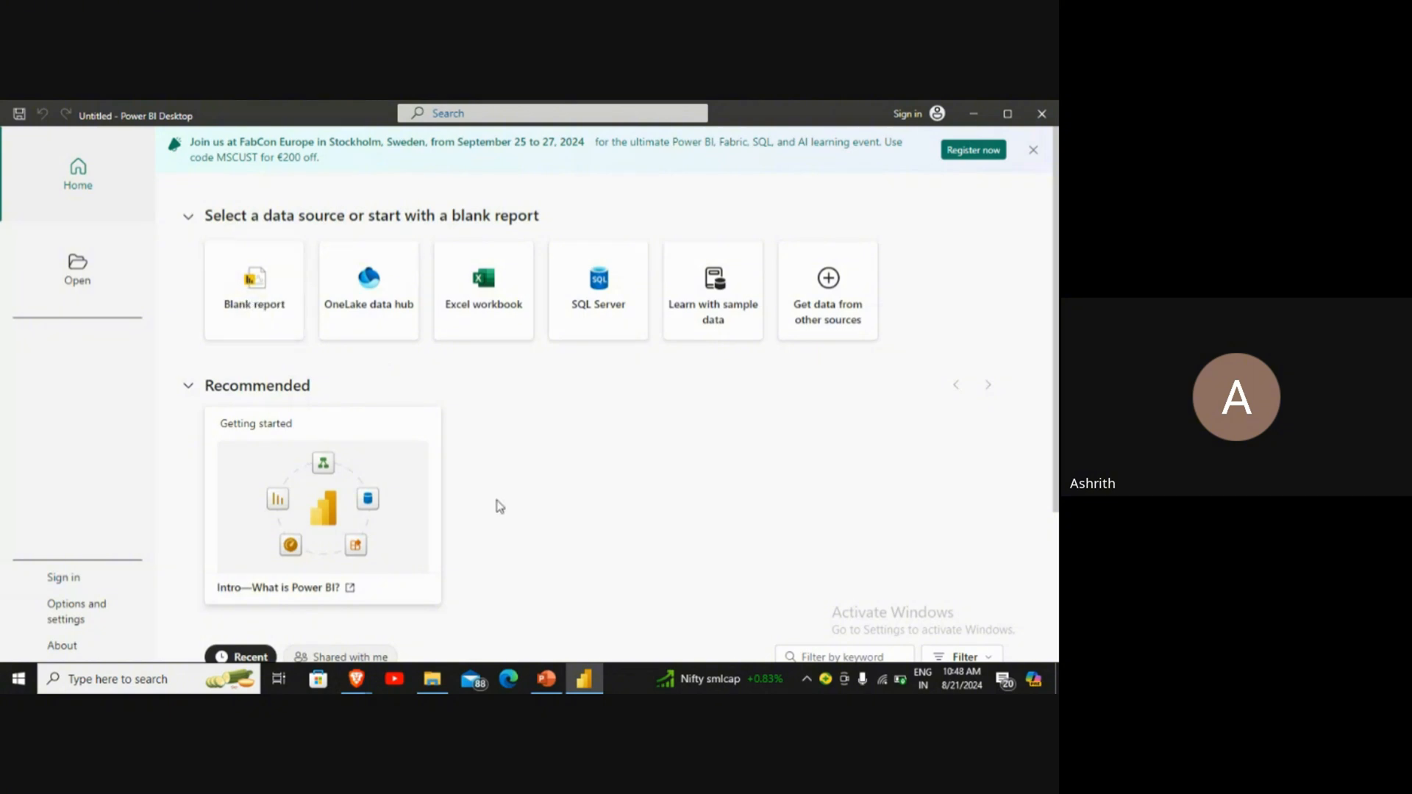
Step: Start a blank report and expand the Data and Filters panes beside the canvas
{"action": "scroll", "coordinate": [500, 507], "scroll_direction": "down", "scroll_amount": 3}
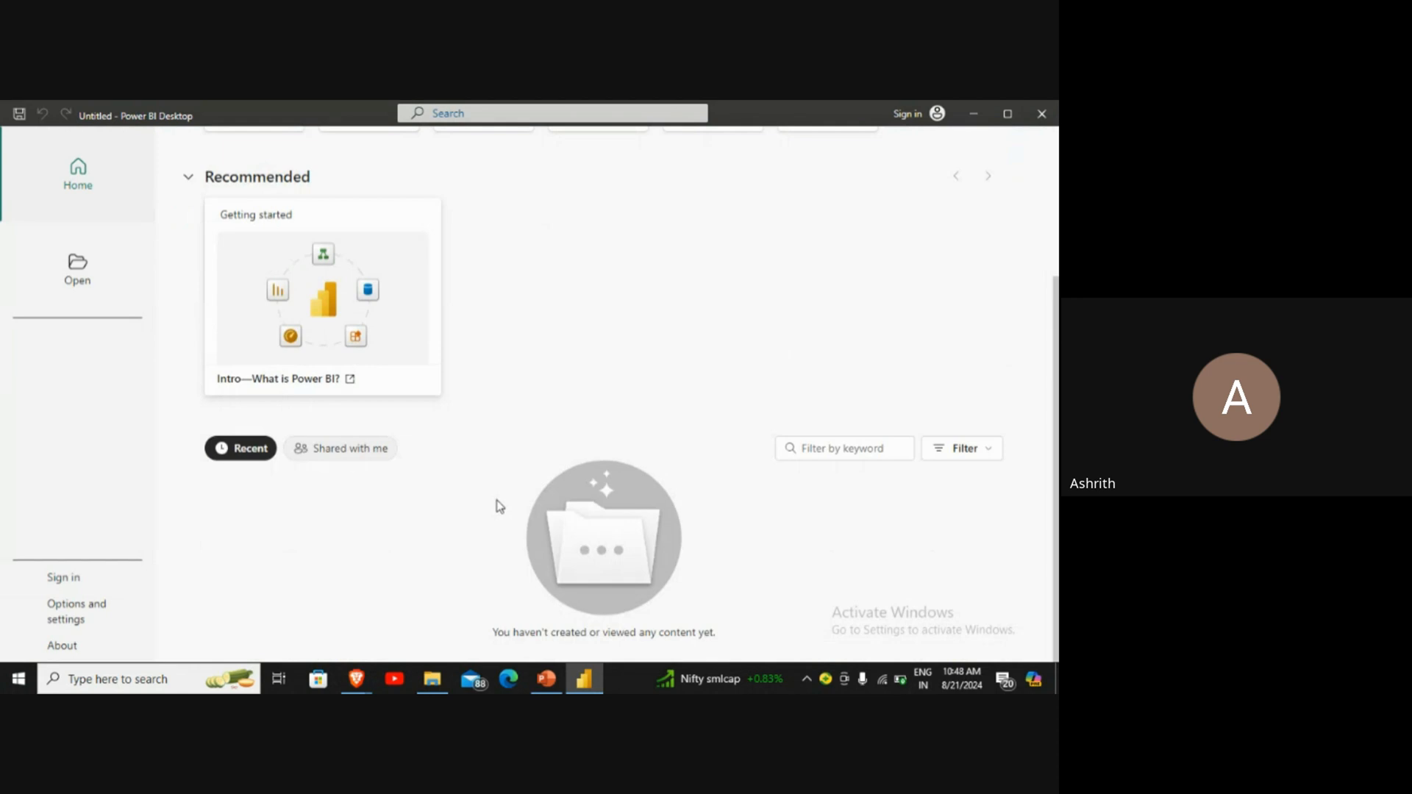
{"action": "scroll", "coordinate": [606, 603], "scroll_direction": "up", "scroll_amount": 3}
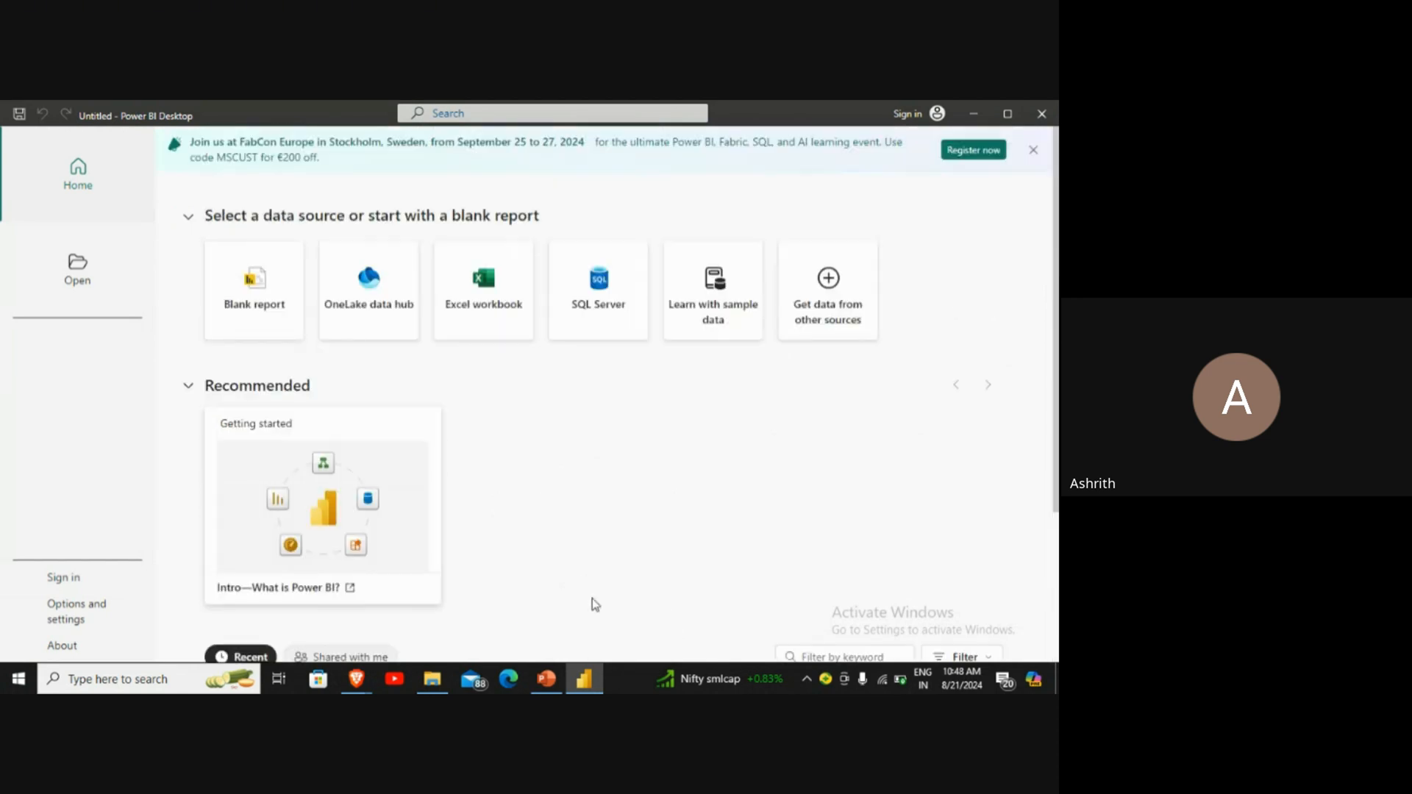
{"action": "left_click", "coordinate": [278, 333]}
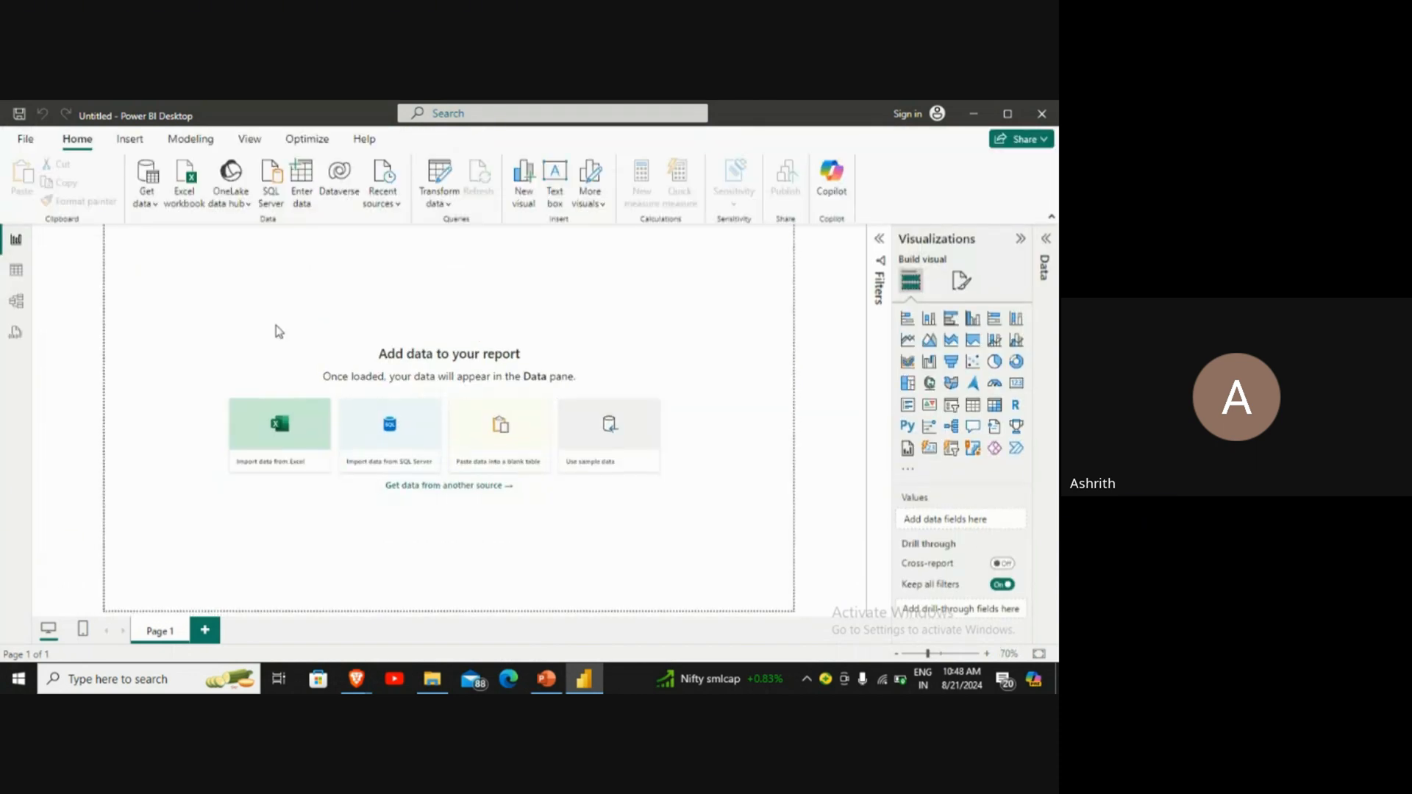
{"action": "left_click", "coordinate": [1050, 258]}
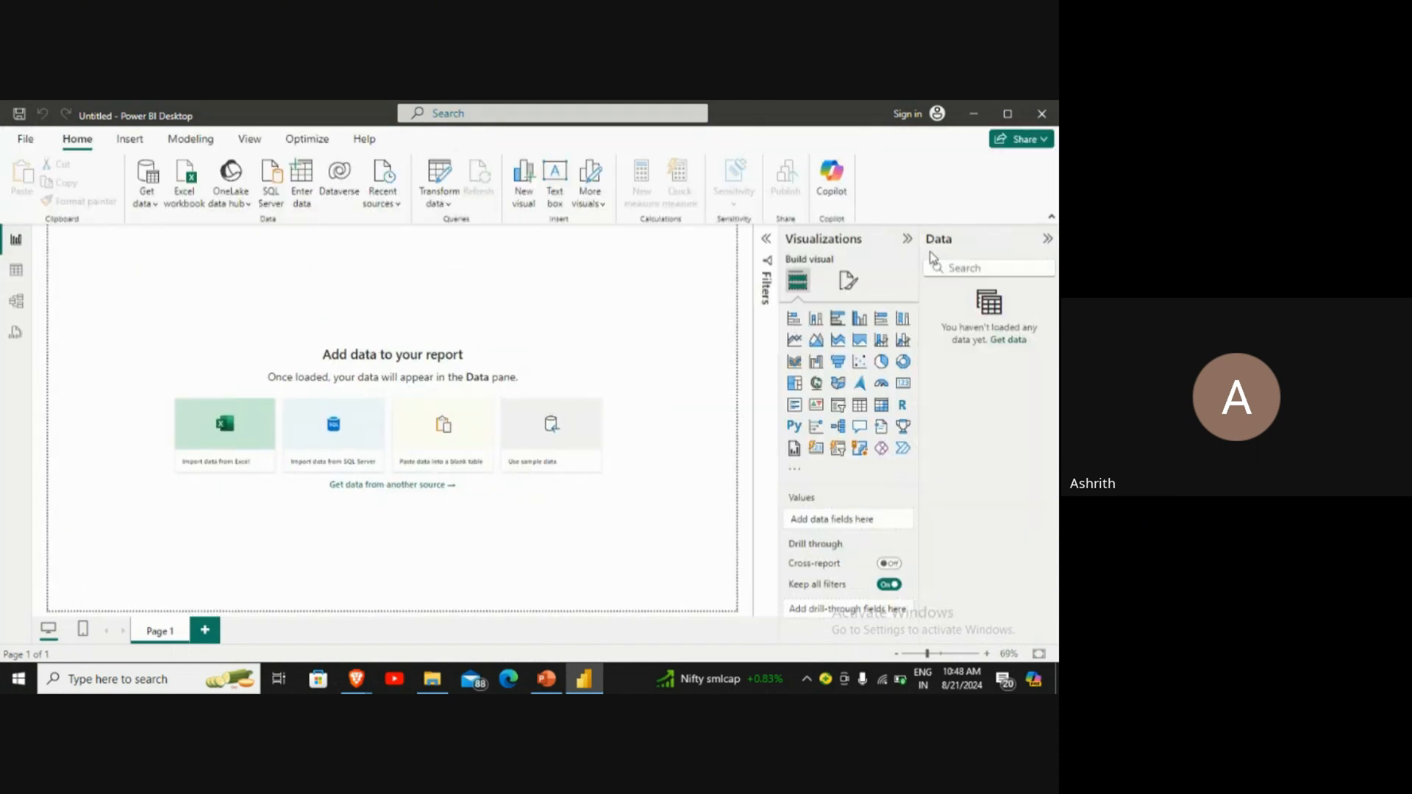
{"action": "left_click", "coordinate": [768, 241]}
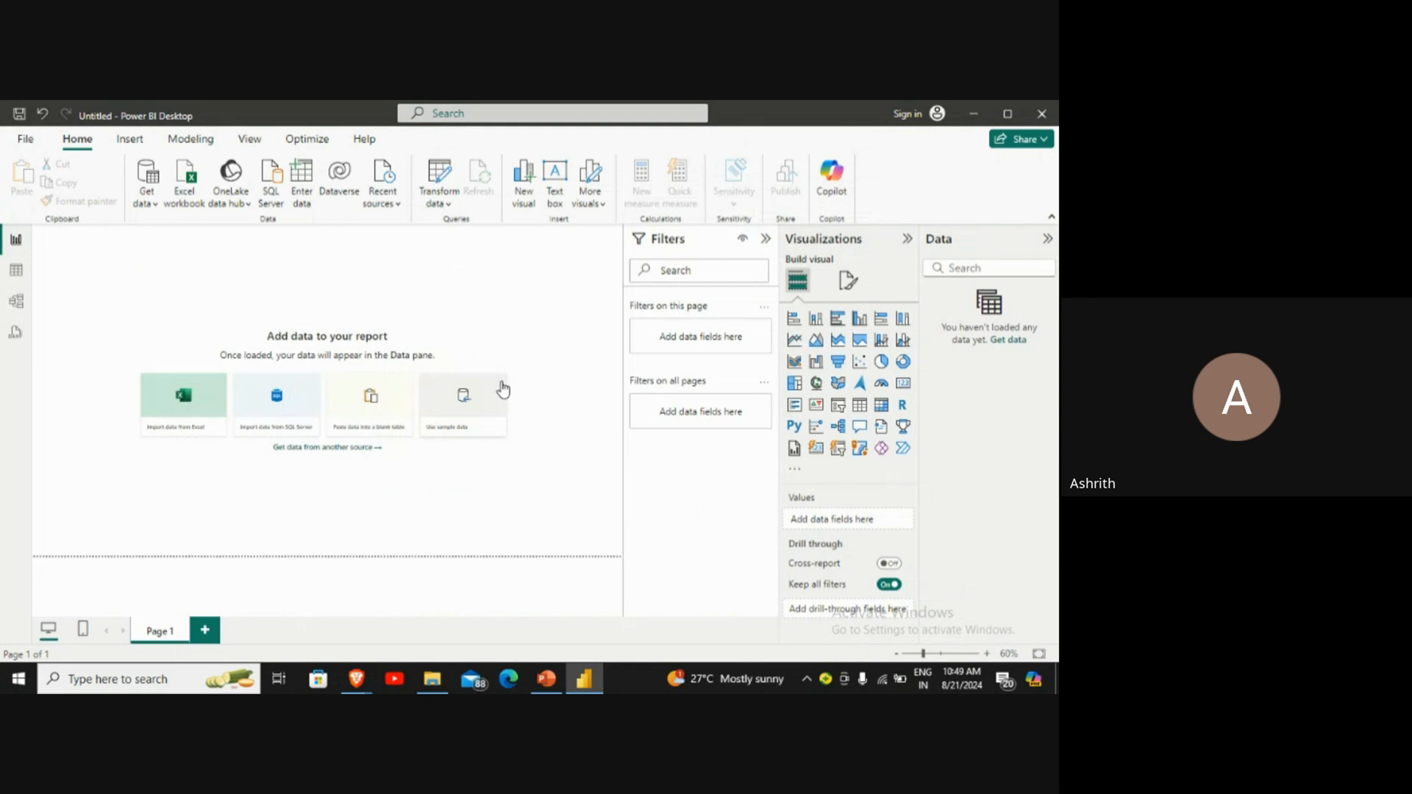
Step: Preview the mobile layout of Page 1 and return to the desktop layout with the Home commands
{"action": "left_click", "coordinate": [83, 630]}
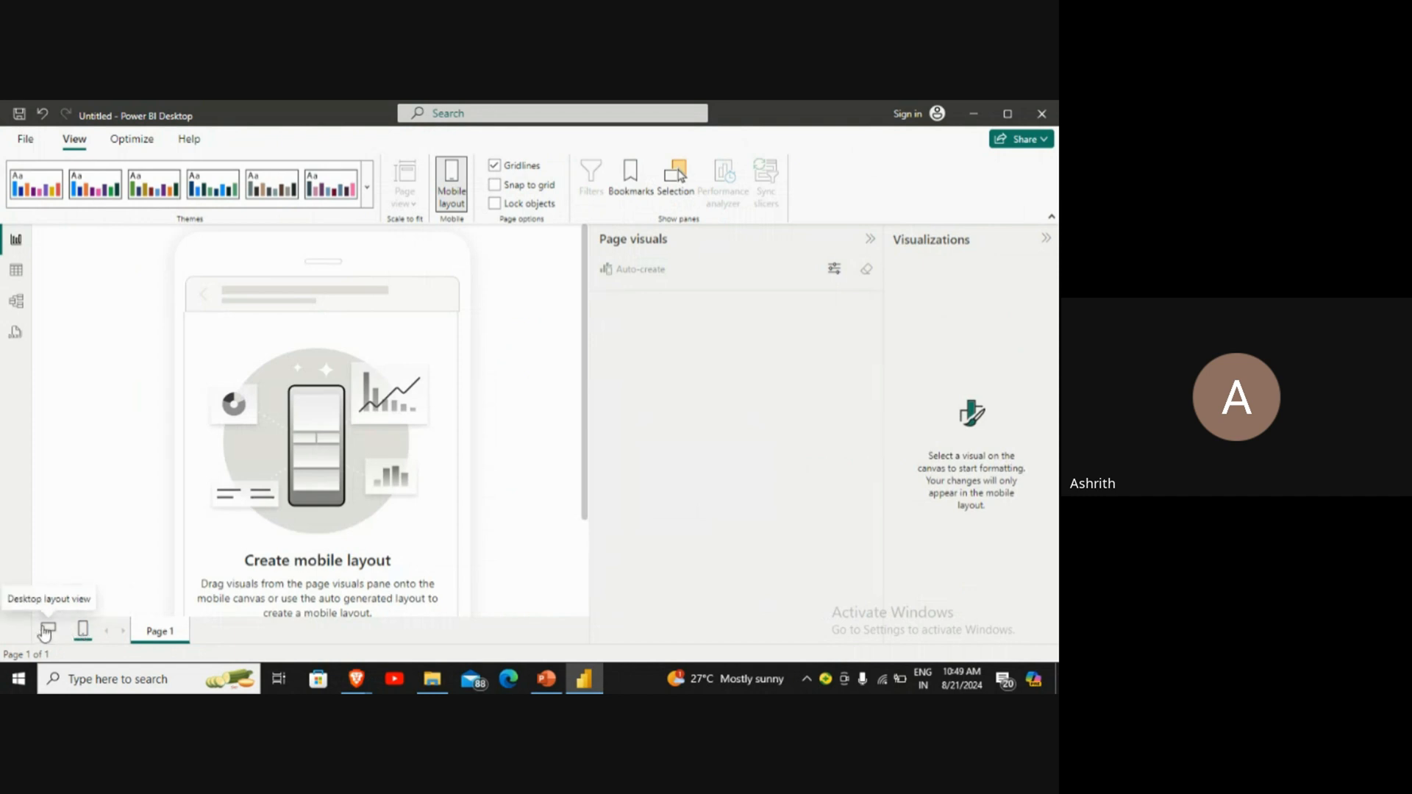
{"action": "left_click", "coordinate": [46, 631]}
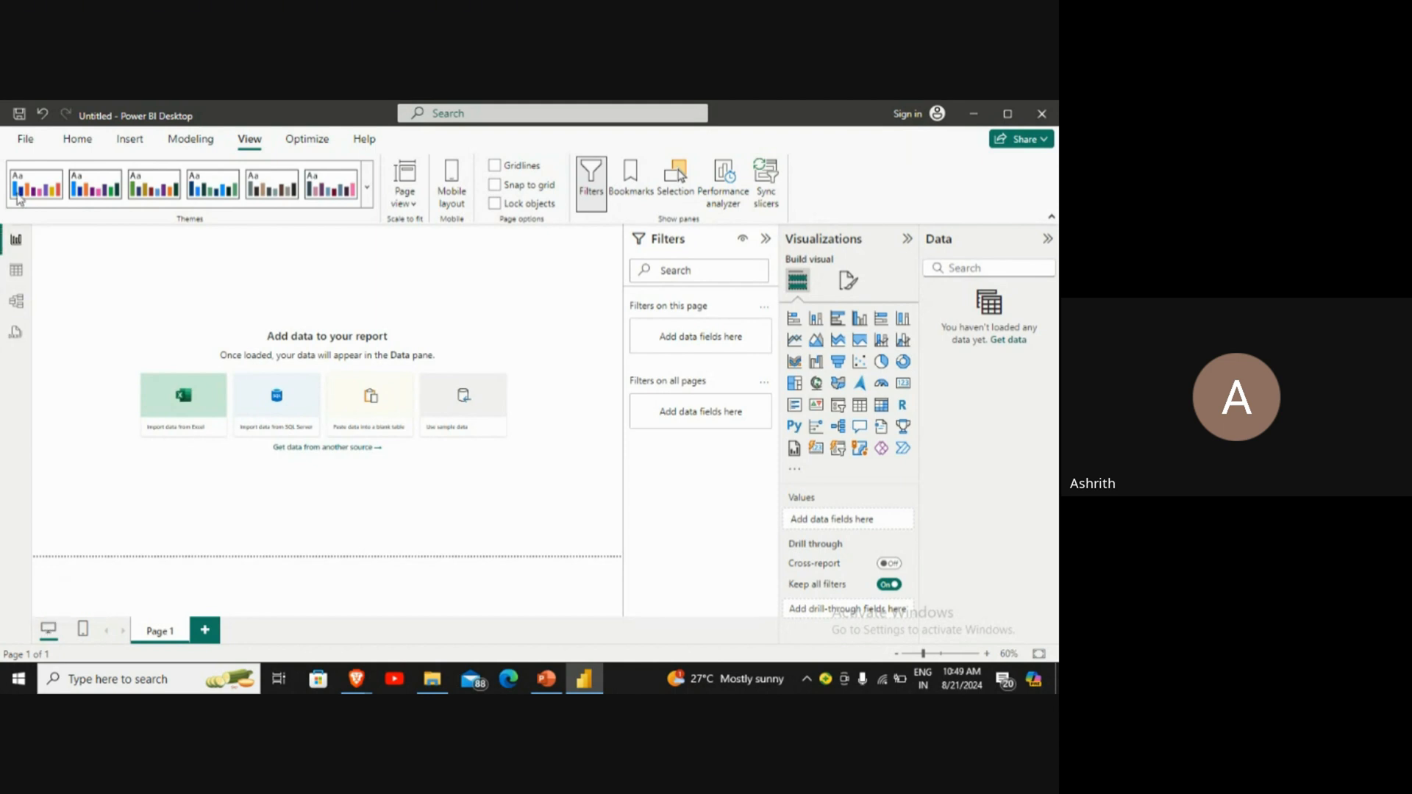
{"action": "left_click", "coordinate": [73, 142]}
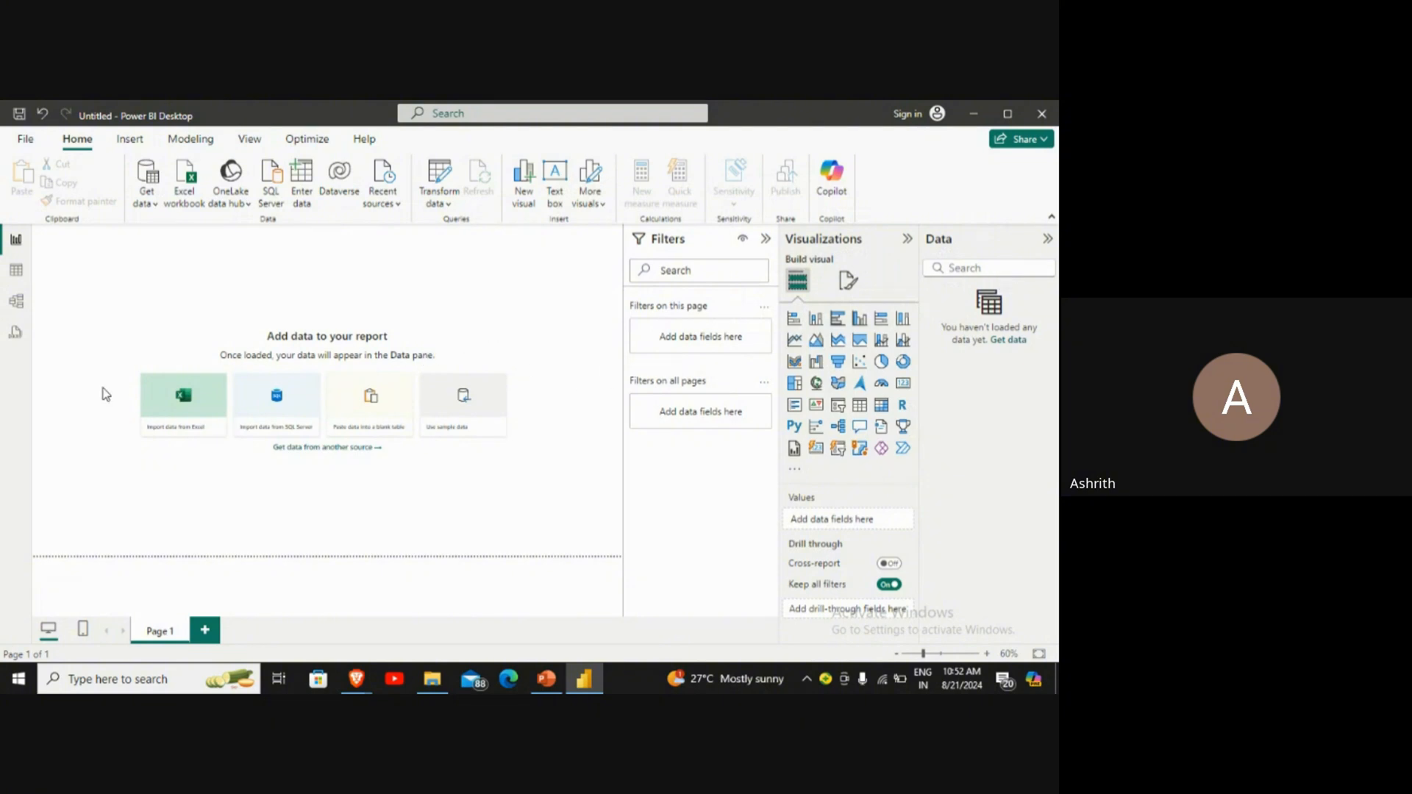
Step: Examine the full list of Get Data connectors and close it without connecting to a source
{"action": "left_click", "coordinate": [153, 207]}
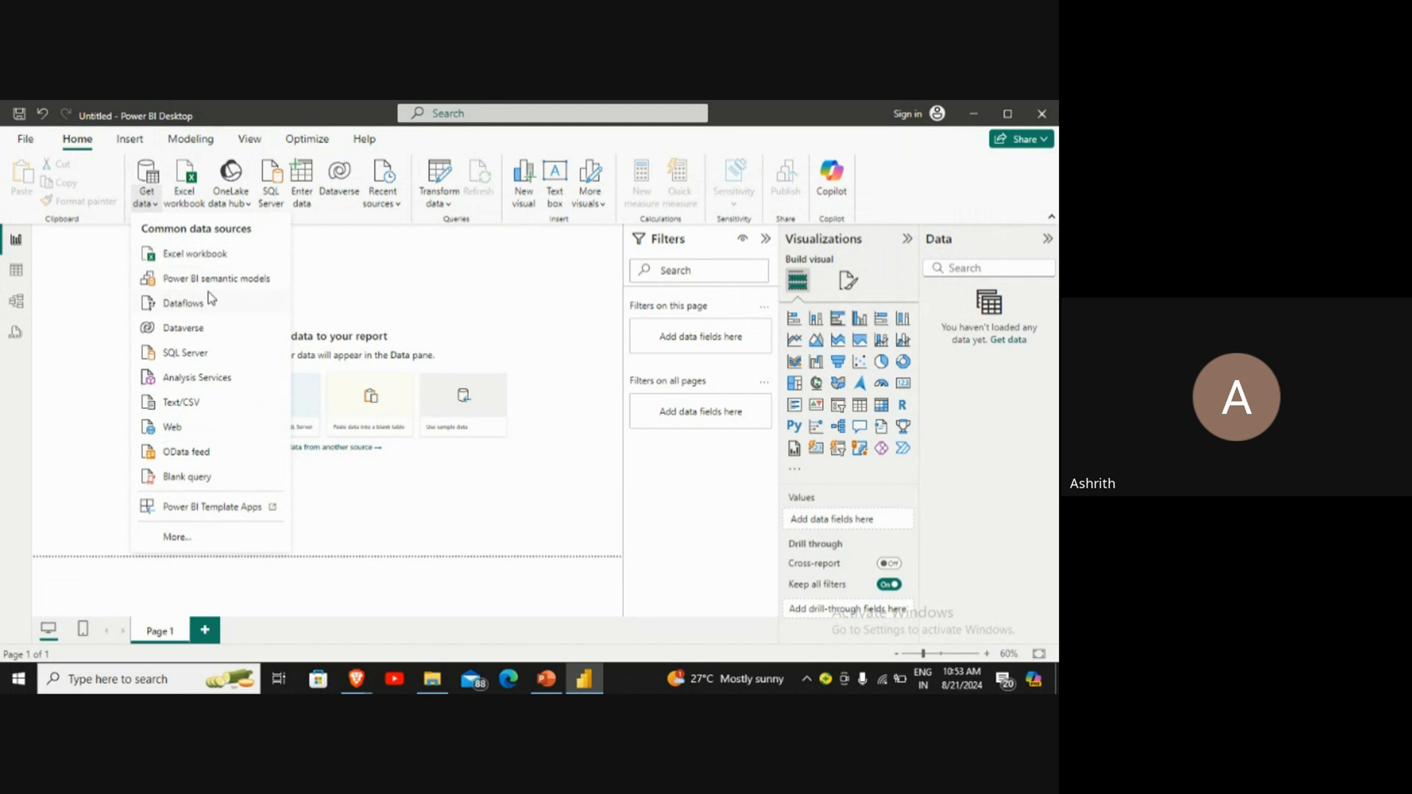
{"action": "left_click", "coordinate": [194, 542]}
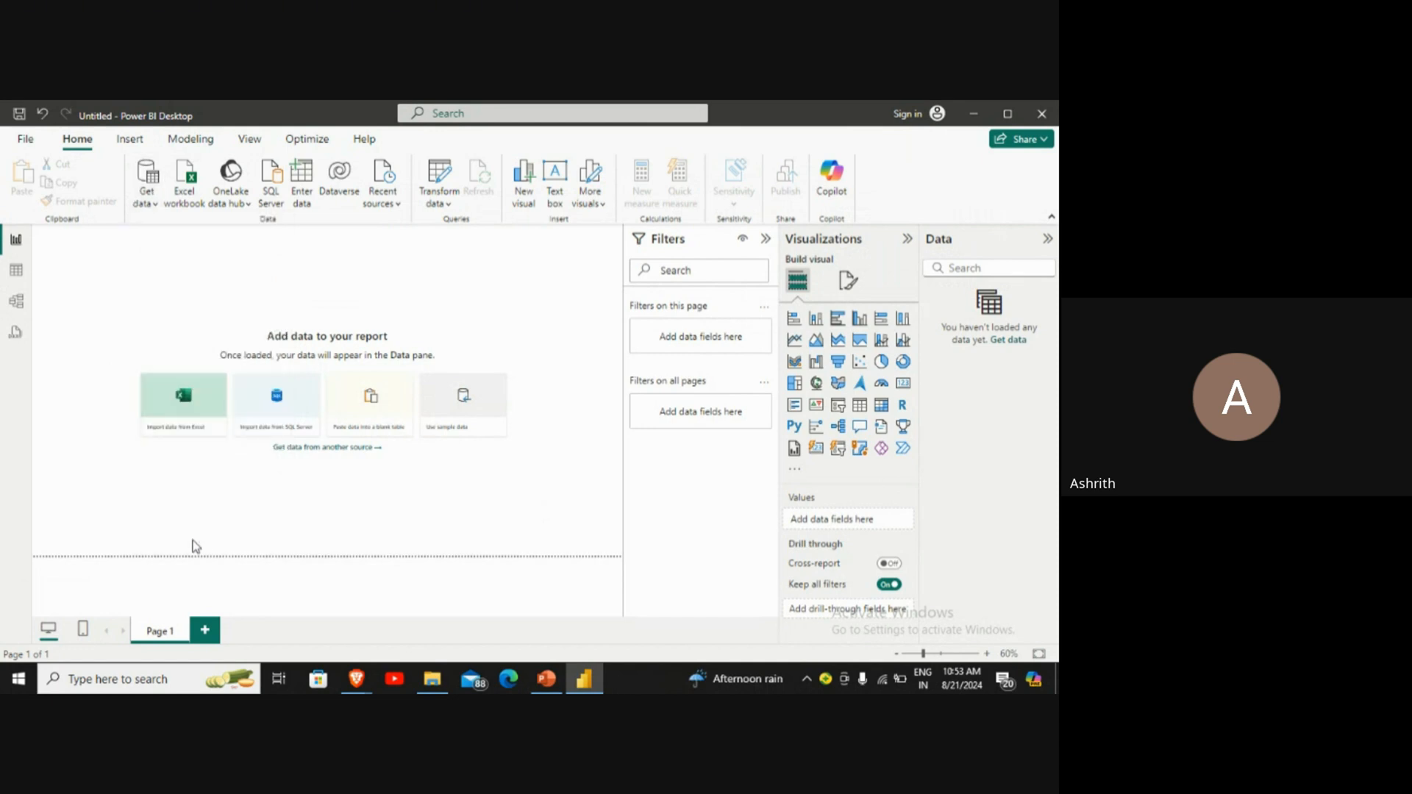
{"action": "scroll", "coordinate": [594, 358], "scroll_direction": "down", "scroll_amount": 3}
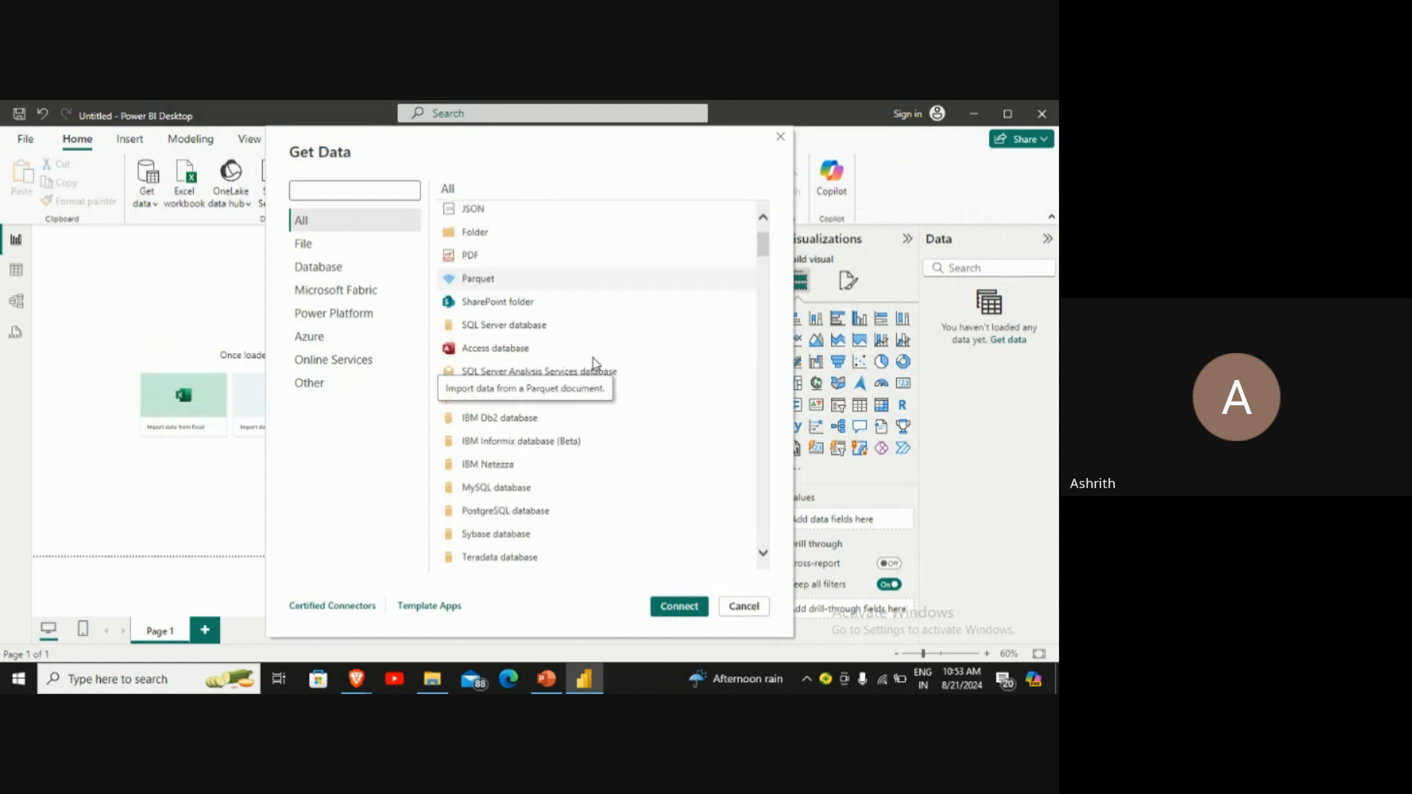
{"action": "scroll", "coordinate": [594, 358], "scroll_direction": "up", "scroll_amount": 1}
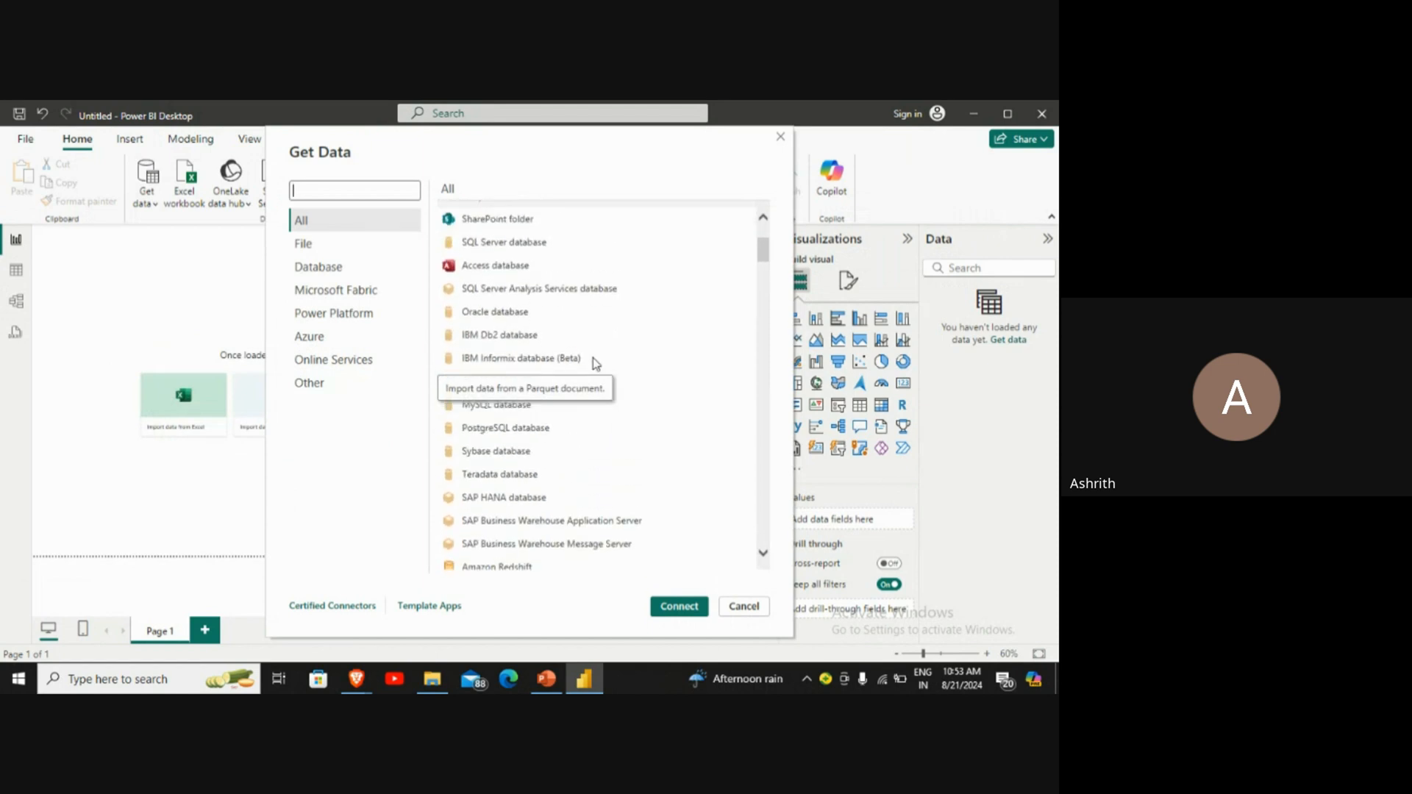
{"action": "scroll", "coordinate": [592, 357], "scroll_direction": "down", "scroll_amount": 1}
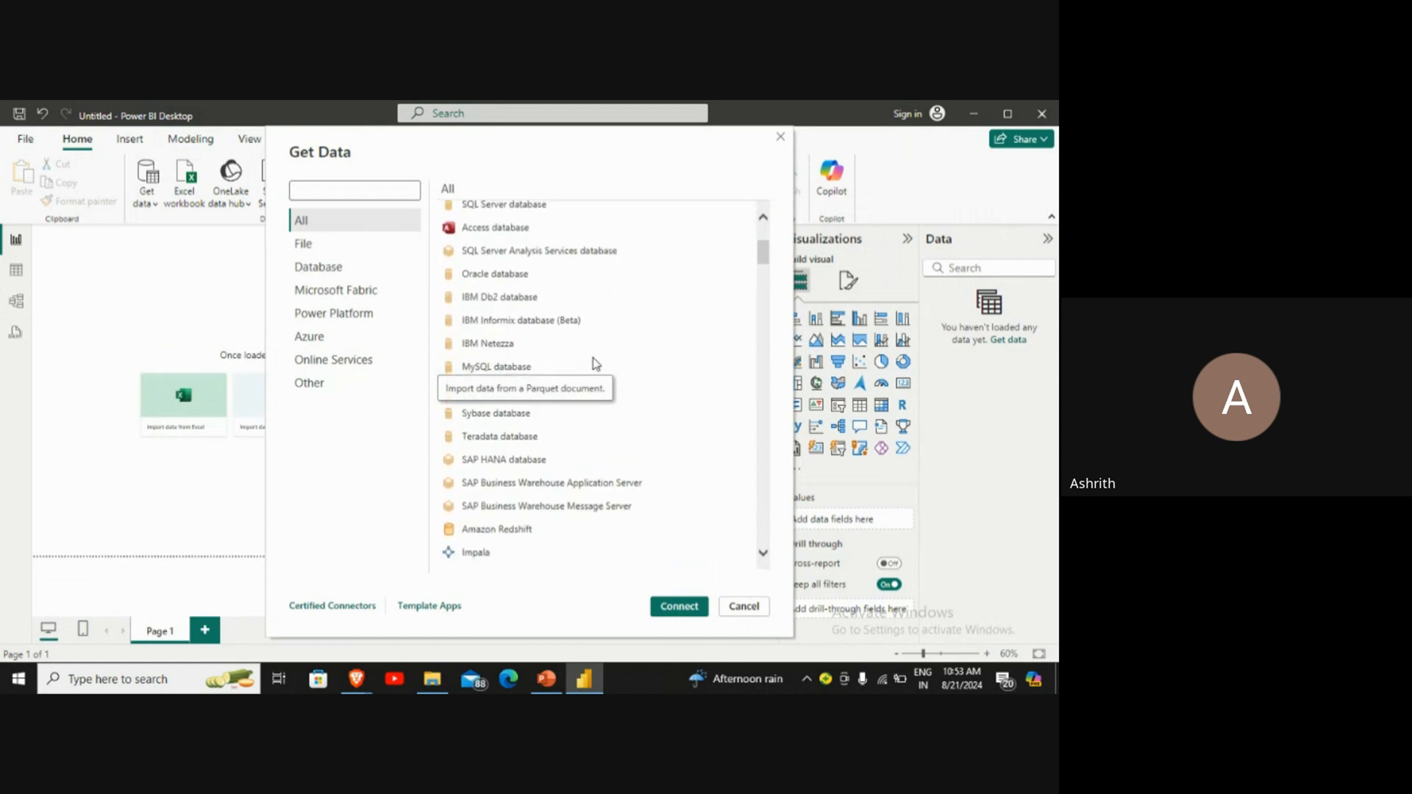
{"action": "scroll", "coordinate": [593, 357], "scroll_direction": "down", "scroll_amount": 3}
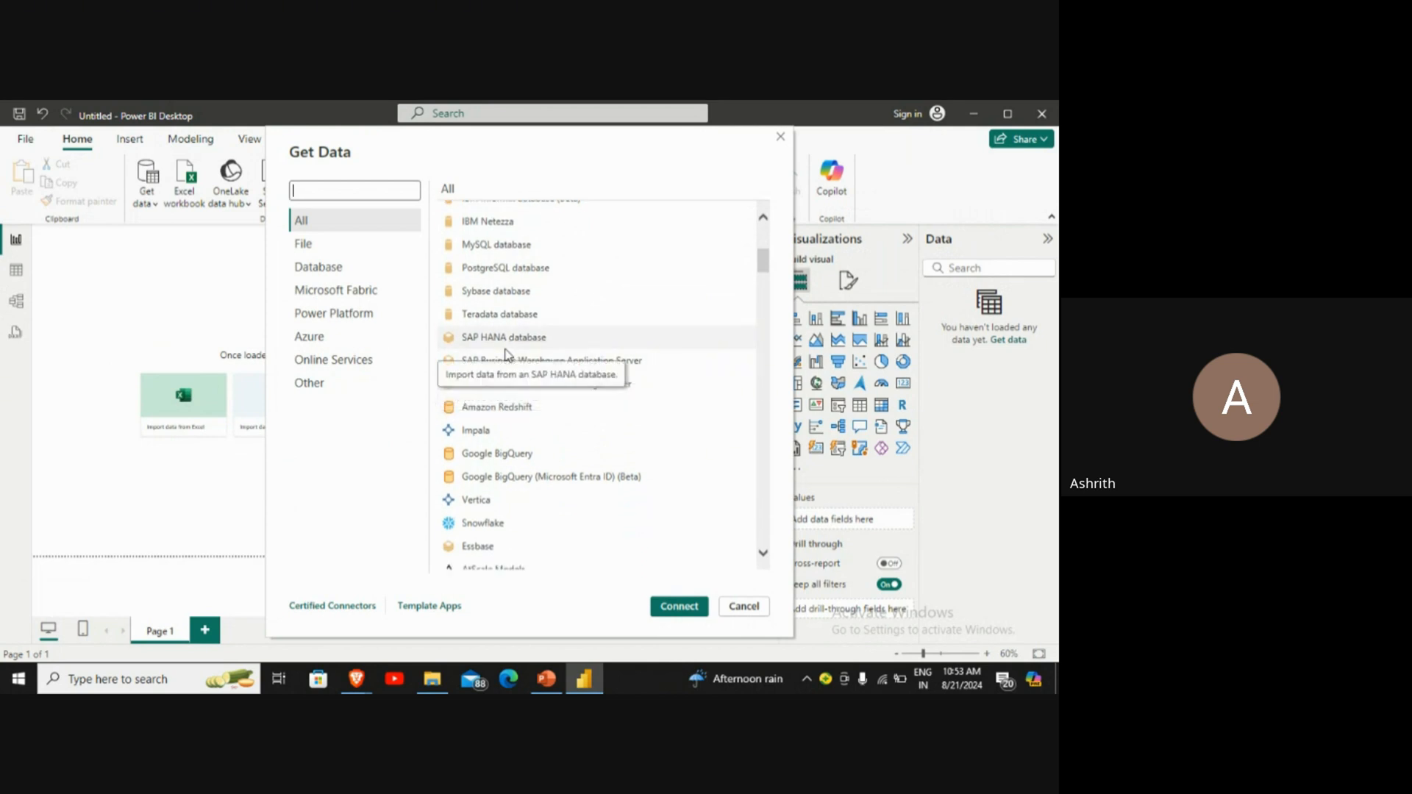
{"action": "scroll", "coordinate": [508, 359], "scroll_direction": "down", "scroll_amount": 2}
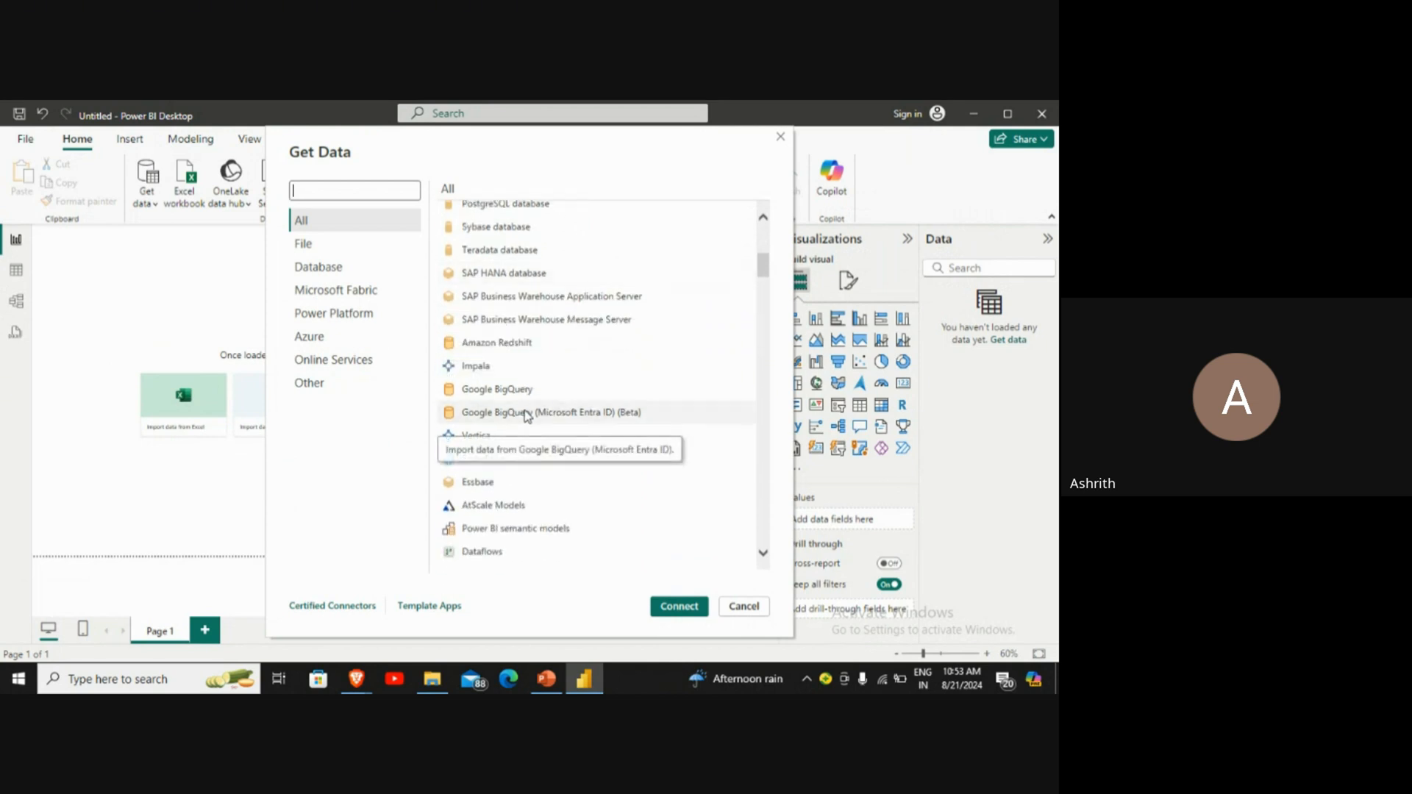
{"action": "scroll", "coordinate": [526, 416], "scroll_direction": "down", "scroll_amount": 15}
{"action": "scroll", "coordinate": [527, 417], "scroll_direction": "down", "scroll_amount": 15}
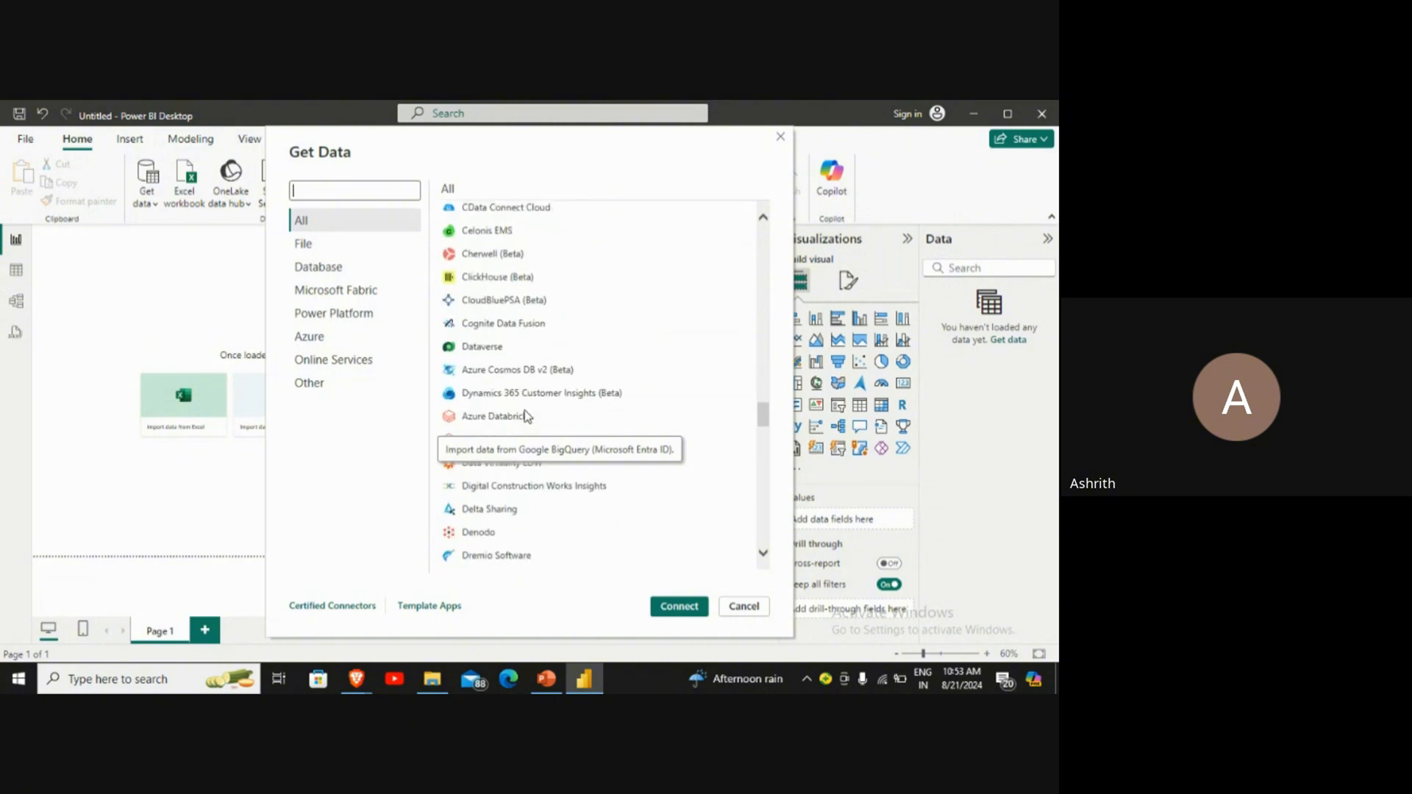
{"action": "scroll", "coordinate": [527, 417], "scroll_direction": "down", "scroll_amount": 3}
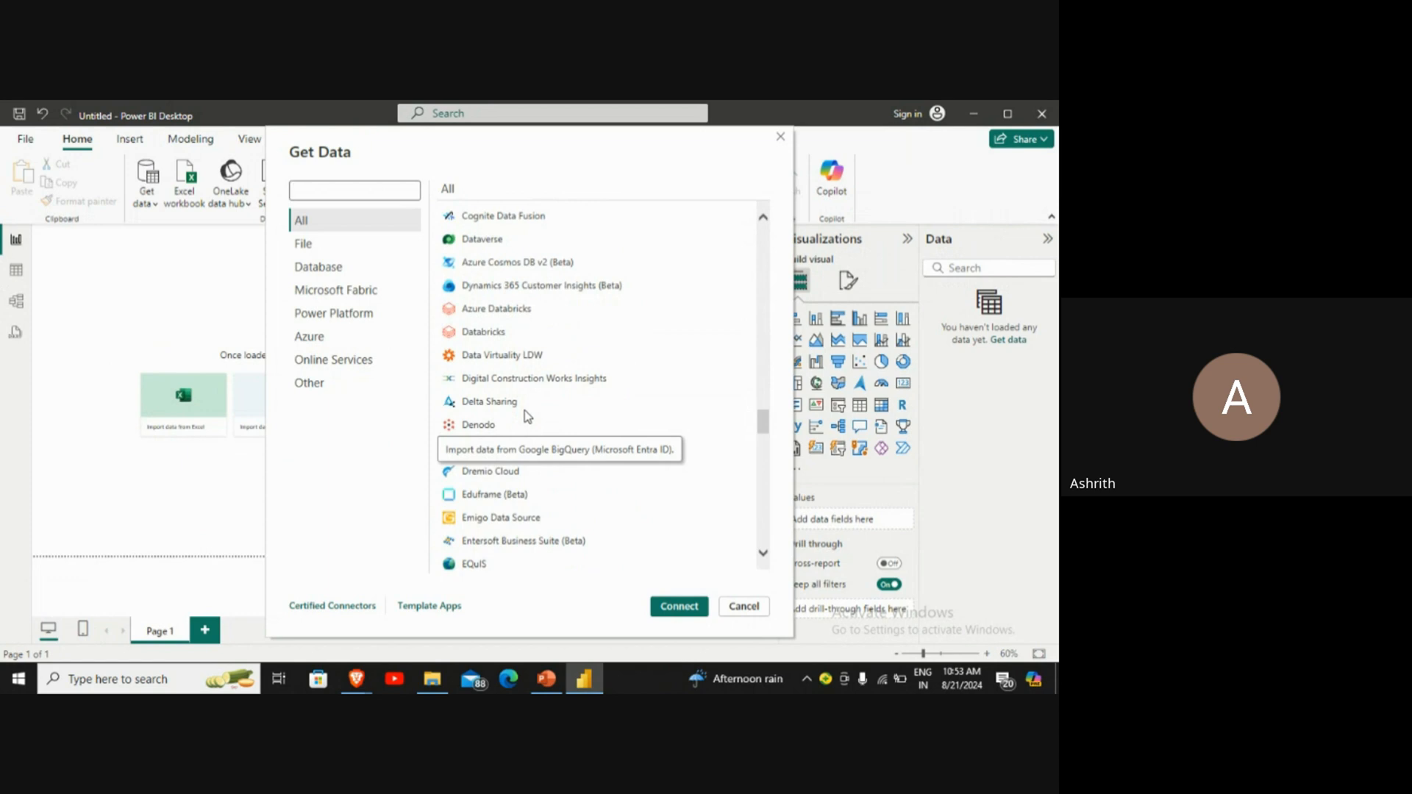
{"action": "scroll", "coordinate": [527, 417], "scroll_direction": "down", "scroll_amount": 10}
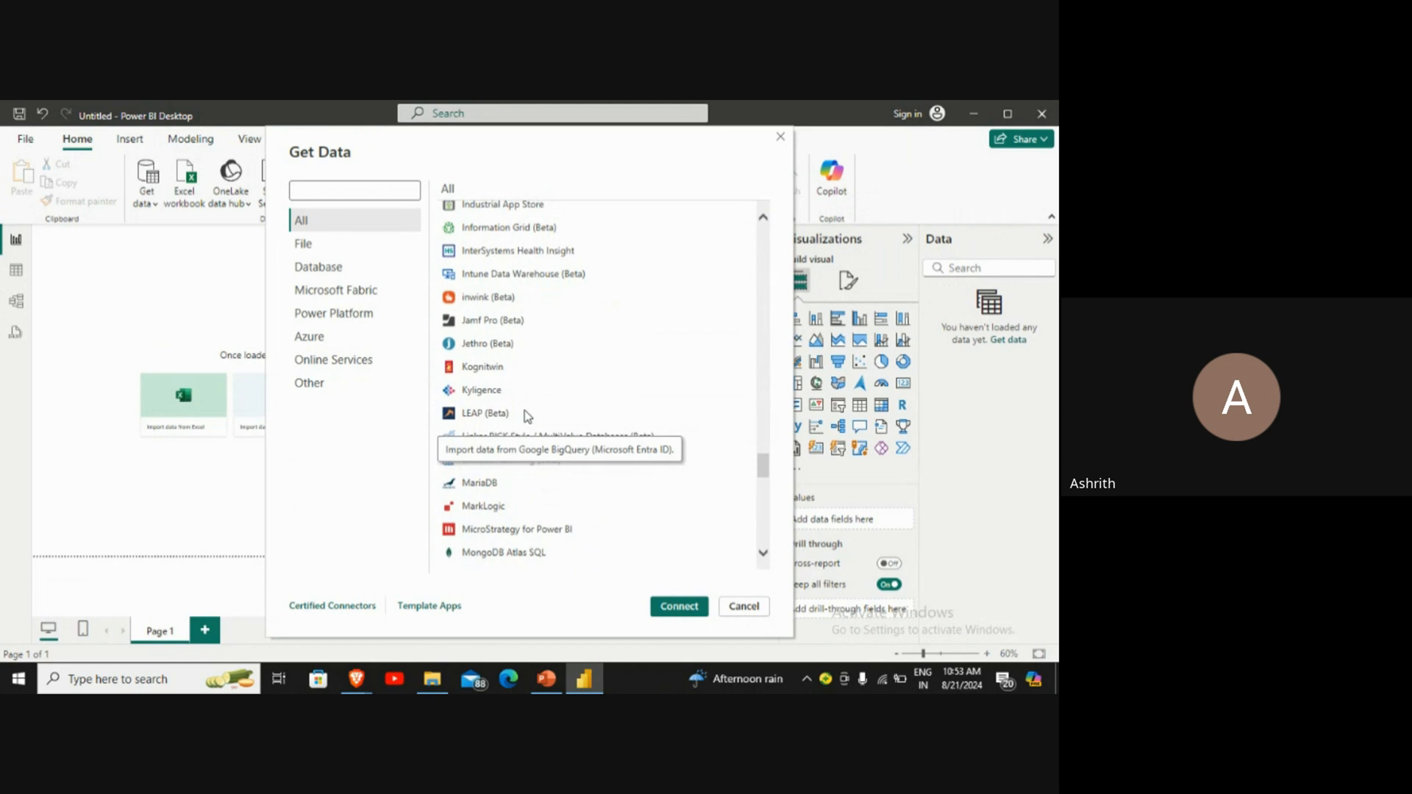
{"action": "scroll", "coordinate": [527, 417], "scroll_direction": "down", "scroll_amount": 10}
{"action": "scroll", "coordinate": [527, 415], "scroll_direction": "down", "scroll_amount": 2}
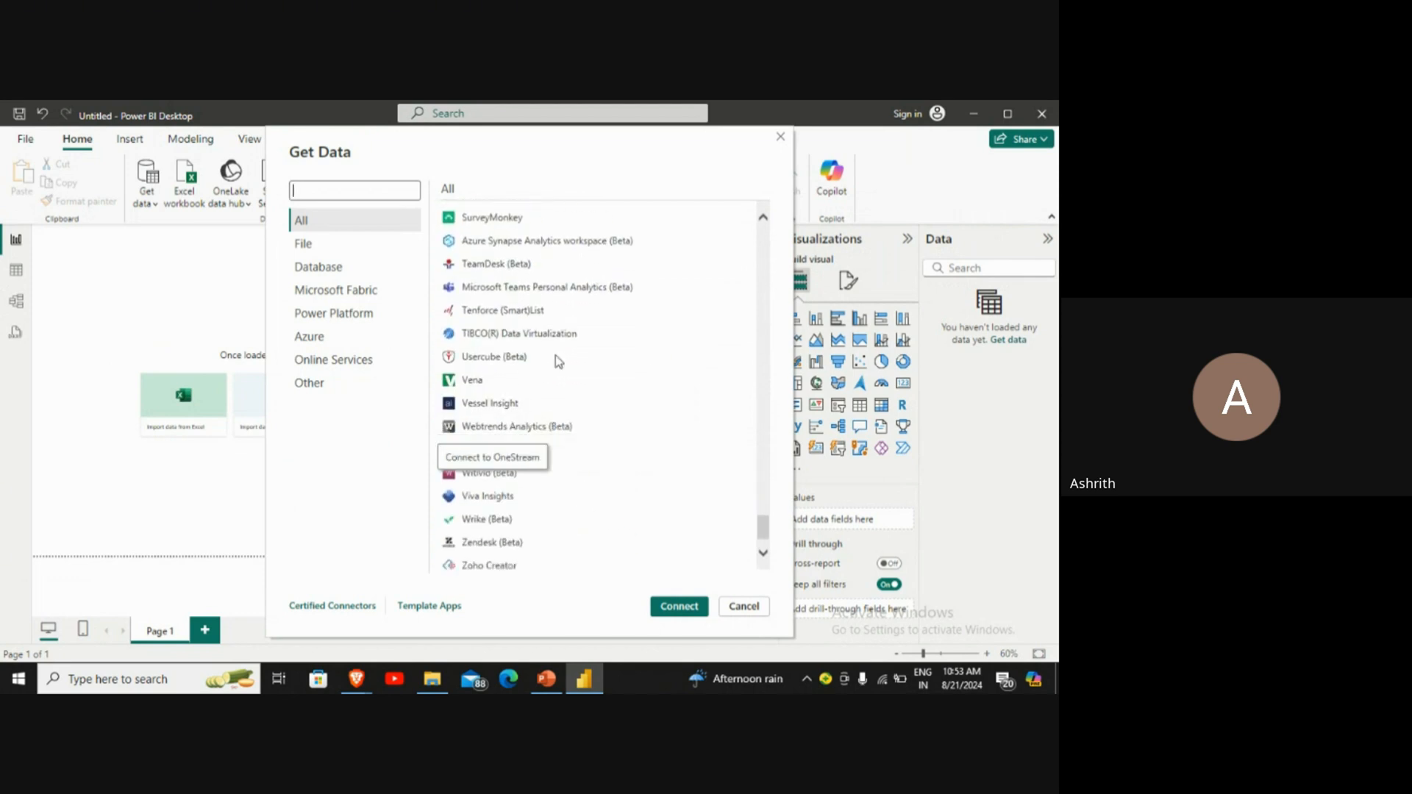
{"action": "left_click", "coordinate": [750, 607]}
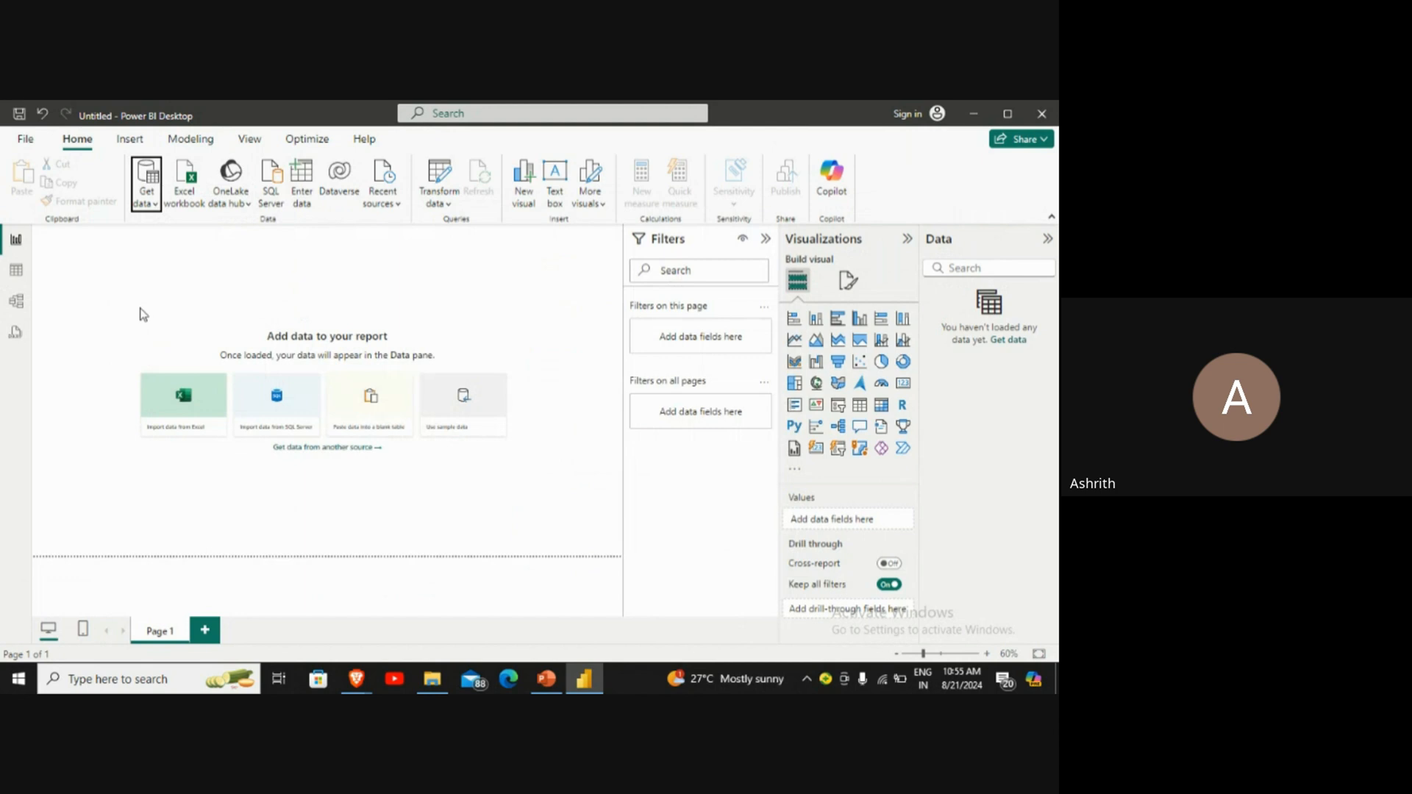
Step: Connect to the global_superstore_2016 Excel workbook and select its Orders table for import
{"action": "left_click", "coordinate": [147, 200]}
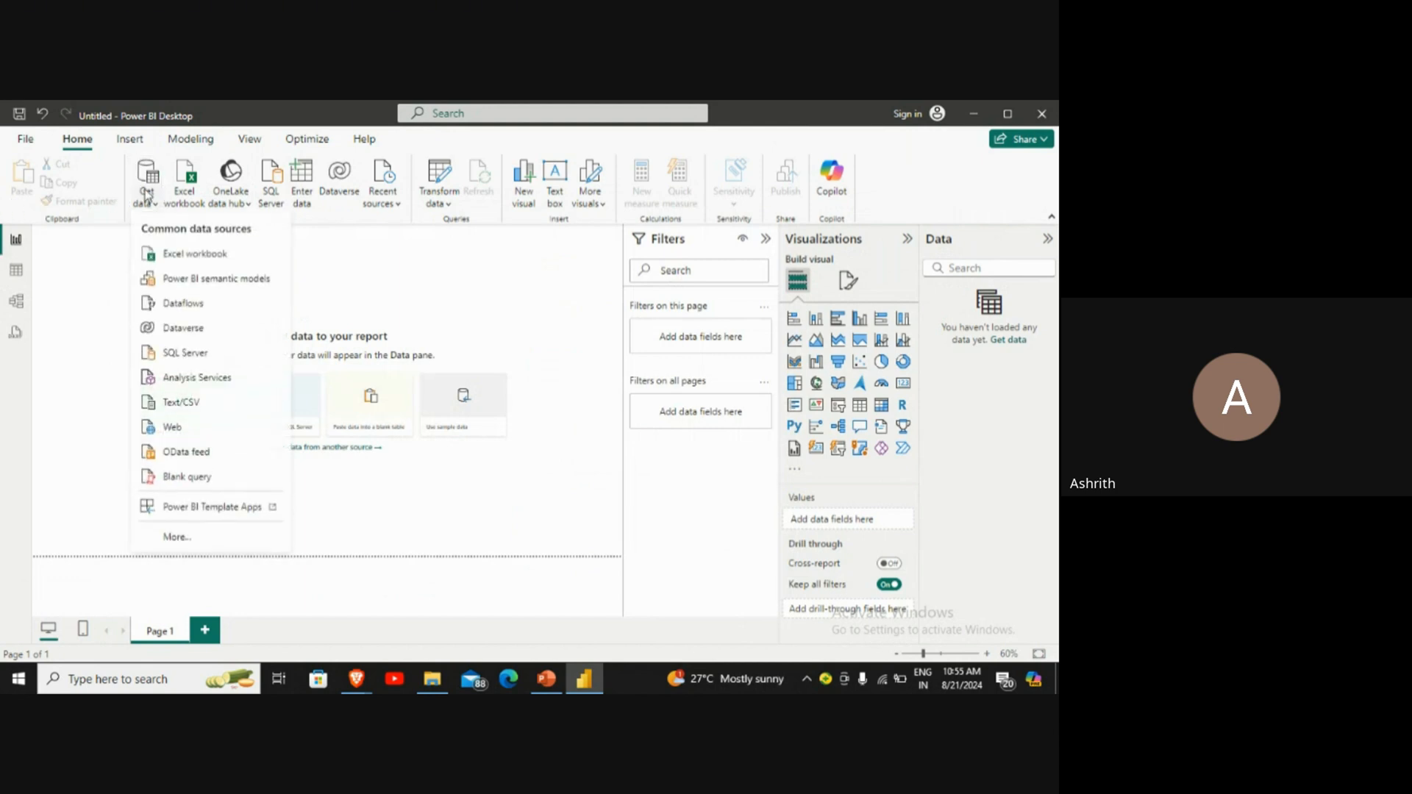
{"action": "left_click", "coordinate": [160, 253]}
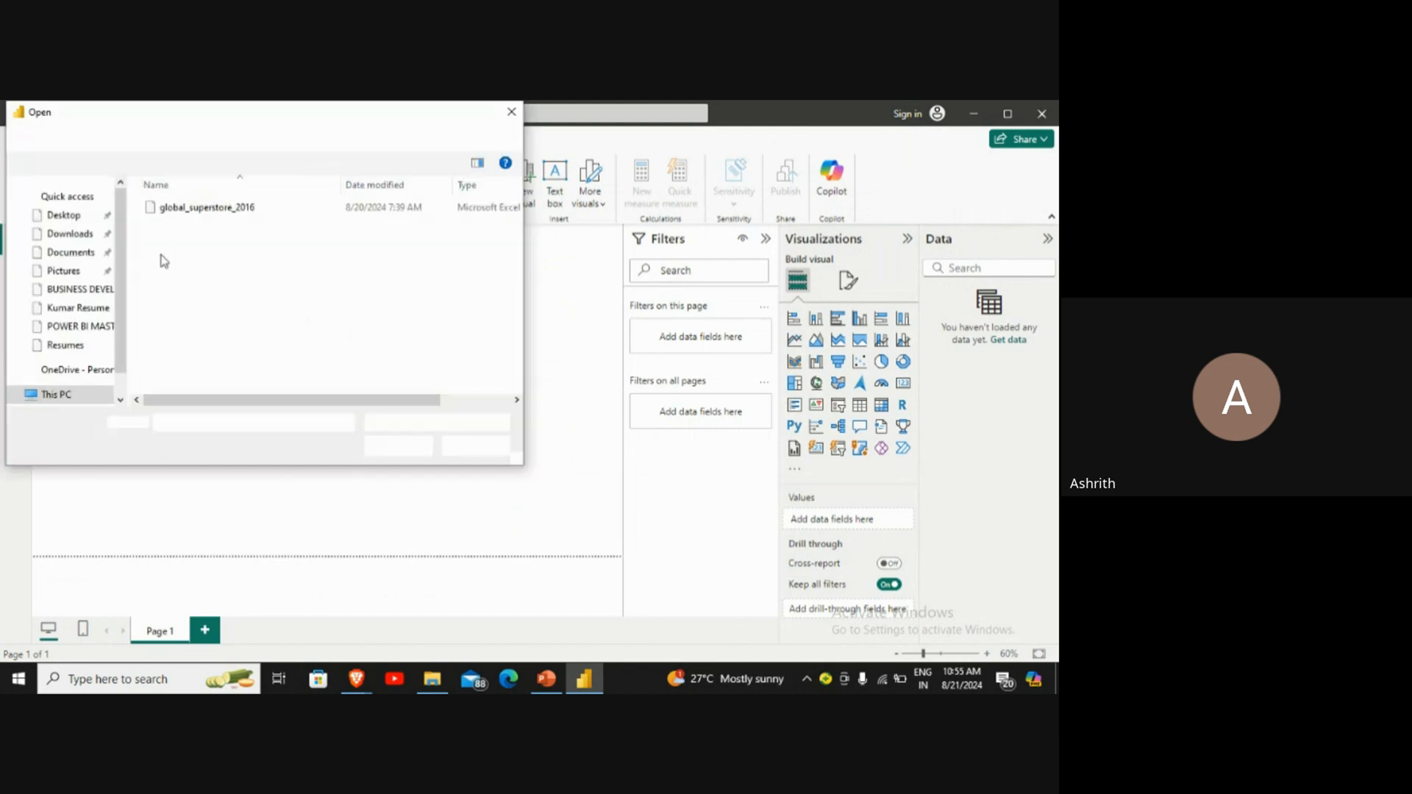
{"action": "double_click", "coordinate": [233, 207]}
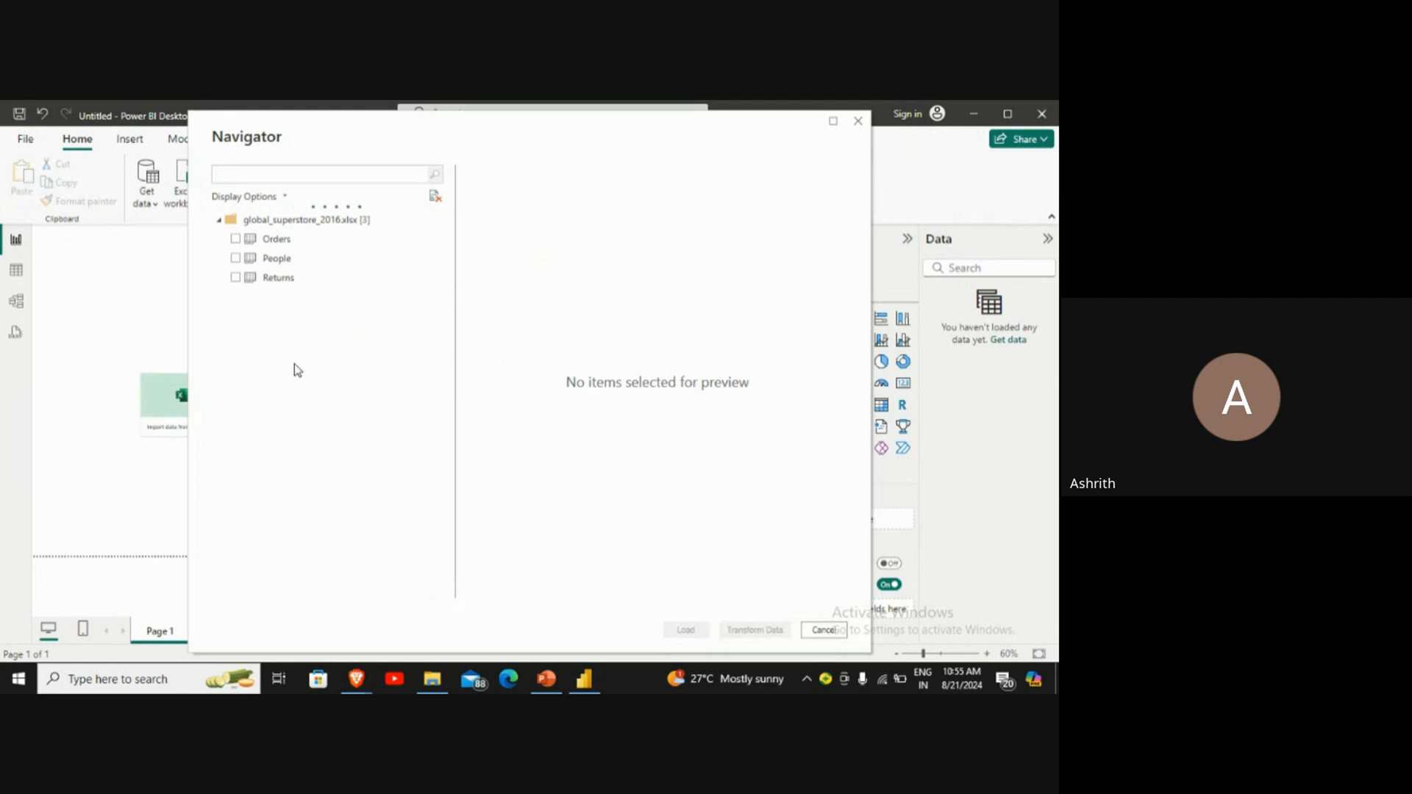
{"action": "left_click", "coordinate": [235, 243]}
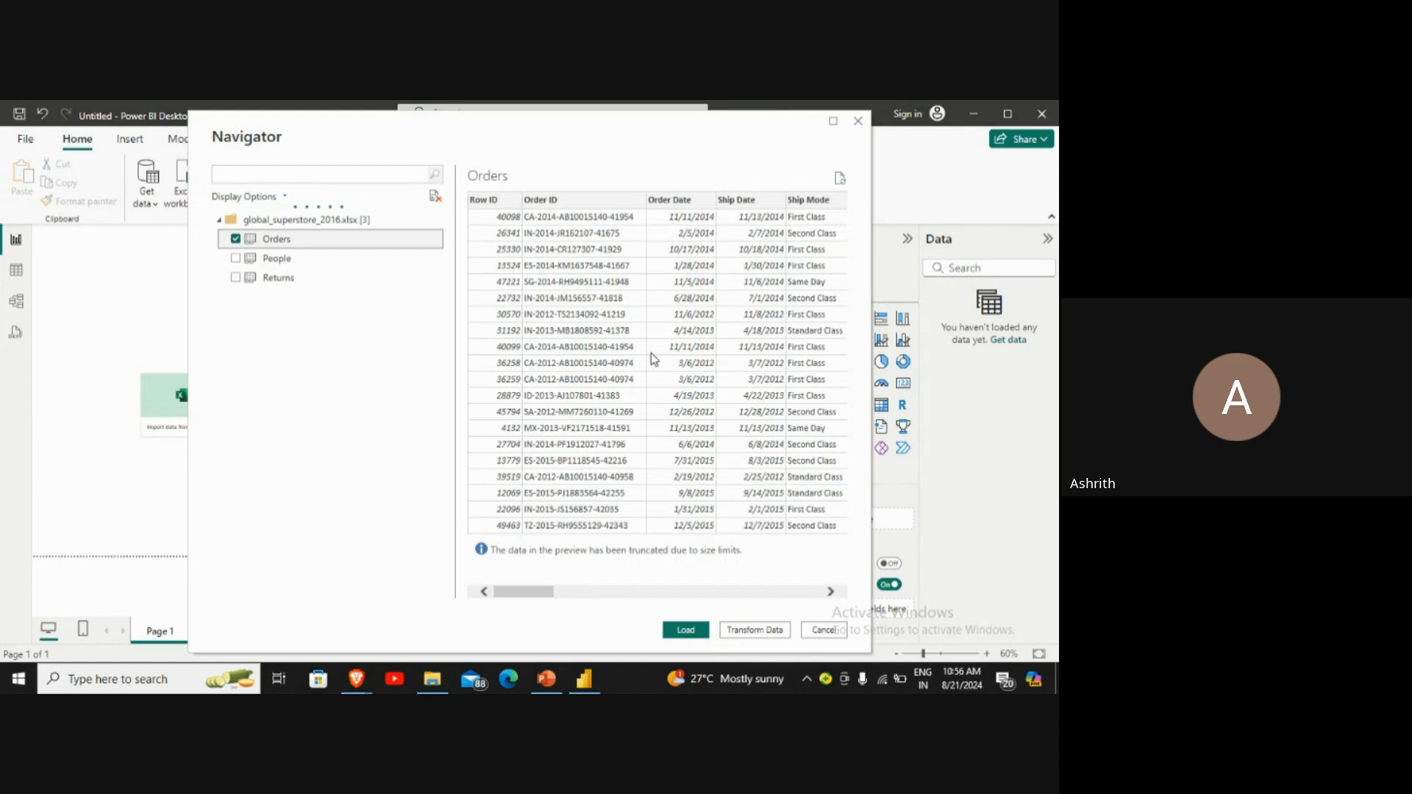
Step: Review the Orders preview from Row ID through Order Priority and load the table into the report
{"action": "scroll", "coordinate": [650, 358], "scroll_direction": "right", "scroll_amount": 2}
{"action": "scroll", "coordinate": [651, 359], "scroll_direction": "right", "scroll_amount": 4}
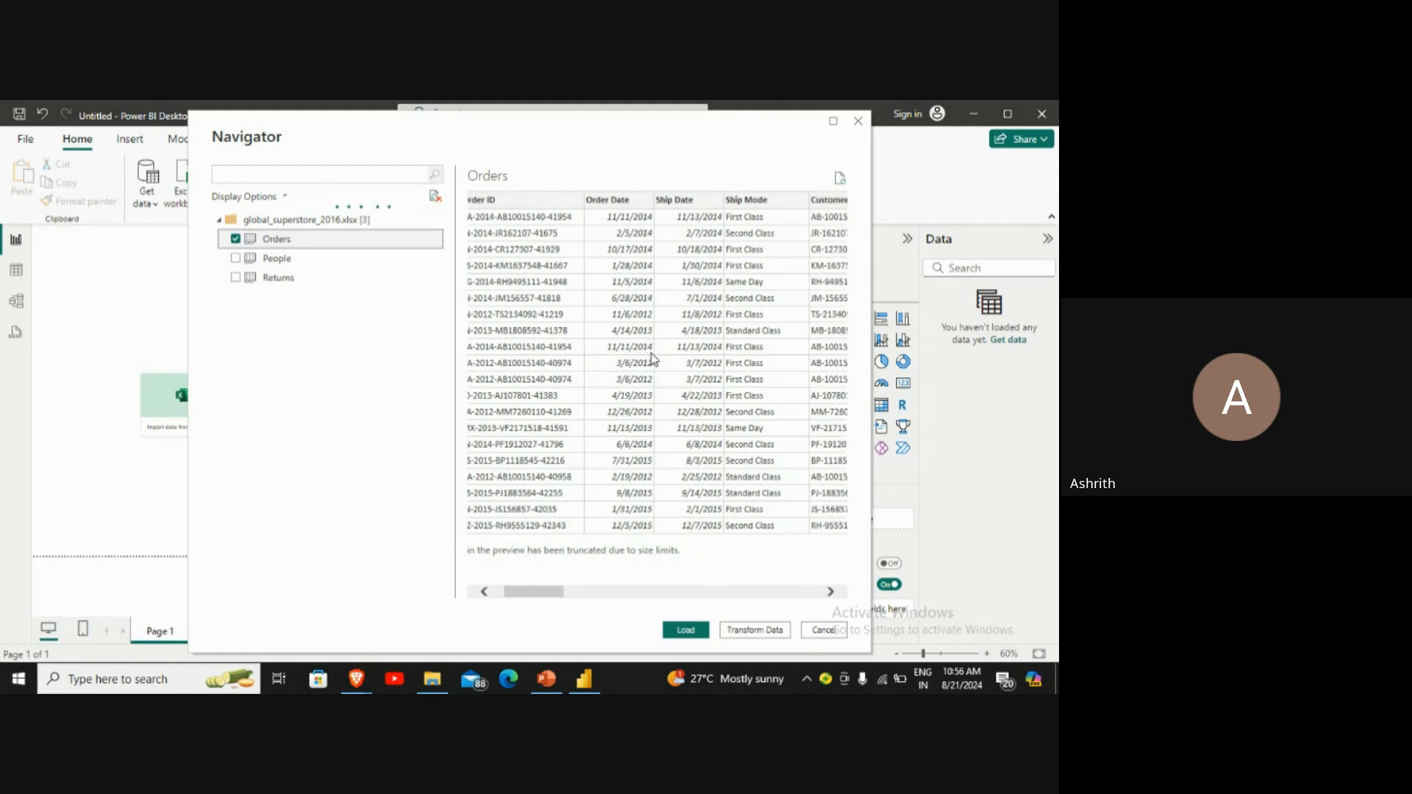
{"action": "scroll", "coordinate": [651, 357], "scroll_direction": "right", "scroll_amount": 4}
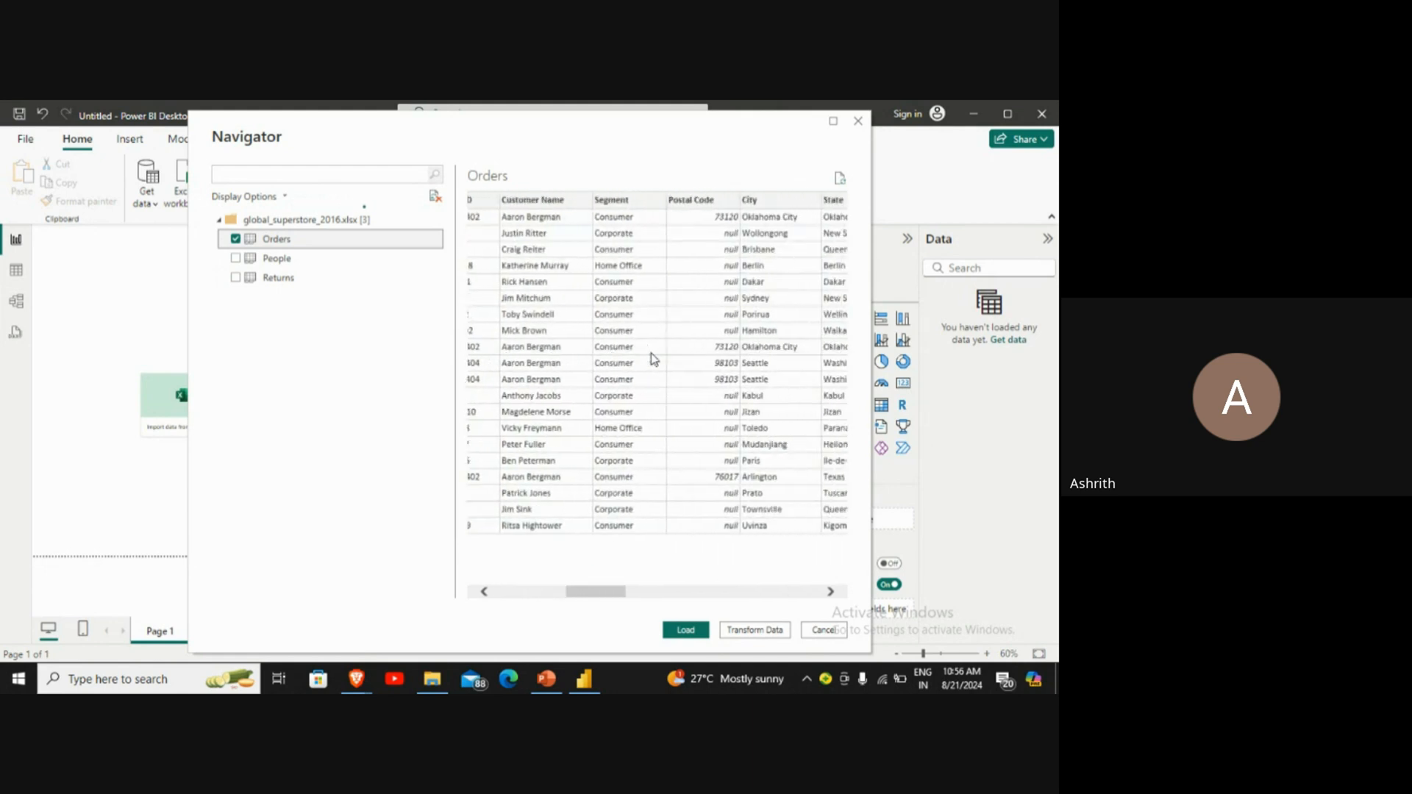
{"action": "scroll", "coordinate": [651, 358], "scroll_direction": "right", "scroll_amount": 5}
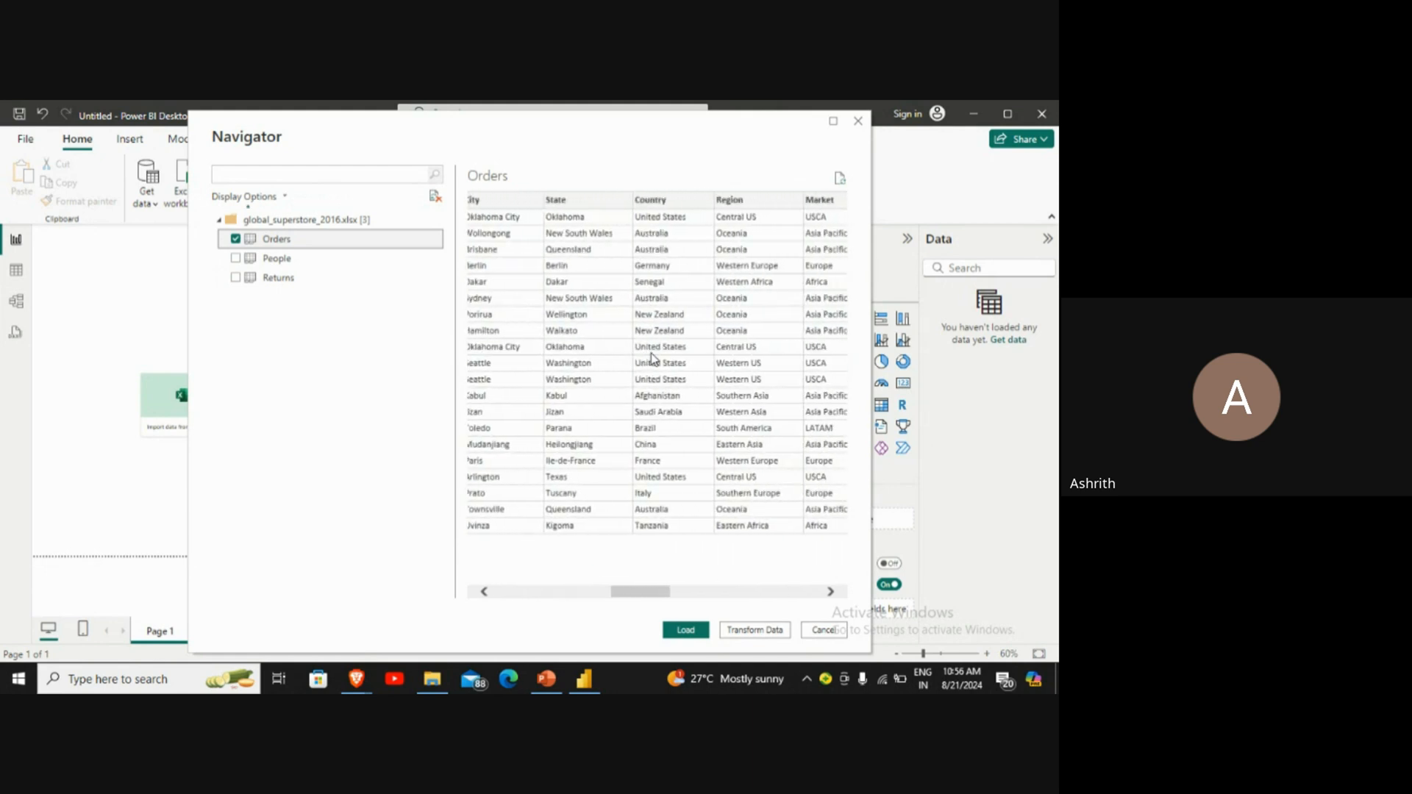
{"action": "scroll", "coordinate": [651, 358], "scroll_direction": "right", "scroll_amount": 5}
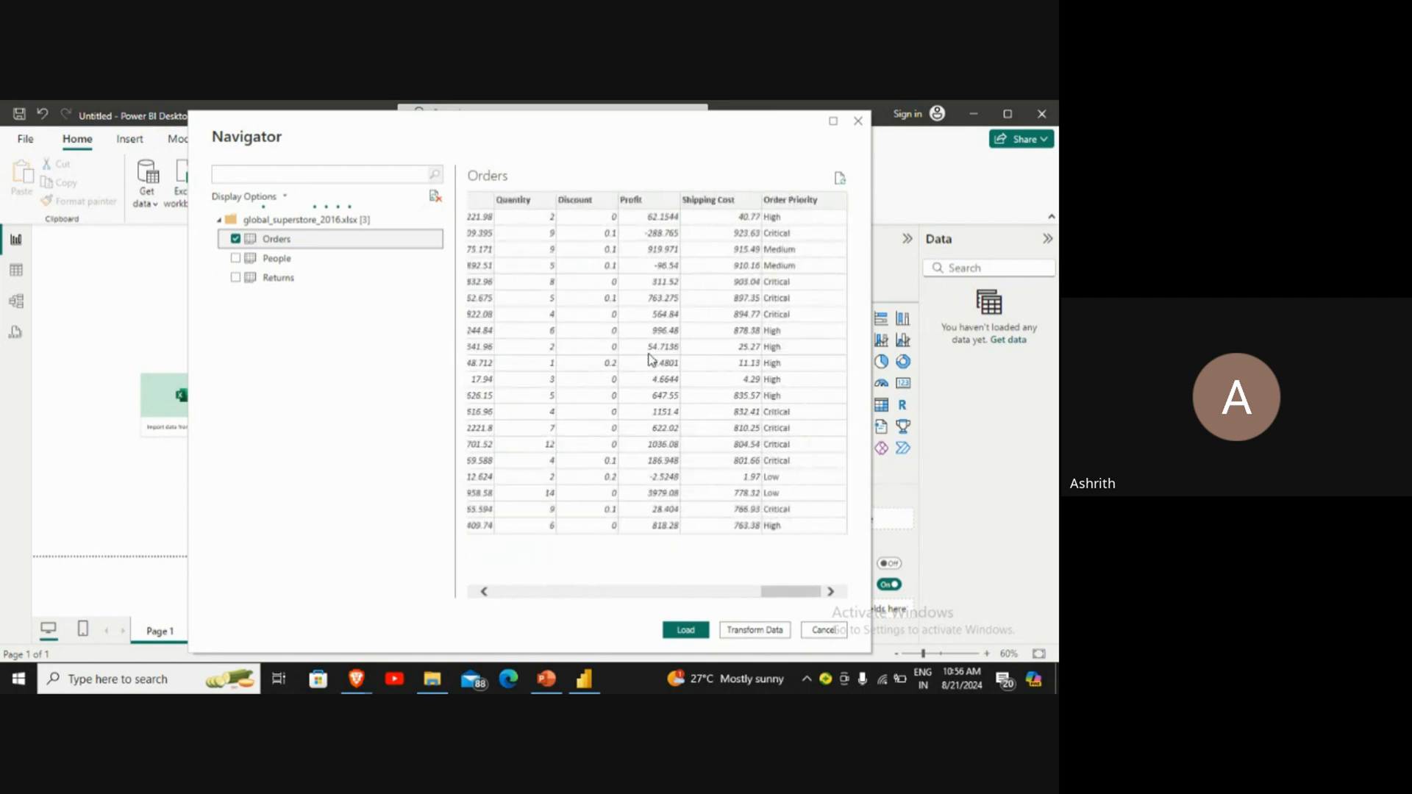
{"action": "scroll", "coordinate": [651, 358], "scroll_direction": "left", "scroll_amount": 5}
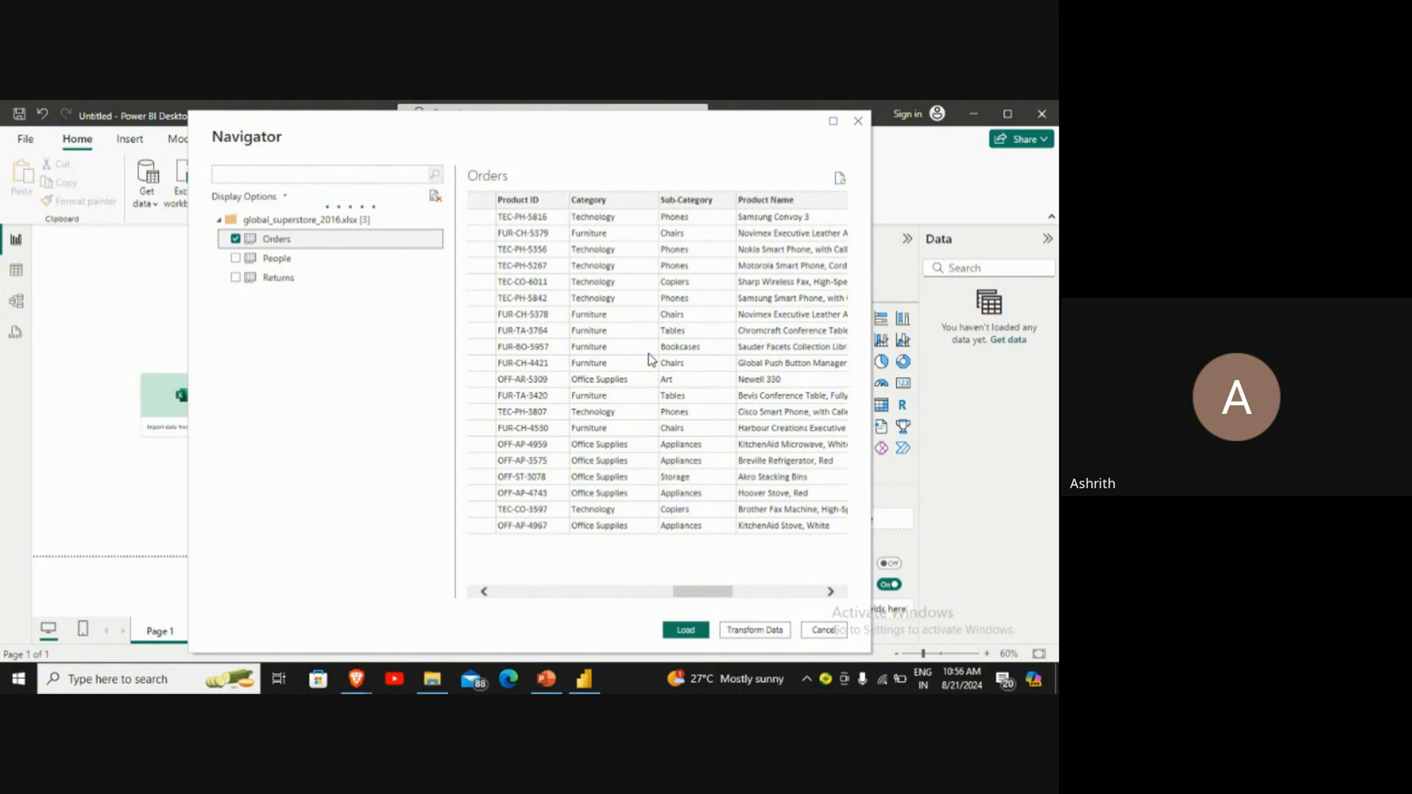
{"action": "scroll", "coordinate": [651, 359], "scroll_direction": "left", "scroll_amount": 4}
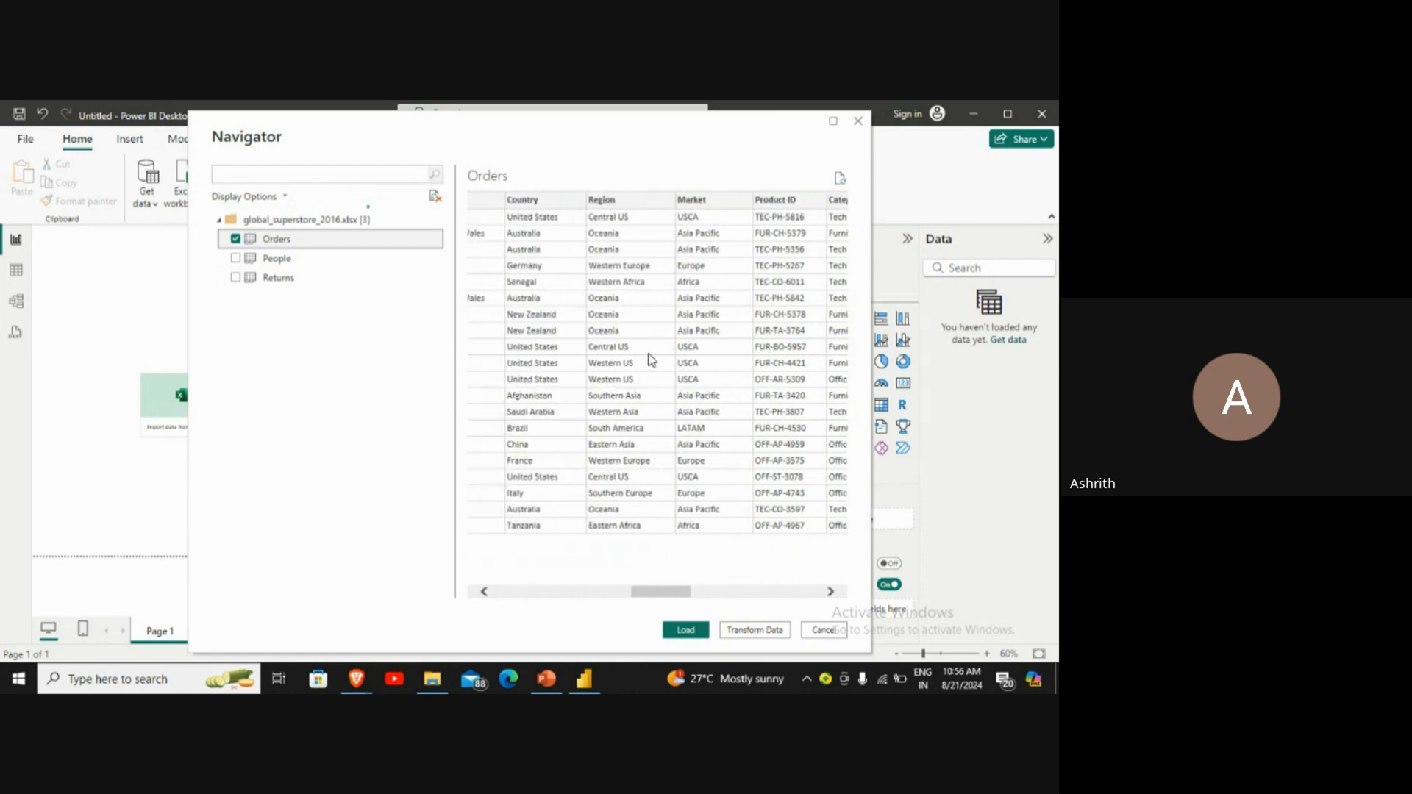
{"action": "scroll", "coordinate": [650, 358], "scroll_direction": "left", "scroll_amount": 6}
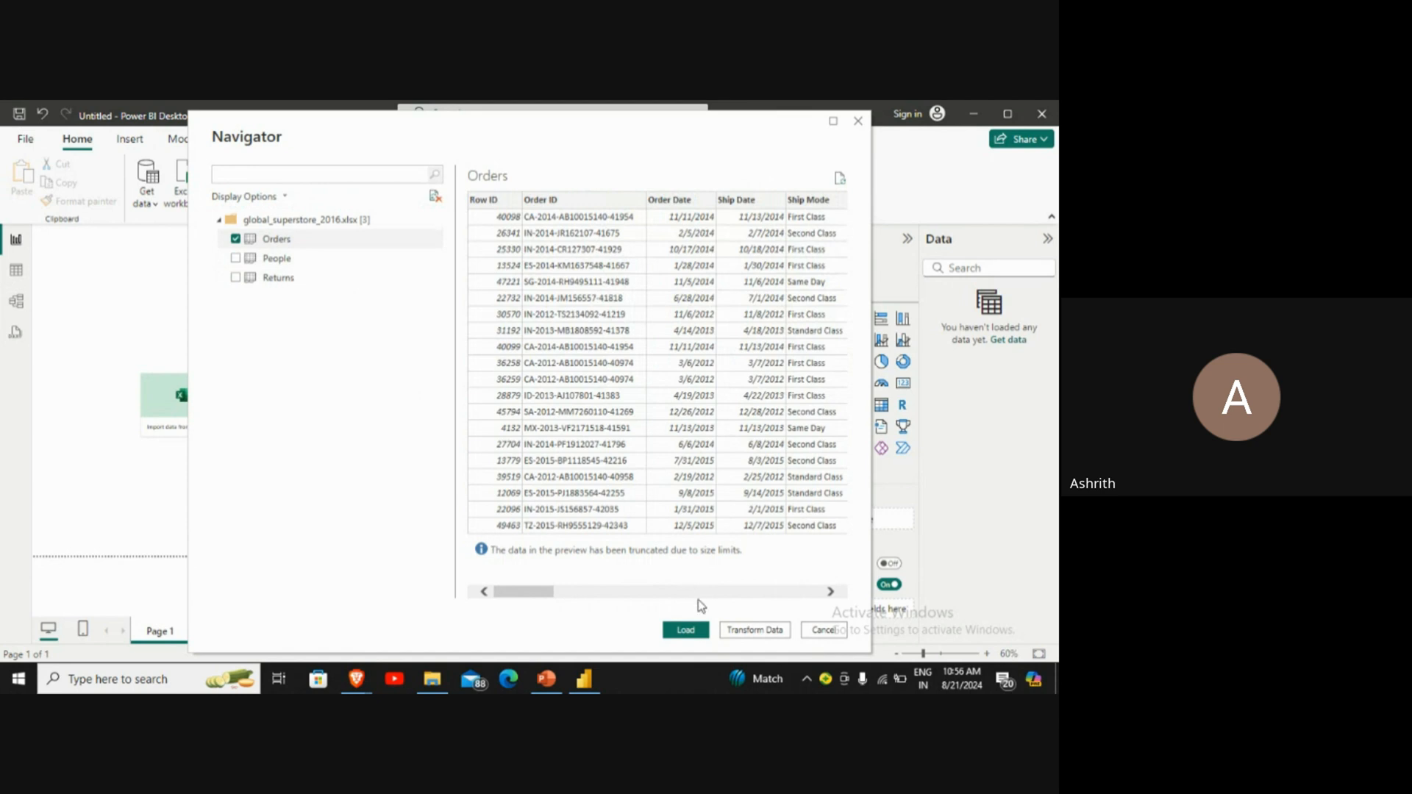
{"action": "left_click", "coordinate": [686, 631]}
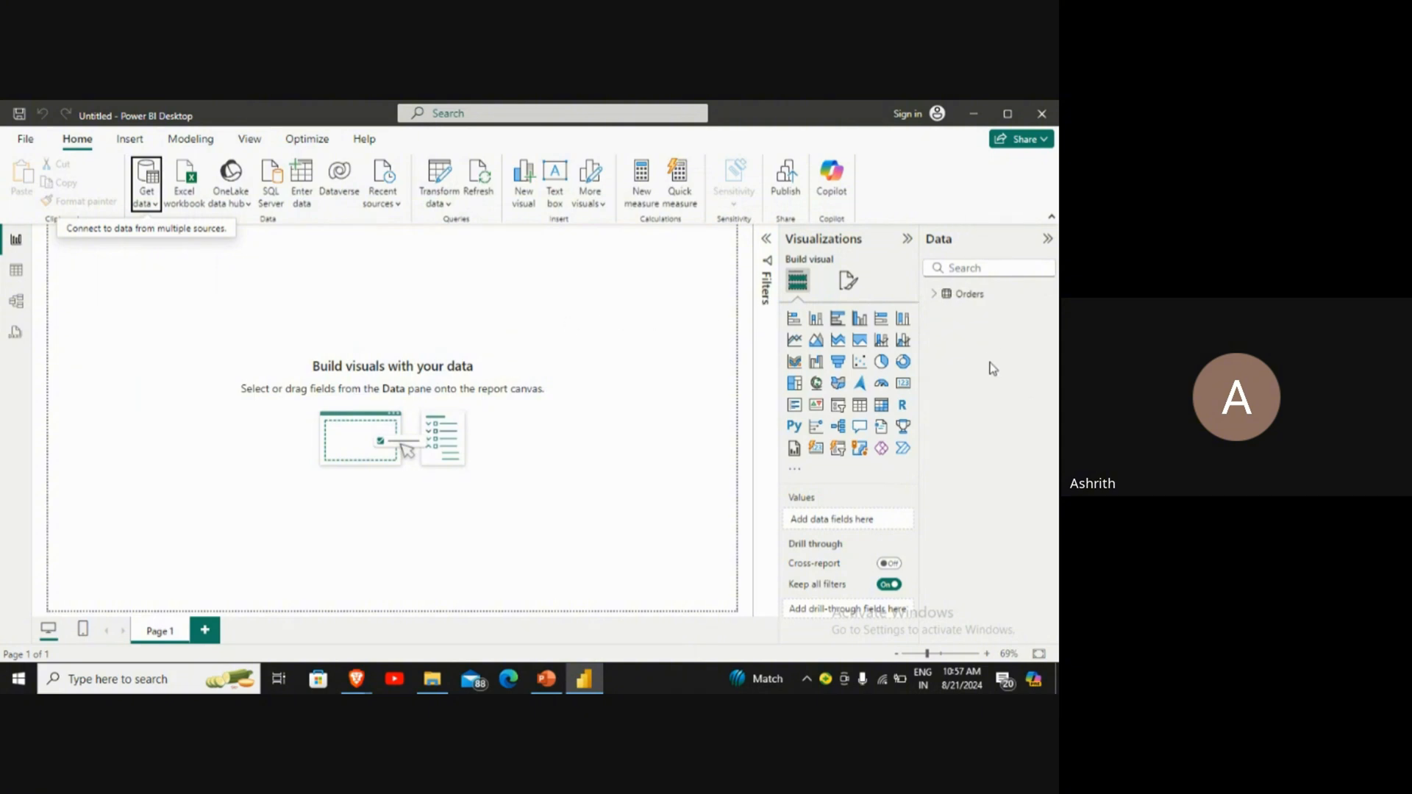
Step: Expand the loaded Orders table and examine its list of fields
{"action": "mouse_move", "coordinate": [984, 305]}
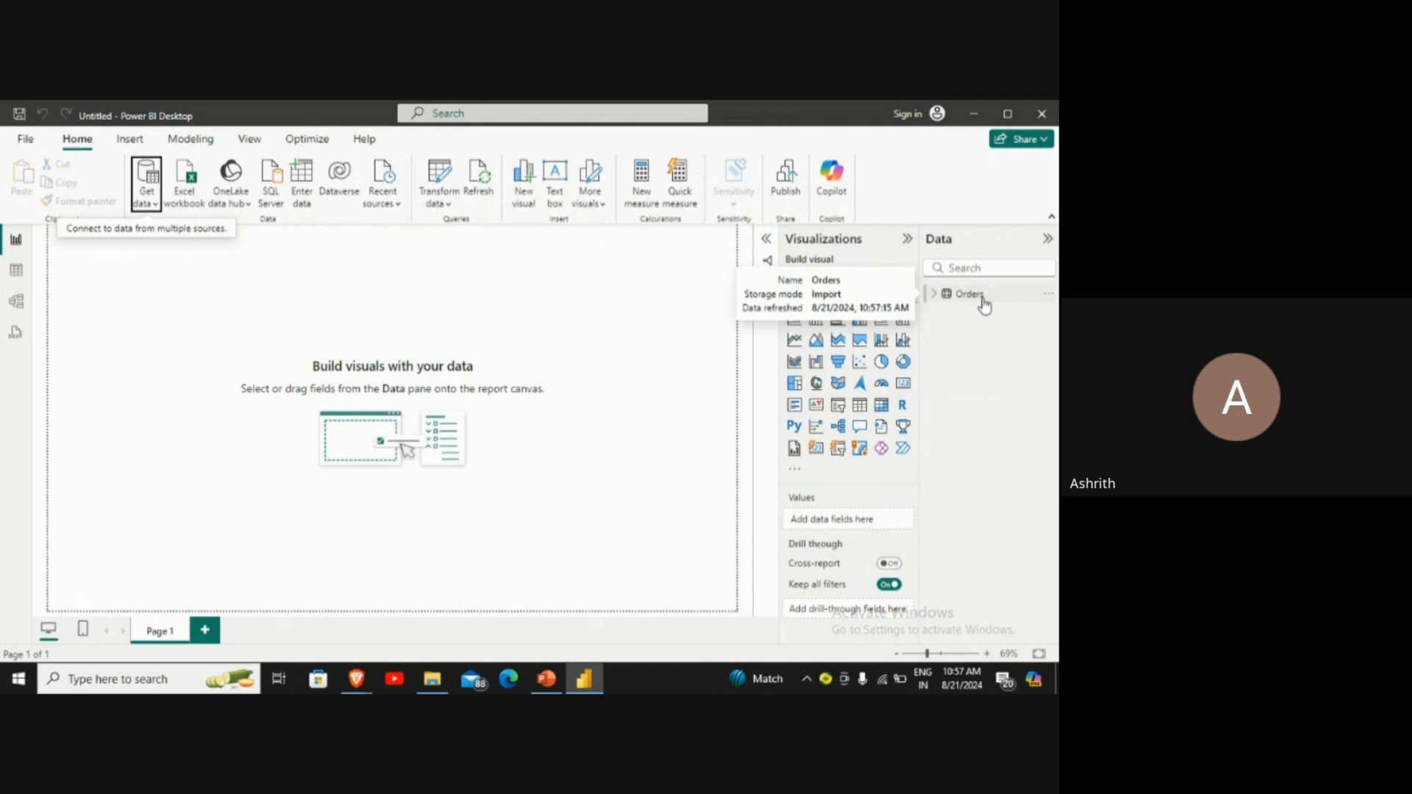
{"action": "left_click", "coordinate": [937, 301]}
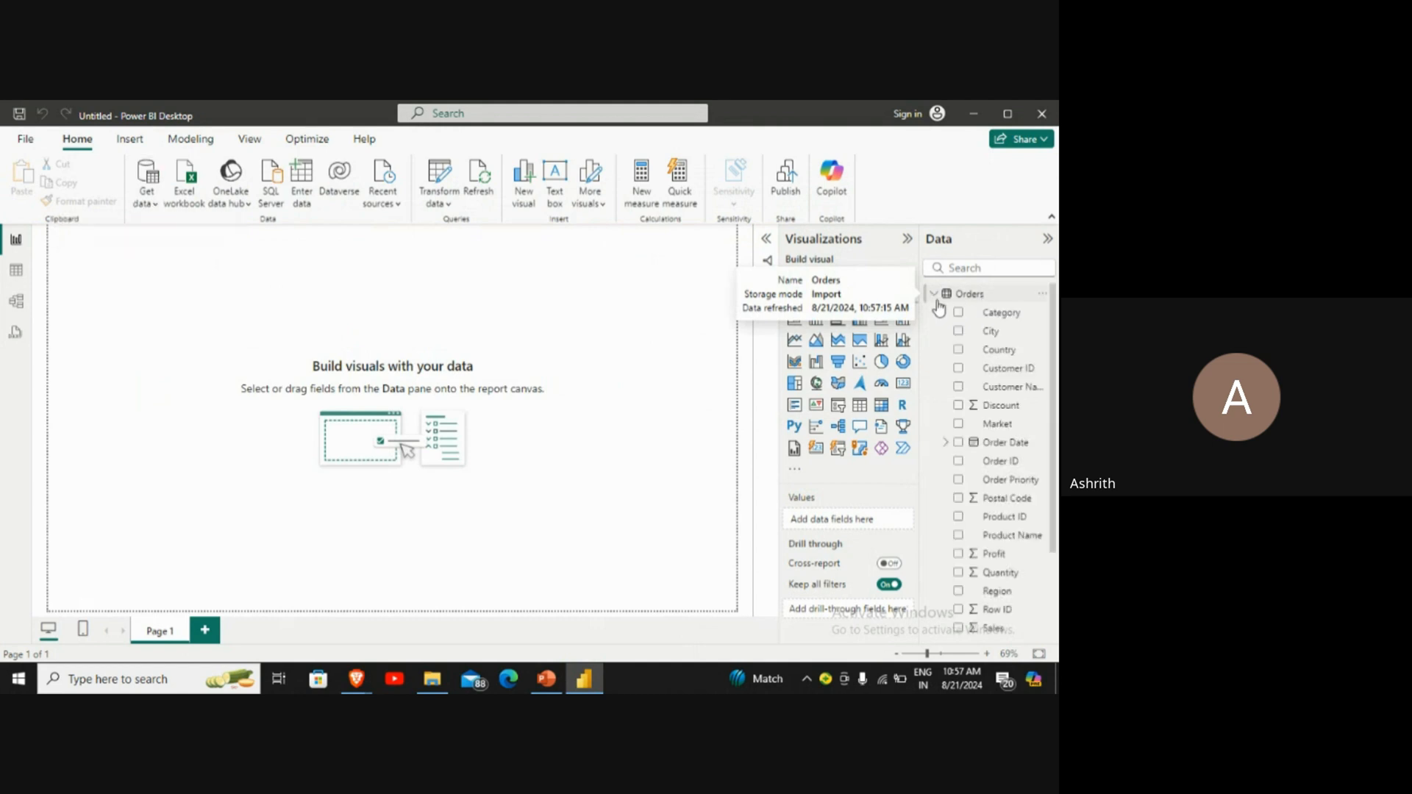
{"action": "scroll", "coordinate": [974, 453], "scroll_direction": "down", "scroll_amount": 3}
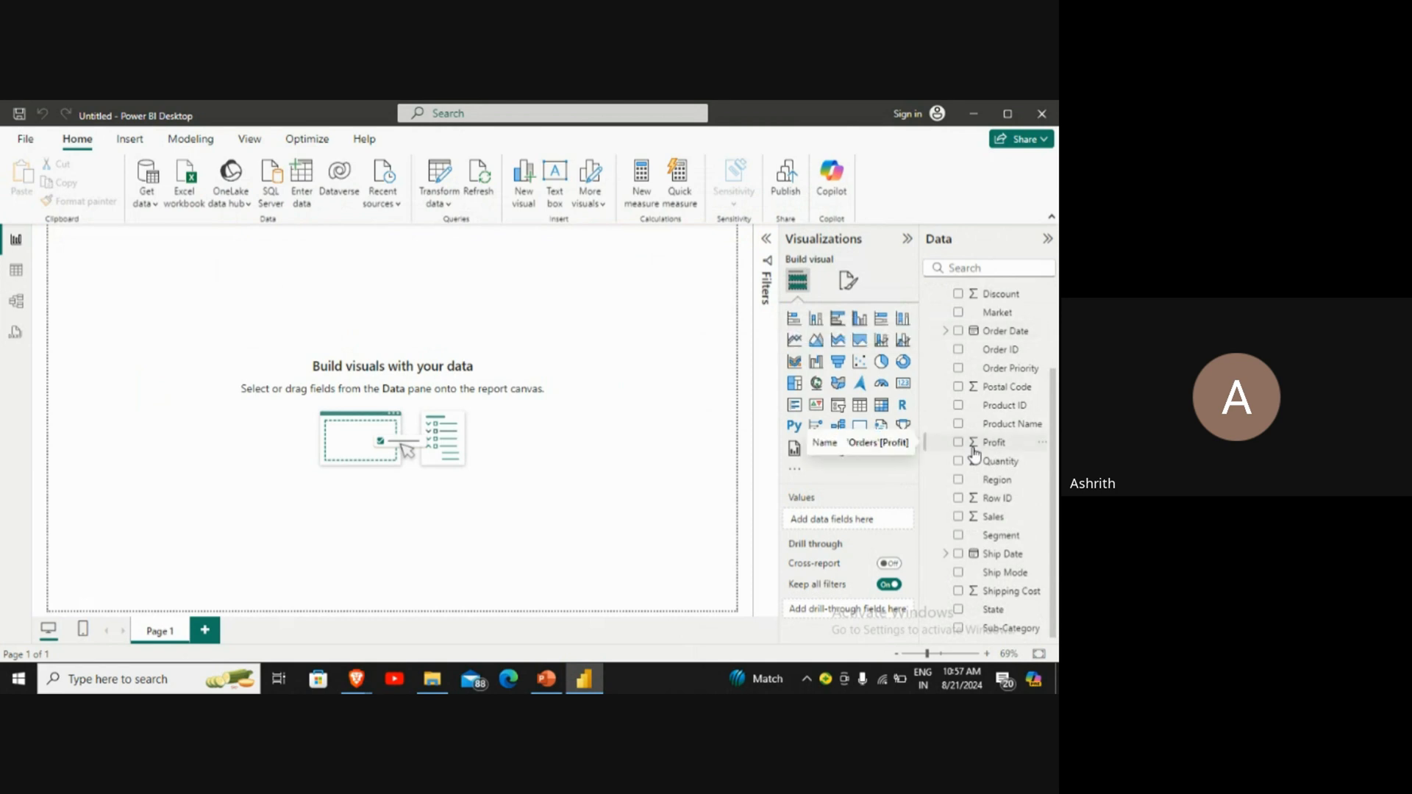
{"action": "scroll", "coordinate": [974, 454], "scroll_direction": "up", "scroll_amount": 3}
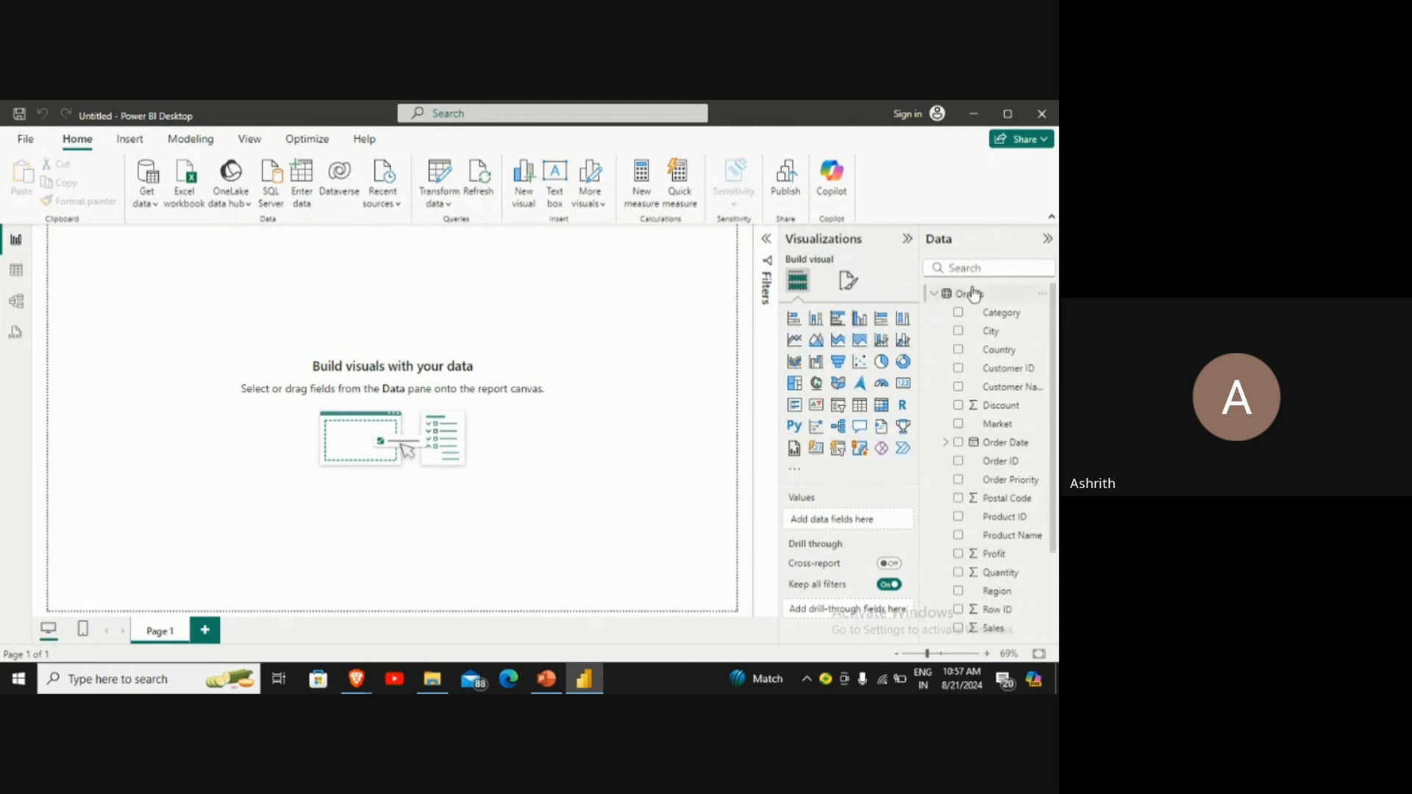
{"action": "scroll", "coordinate": [996, 390], "scroll_direction": "down", "scroll_amount": 3}
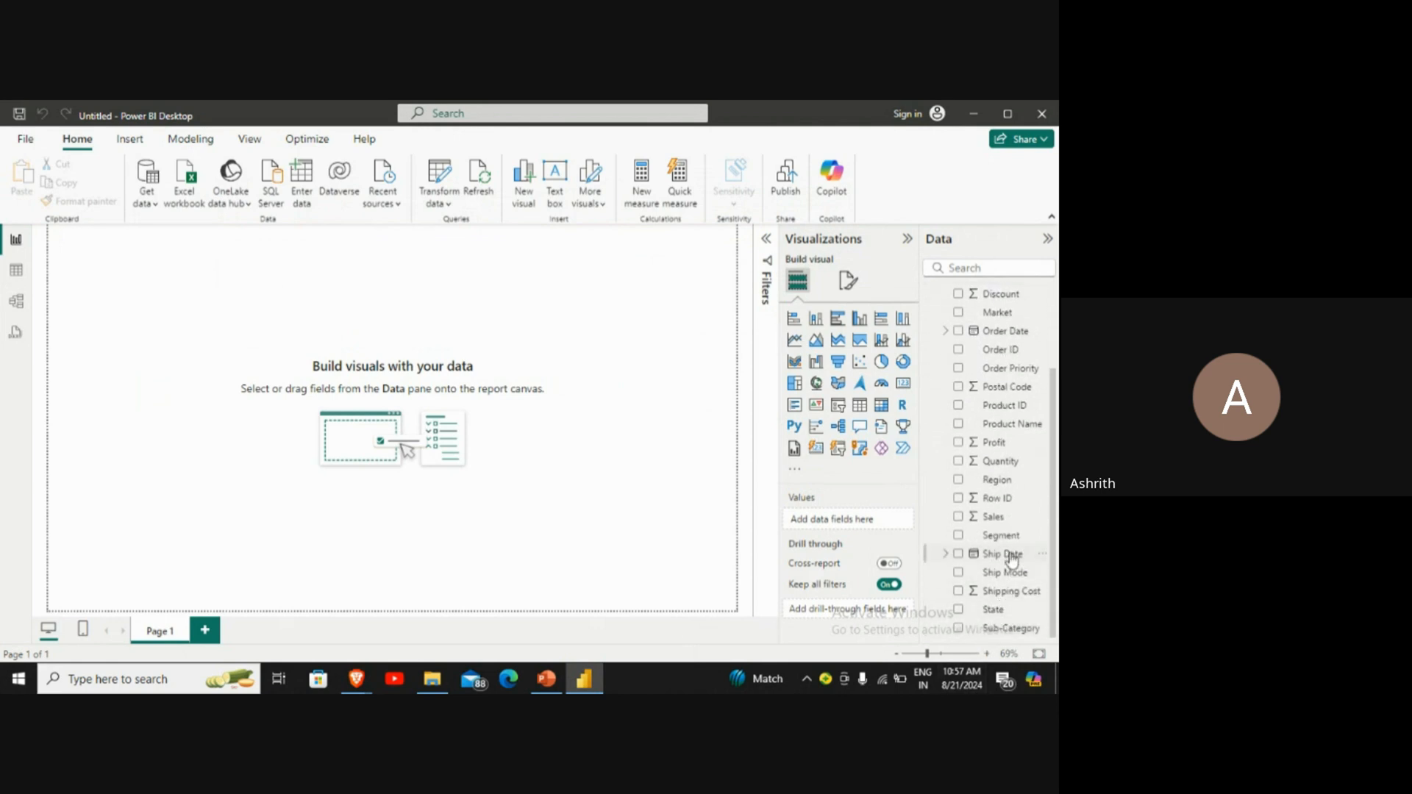
{"action": "scroll", "coordinate": [1004, 499], "scroll_direction": "up", "scroll_amount": 3}
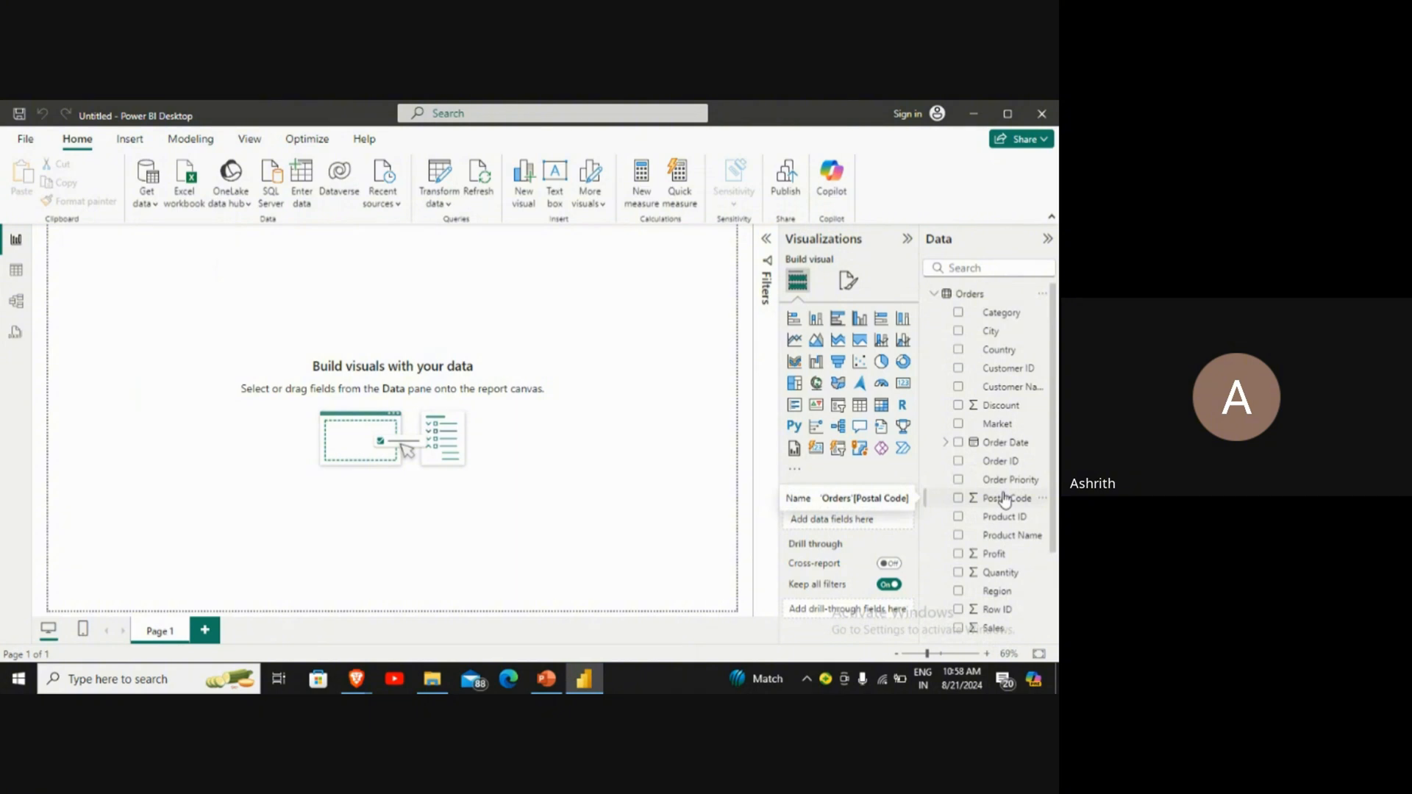
{"action": "scroll", "coordinate": [1006, 499], "scroll_direction": "down", "scroll_amount": 3}
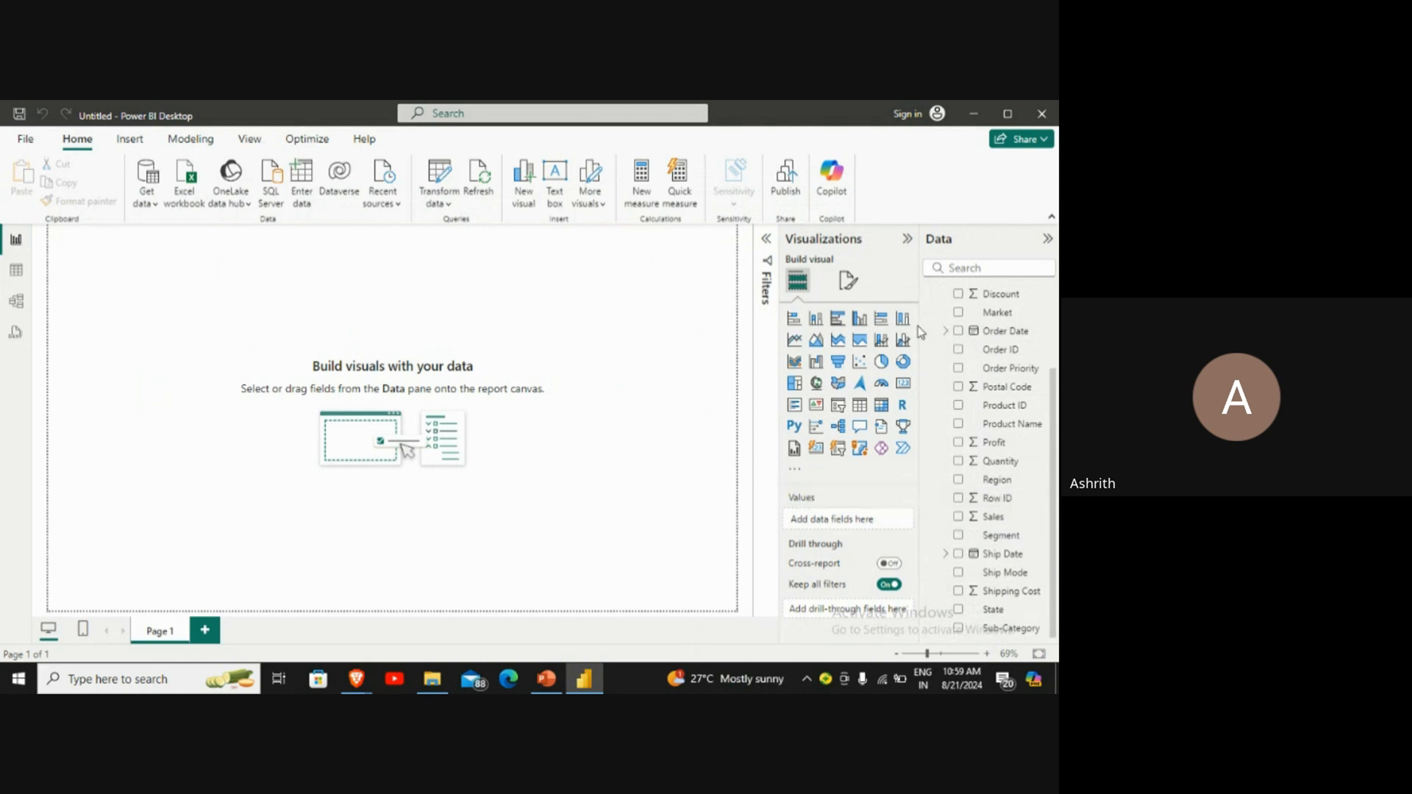
Step: Add an empty stacked column chart and enlarge it across the middle of Page 1
{"action": "left_click", "coordinate": [817, 322]}
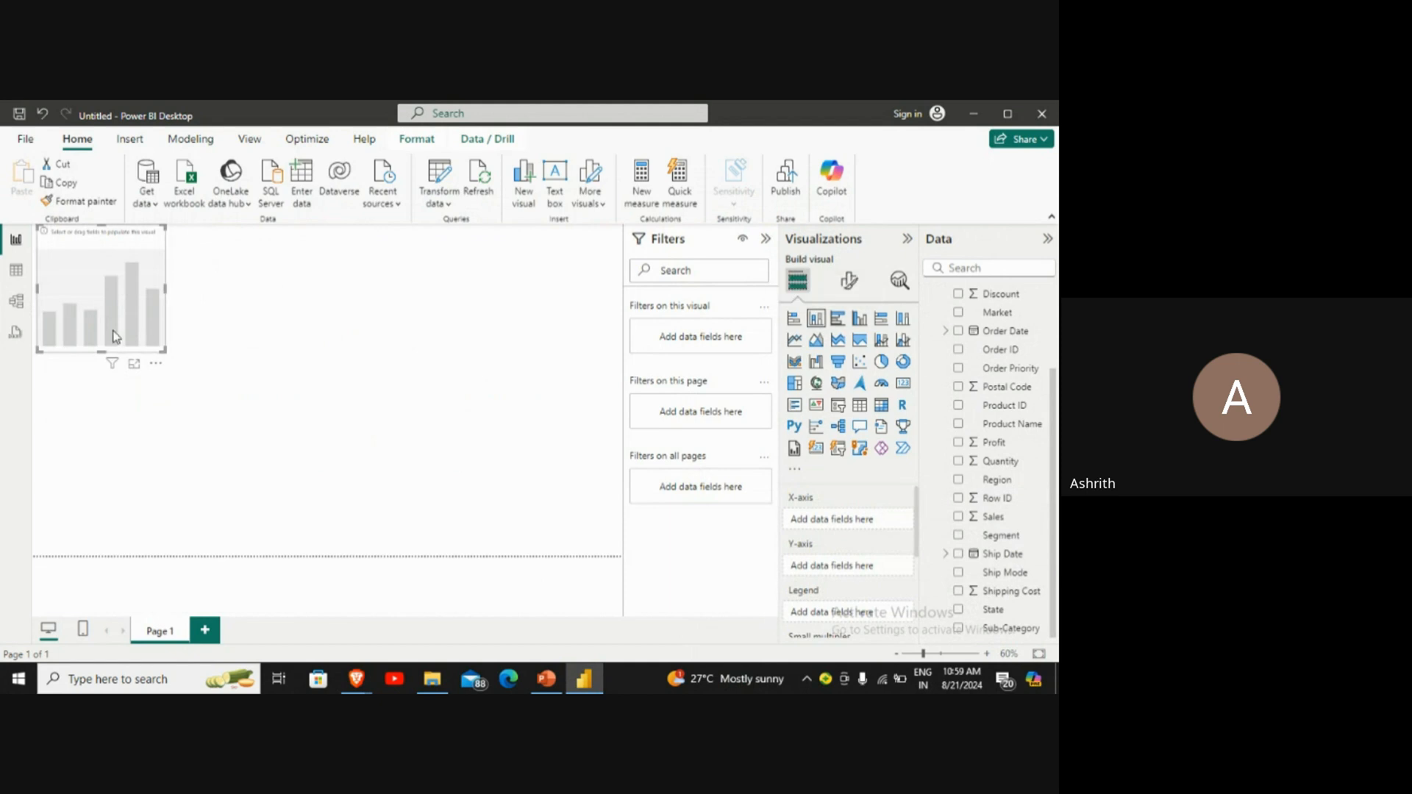
{"action": "left_click_drag", "start_coordinate": [123, 336], "coordinate": [518, 536]}
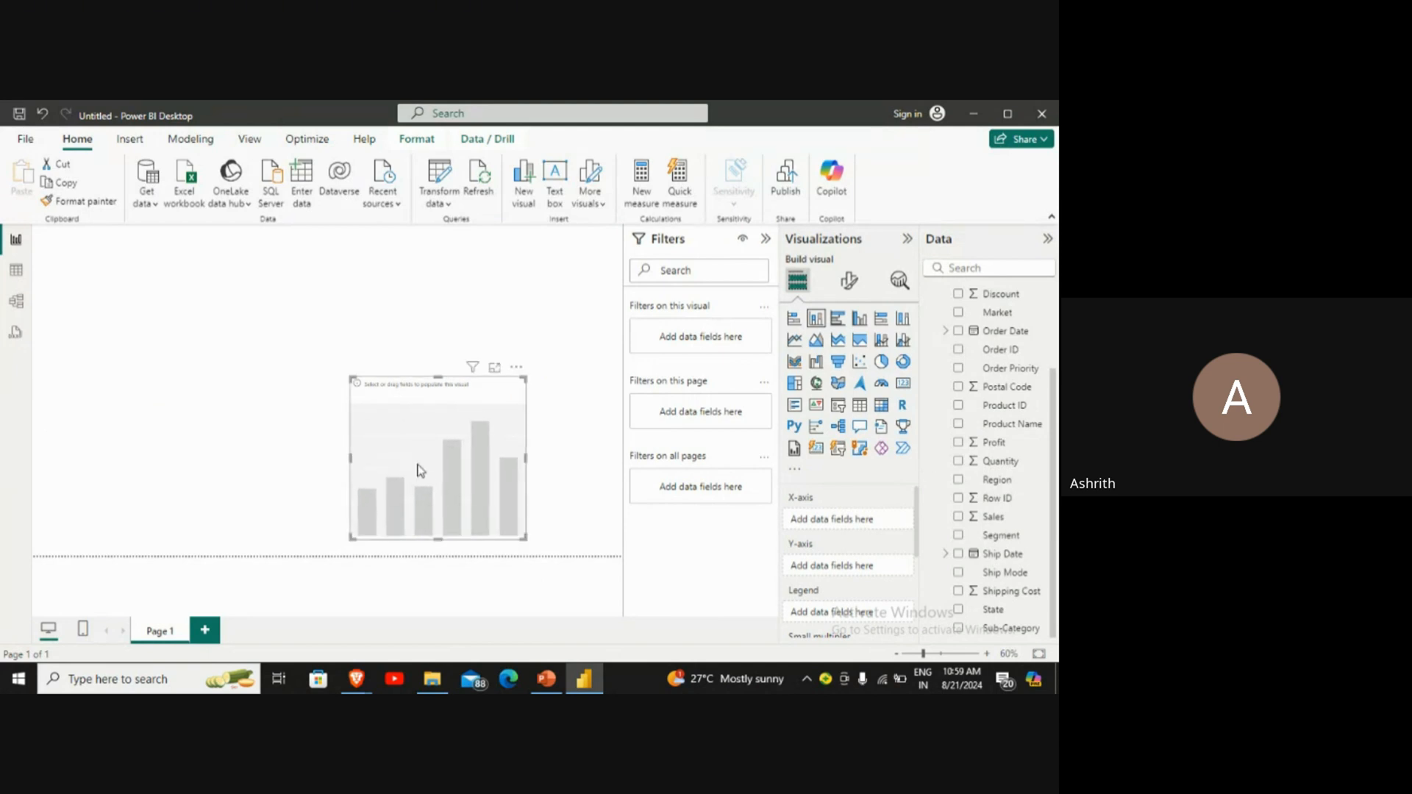
{"action": "left_click_drag", "start_coordinate": [345, 384], "coordinate": [165, 278]}
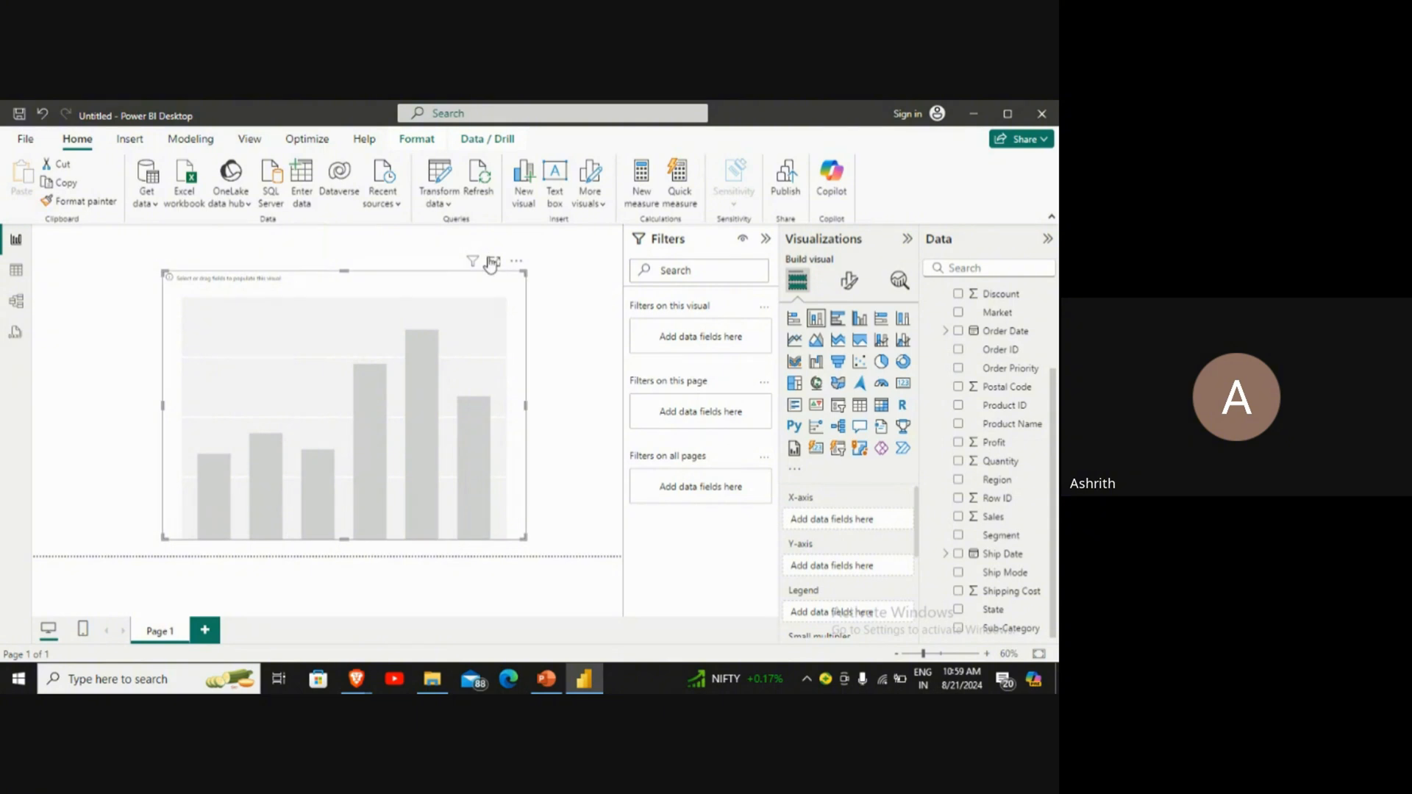
Step: View the empty column chart in focus mode and return to the report page
{"action": "left_click", "coordinate": [493, 262]}
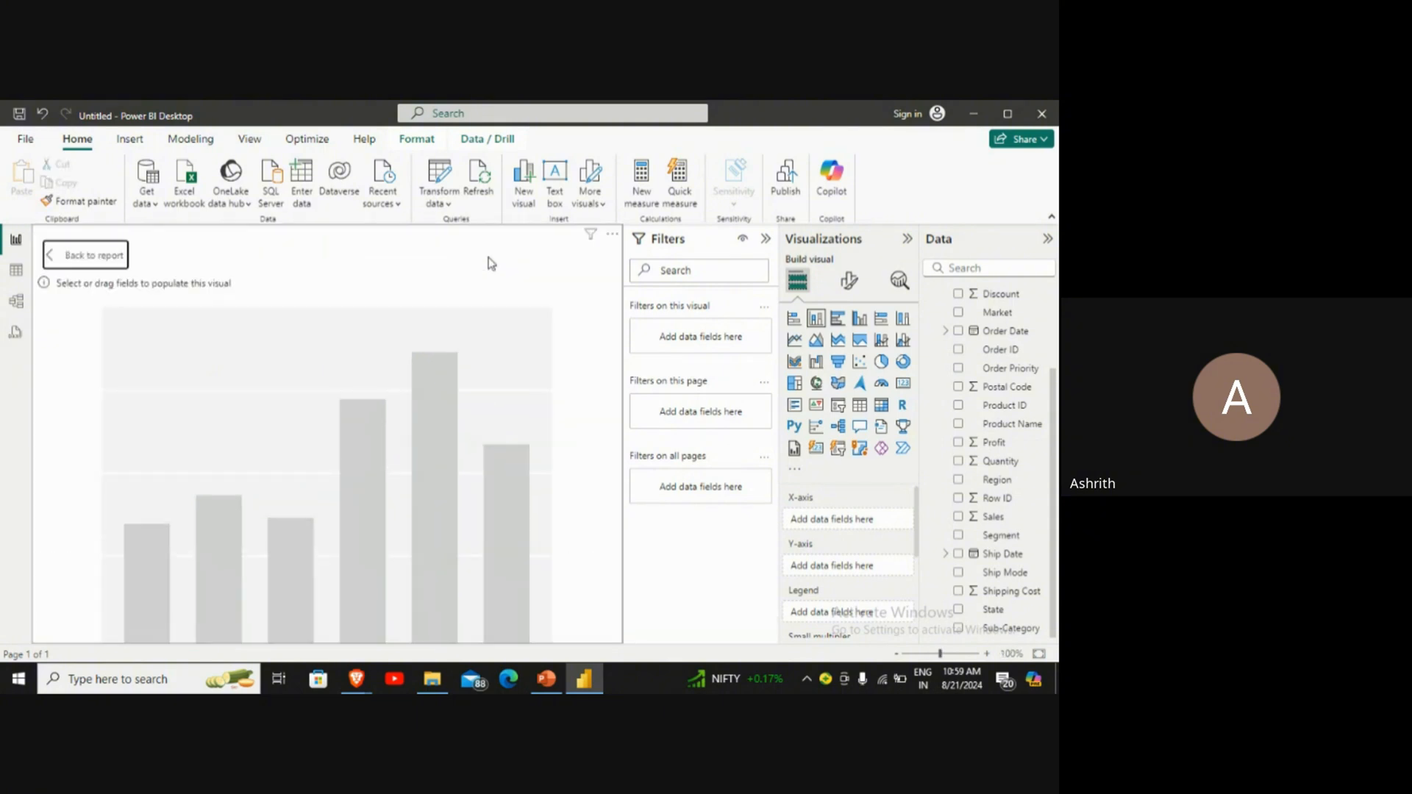
{"action": "scroll", "coordinate": [491, 263], "scroll_direction": "down", "scroll_amount": 1}
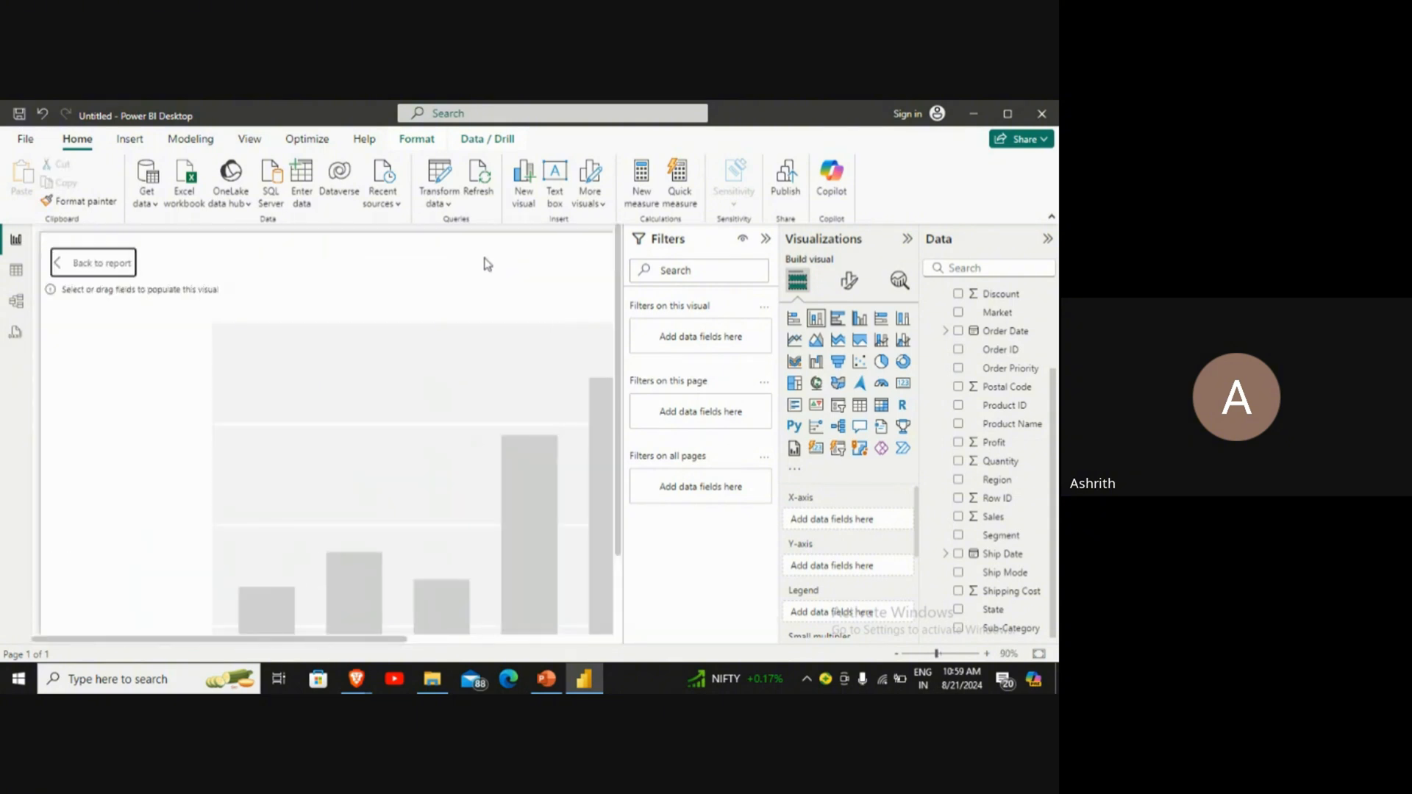
{"action": "left_click", "coordinate": [88, 258]}
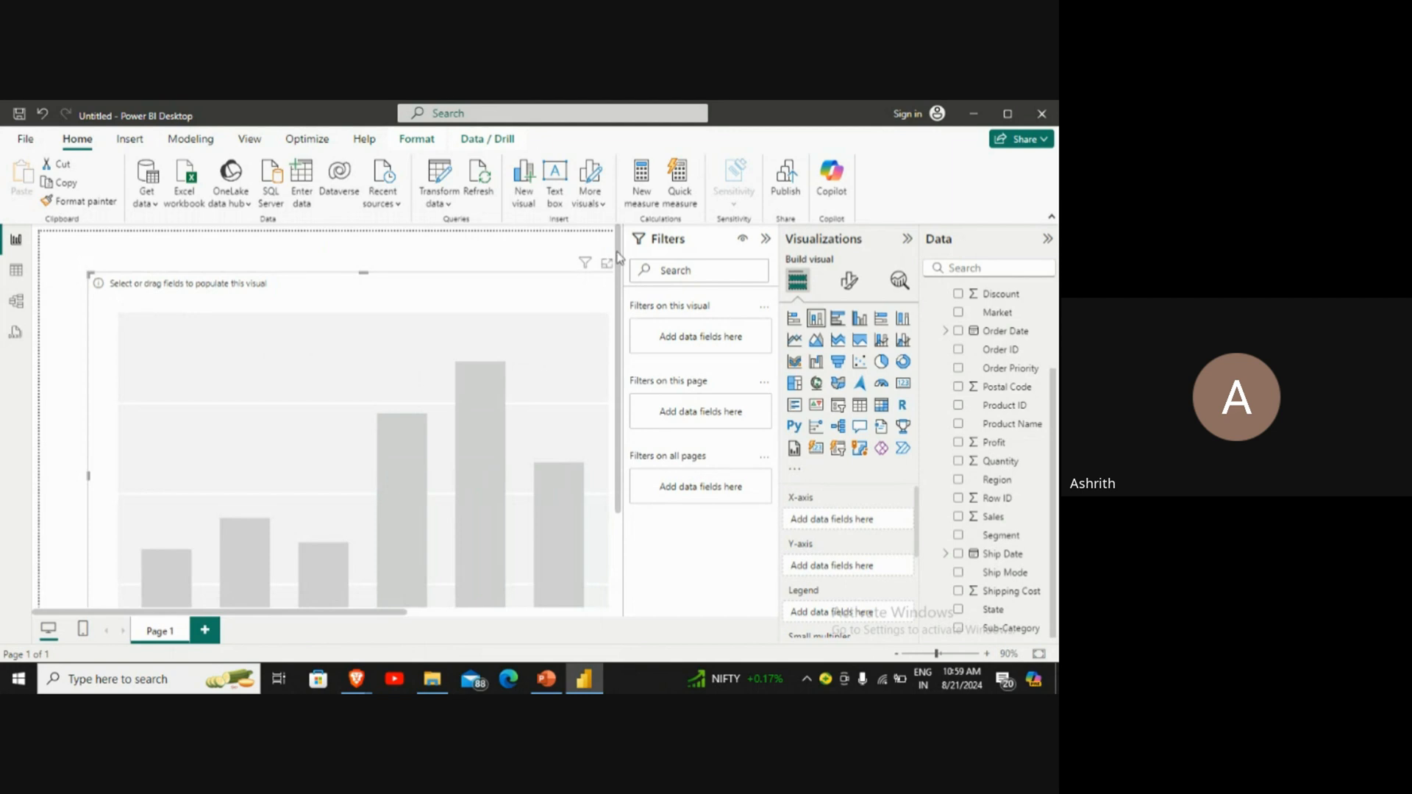
Step: Collapse the Filters pane, then shrink the column chart and reposition it within the visible canvas
{"action": "left_click", "coordinate": [764, 239]}
{"action": "left_click_drag", "start_coordinate": [518, 424], "coordinate": [523, 408]}
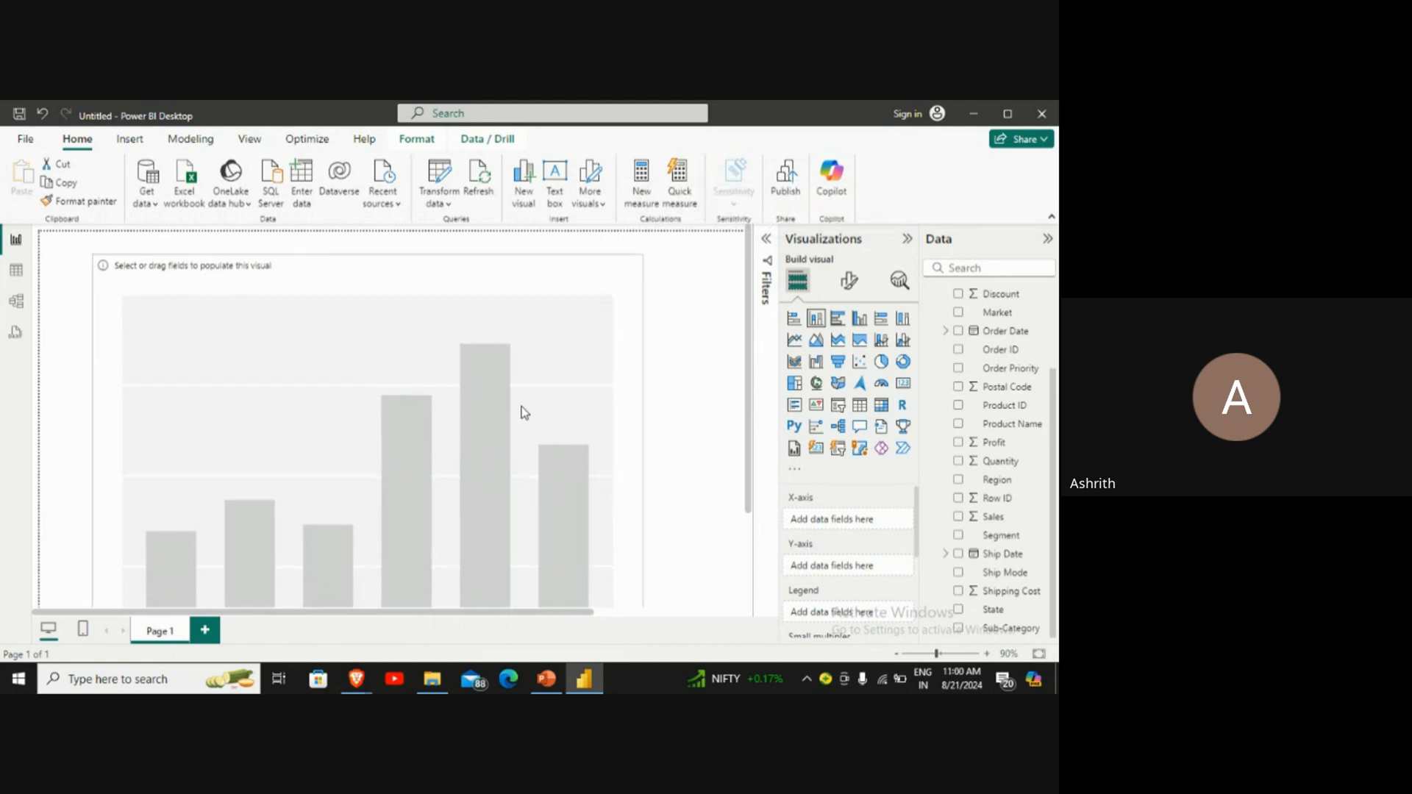
{"action": "left_click", "coordinate": [652, 302]}
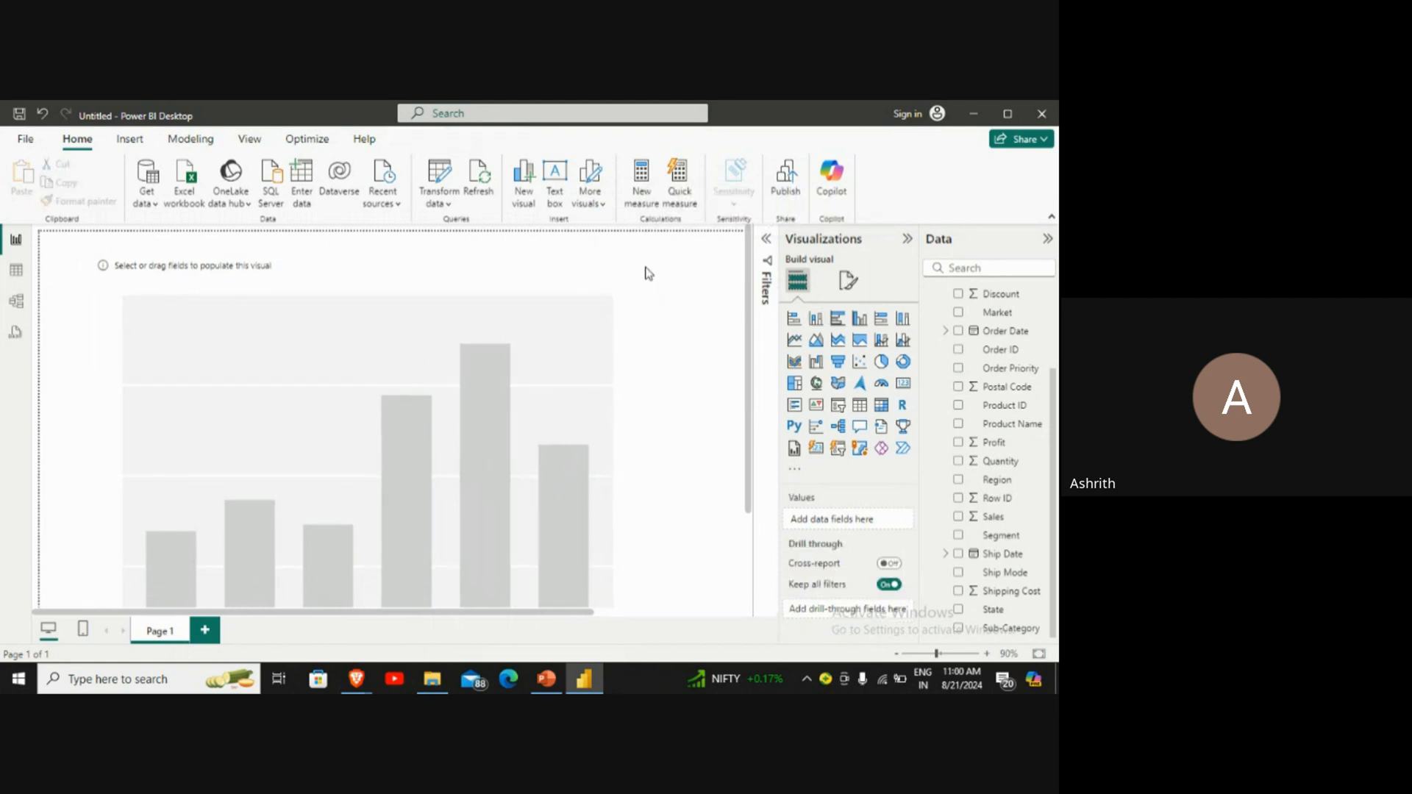
{"action": "left_click", "coordinate": [534, 394]}
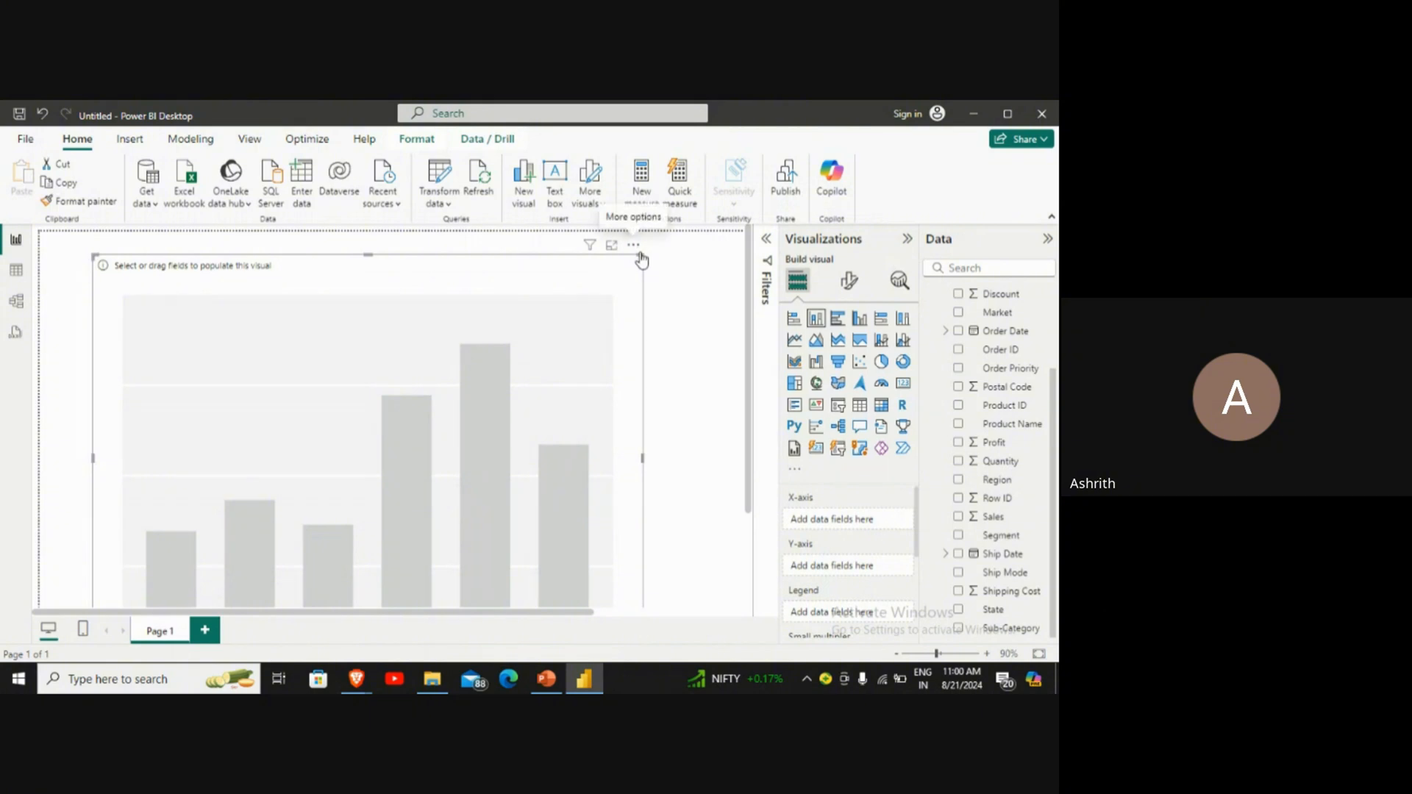
{"action": "left_click", "coordinate": [633, 246]}
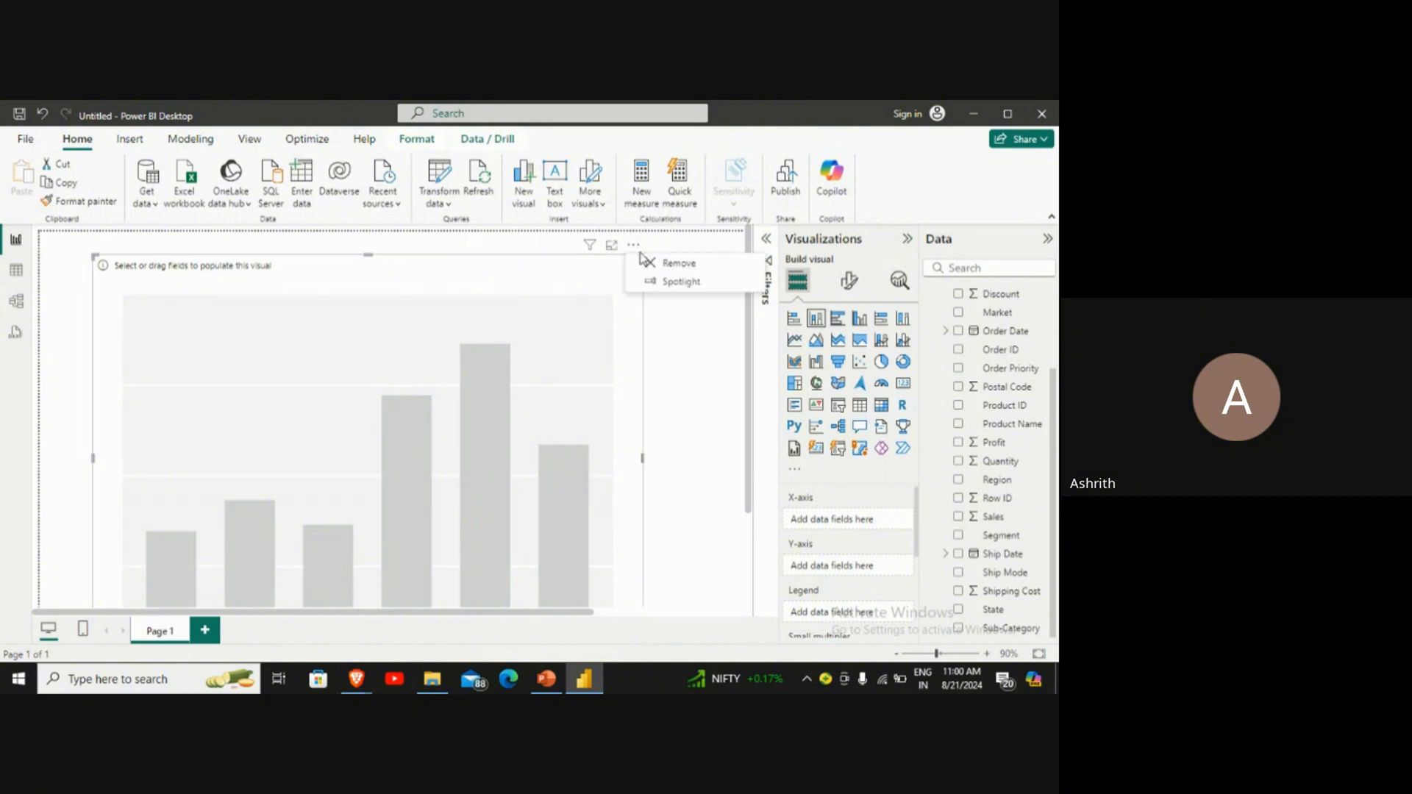
{"action": "left_click", "coordinate": [94, 256]}
{"action": "left_click_drag", "start_coordinate": [94, 256], "coordinate": [209, 314]}
{"action": "left_click_drag", "start_coordinate": [356, 451], "coordinate": [325, 384]}
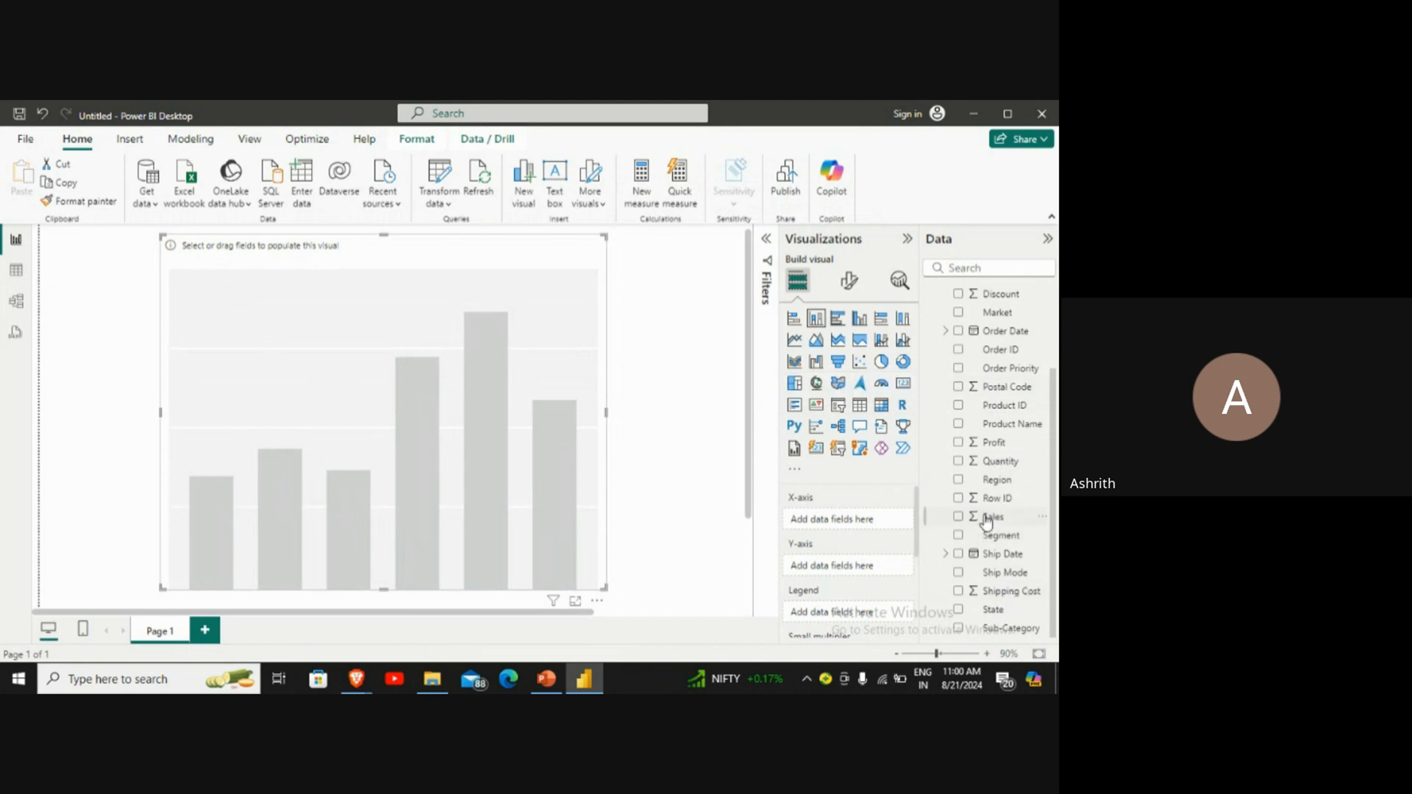
Step: Assign the Sales field to the column chart's Y-axis, leaving the X-axis empty
{"action": "left_click_drag", "start_coordinate": [987, 519], "coordinate": [859, 528]}
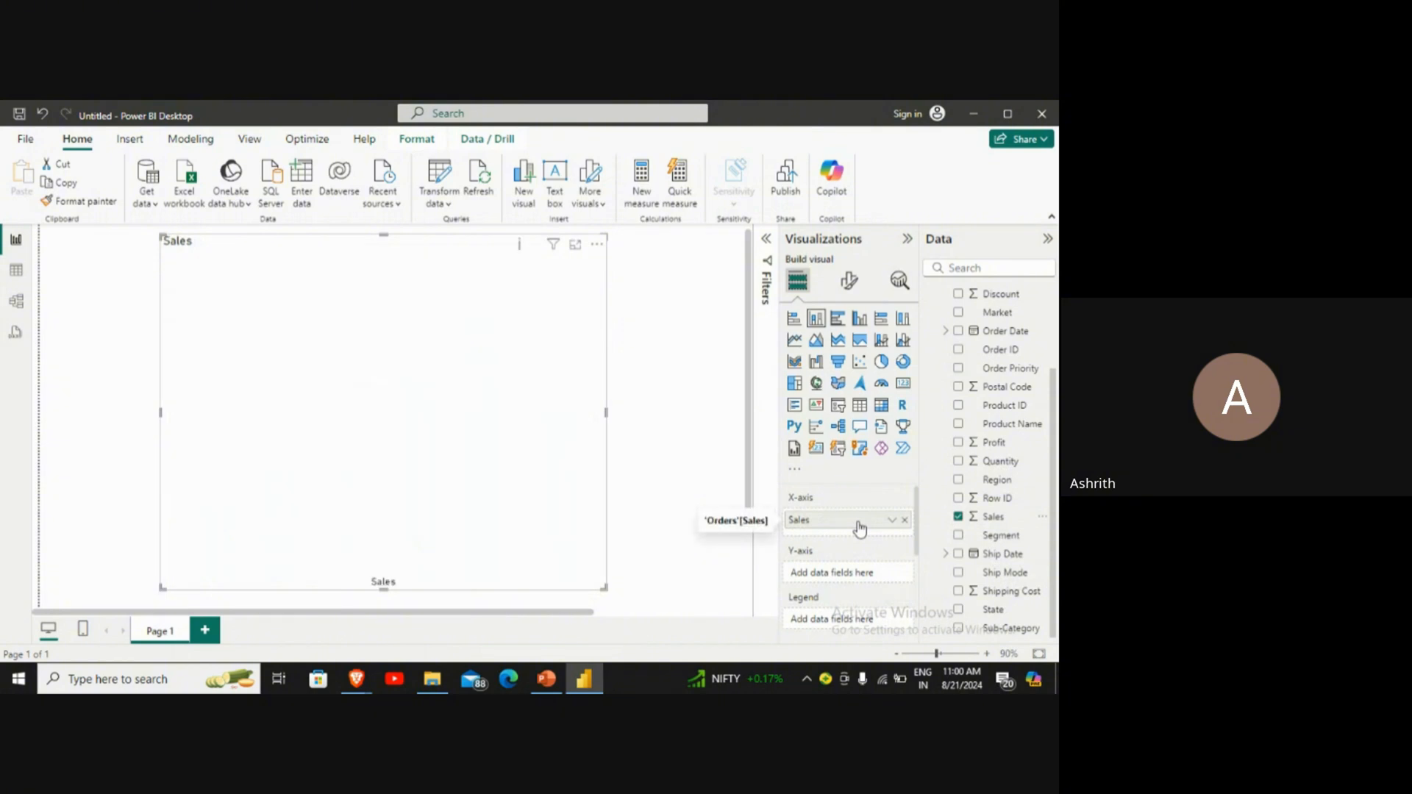
{"action": "left_click_drag", "start_coordinate": [860, 528], "coordinate": [861, 577]}
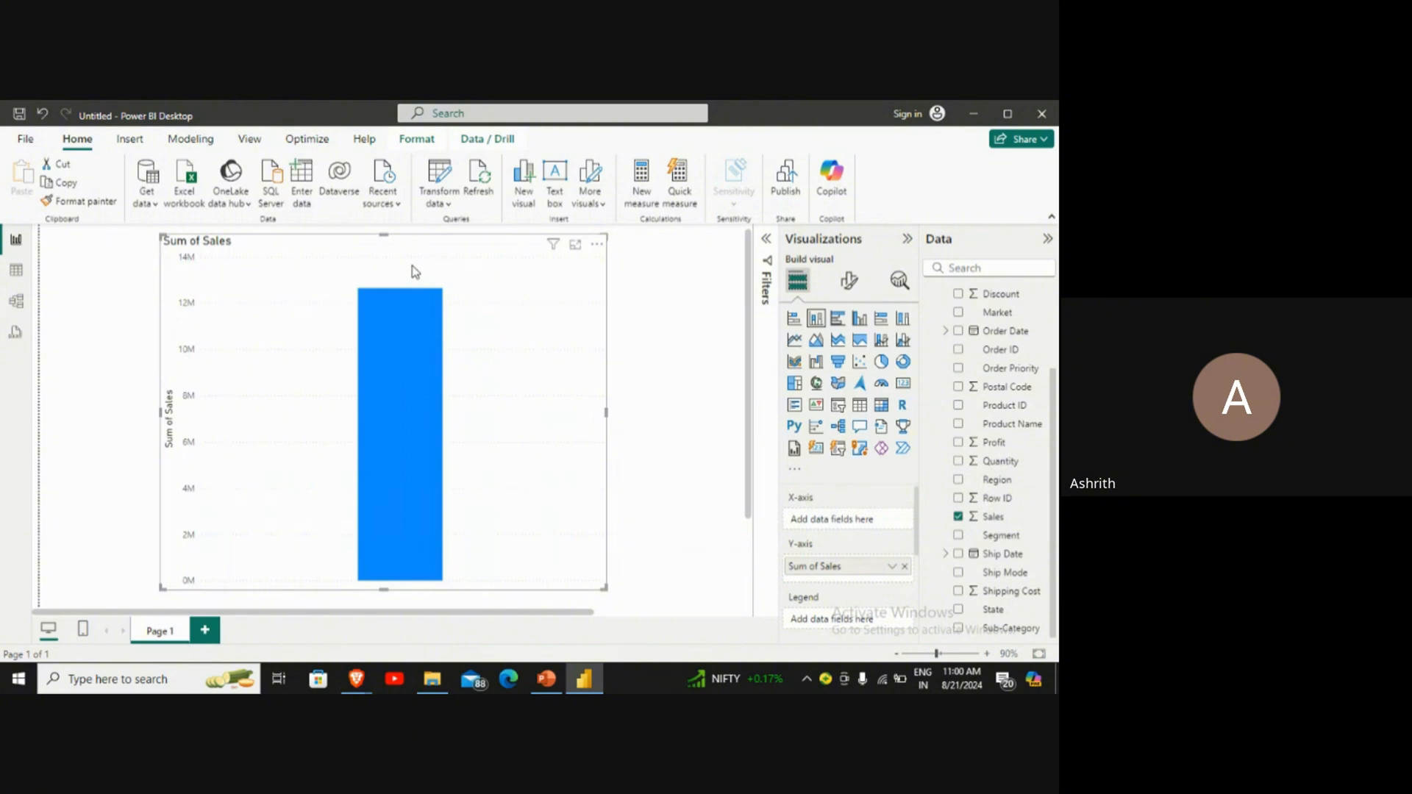
{"action": "mouse_move", "coordinate": [387, 305]}
{"action": "mouse_move", "coordinate": [411, 355]}
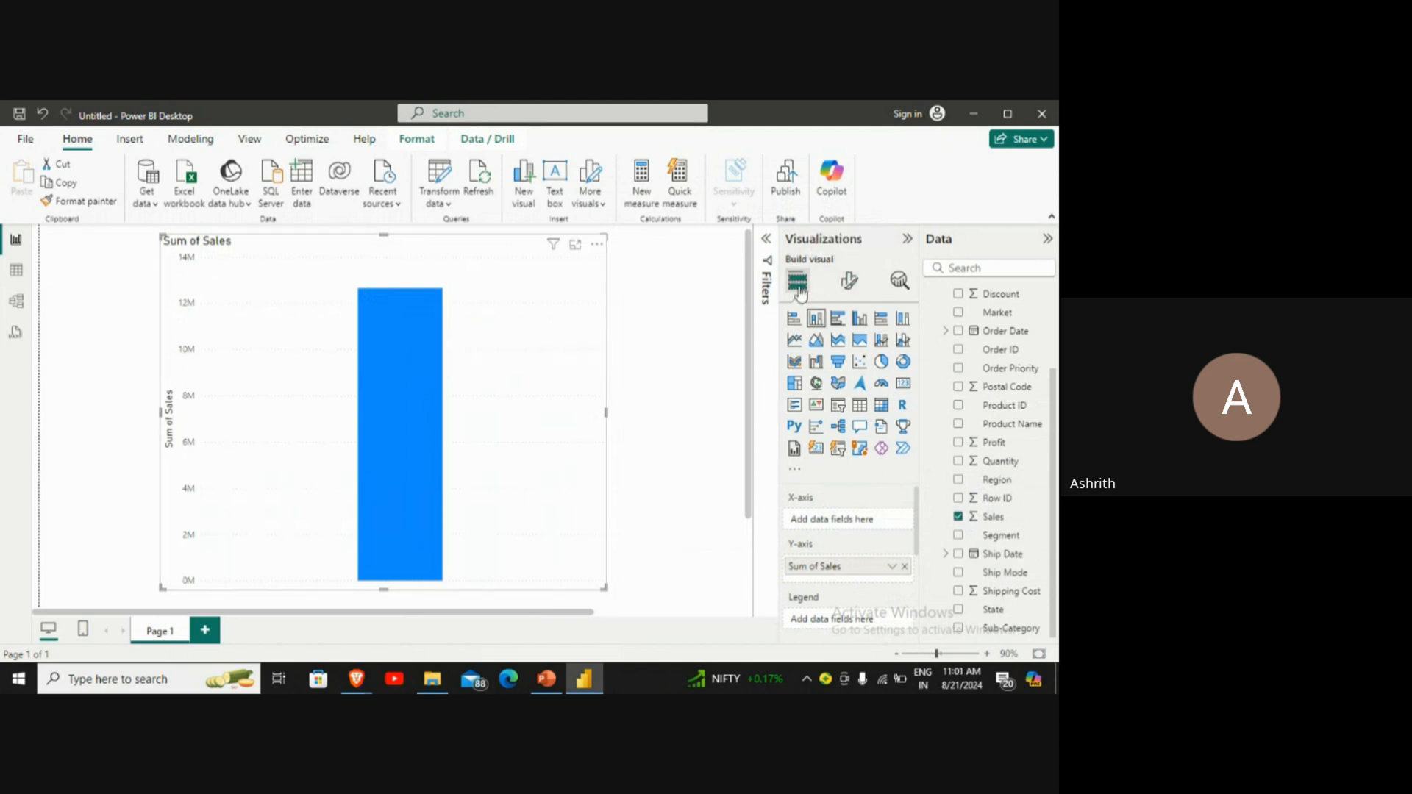
Step: Turn on data labels for the Sum of Sales column chart and collapse their settings
{"action": "left_click", "coordinate": [849, 280]}
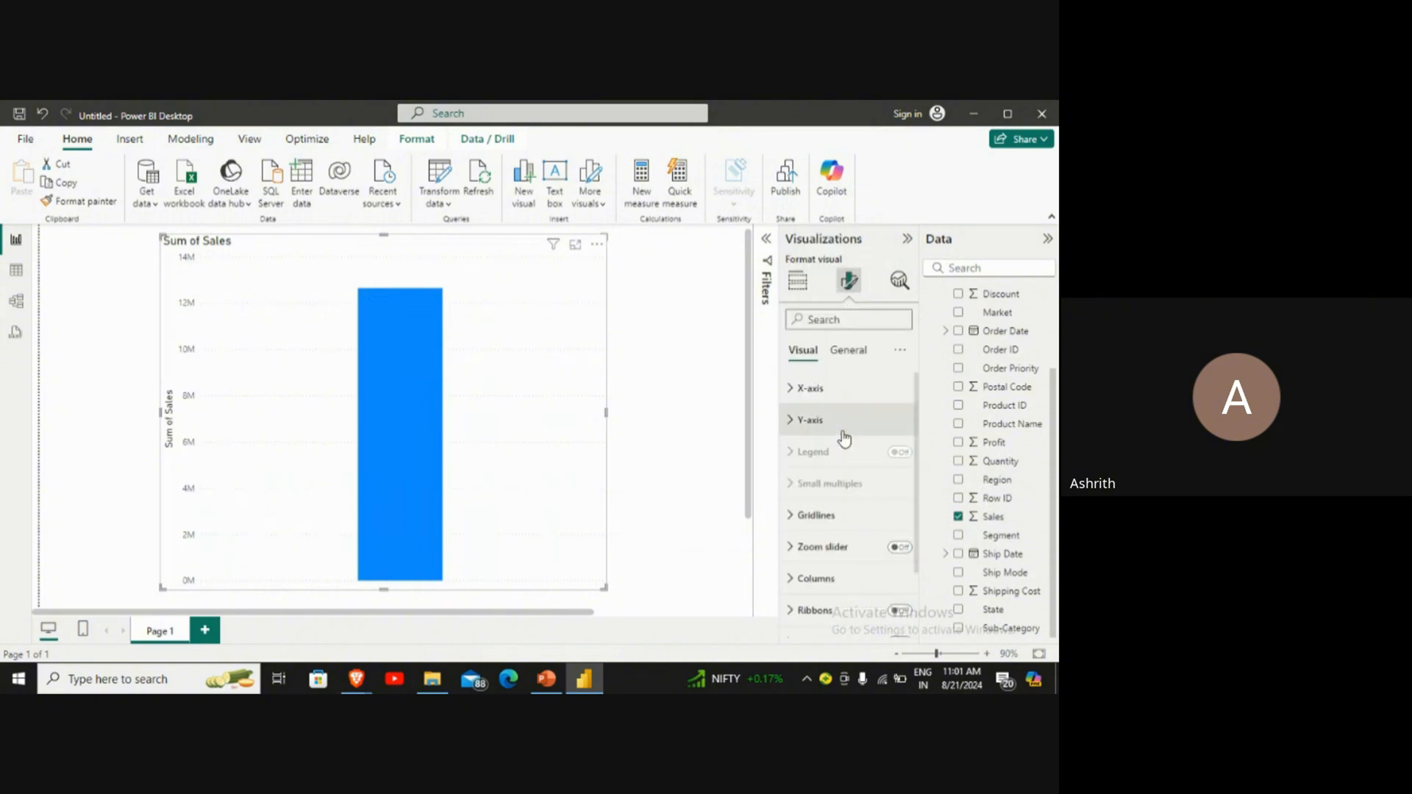
{"action": "scroll", "coordinate": [844, 439], "scroll_direction": "down", "scroll_amount": 2}
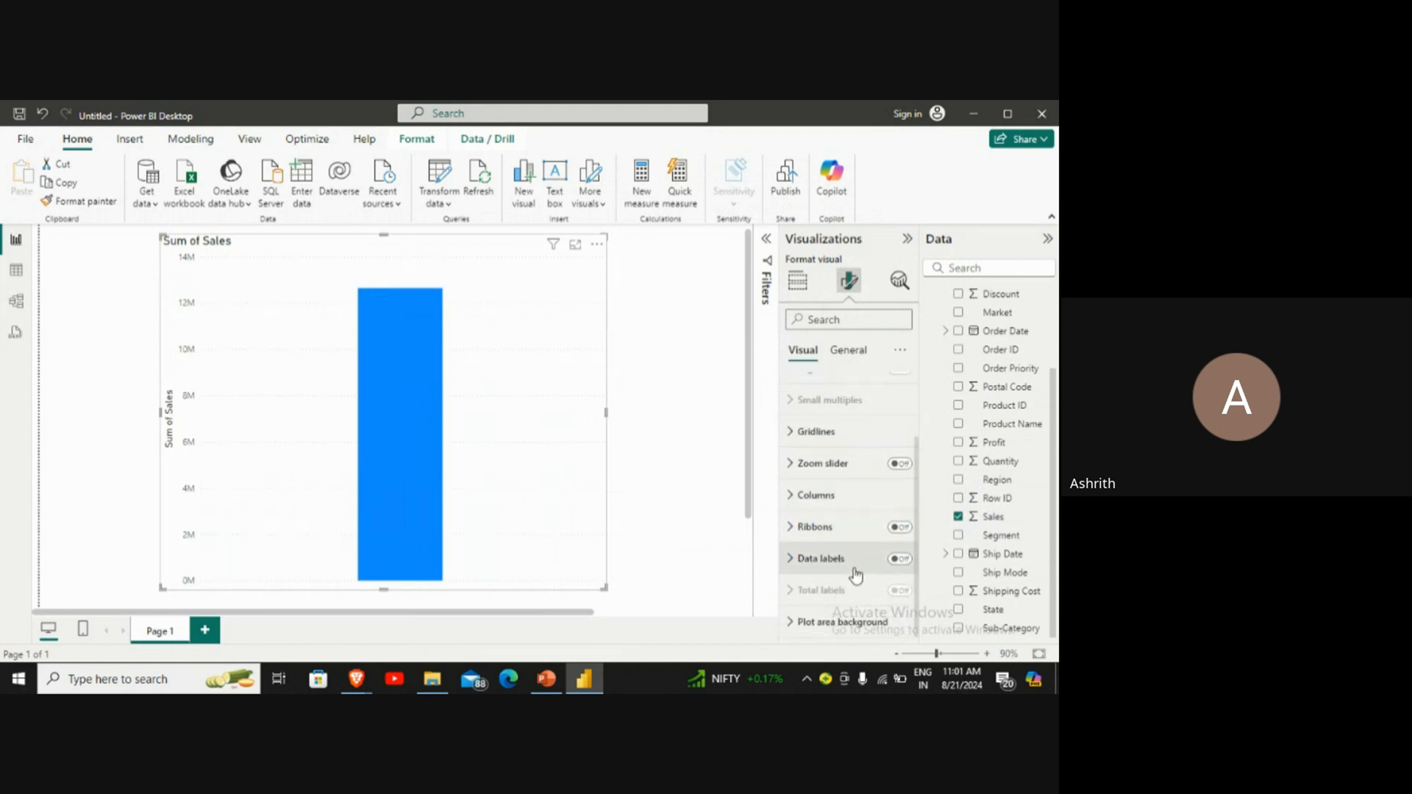
{"action": "left_click", "coordinate": [791, 558]}
{"action": "scroll", "coordinate": [798, 568], "scroll_direction": "down", "scroll_amount": 4}
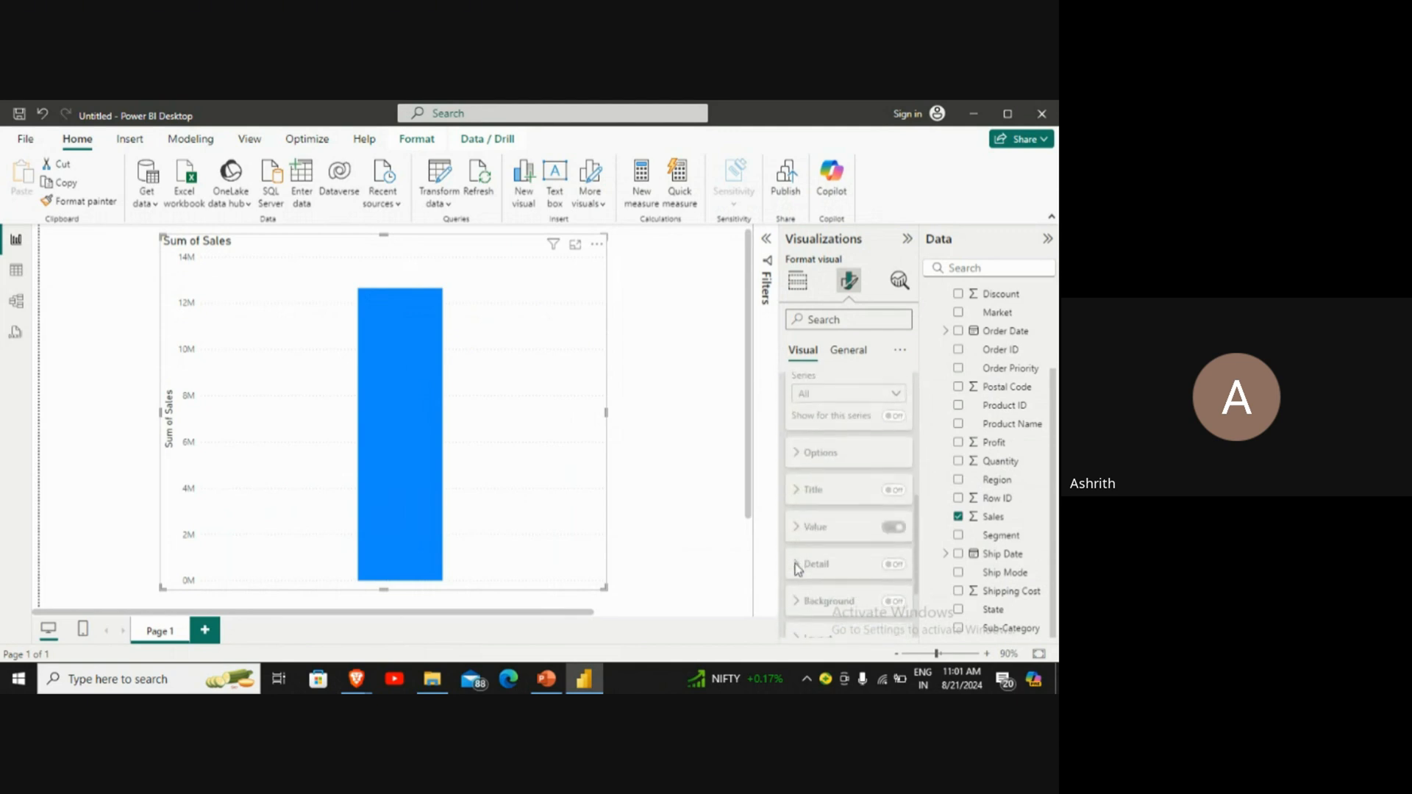
{"action": "scroll", "coordinate": [798, 568], "scroll_direction": "up", "scroll_amount": 3}
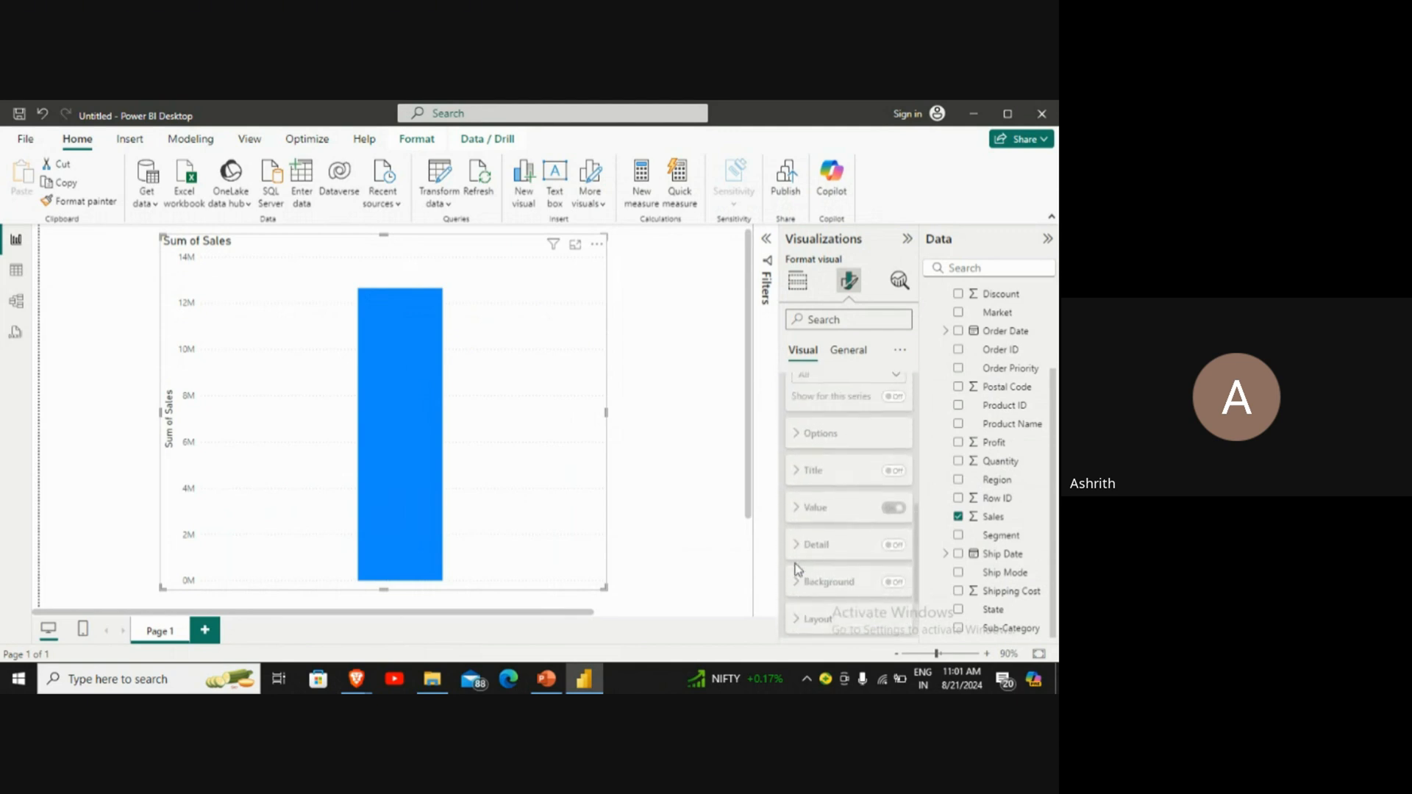
{"action": "scroll", "coordinate": [798, 569], "scroll_direction": "up", "scroll_amount": 1}
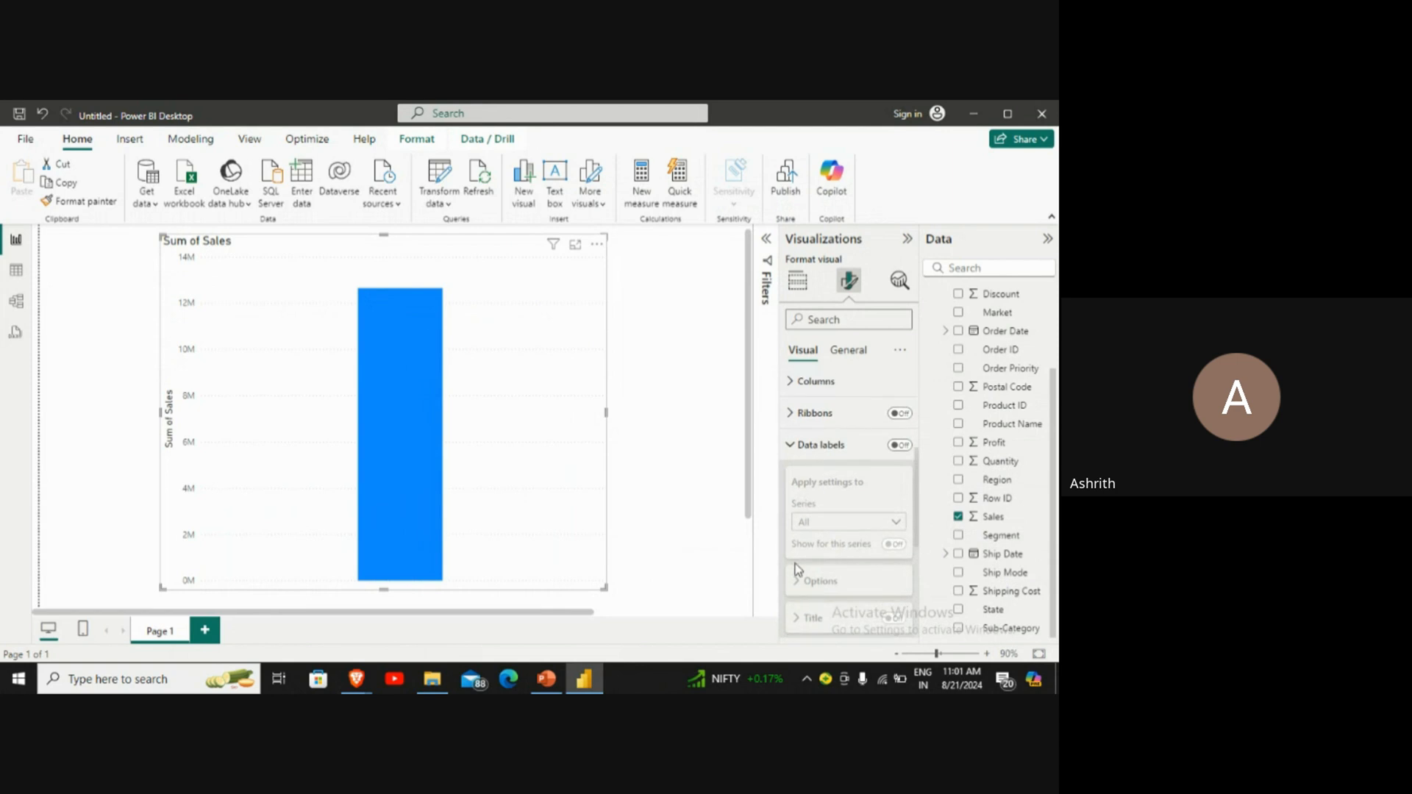
{"action": "left_click", "coordinate": [902, 456]}
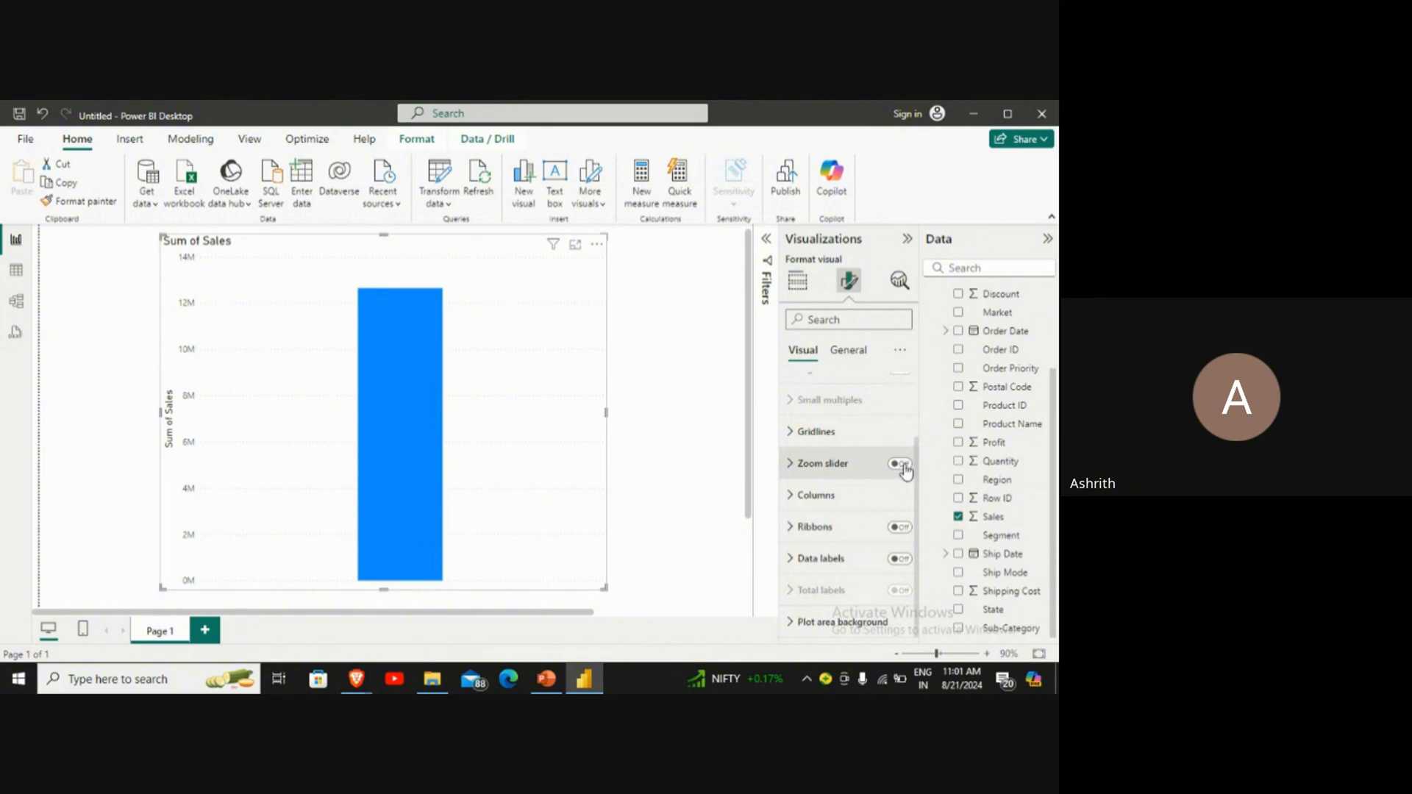
{"action": "left_click", "coordinate": [898, 559]}
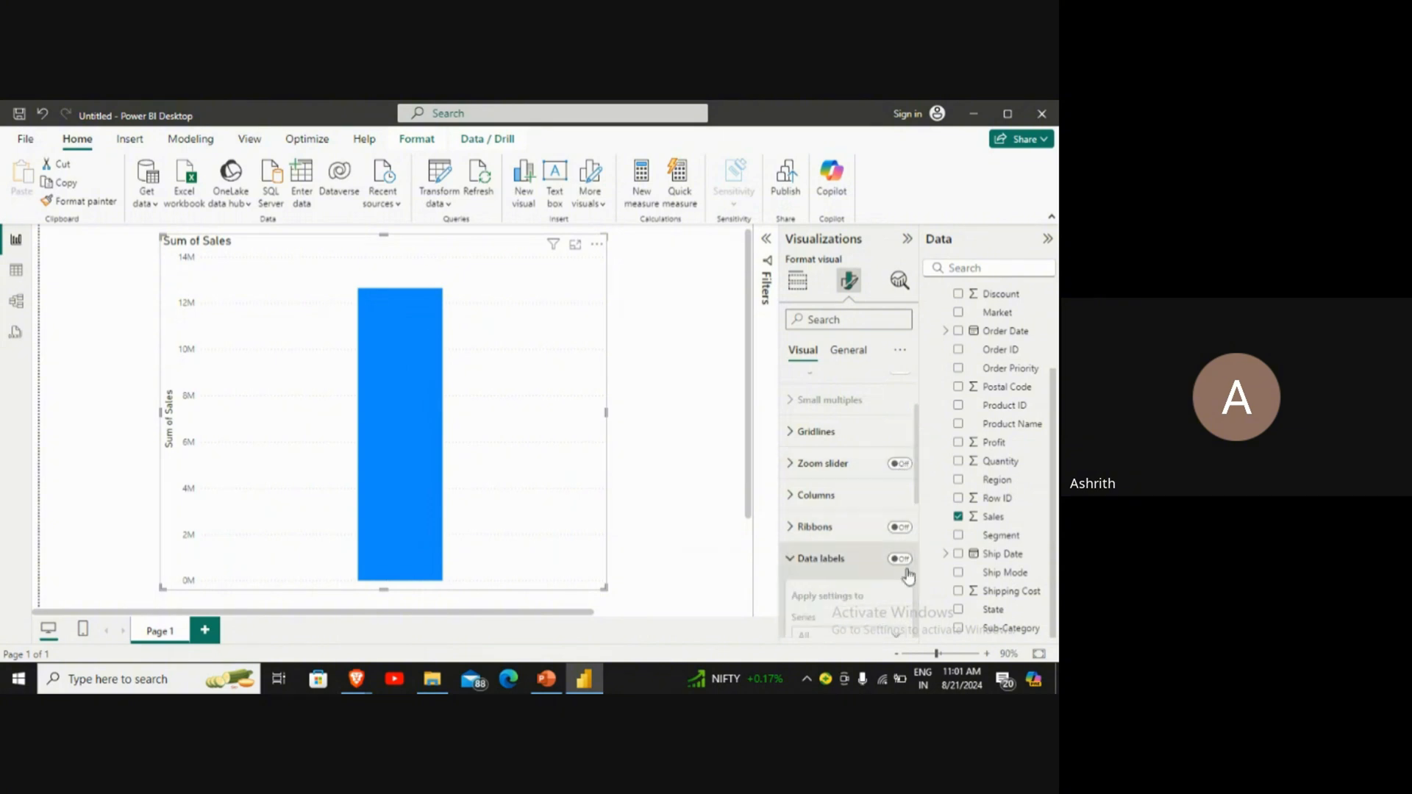
{"action": "left_click", "coordinate": [906, 564]}
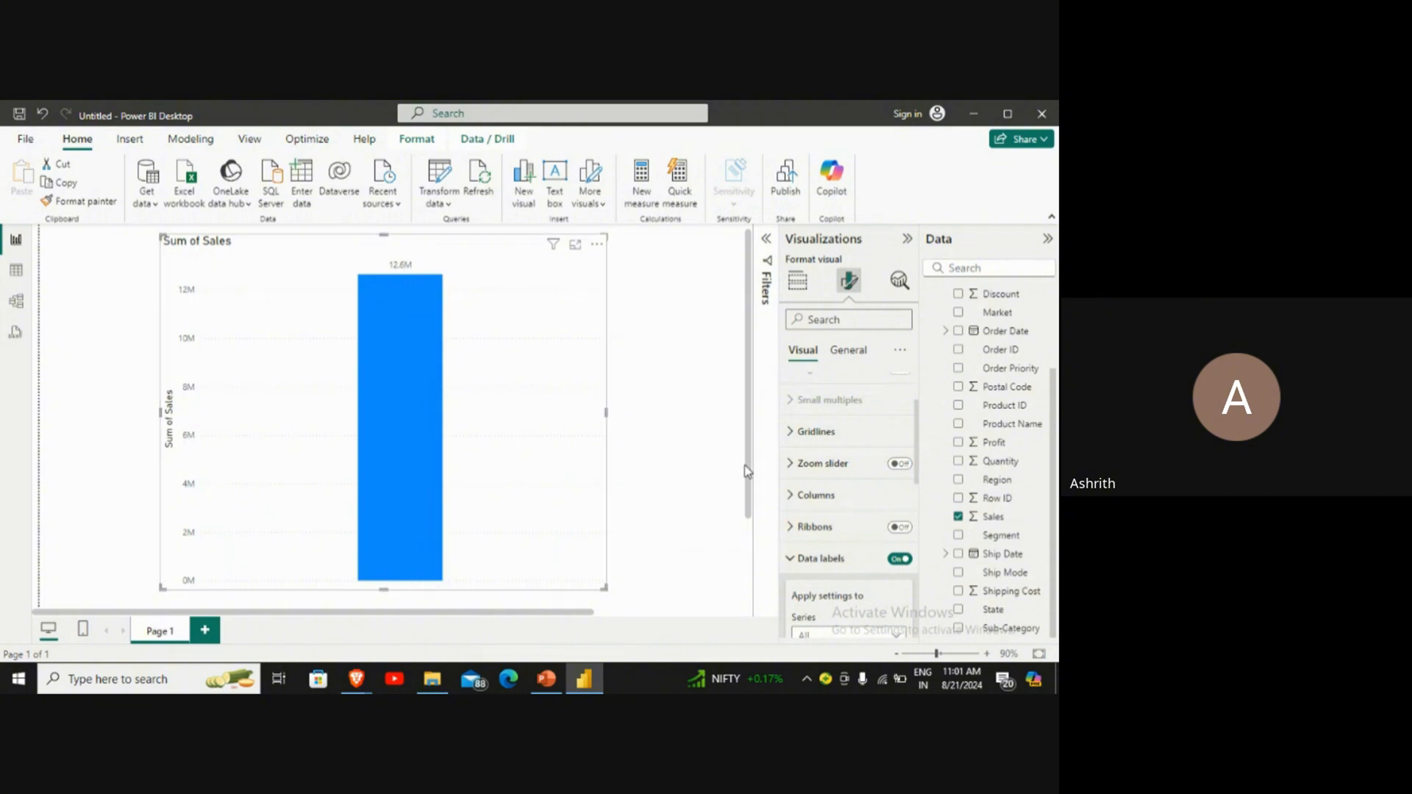
{"action": "scroll", "coordinate": [789, 455], "scroll_direction": "down", "scroll_amount": 3}
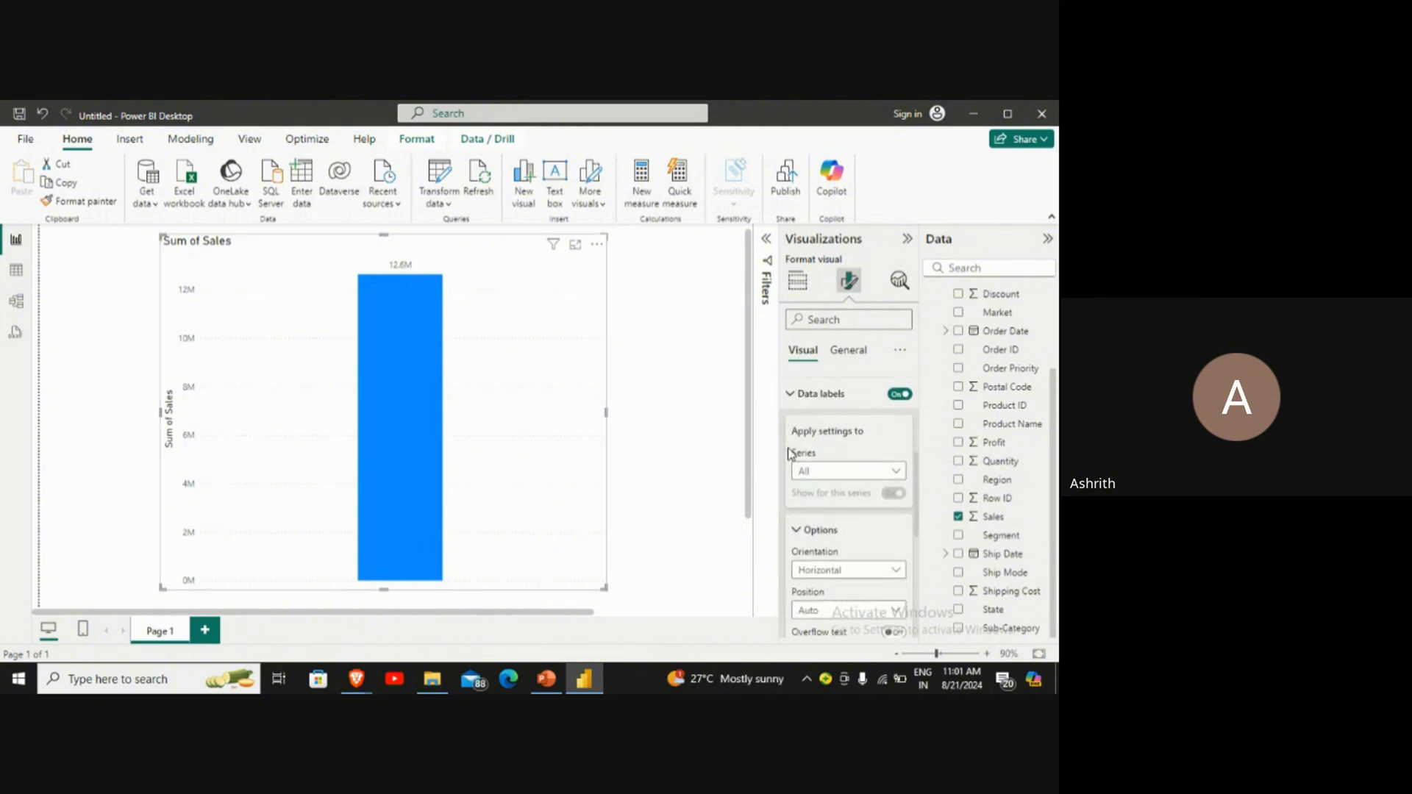
{"action": "left_click", "coordinate": [791, 394]}
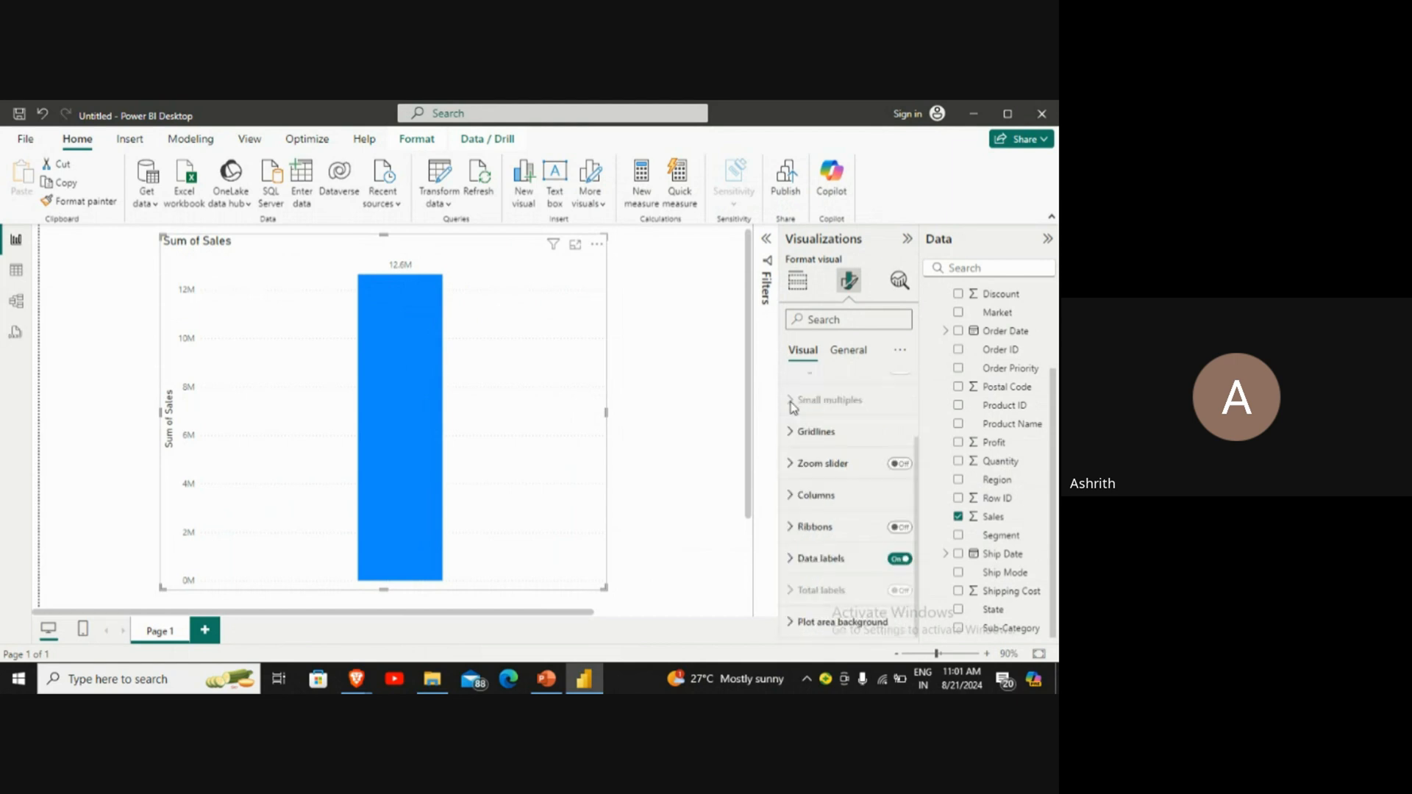
Step: Assign the Region field to the column chart's X-axis to break Sales down by region
{"action": "left_click", "coordinate": [794, 289]}
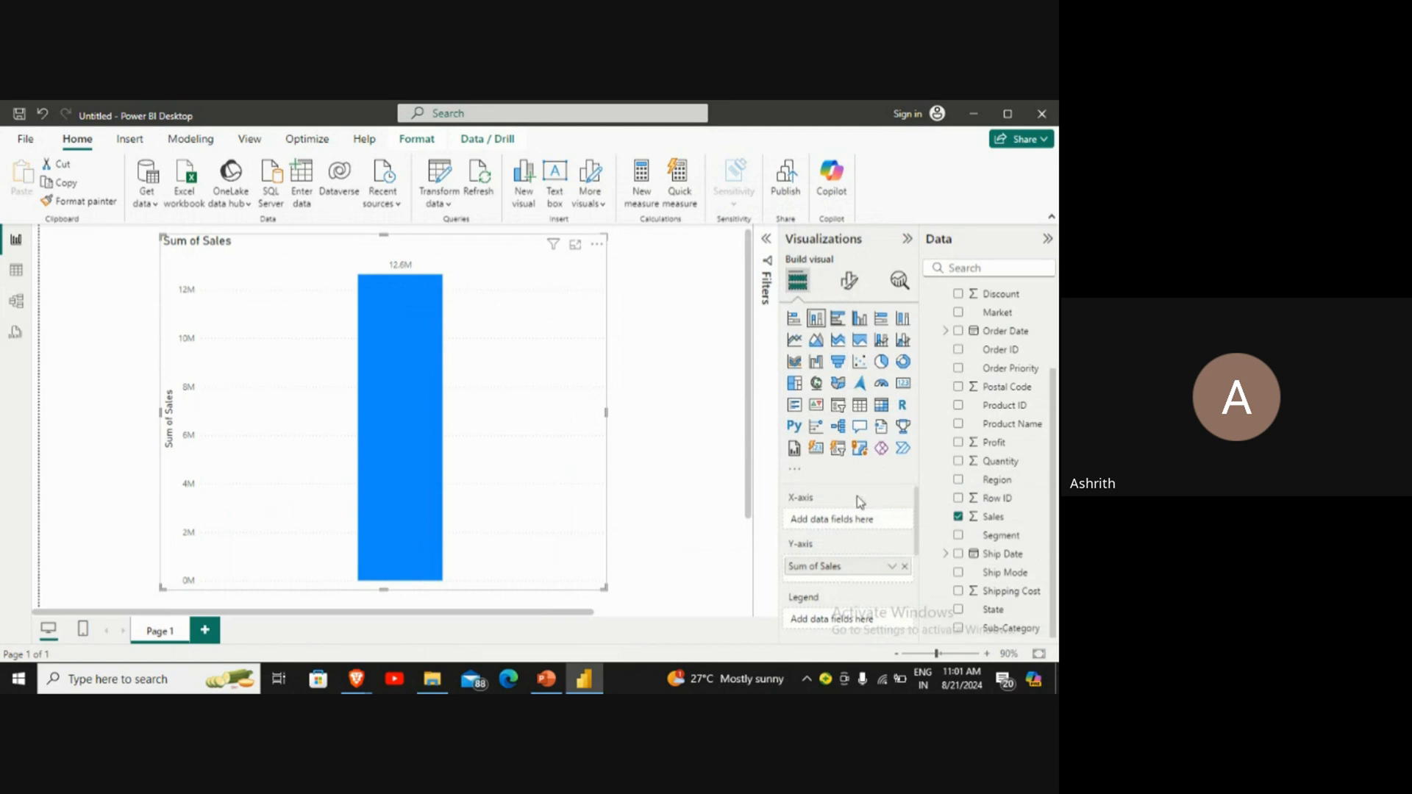
{"action": "scroll", "coordinate": [858, 495], "scroll_direction": "down", "scroll_amount": 2}
{"action": "scroll", "coordinate": [857, 496], "scroll_direction": "up", "scroll_amount": 2}
{"action": "left_click", "coordinate": [1006, 486]}
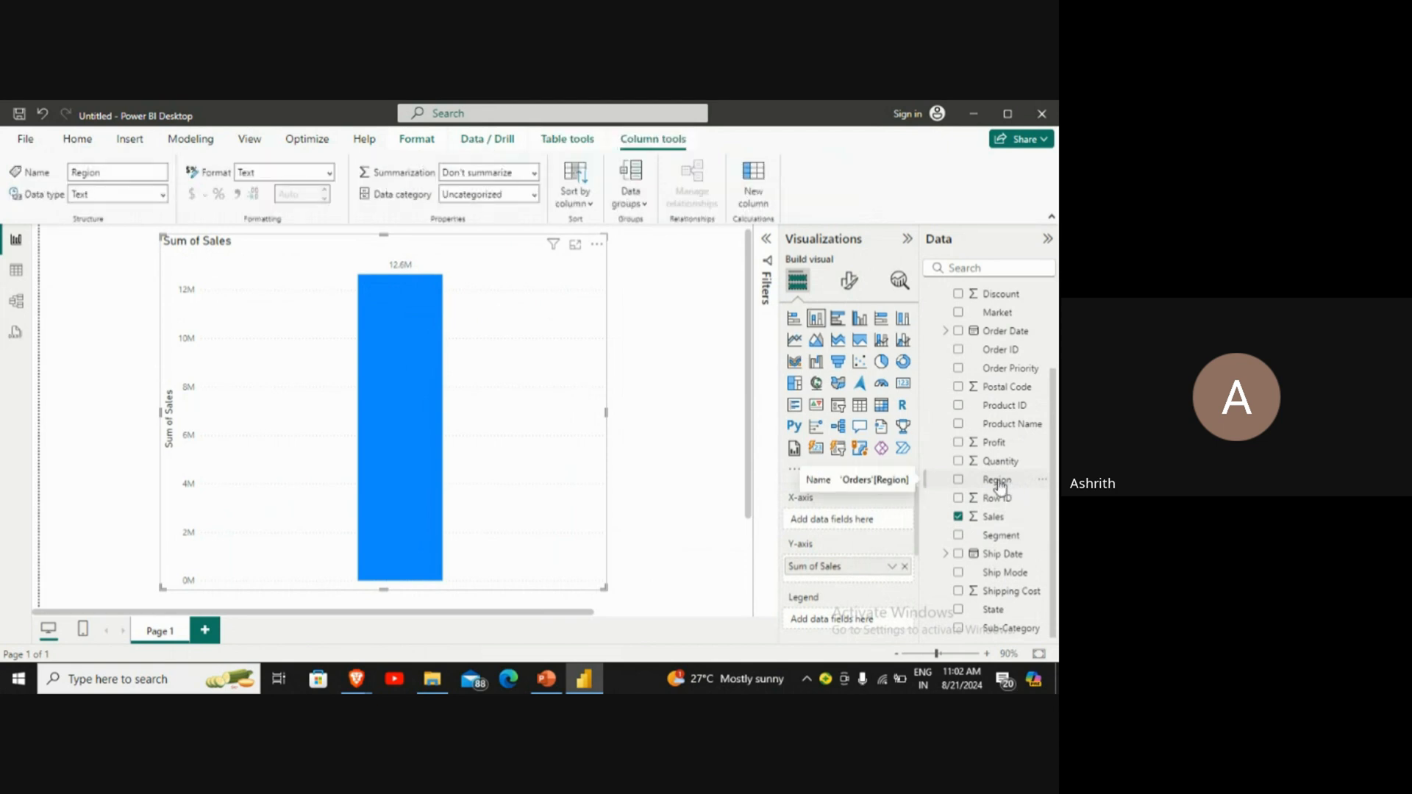
{"action": "left_click_drag", "start_coordinate": [1001, 485], "coordinate": [858, 523]}
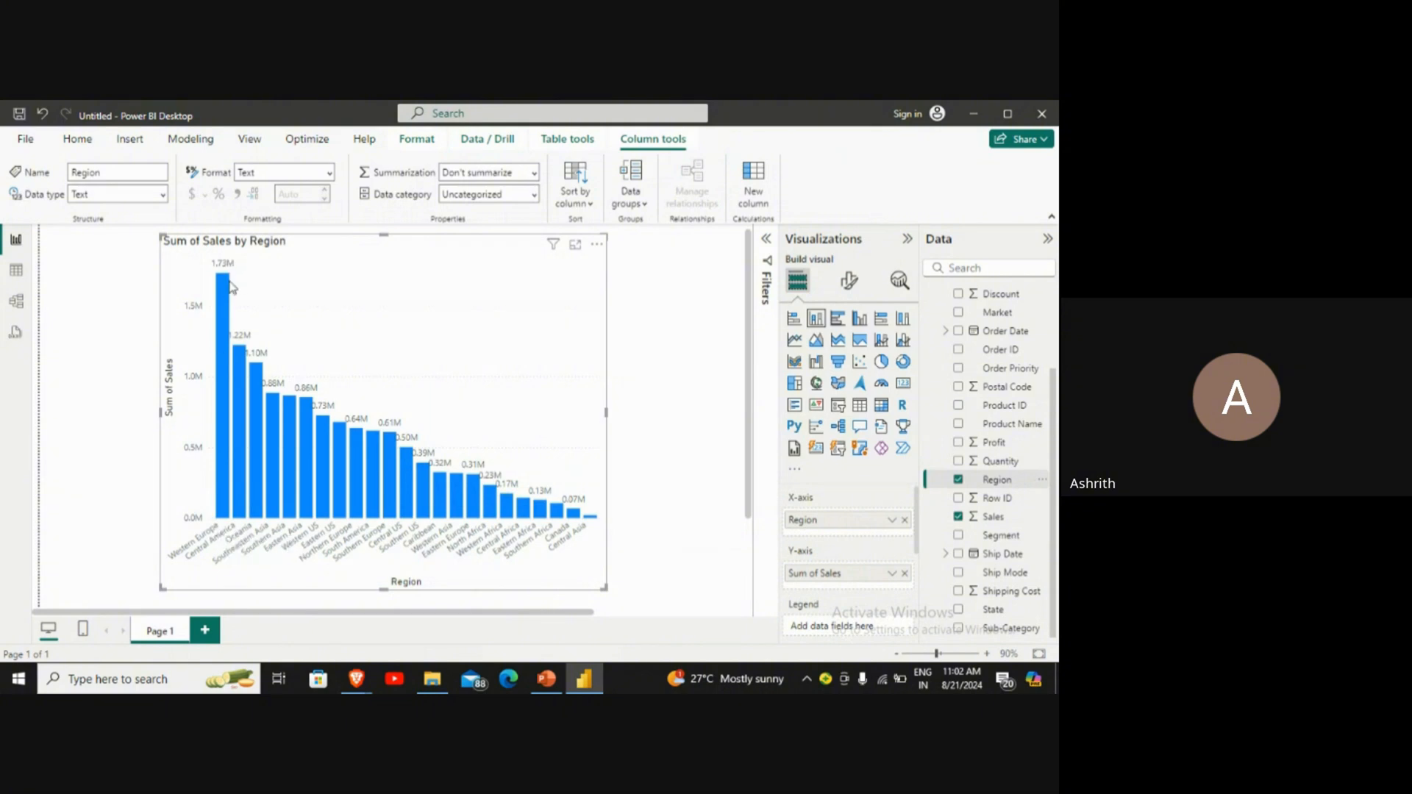
{"action": "mouse_move", "coordinate": [244, 353]}
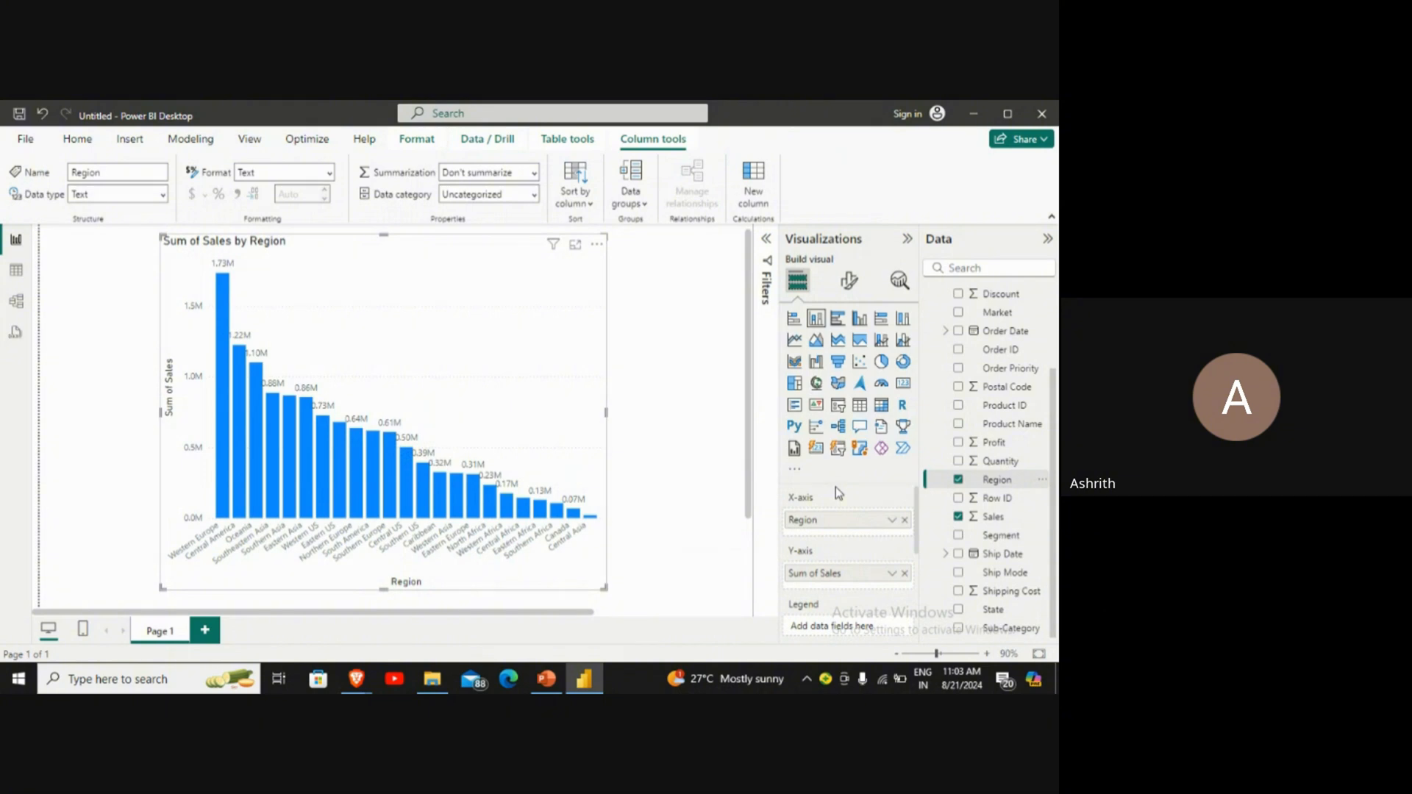
Step: Add the Segment field as the column chart's legend so each region's column is stacked by segment
{"action": "scroll", "coordinate": [836, 487], "scroll_direction": "down", "scroll_amount": 5}
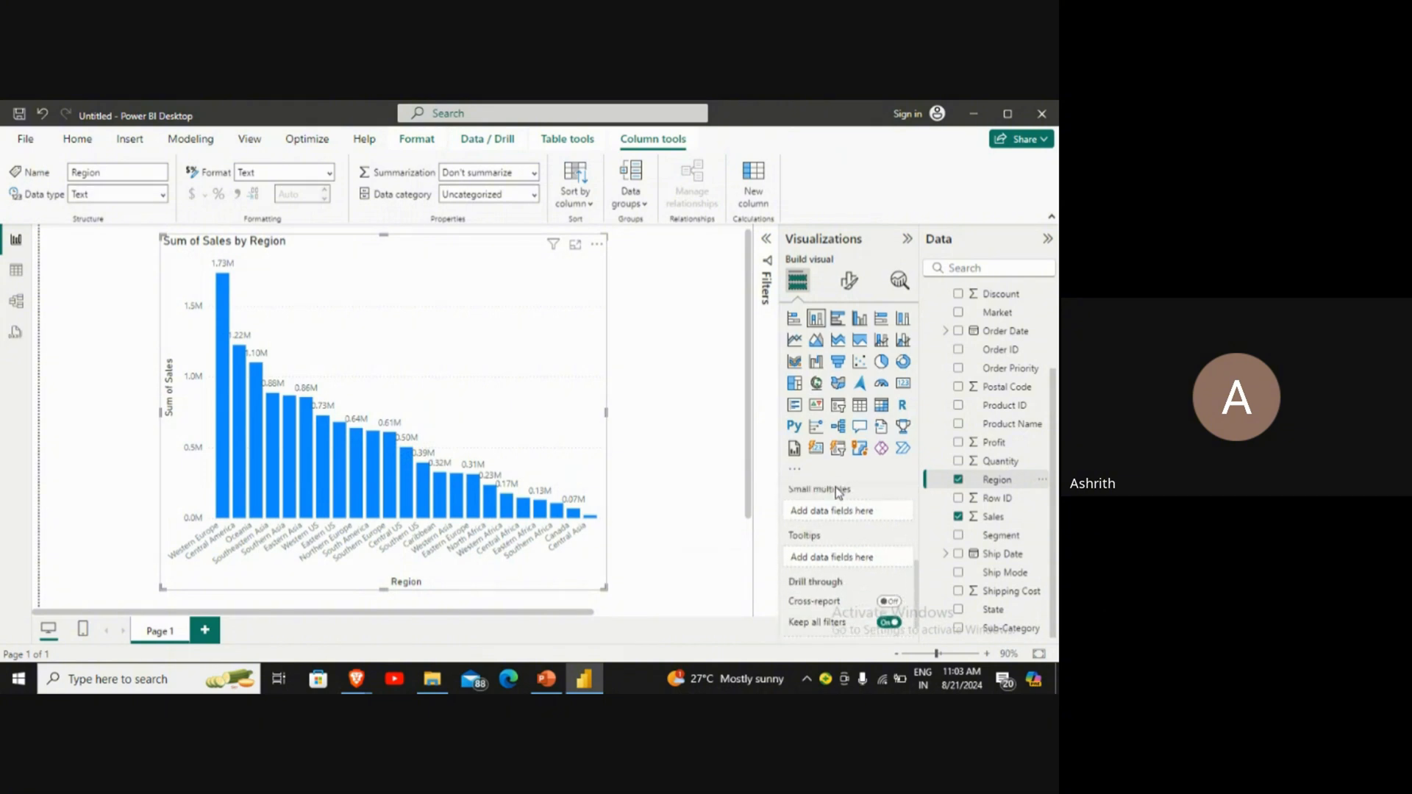
{"action": "scroll", "coordinate": [836, 487], "scroll_direction": "up", "scroll_amount": 3}
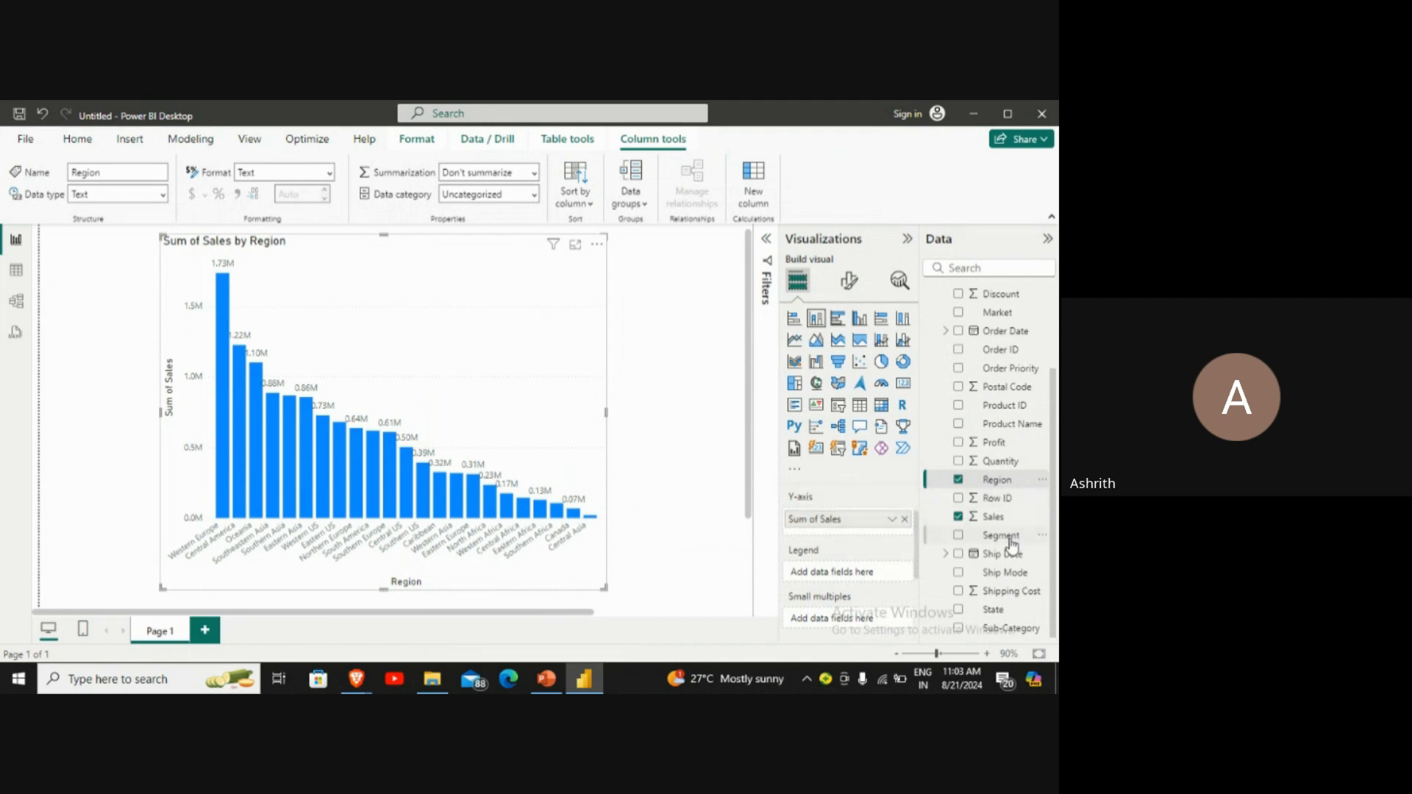
{"action": "left_click_drag", "start_coordinate": [1010, 542], "coordinate": [849, 638]}
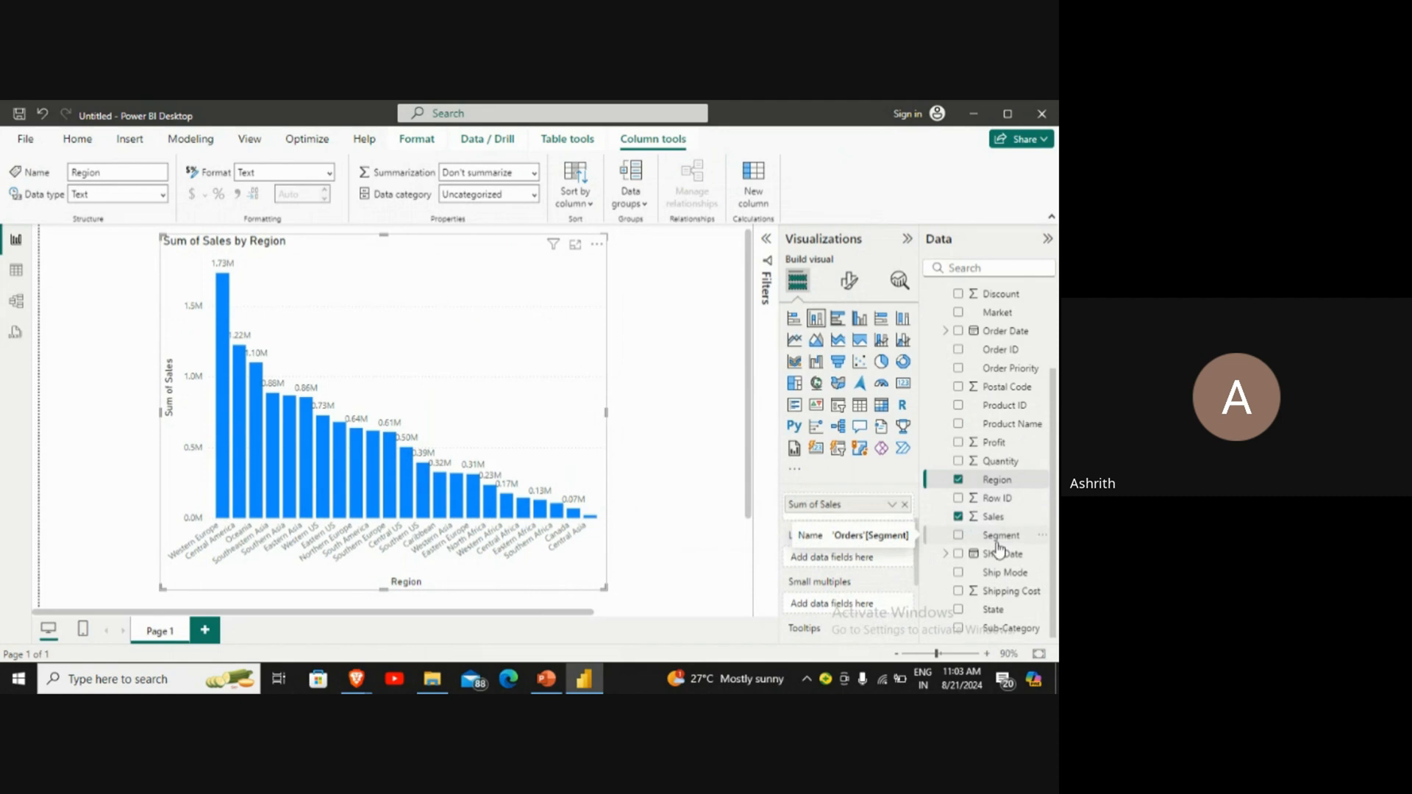
{"action": "left_click_drag", "start_coordinate": [998, 547], "coordinate": [854, 560]}
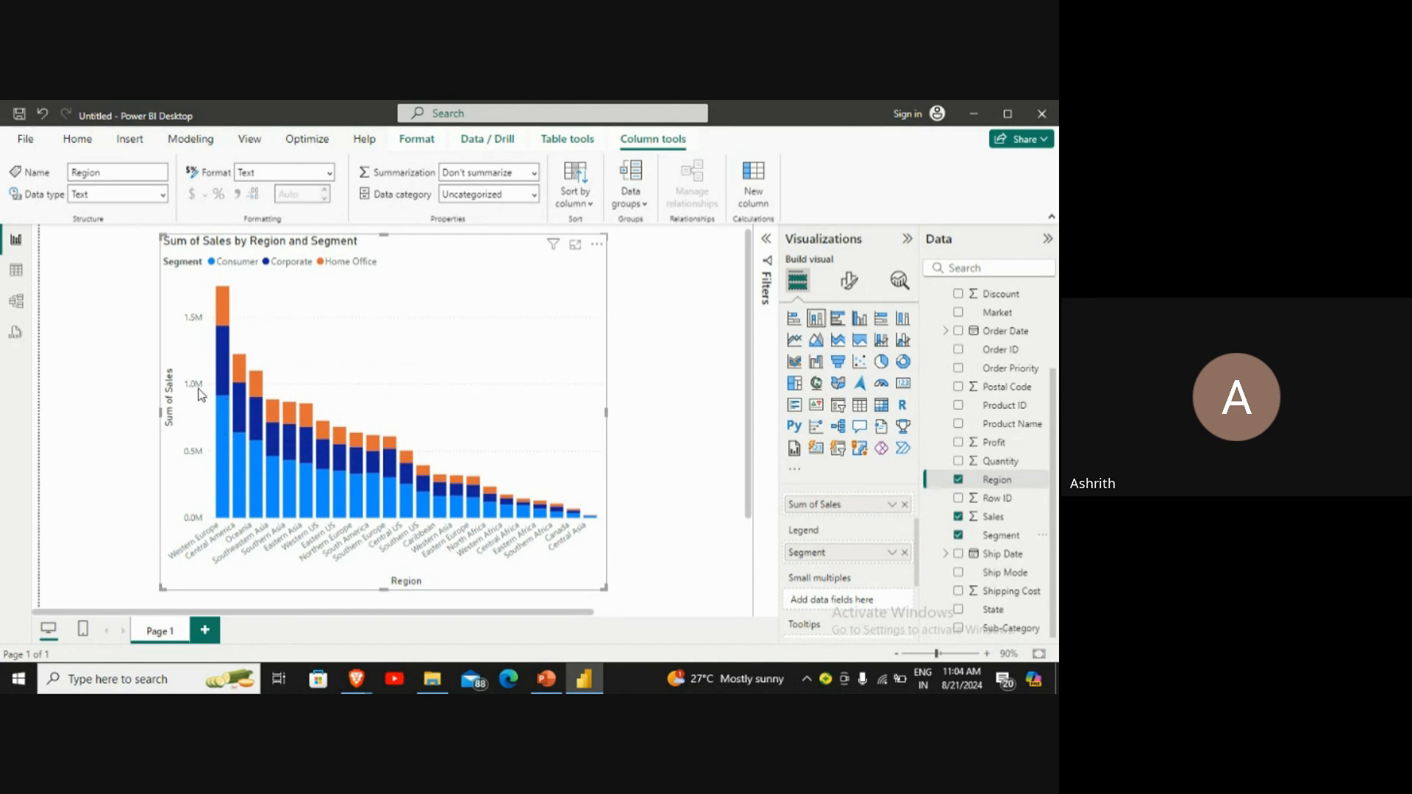
Step: Inspect the Western Europe column's segment values, and convert the visual to a stacked bar chart
{"action": "mouse_move", "coordinate": [223, 351]}
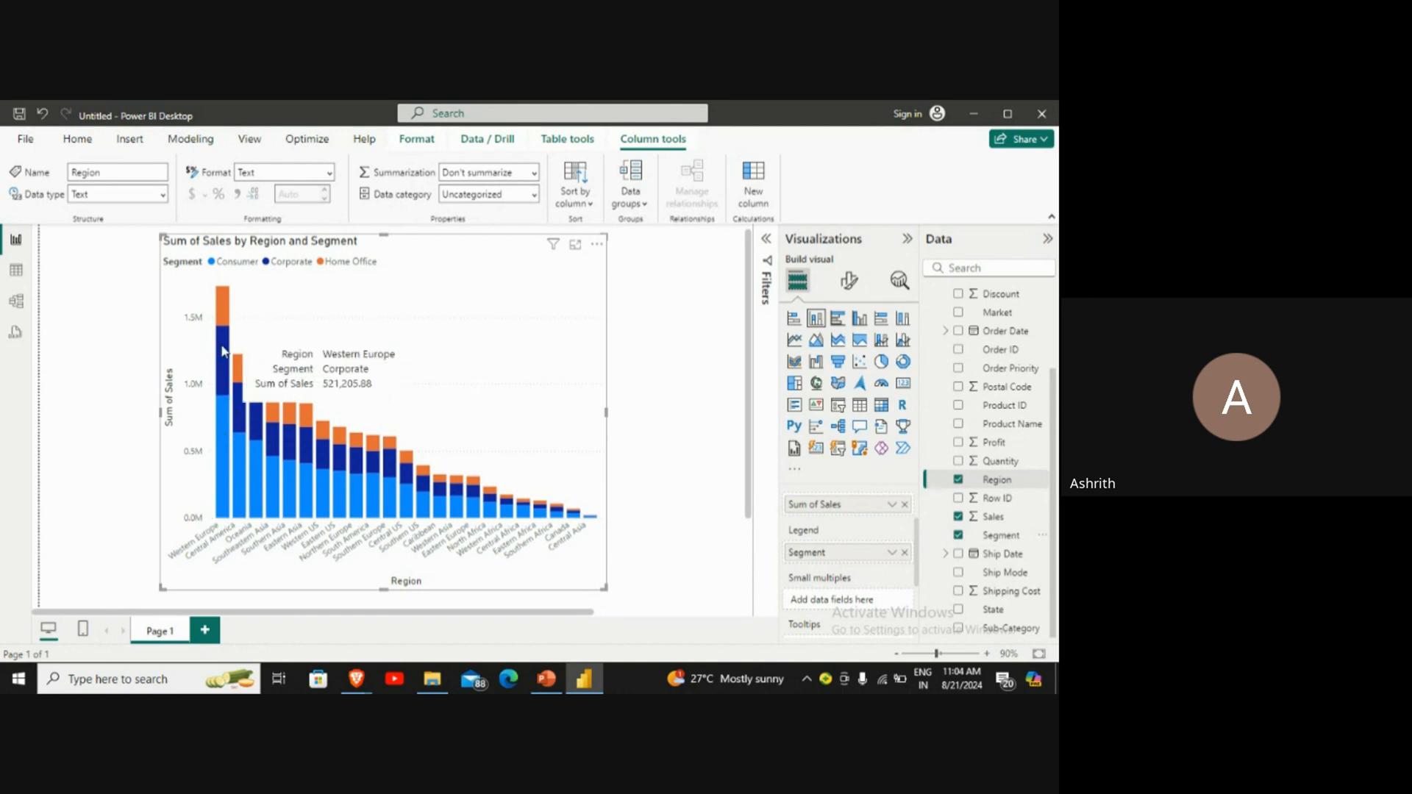
{"action": "mouse_move", "coordinate": [226, 312]}
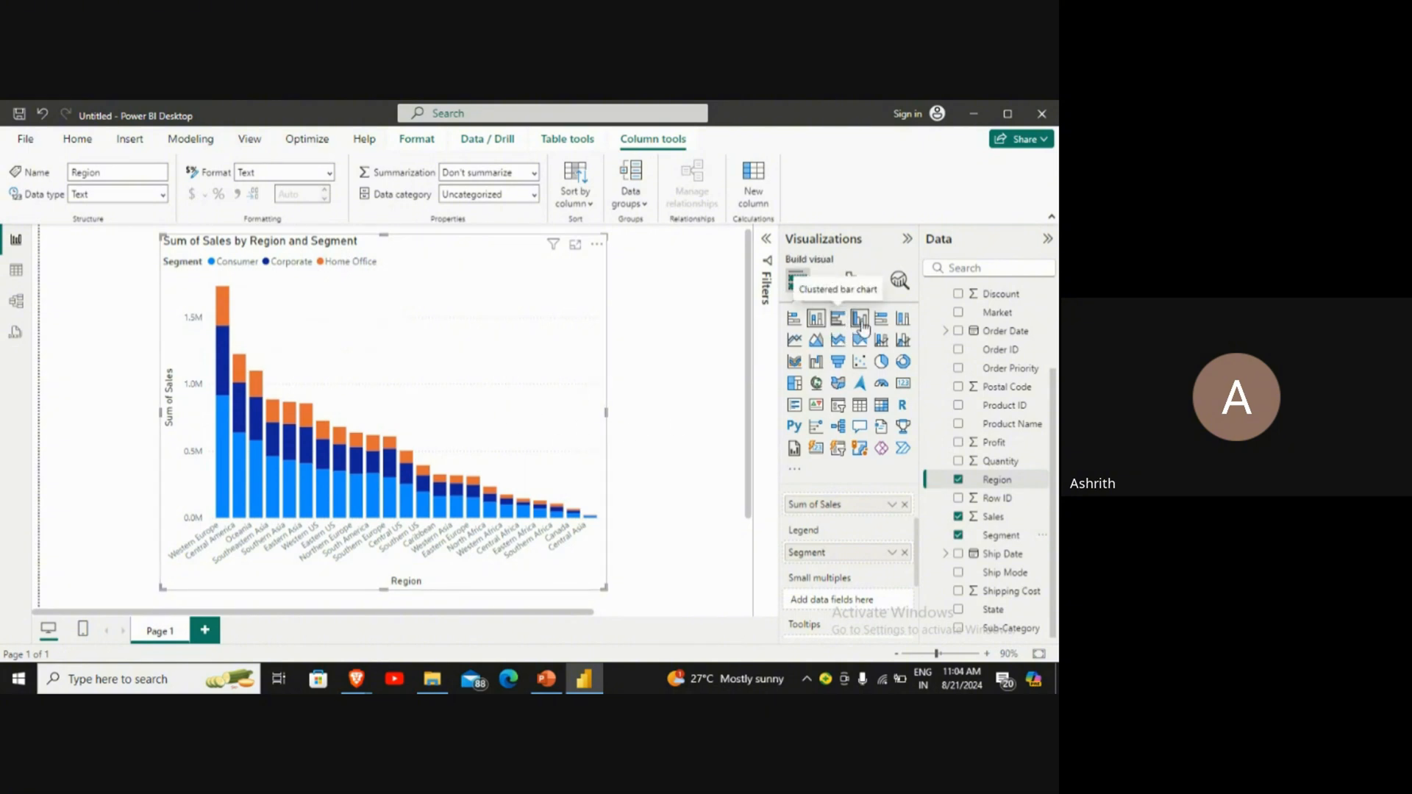
{"action": "left_click", "coordinate": [794, 320]}
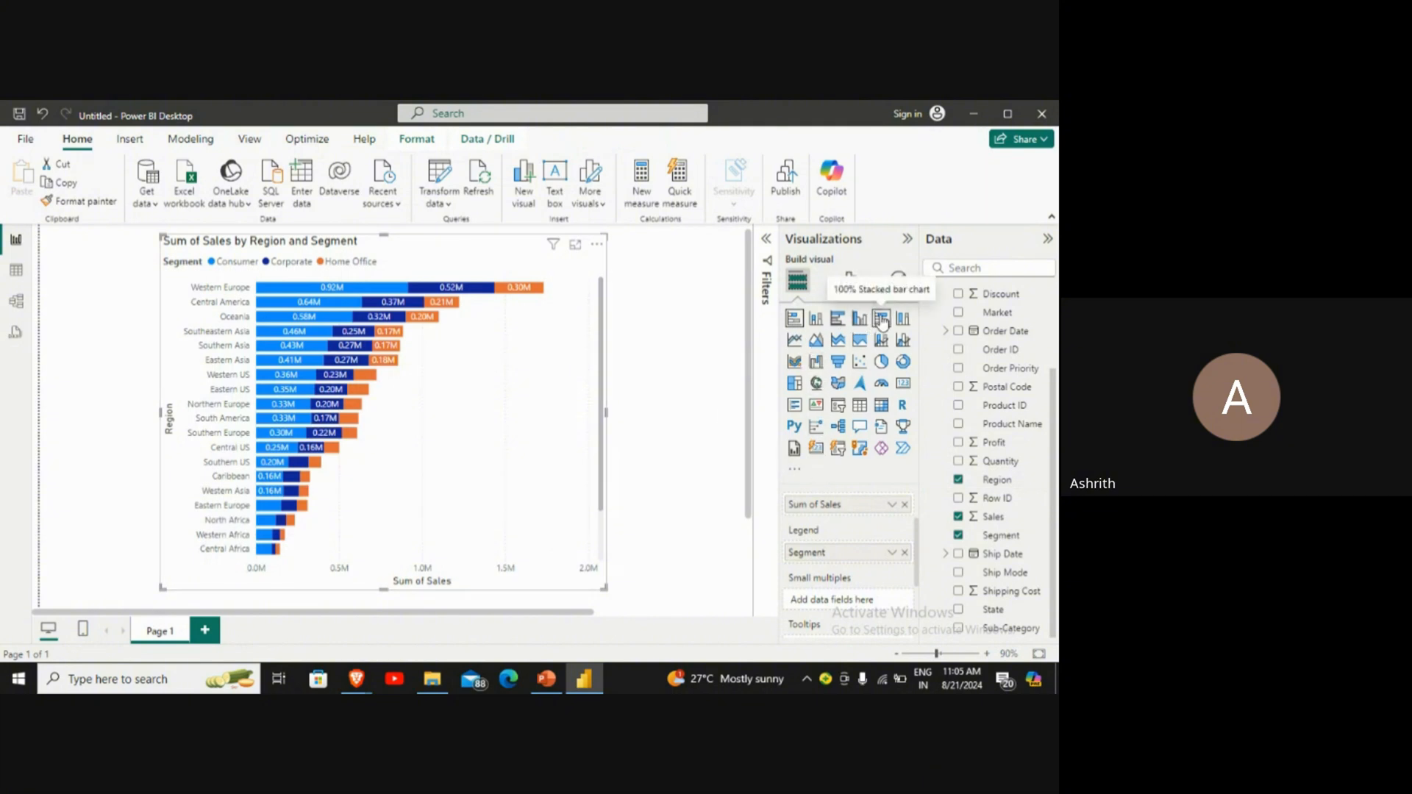
Step: Remove the Sales, Segment and Region fields from the stacked bar chart to empty it
{"action": "left_click", "coordinate": [905, 504]}
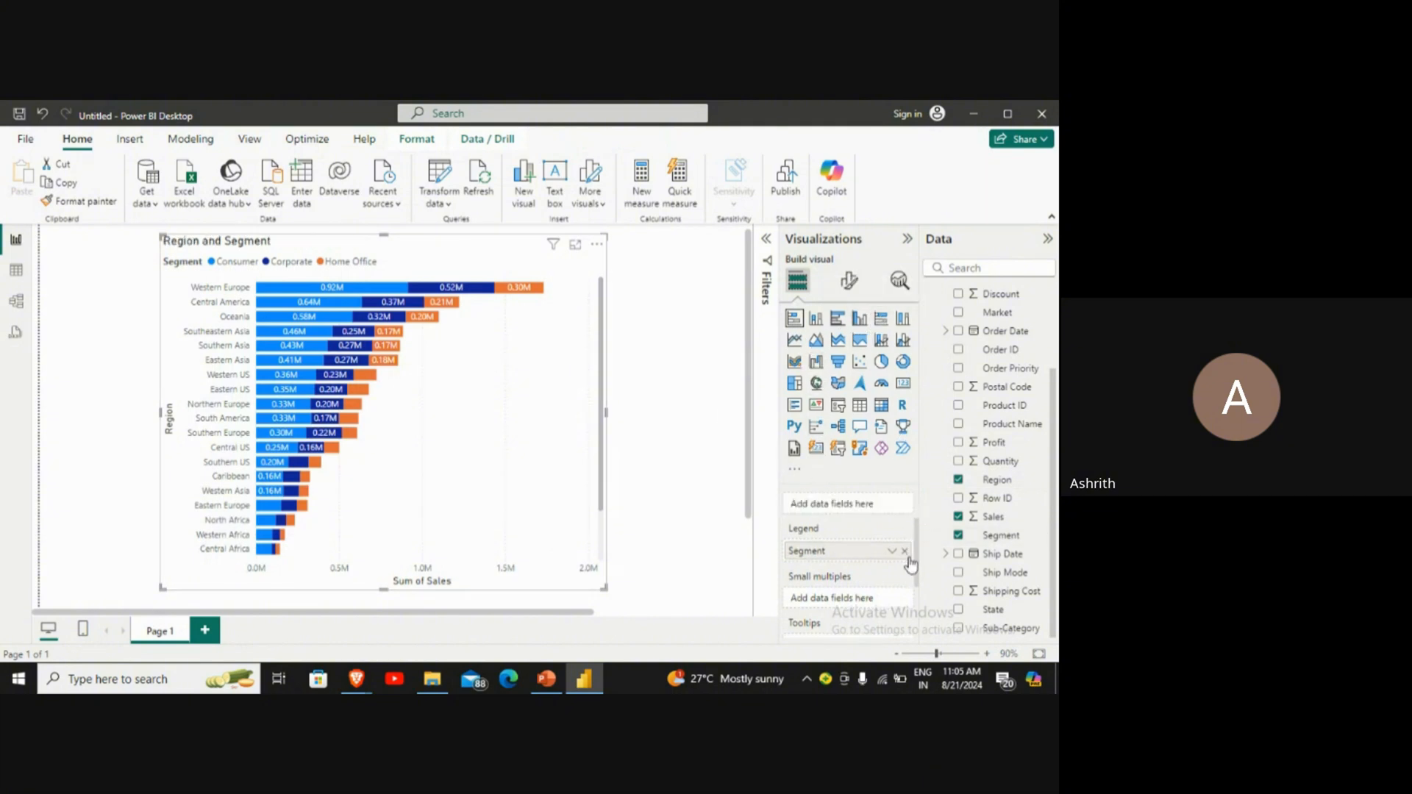
{"action": "left_click", "coordinate": [905, 551]}
{"action": "scroll", "coordinate": [901, 555], "scroll_direction": "down", "scroll_amount": 2}
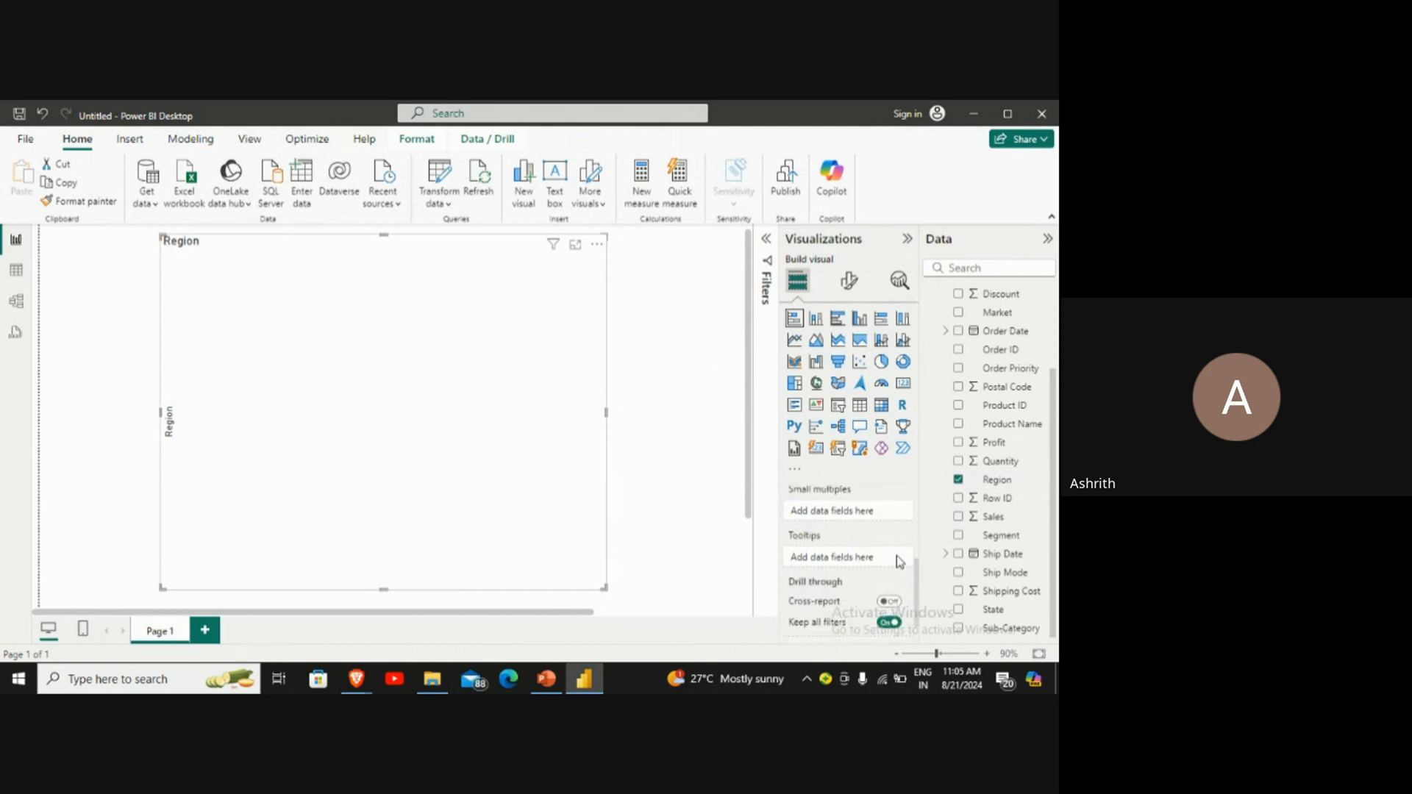
{"action": "scroll", "coordinate": [897, 555], "scroll_direction": "down", "scroll_amount": 1}
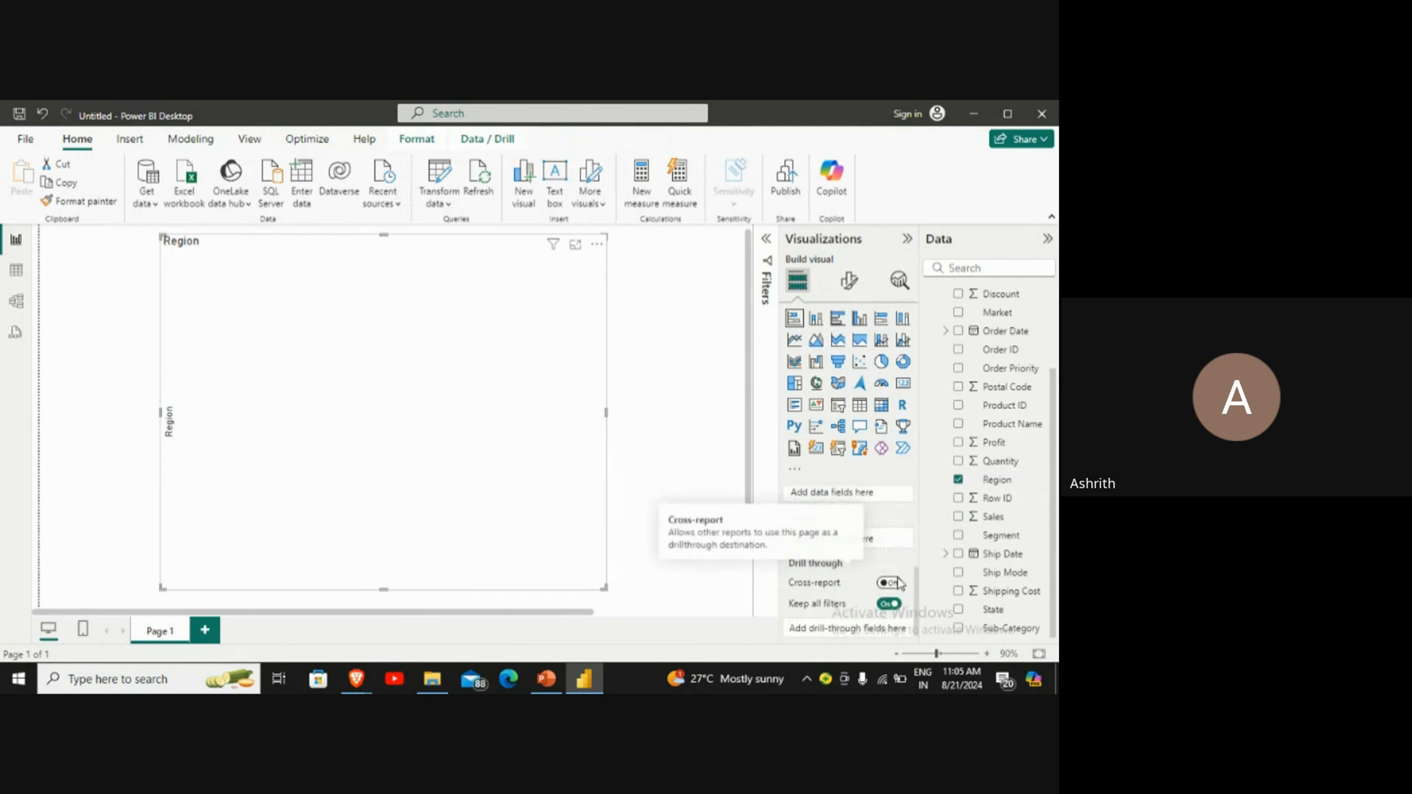
{"action": "scroll", "coordinate": [897, 581], "scroll_direction": "up", "scroll_amount": 3}
{"action": "left_click", "coordinate": [903, 527]}
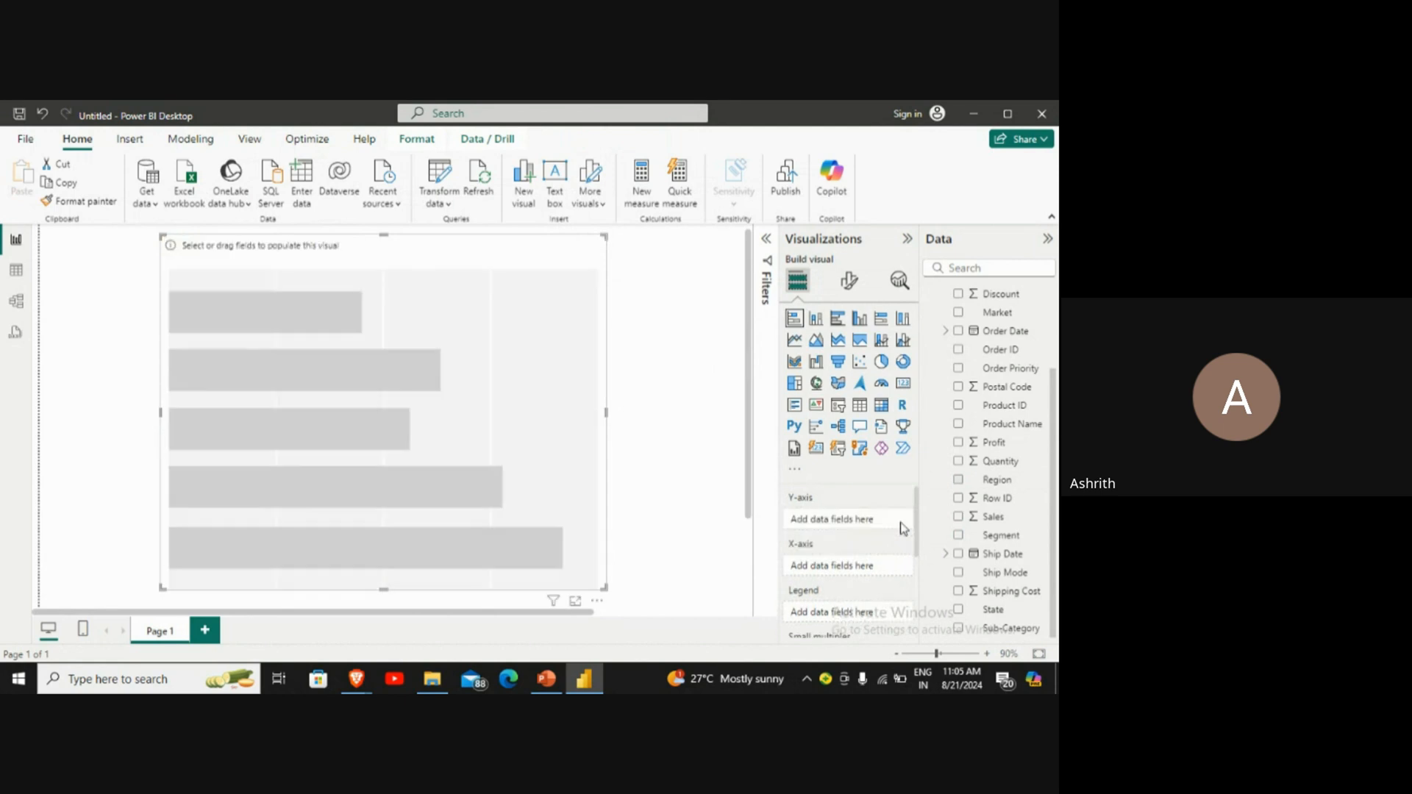
Step: Change the emptied visual to a pie chart and assign the Sales field to its values
{"action": "scroll", "coordinate": [465, 353], "scroll_direction": "up", "scroll_amount": 1}
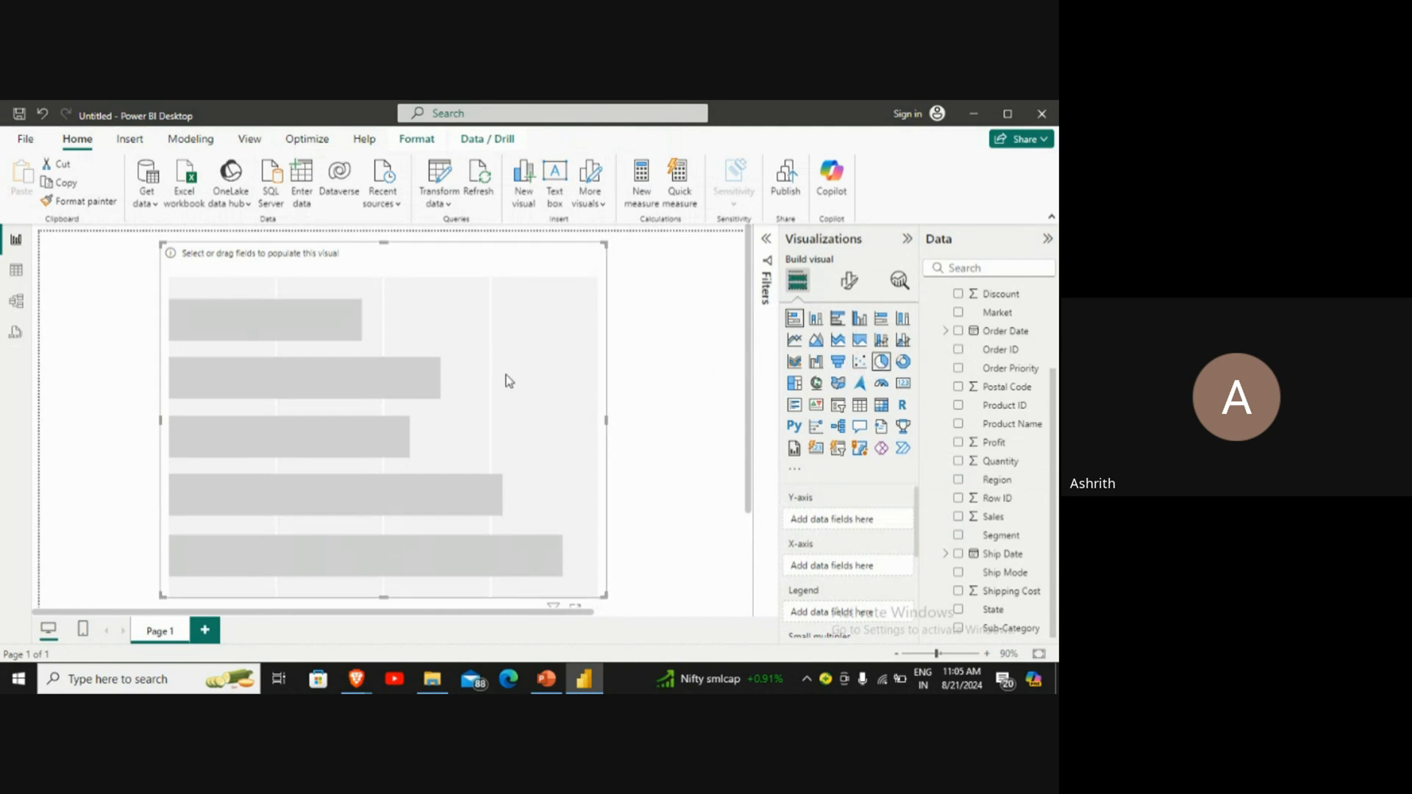
{"action": "left_click", "coordinate": [882, 366]}
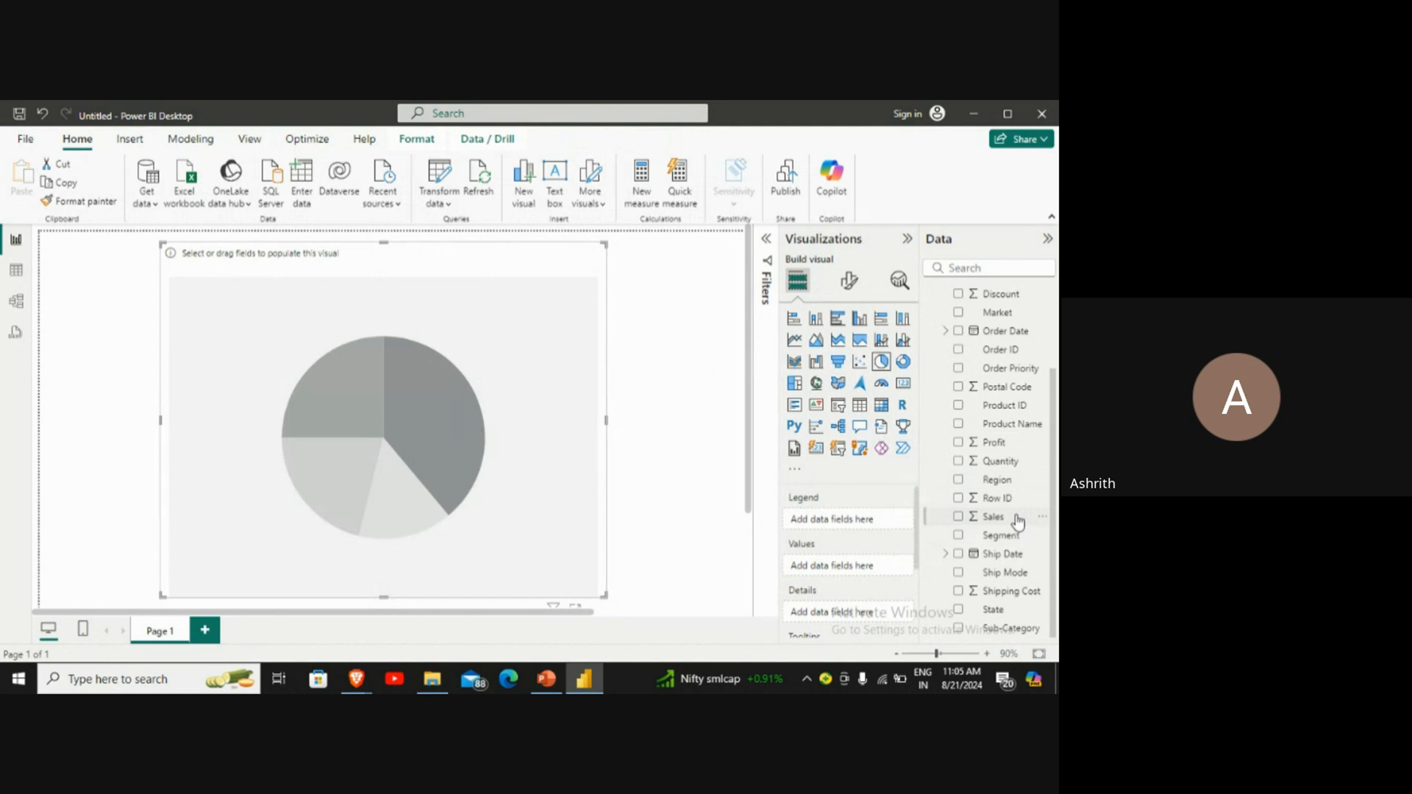
{"action": "left_click_drag", "start_coordinate": [1011, 521], "coordinate": [869, 570]}
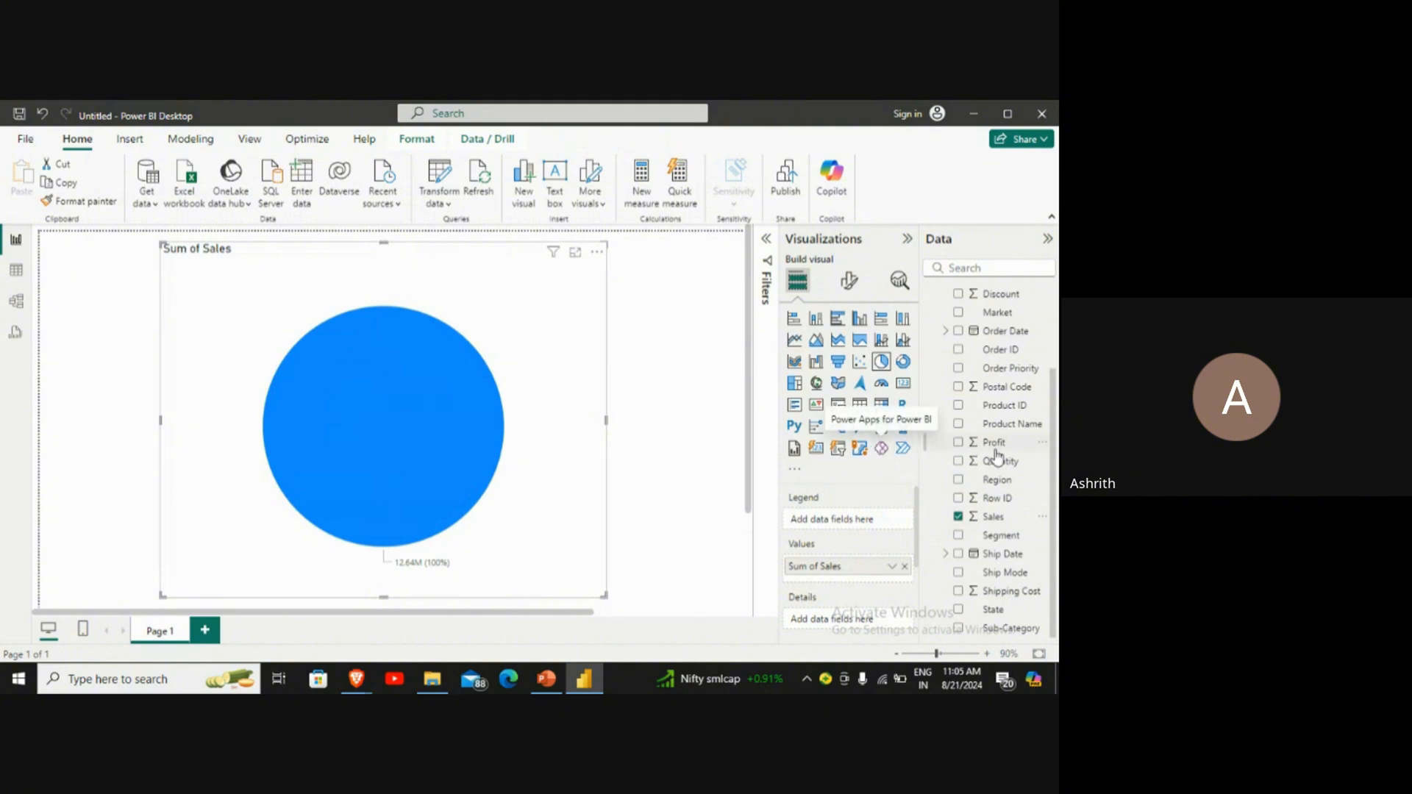
Step: Split the pie chart by adding the Country field from the Orders table, and widen the visual to the right
{"action": "scroll", "coordinate": [1003, 489], "scroll_direction": "up", "scroll_amount": 3}
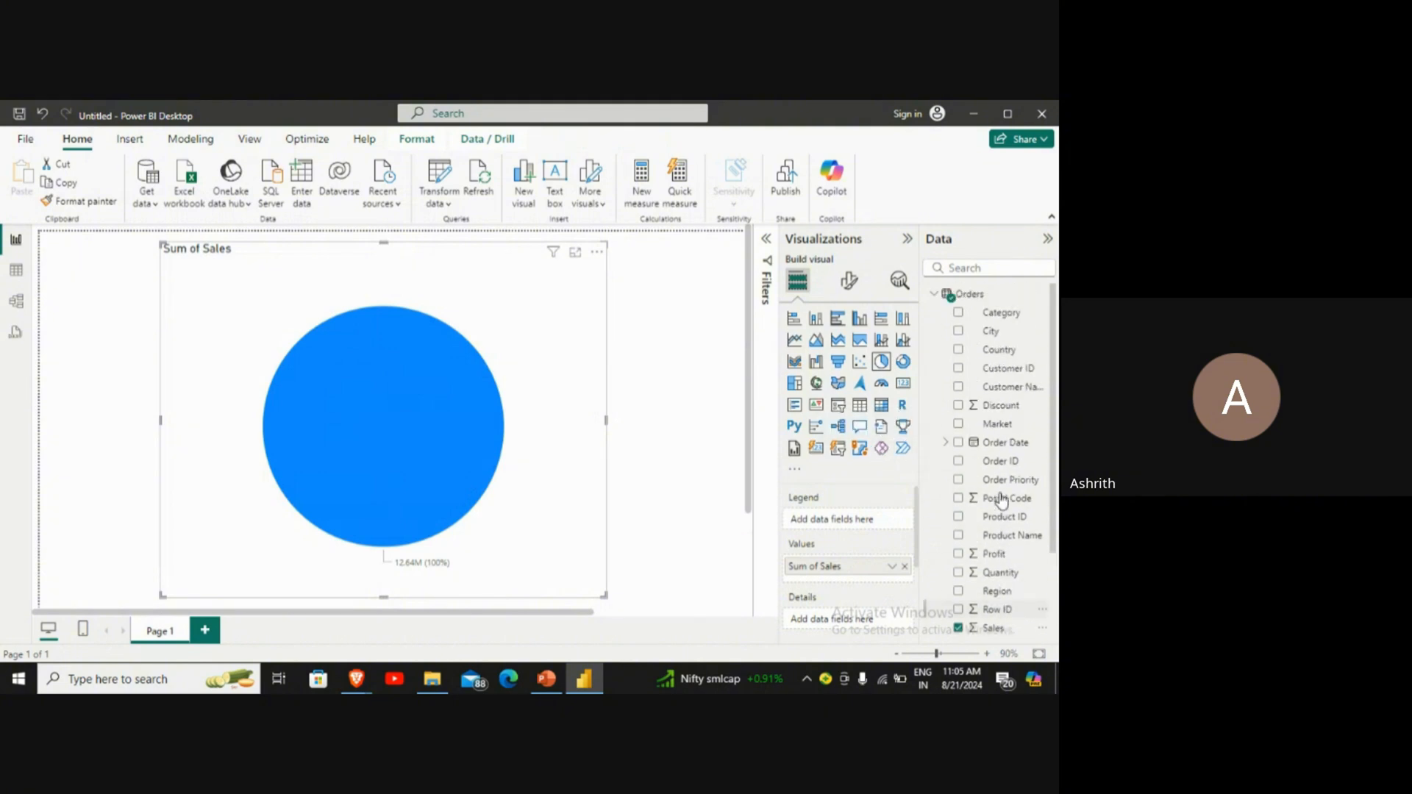
{"action": "scroll", "coordinate": [1002, 499], "scroll_direction": "down", "scroll_amount": 3}
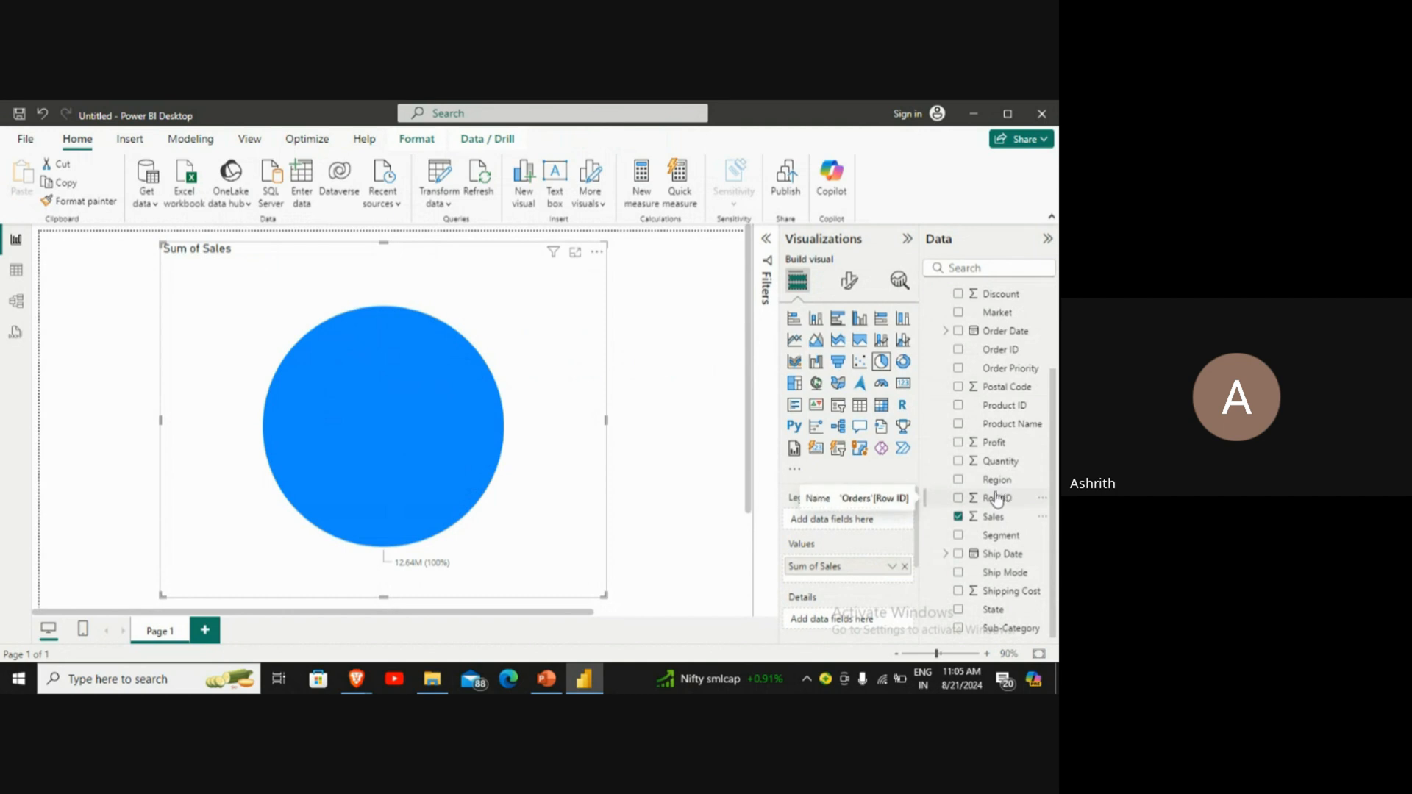
{"action": "scroll", "coordinate": [1005, 553], "scroll_direction": "up", "scroll_amount": 1}
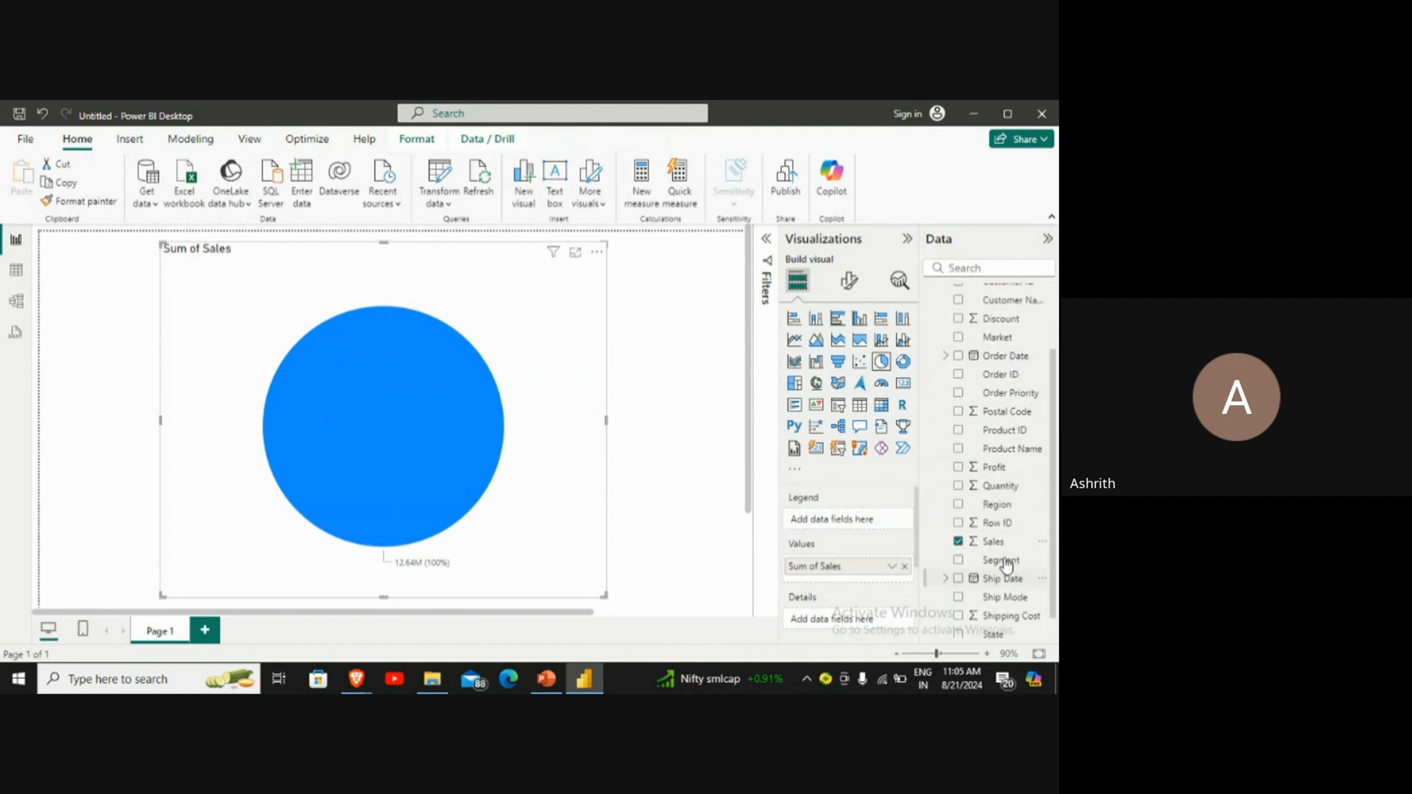
{"action": "scroll", "coordinate": [1011, 577], "scroll_direction": "down", "scroll_amount": 1}
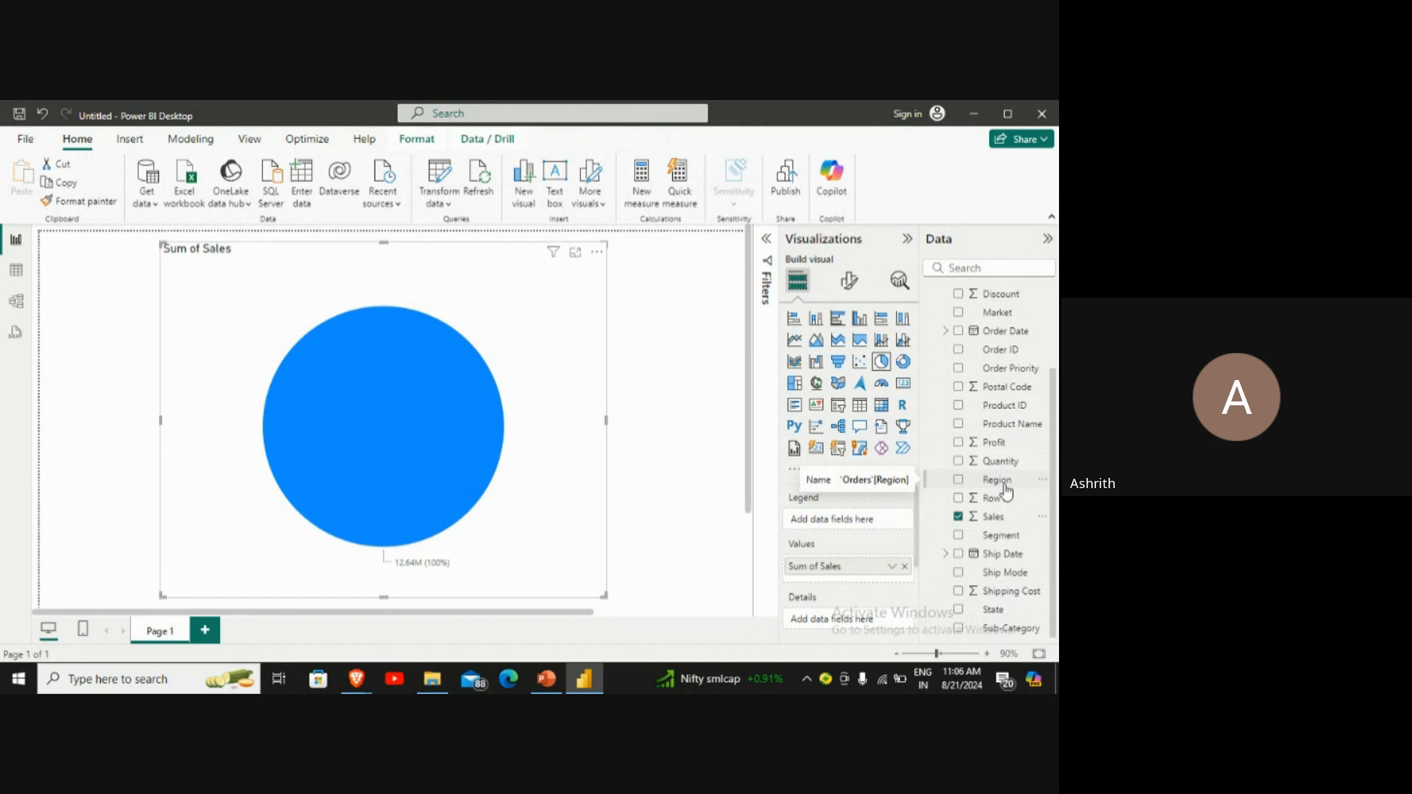
{"action": "scroll", "coordinate": [1004, 493], "scroll_direction": "up", "scroll_amount": 3}
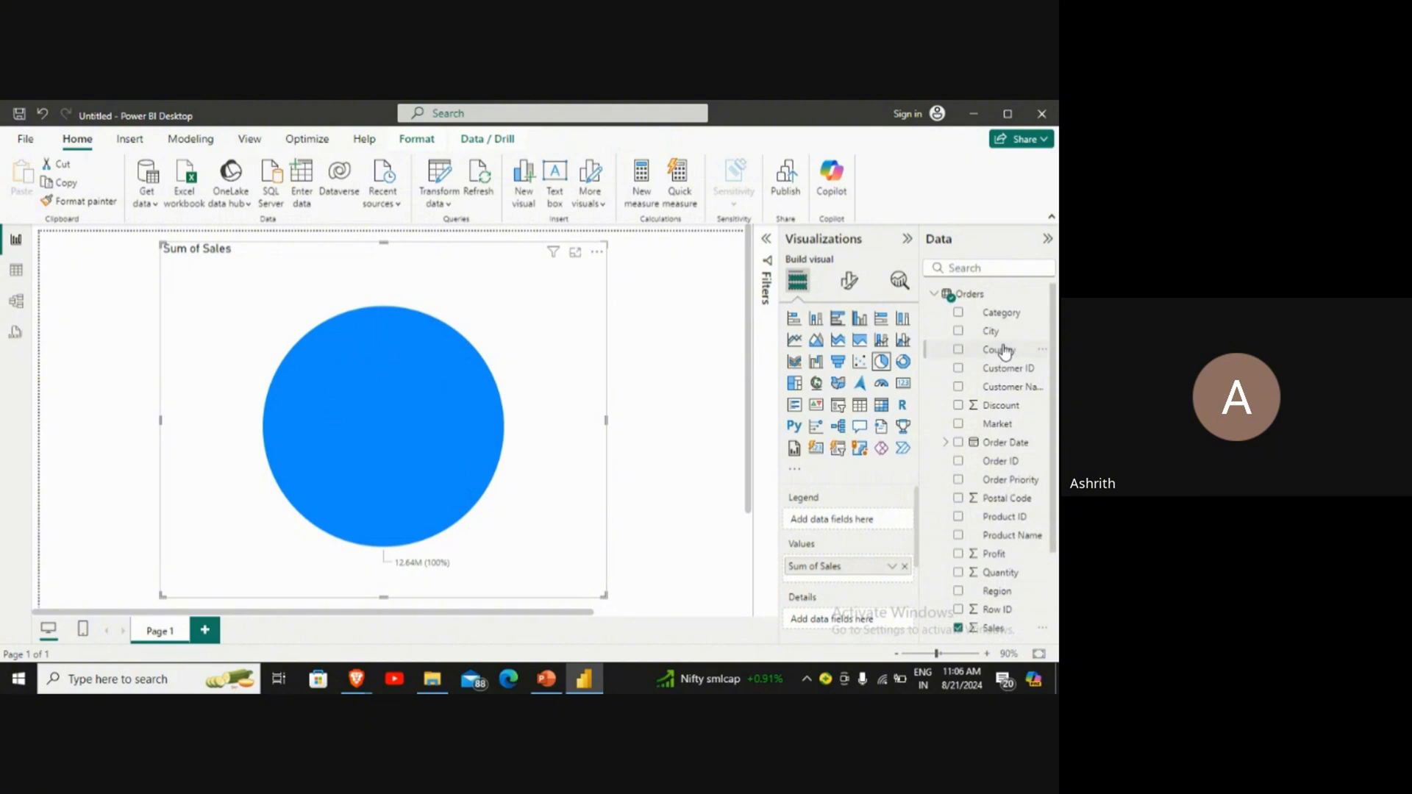
{"action": "left_click_drag", "start_coordinate": [1003, 351], "coordinate": [483, 397]}
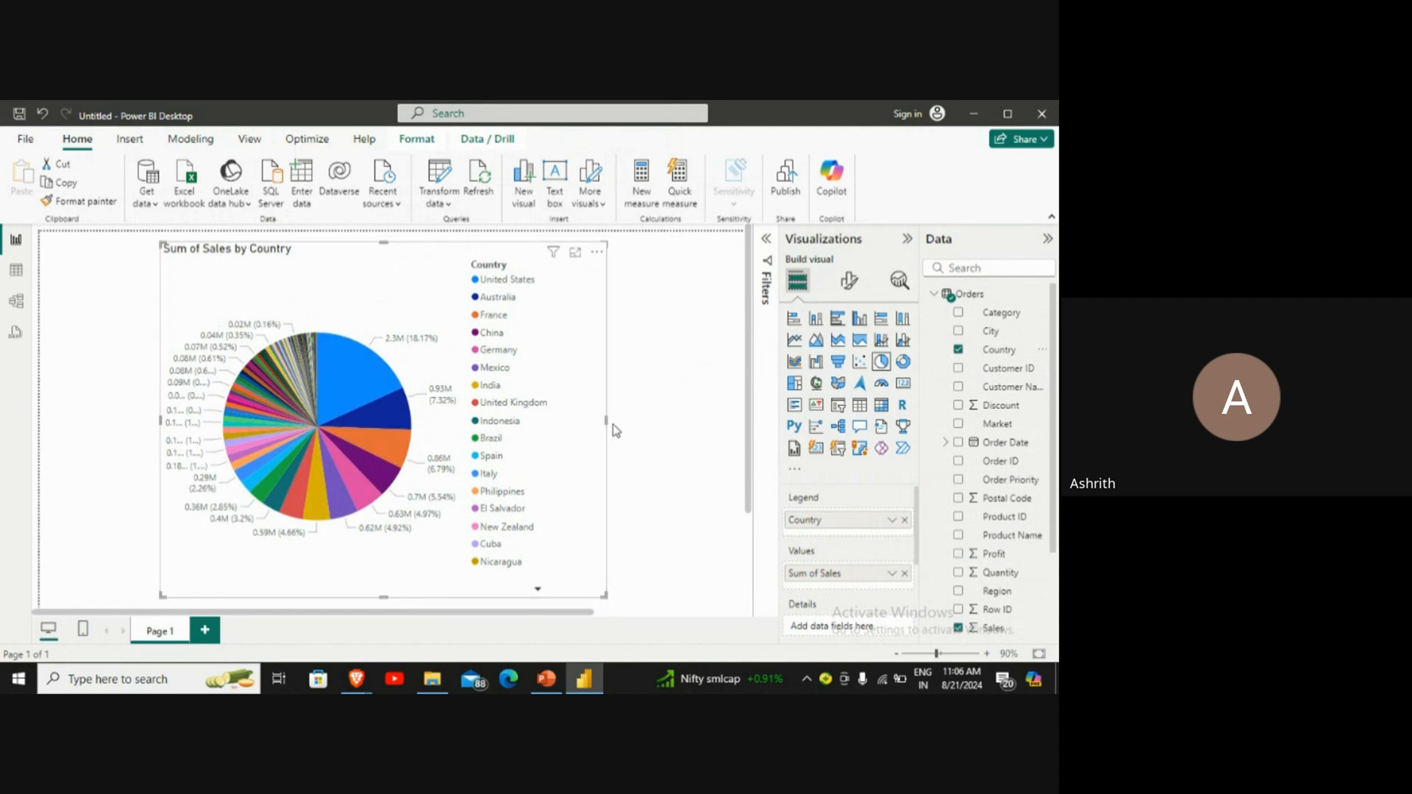
{"action": "left_click_drag", "start_coordinate": [605, 419], "coordinate": [678, 423]}
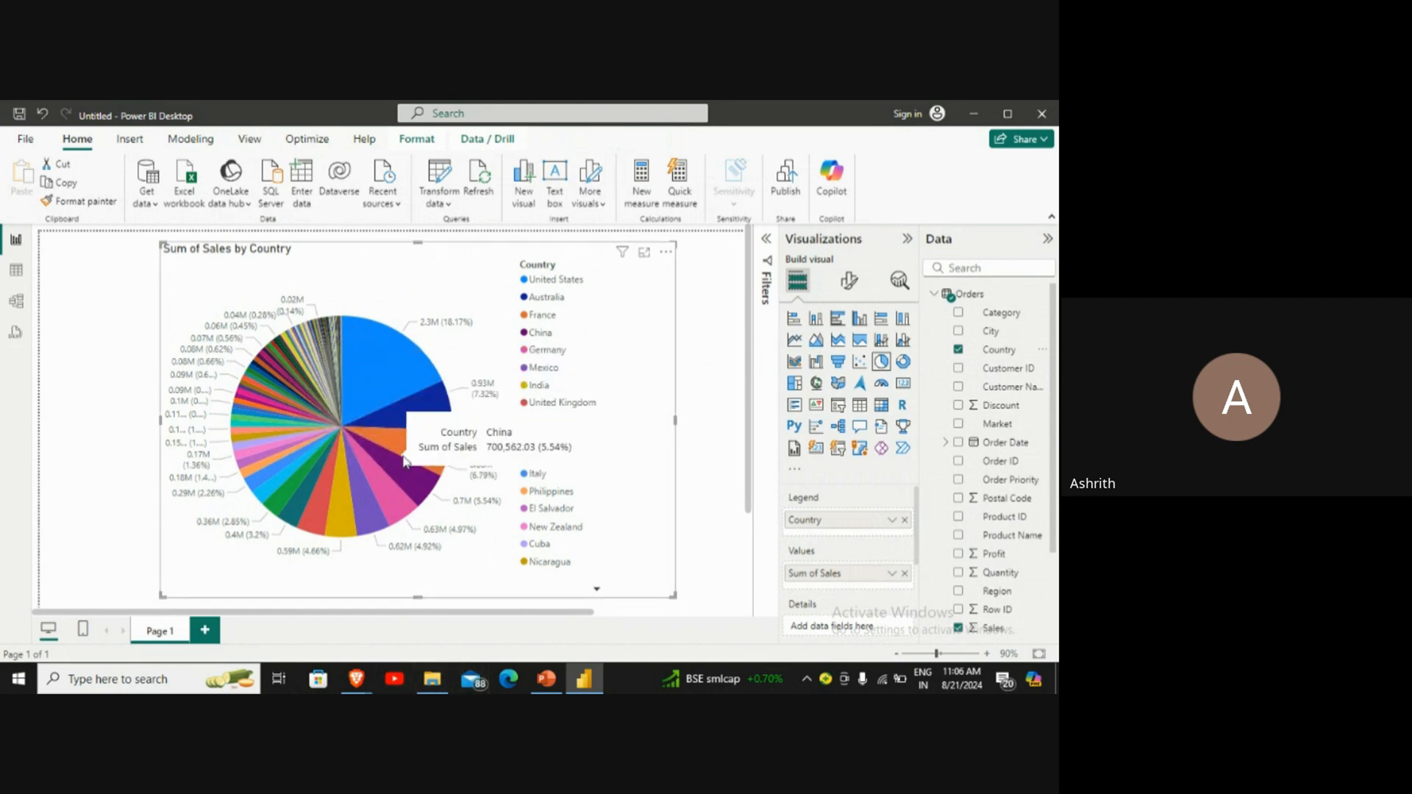
Step: Replace the Country field in the pie chart's legend with Region, and widen the visual to the right
{"action": "left_click", "coordinate": [905, 520]}
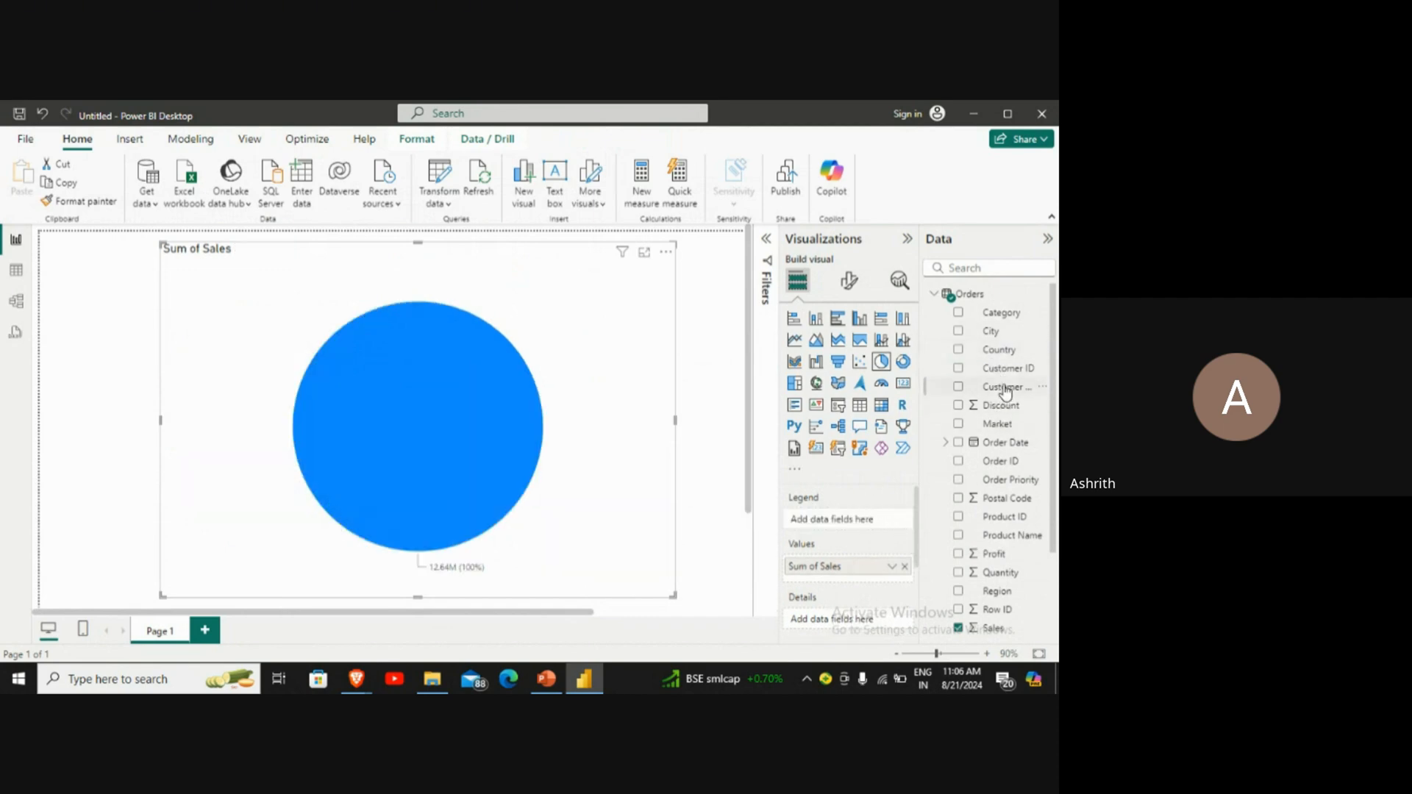
{"action": "scroll", "coordinate": [1005, 393], "scroll_direction": "down", "scroll_amount": 3}
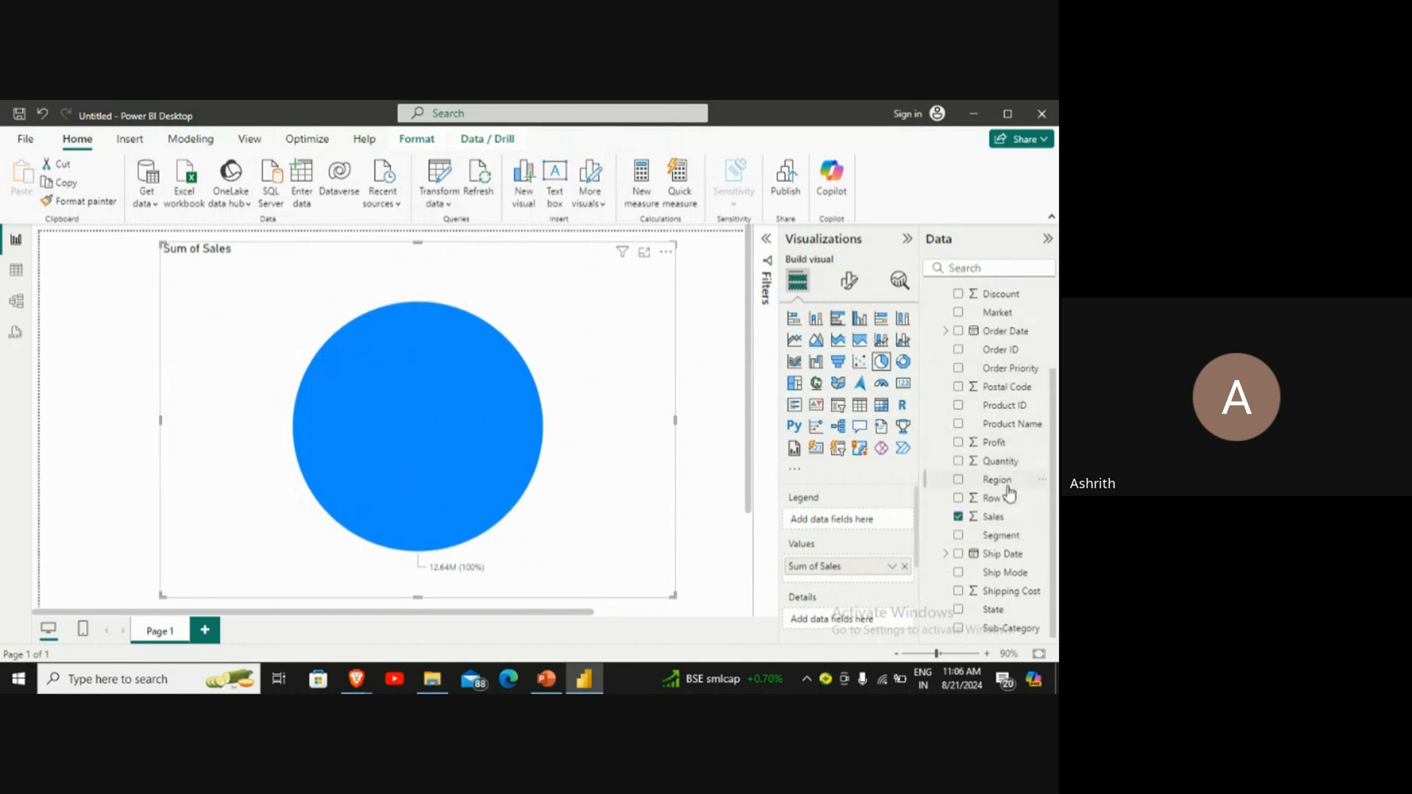
{"action": "left_click_drag", "start_coordinate": [1005, 482], "coordinate": [875, 527]}
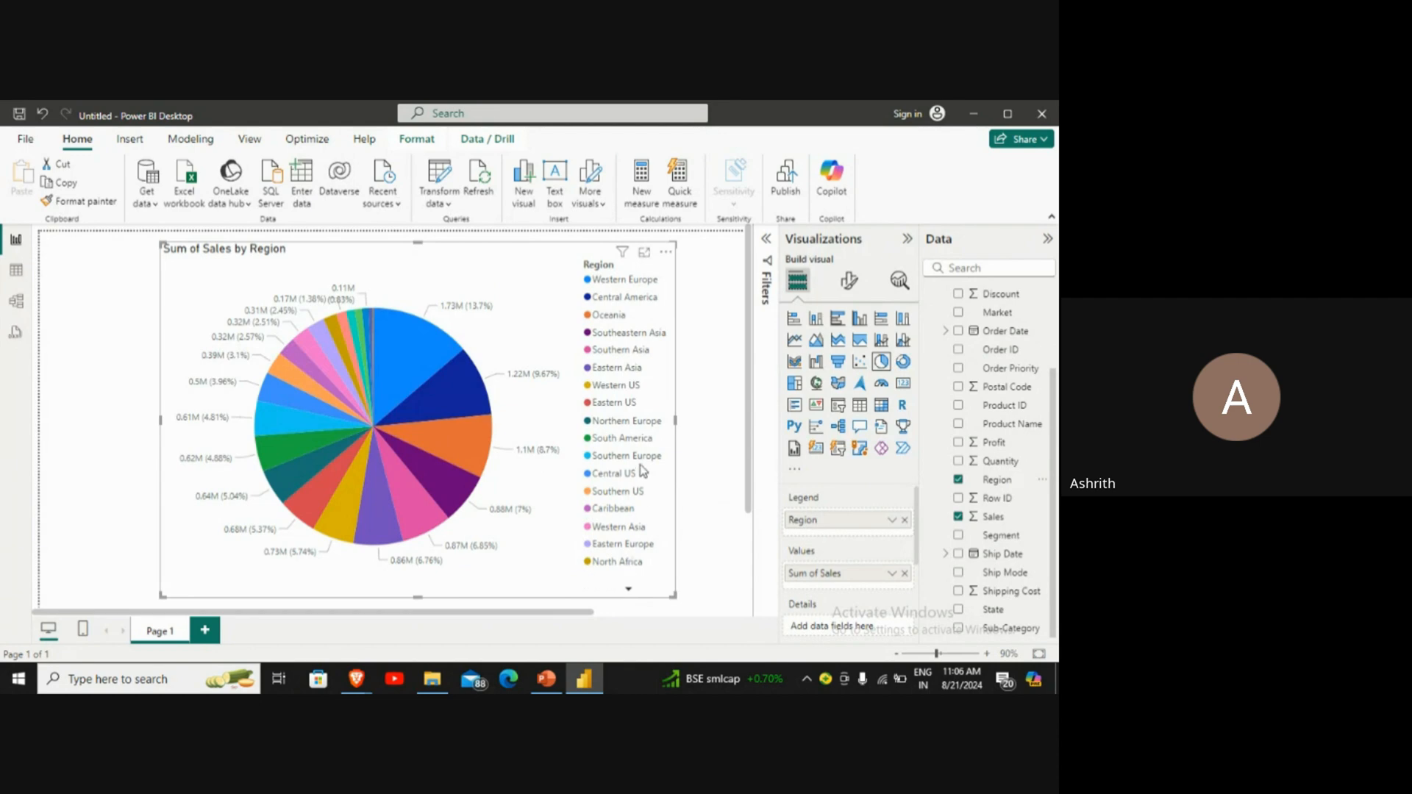
{"action": "left_click_drag", "start_coordinate": [675, 421], "coordinate": [709, 426]}
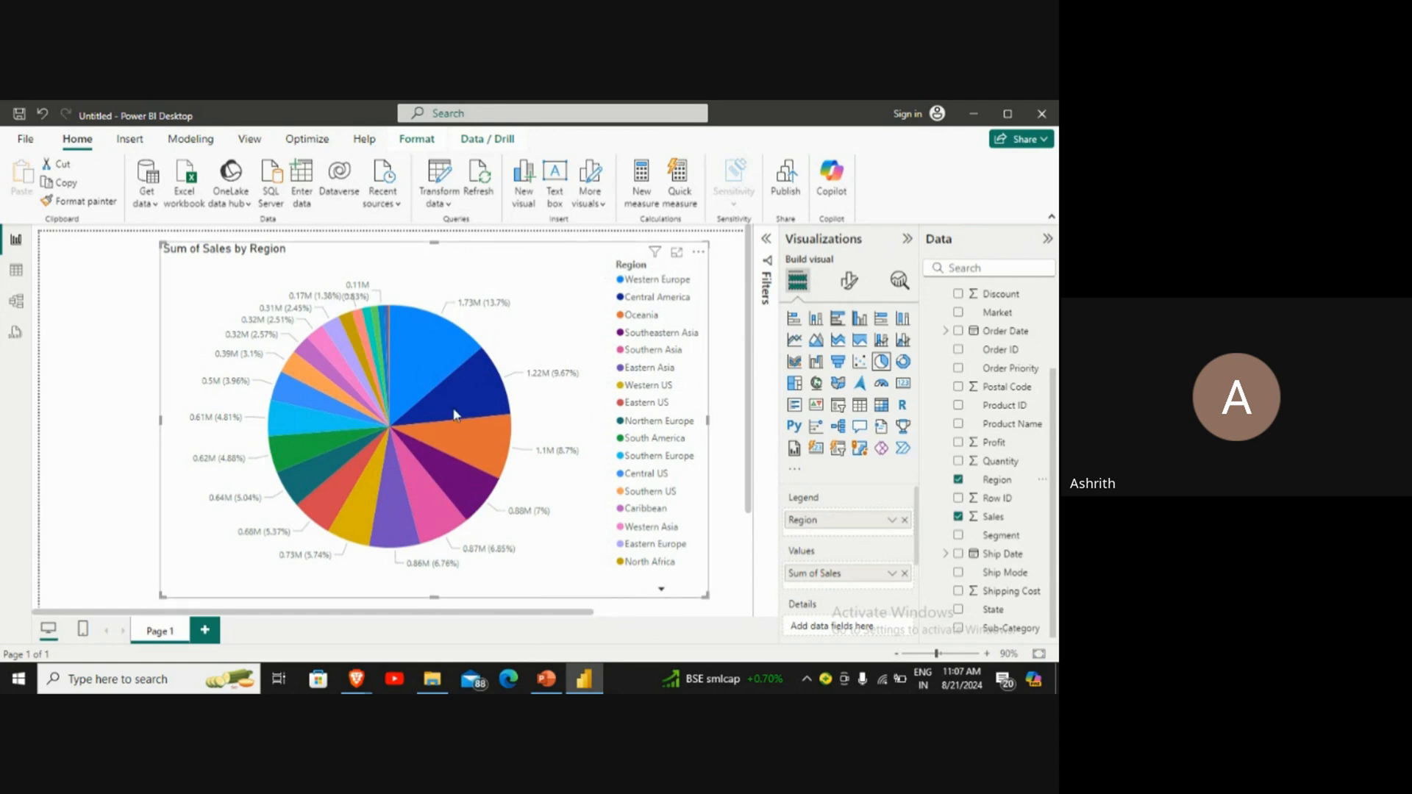
{"action": "mouse_move", "coordinate": [449, 397]}
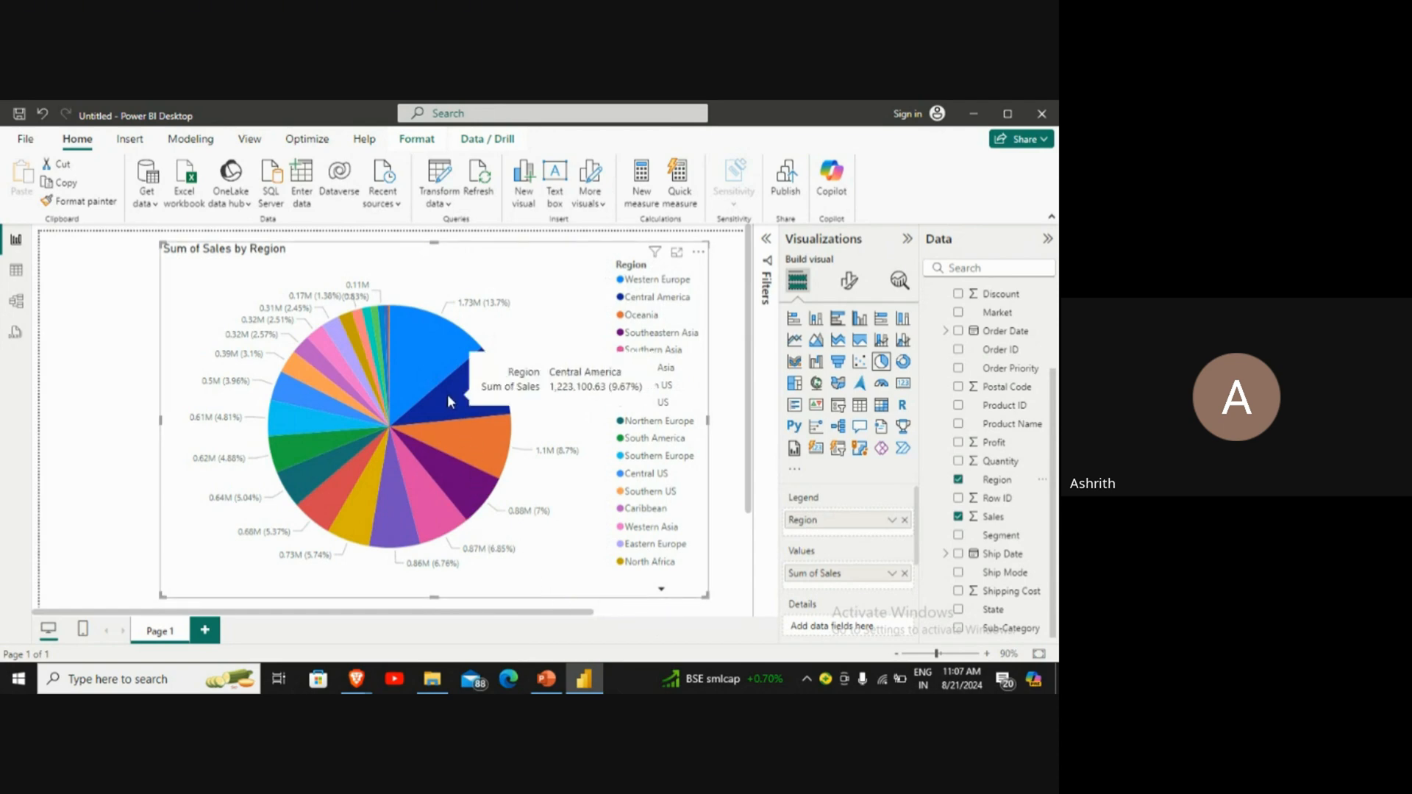
{"action": "mouse_move", "coordinate": [446, 366]}
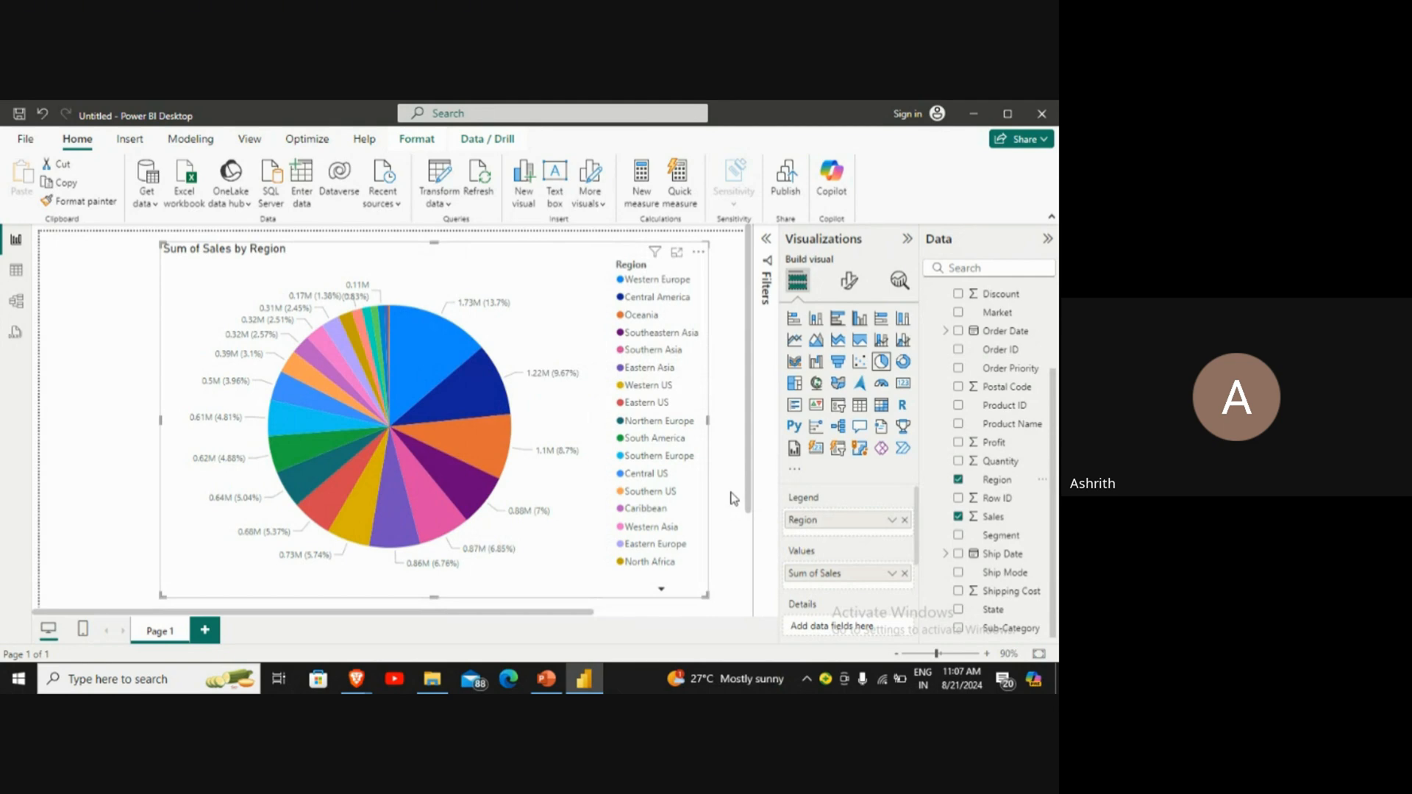
Step: Set the label contents of the pie chart's detail labels to All detail labels
{"action": "scroll", "coordinate": [858, 509], "scroll_direction": "down", "scroll_amount": 3}
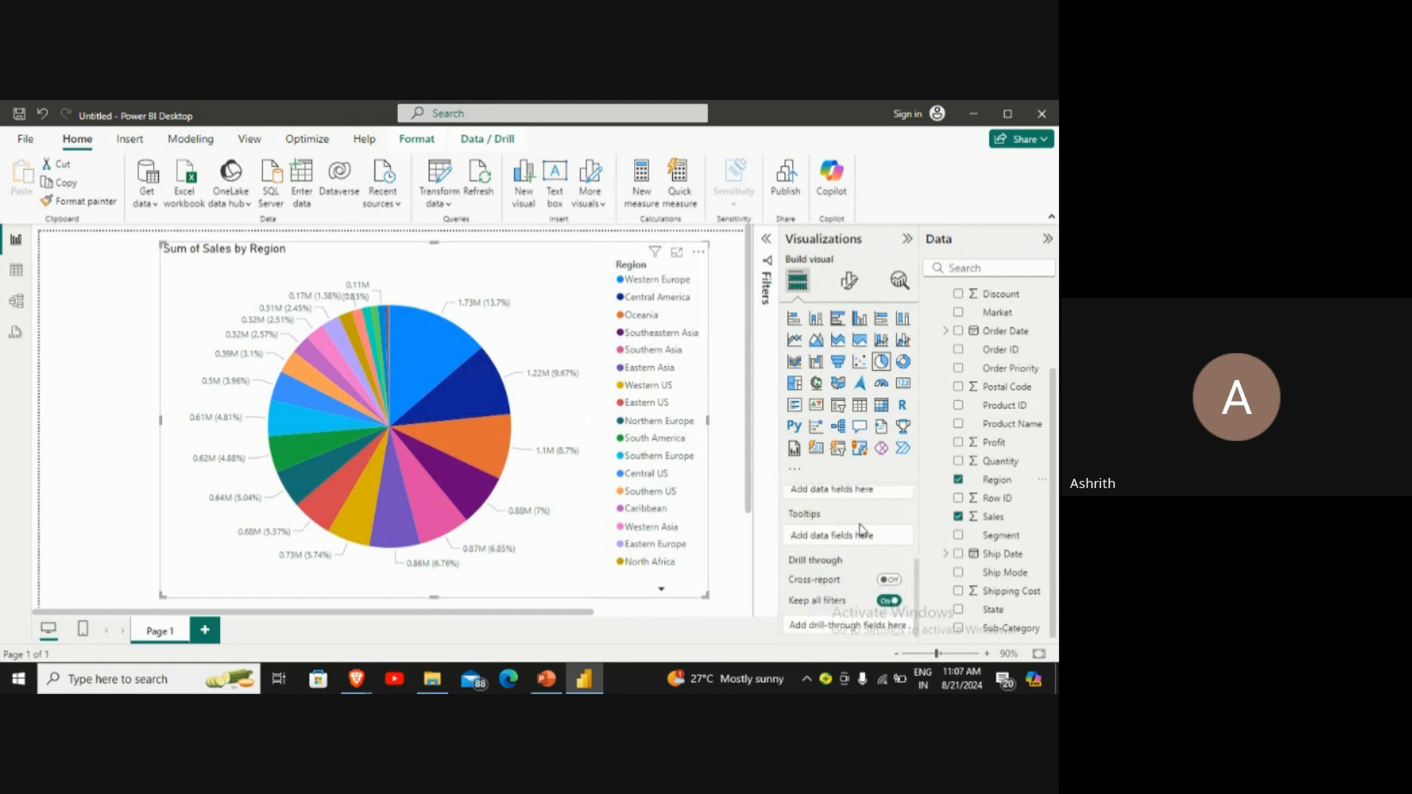
{"action": "left_click", "coordinate": [849, 283]}
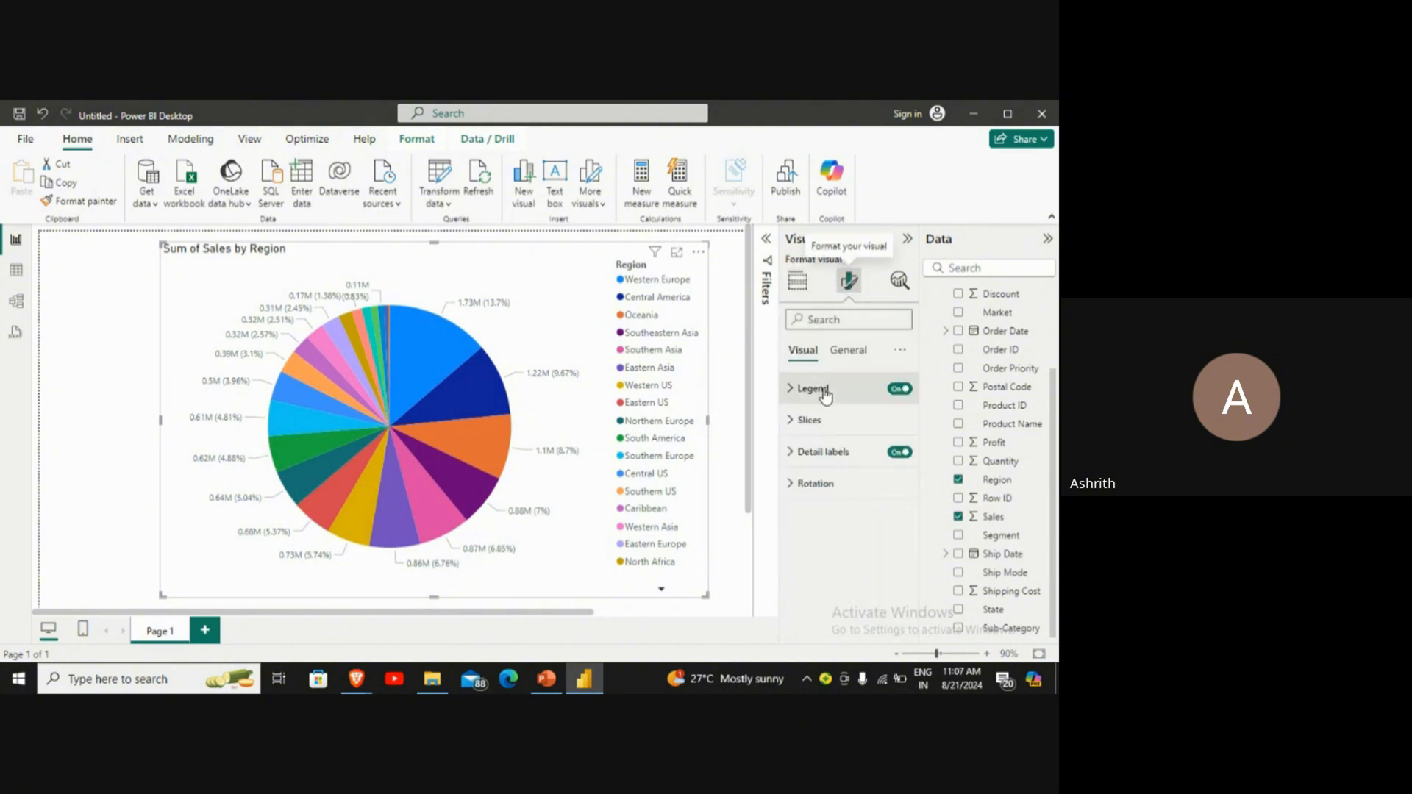
{"action": "left_click", "coordinate": [897, 453]}
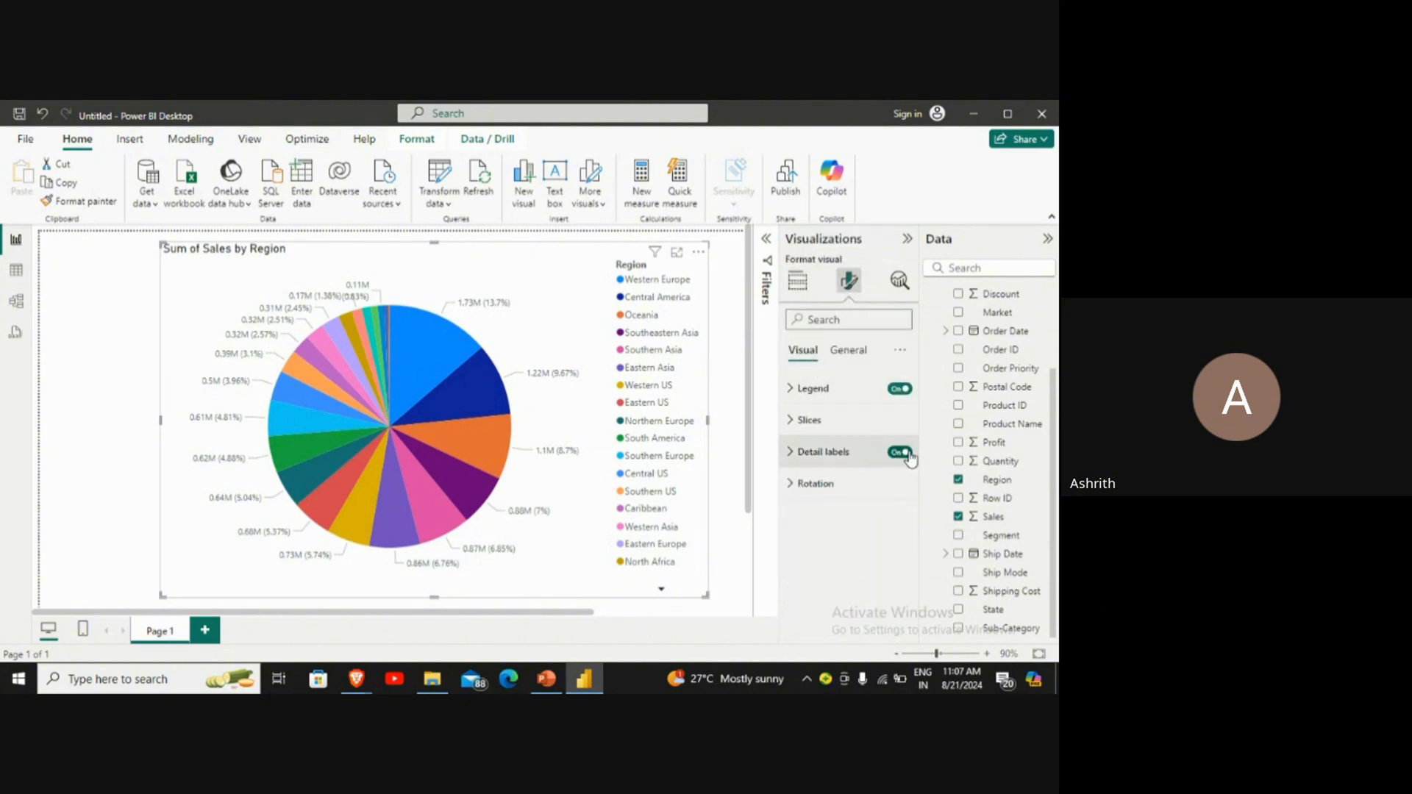
{"action": "left_click", "coordinate": [897, 453]}
{"action": "left_click", "coordinate": [805, 456]}
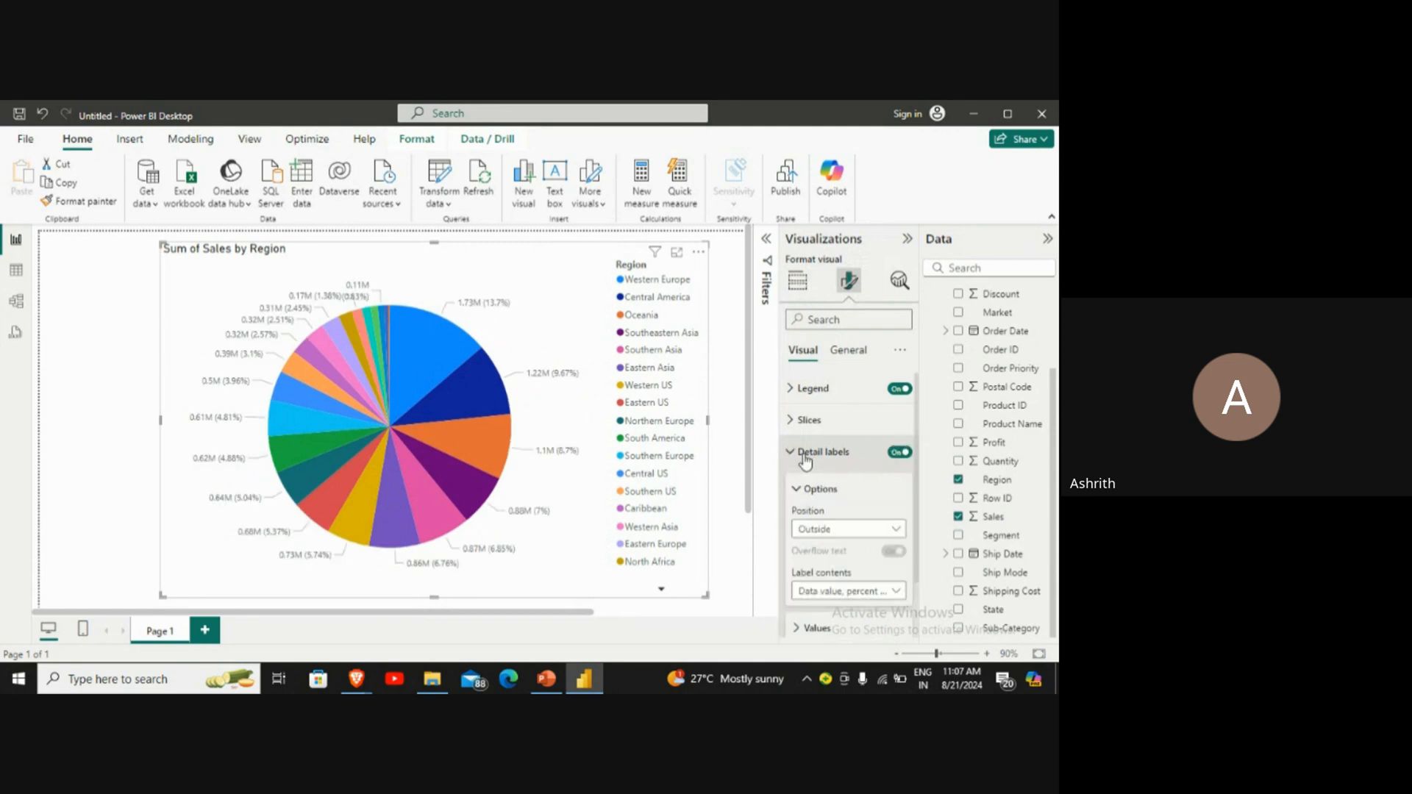
{"action": "scroll", "coordinate": [833, 468], "scroll_direction": "down", "scroll_amount": 1}
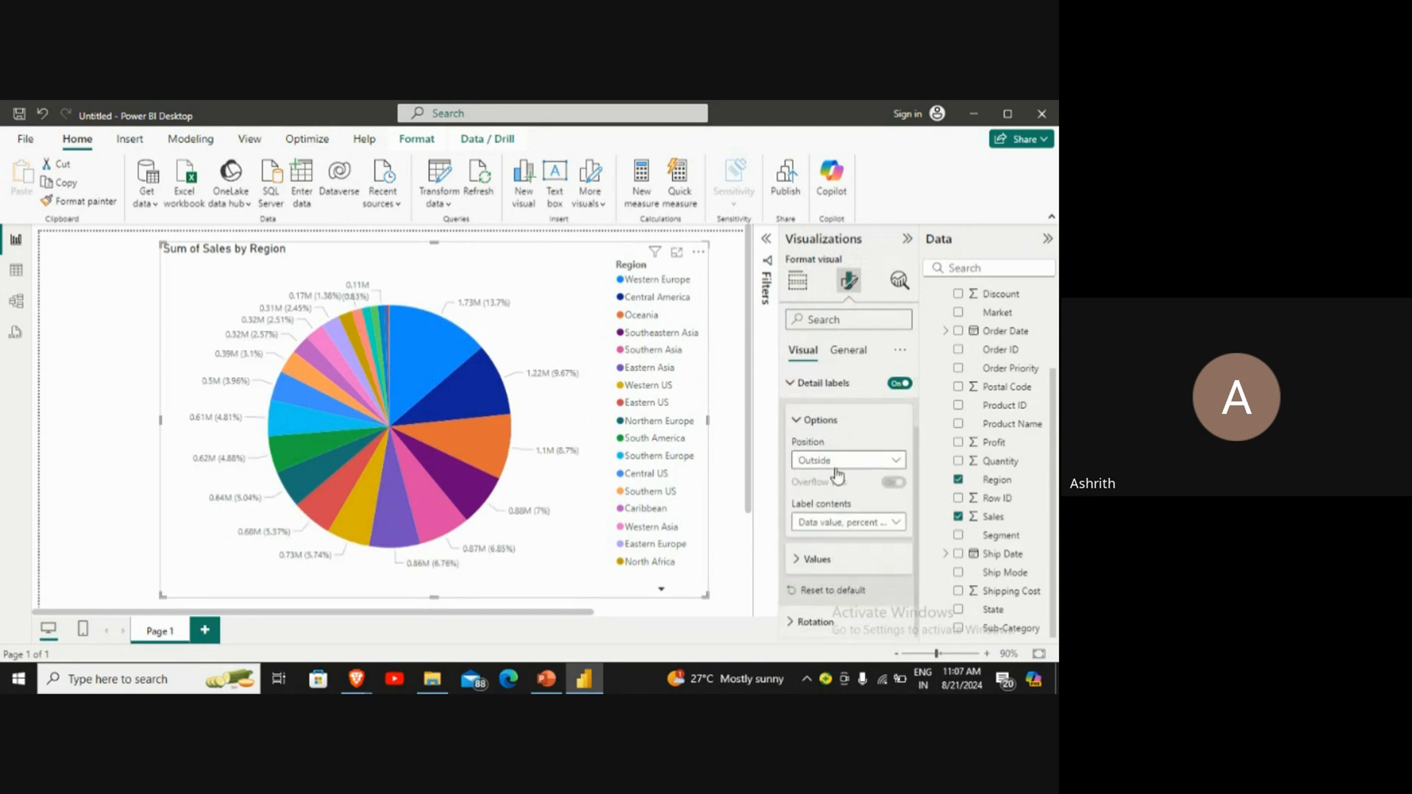
{"action": "left_click", "coordinate": [858, 524]}
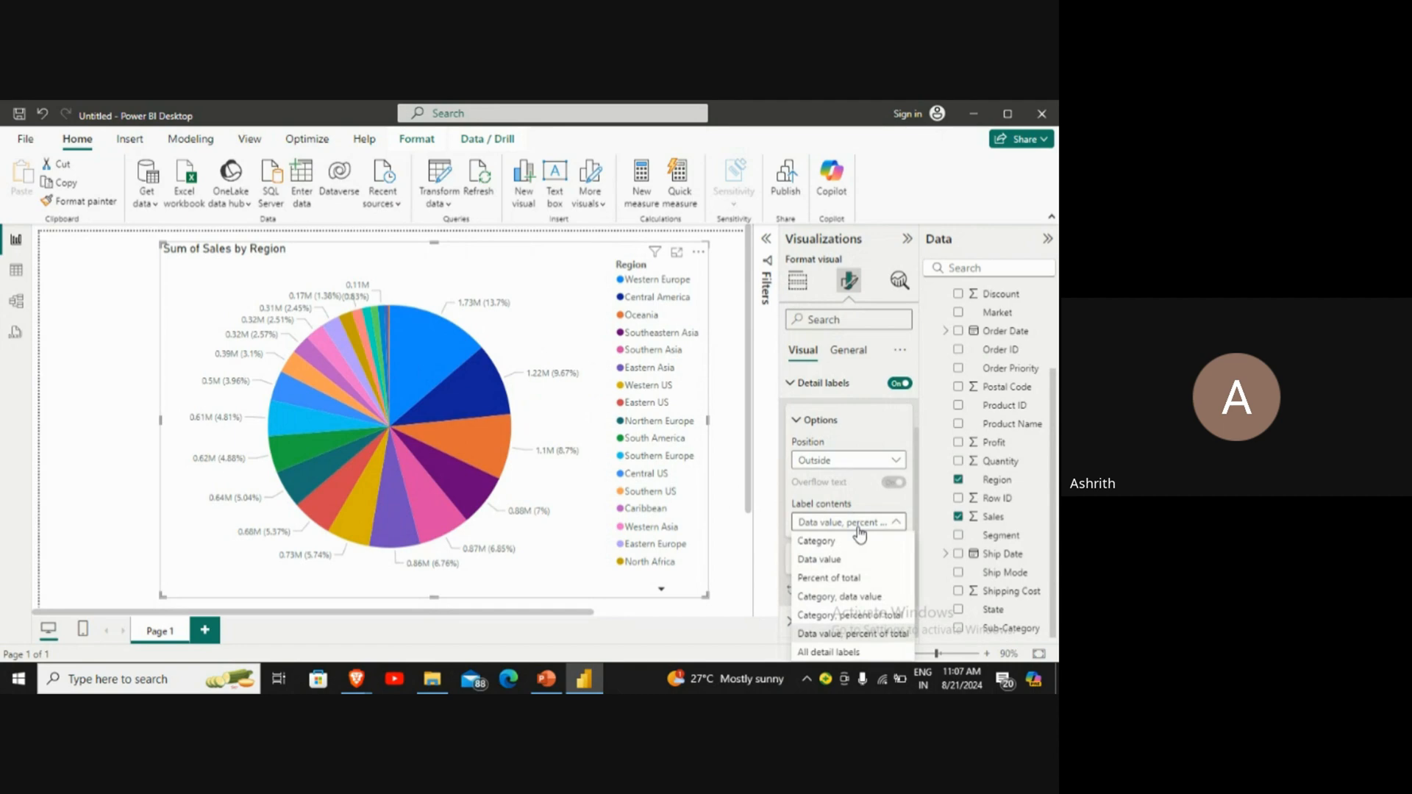
{"action": "left_click", "coordinate": [848, 652]}
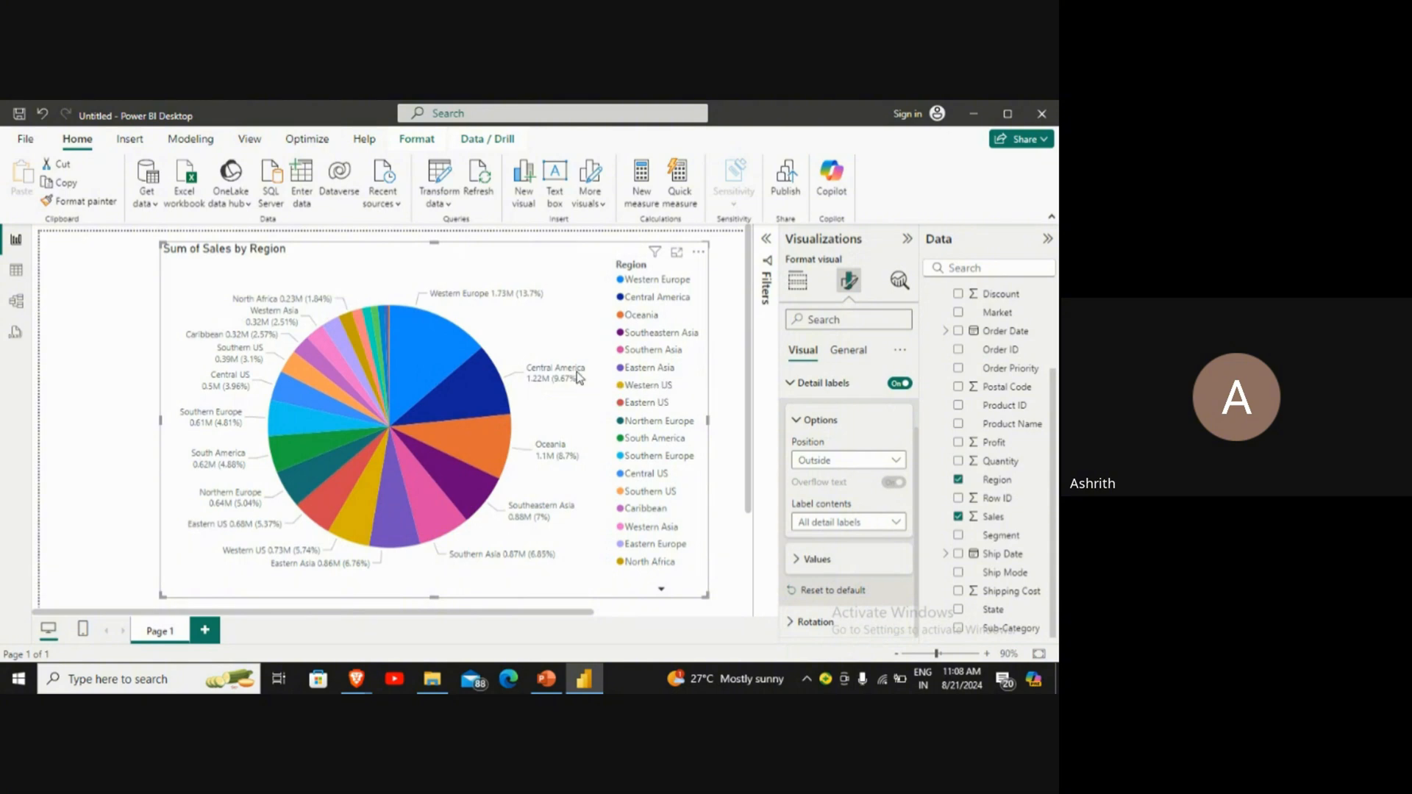
{"action": "mouse_move", "coordinate": [577, 372]}
Step: Convert the pie chart of Sales by Region to a donut chart, and convert that to a funnel chart
{"action": "left_click", "coordinate": [802, 281]}
{"action": "mouse_move", "coordinate": [414, 362]}
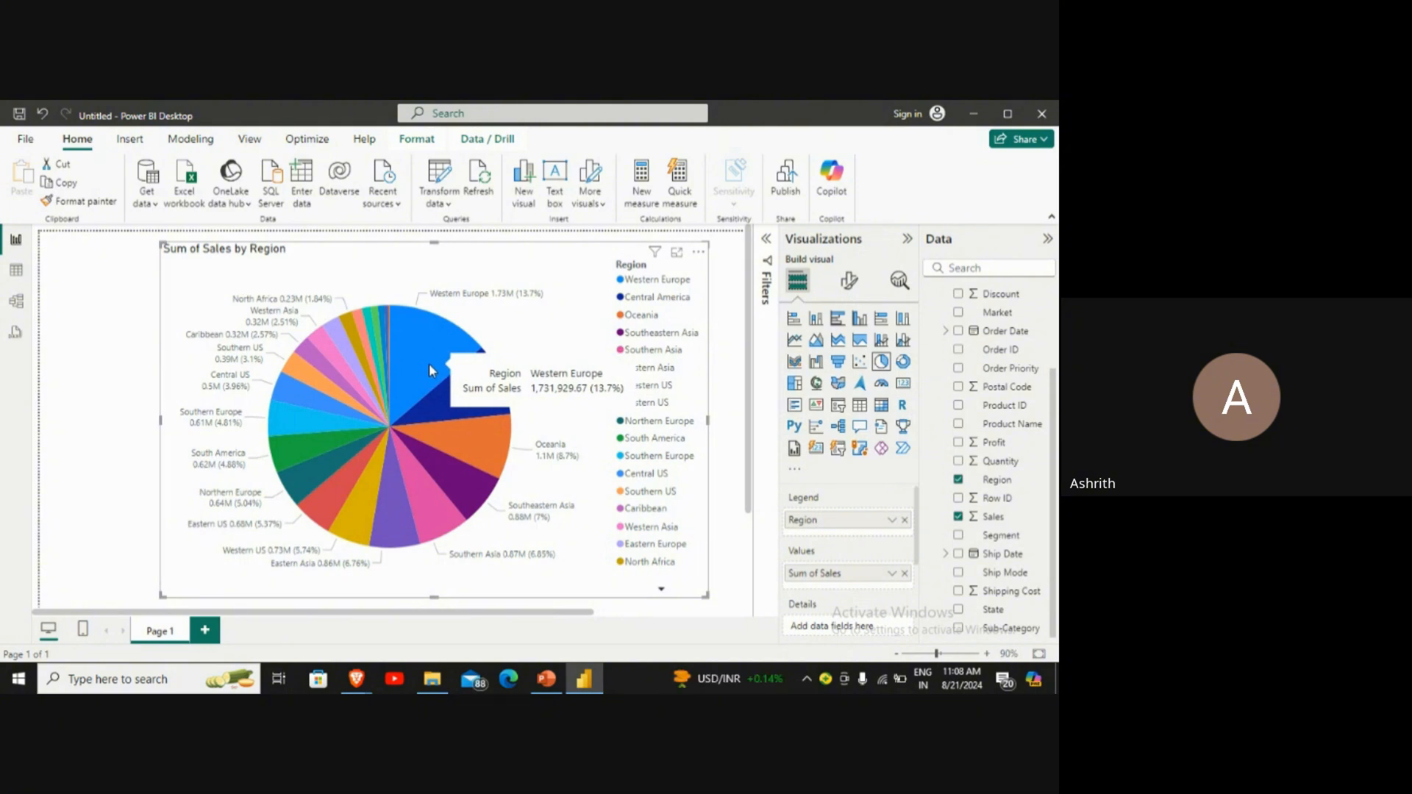
{"action": "left_click", "coordinate": [903, 361]}
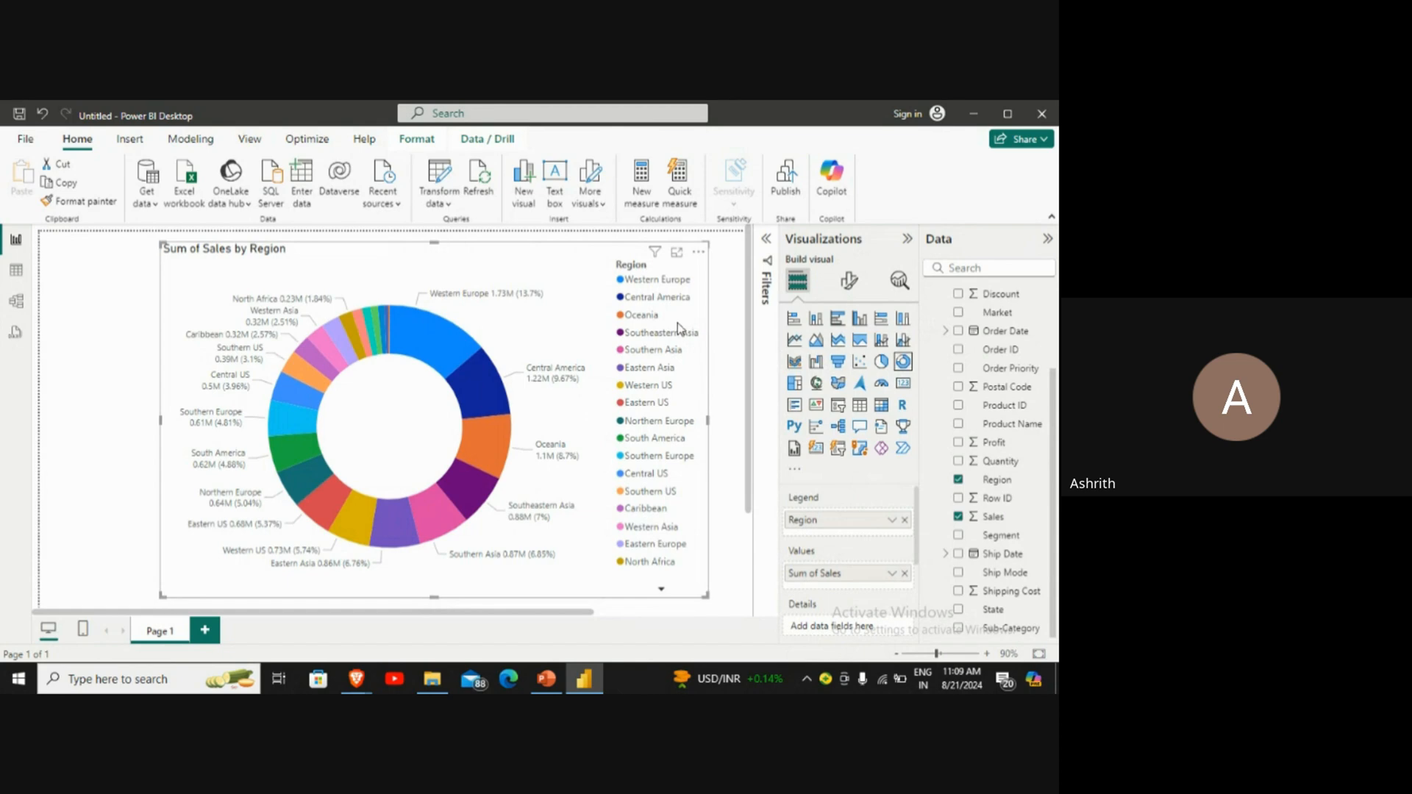
{"action": "left_click", "coordinate": [837, 364]}
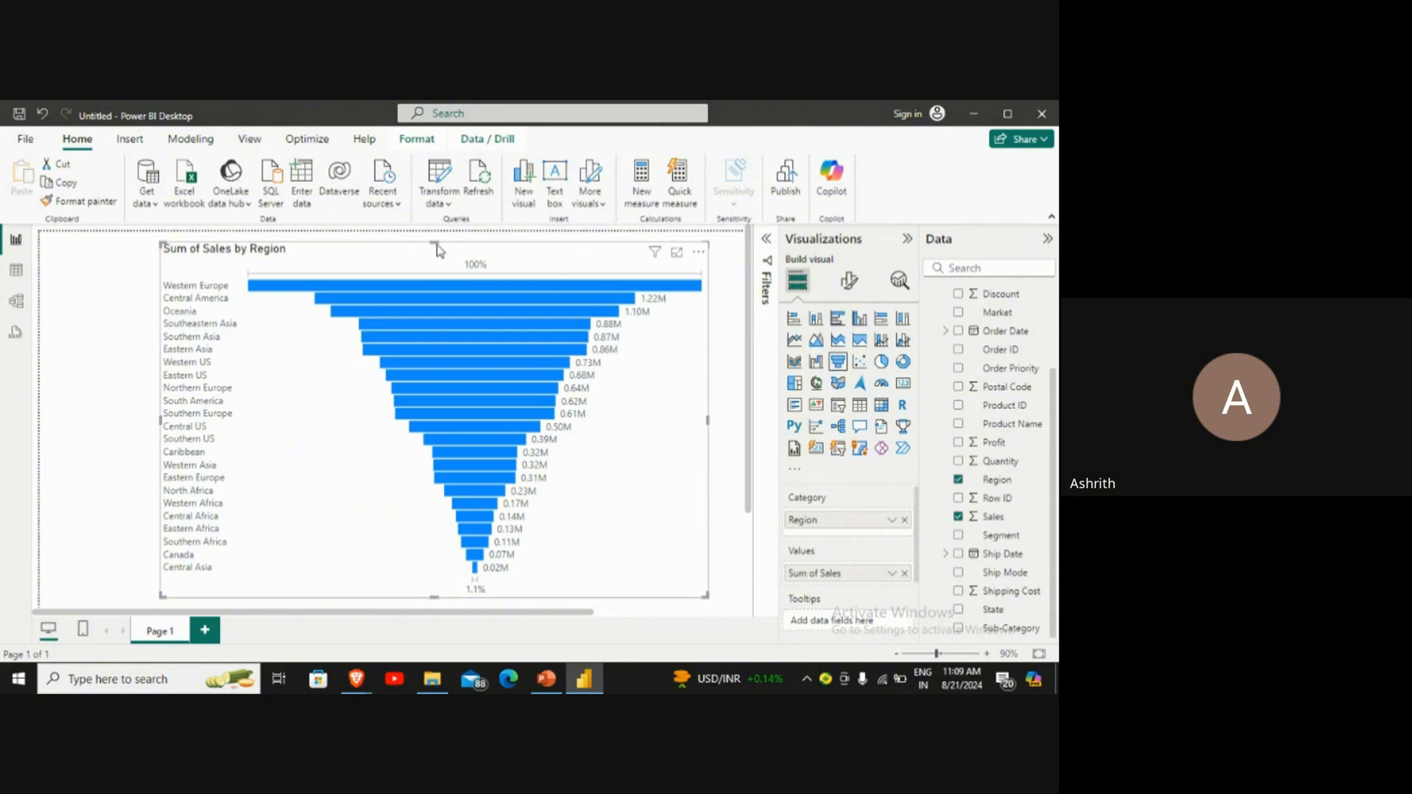
{"action": "left_click_drag", "start_coordinate": [475, 613], "coordinate": [505, 613]}
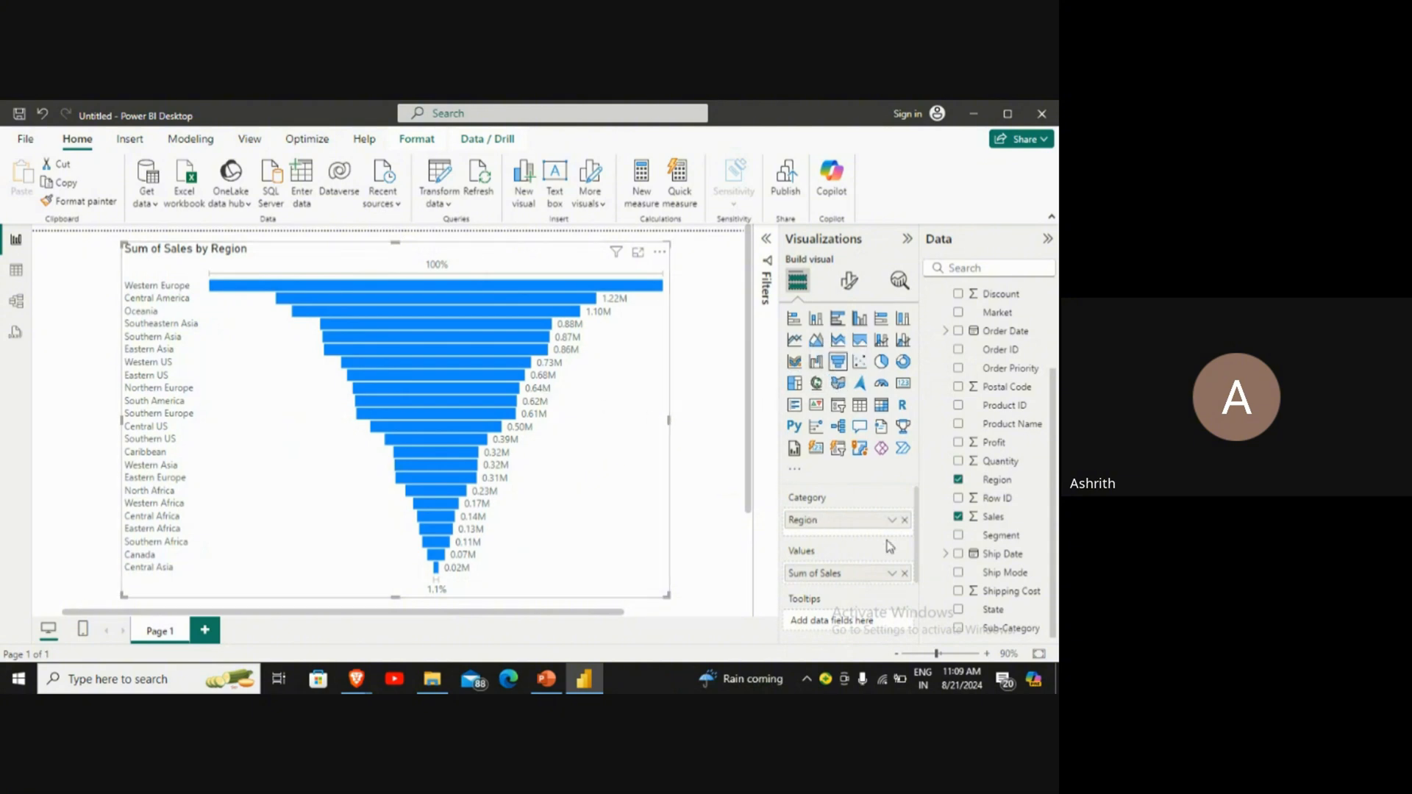
Step: Remove the Region field from the funnel chart's category, and change the visual to a filled map
{"action": "left_click", "coordinate": [906, 521]}
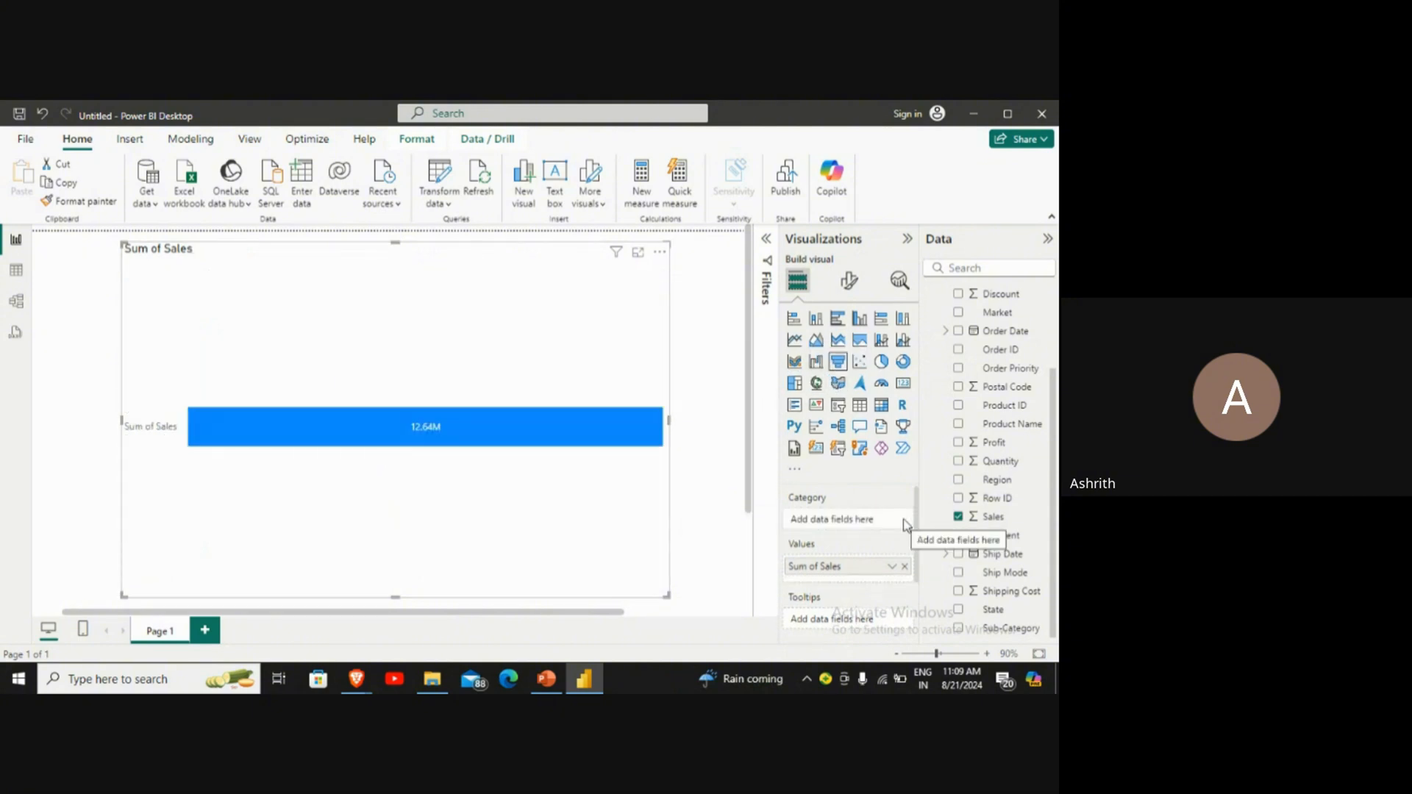
{"action": "left_click", "coordinate": [838, 384]}
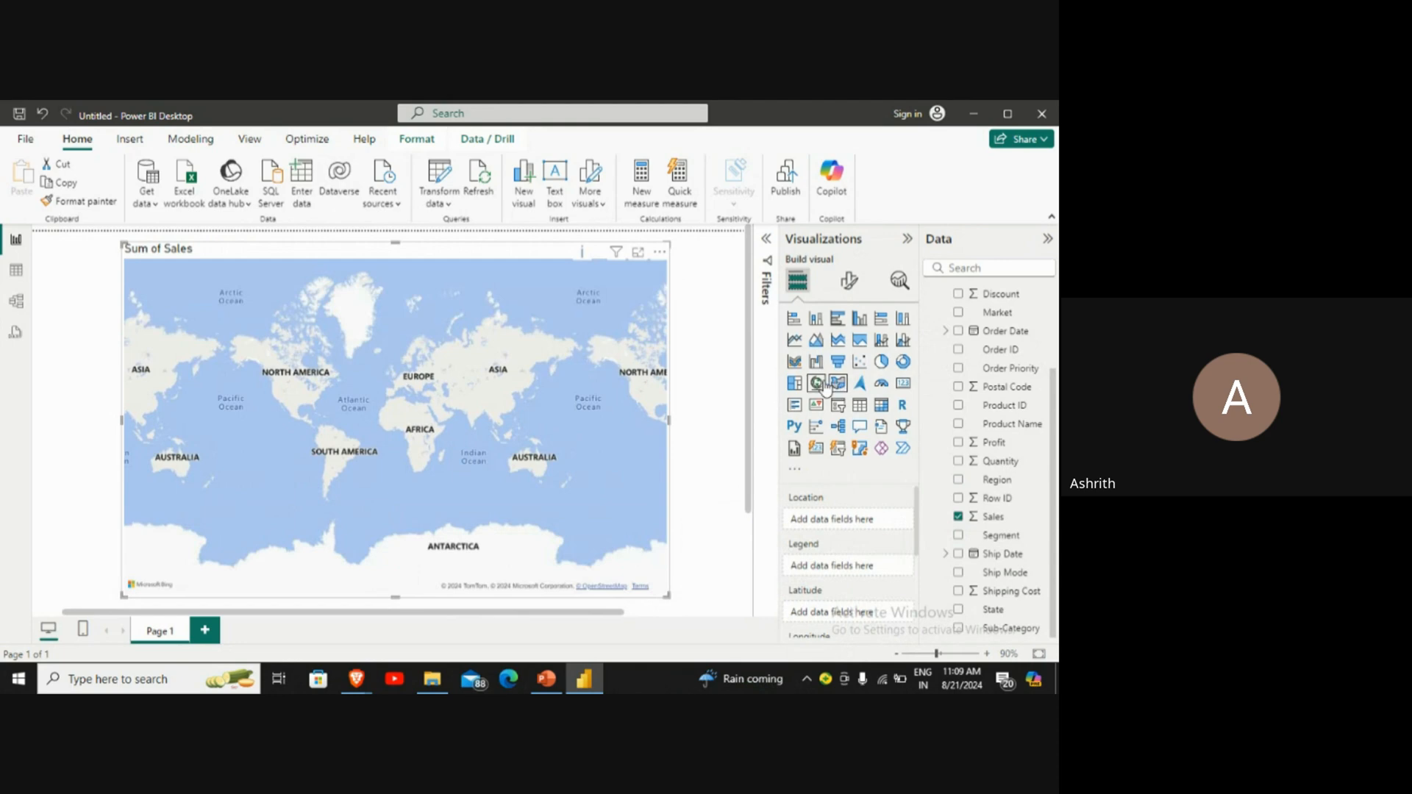
{"action": "left_click", "coordinate": [816, 384]}
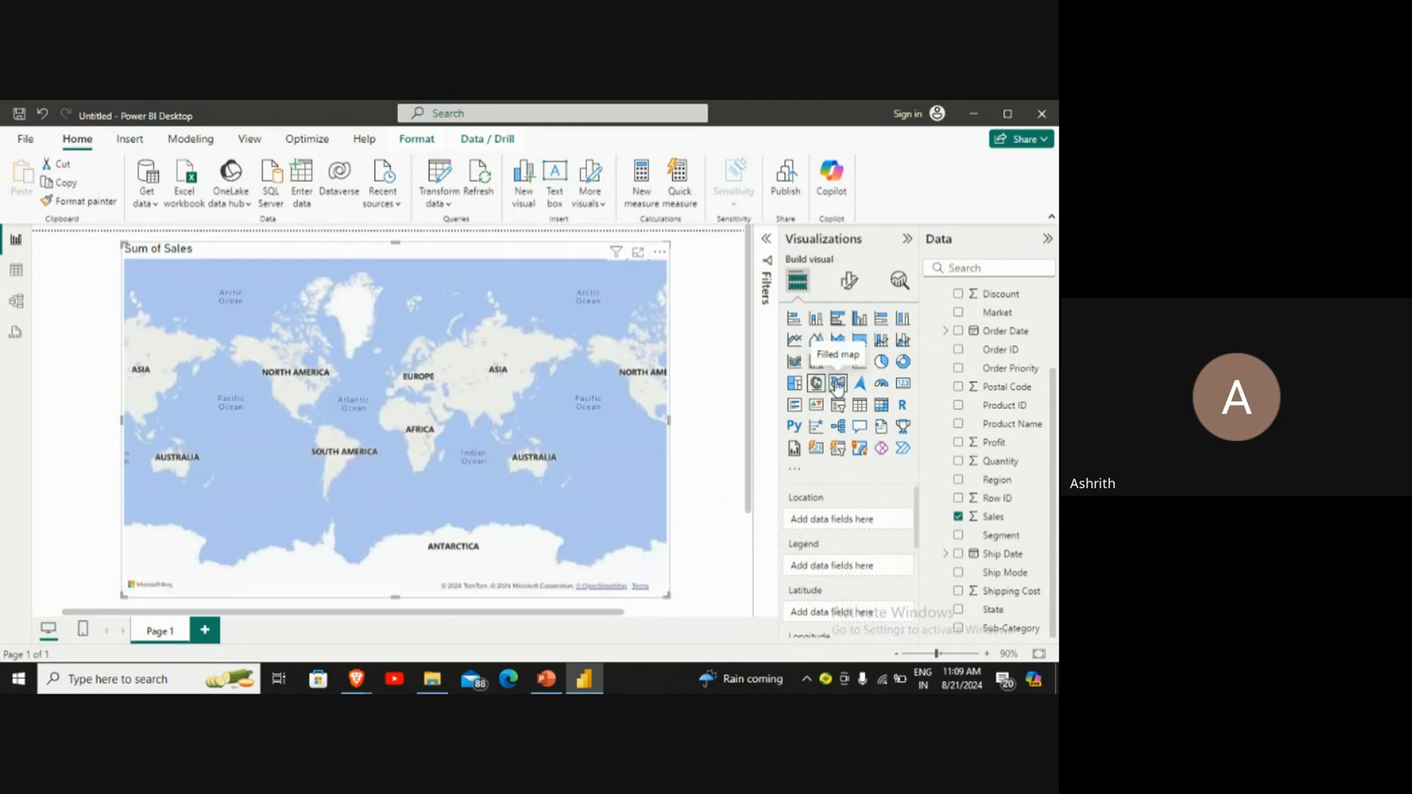
{"action": "left_click", "coordinate": [837, 384]}
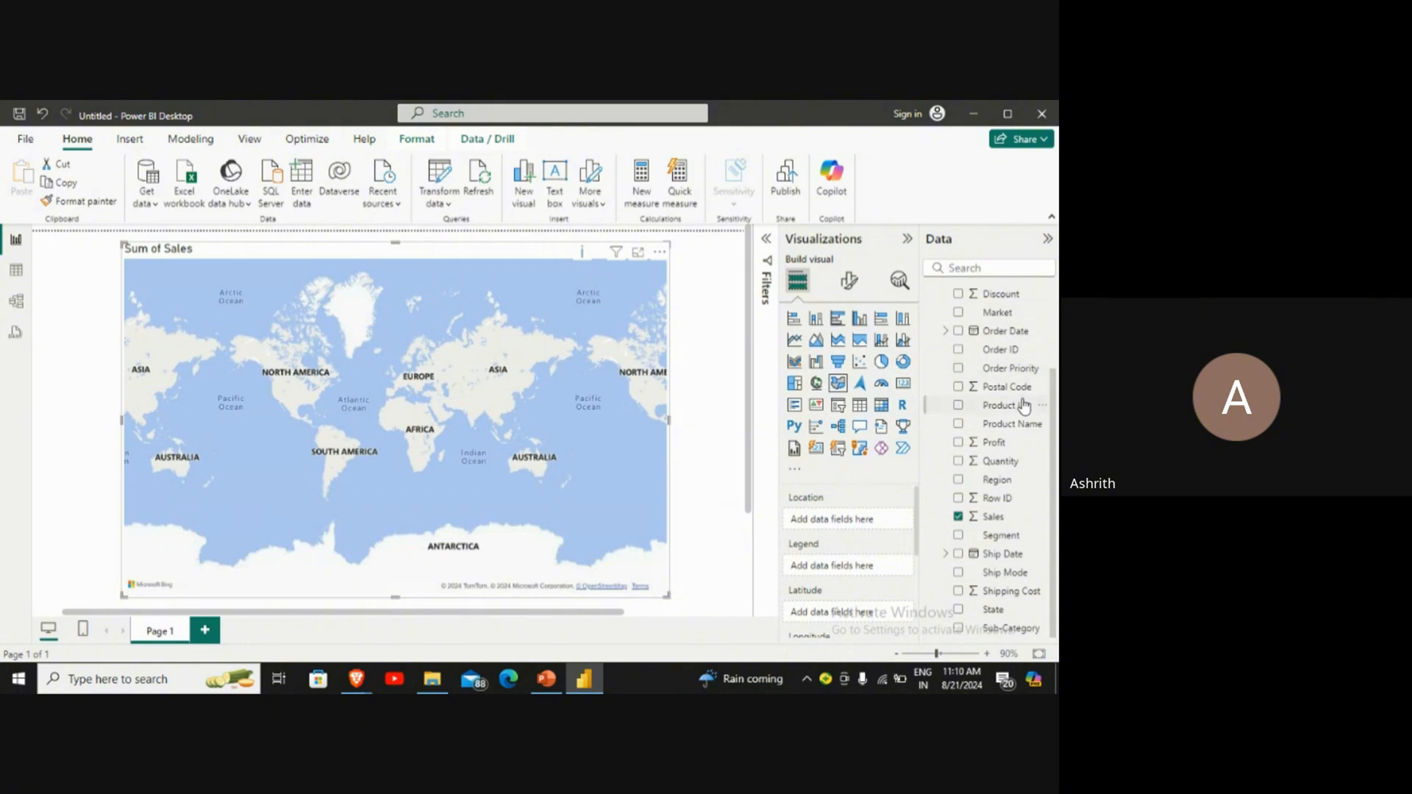
Step: Assign the Country field to the filled map's location and the Sales field to its legend
{"action": "scroll", "coordinate": [1024, 404], "scroll_direction": "up", "scroll_amount": 3}
{"action": "left_click_drag", "start_coordinate": [1001, 350], "coordinate": [871, 518]}
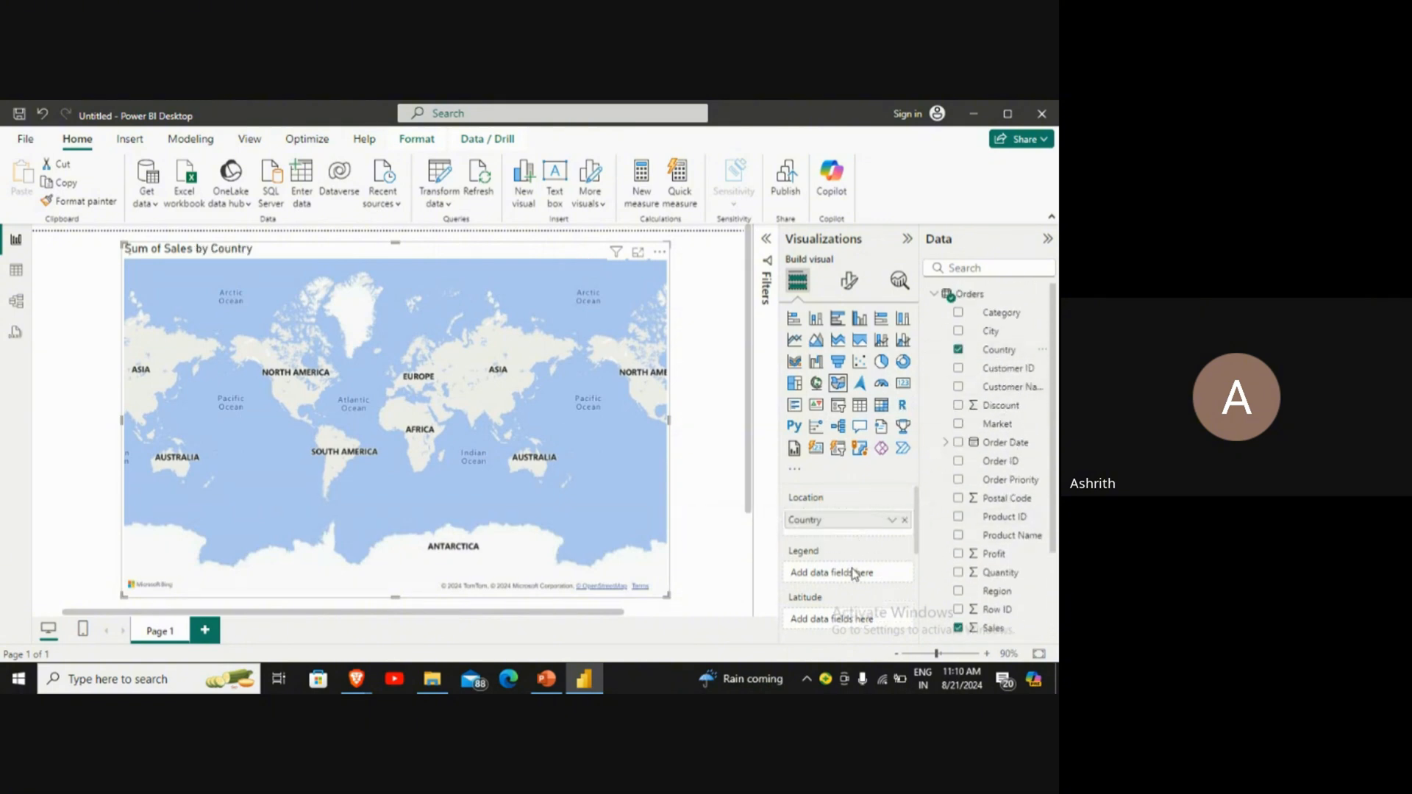
{"action": "scroll", "coordinate": [1008, 559], "scroll_direction": "down", "scroll_amount": 2}
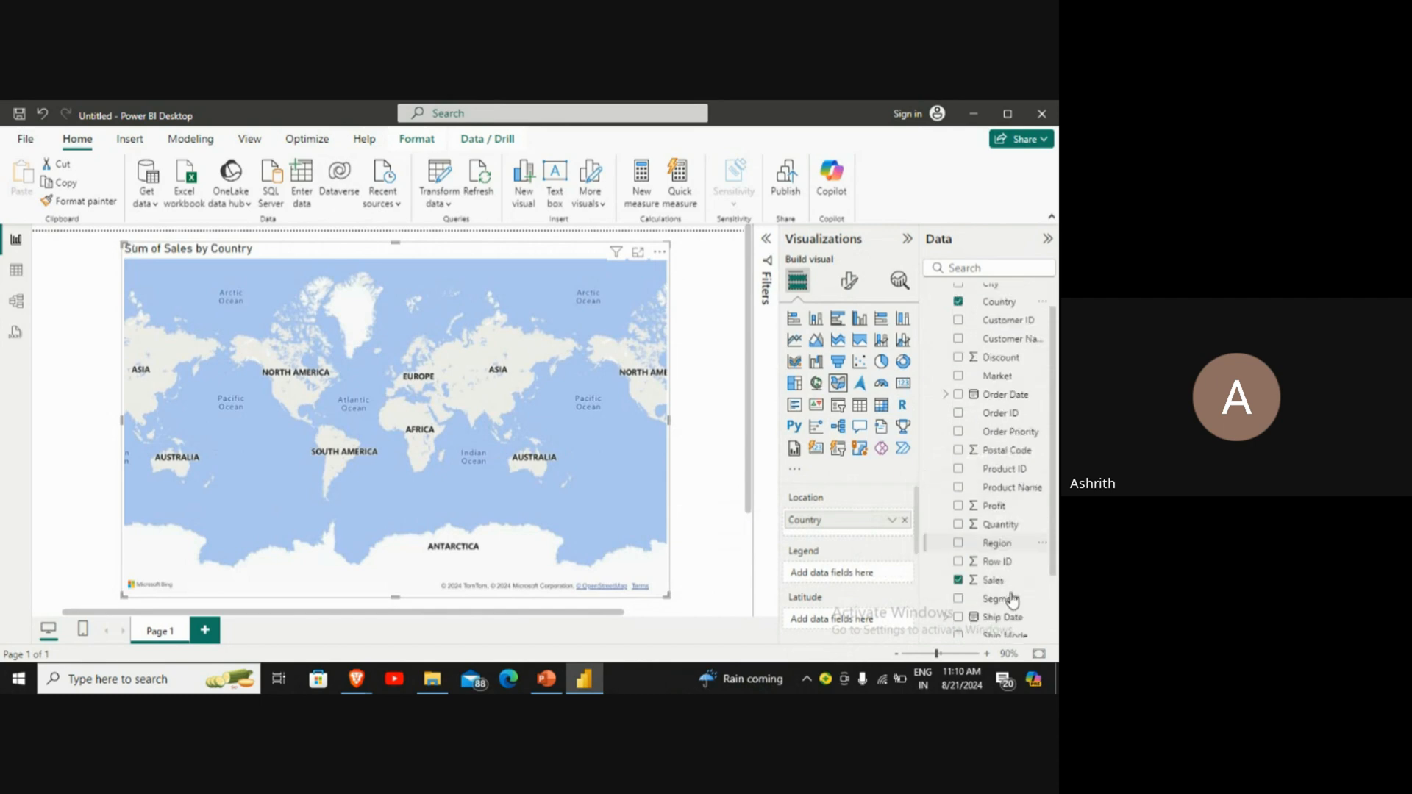
{"action": "scroll", "coordinate": [1011, 600], "scroll_direction": "down", "scroll_amount": 2}
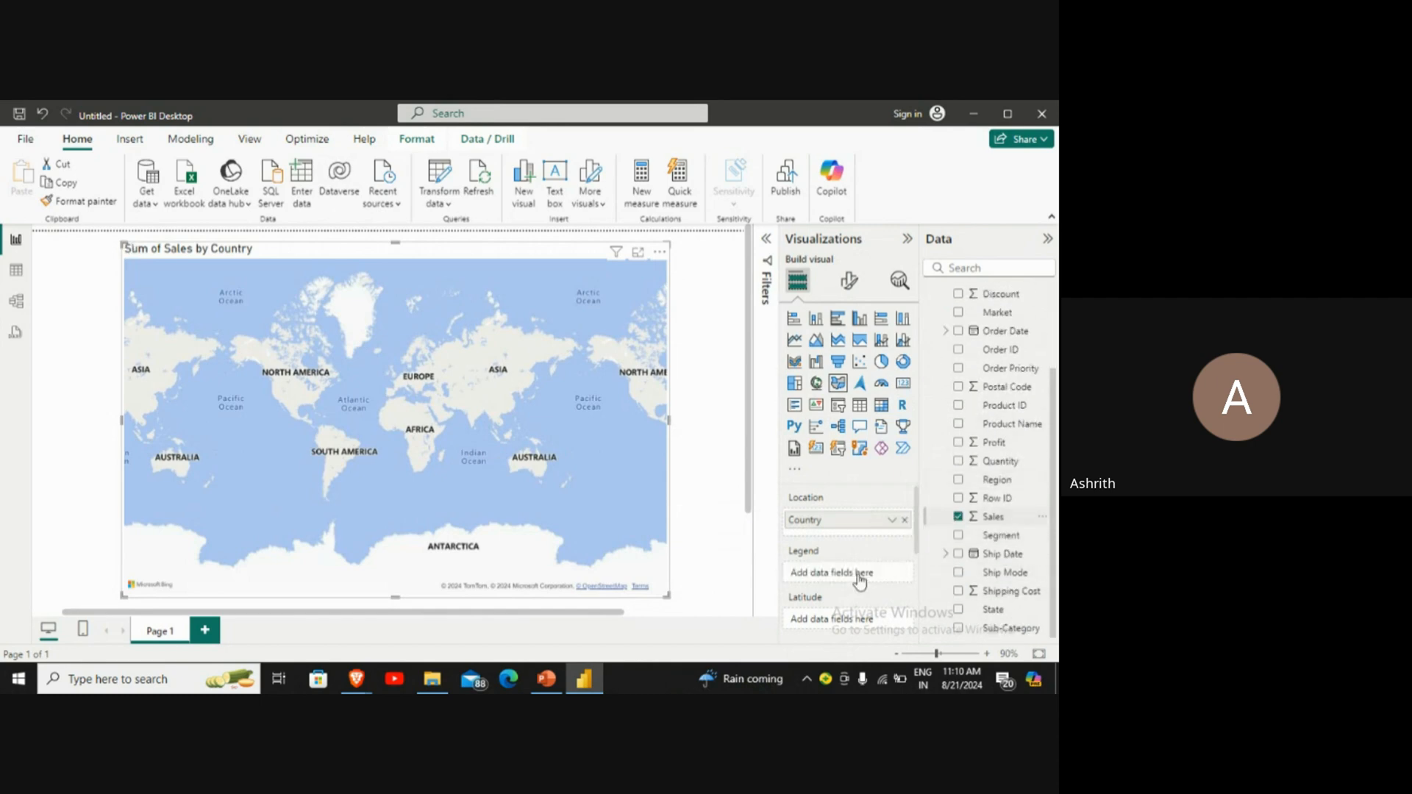
{"action": "scroll", "coordinate": [864, 579], "scroll_direction": "up", "scroll_amount": 5}
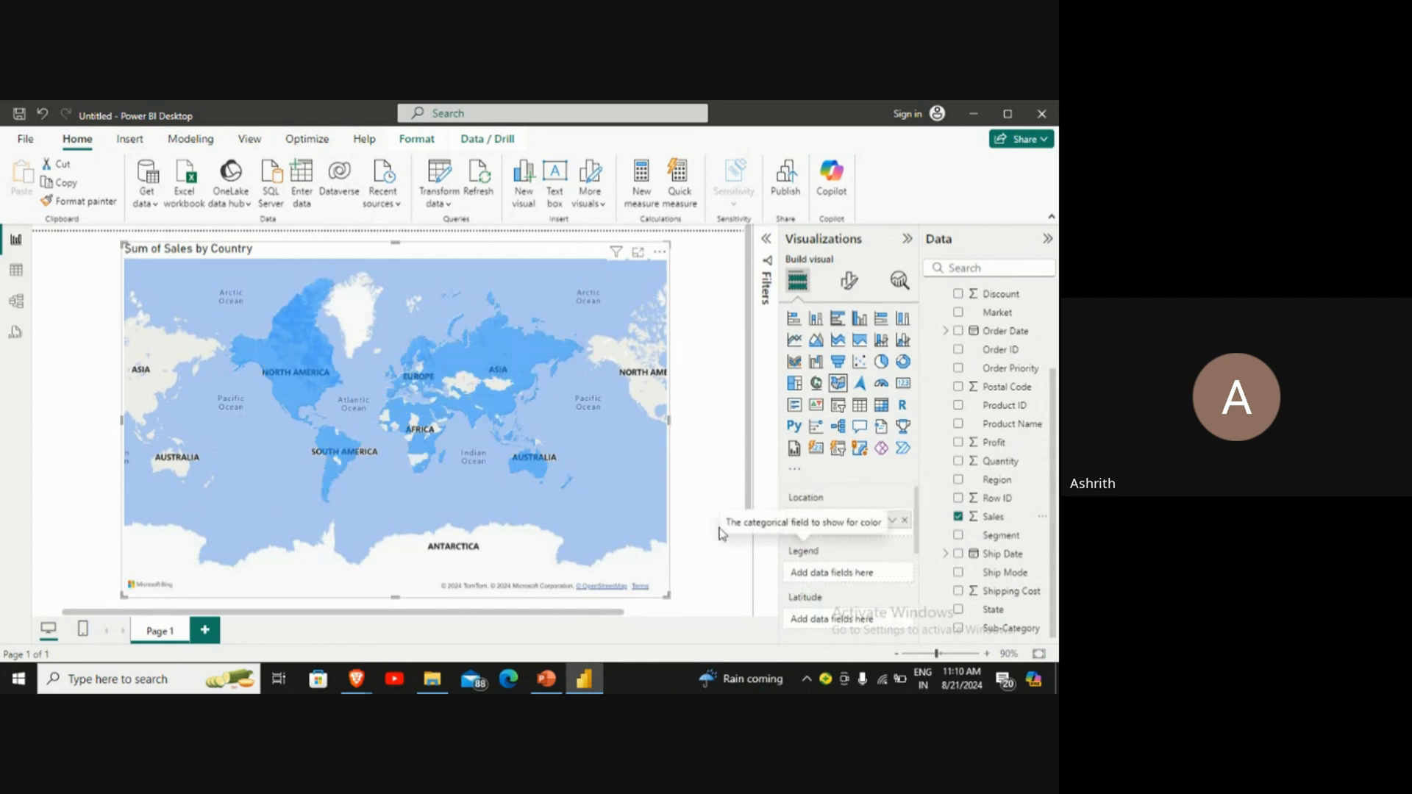
{"action": "left_click_drag", "start_coordinate": [992, 524], "coordinate": [894, 577]}
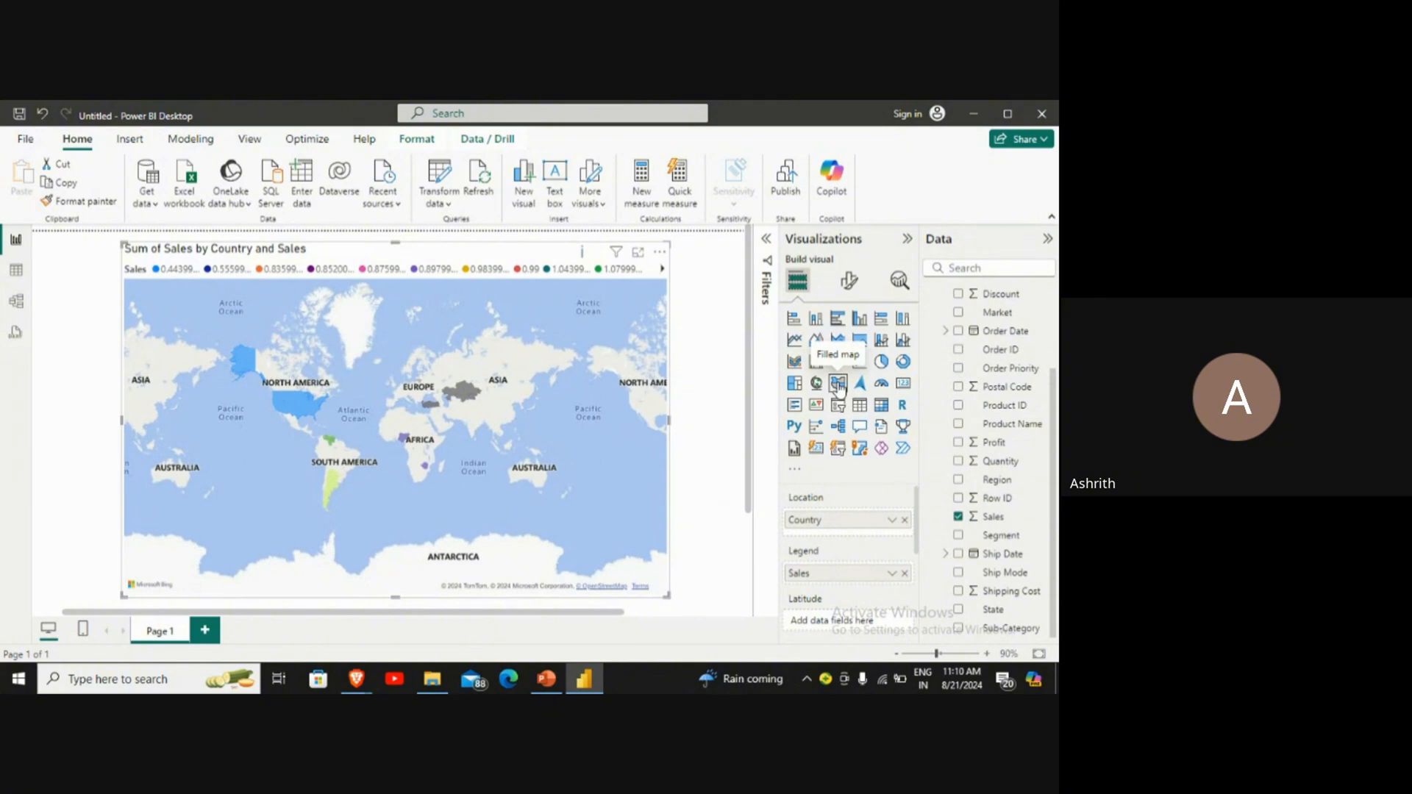
Step: Examine the sales values of the coloured countries on the filled map across the Americas, Africa and Asia
{"action": "left_click_drag", "start_coordinate": [304, 394], "coordinate": [307, 394]}
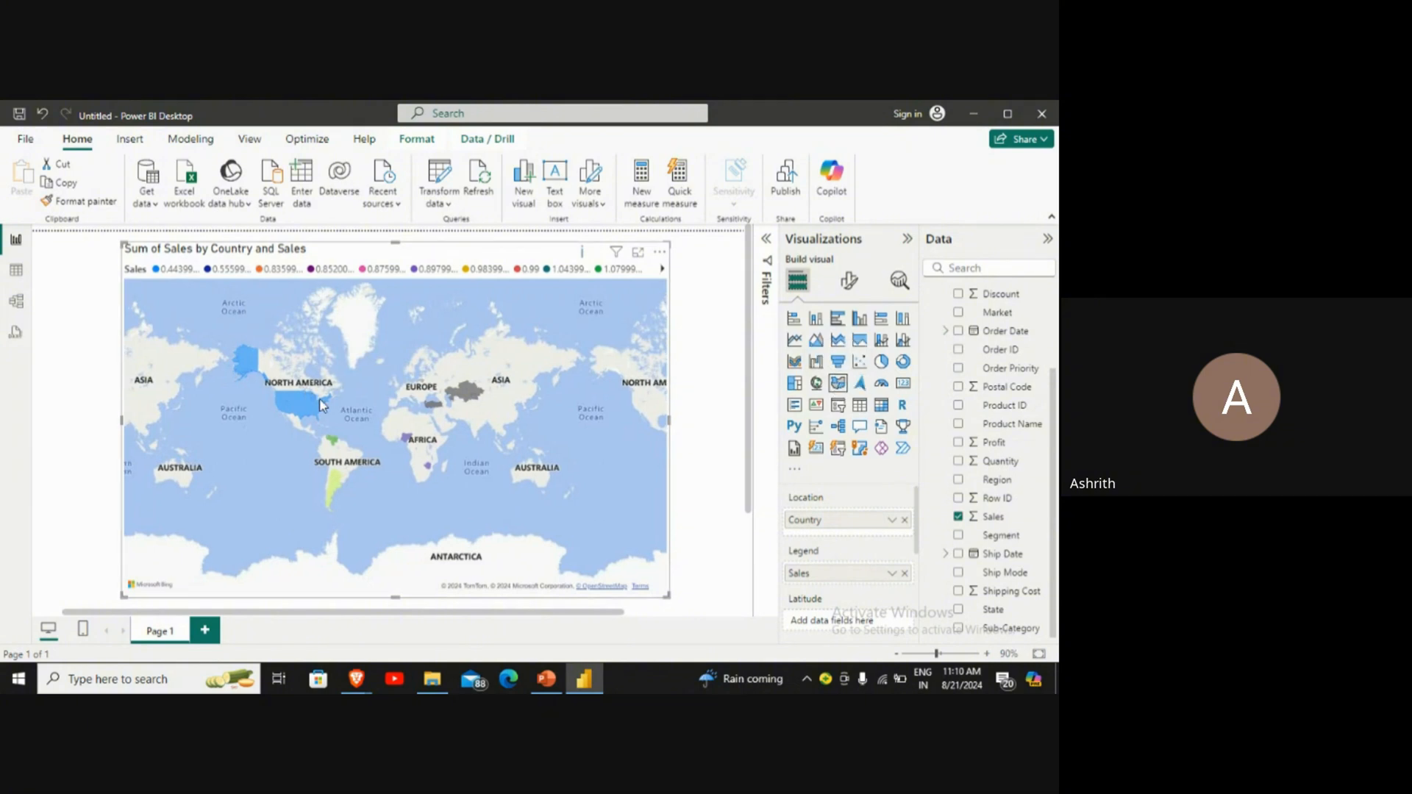
{"action": "scroll", "coordinate": [337, 429], "scroll_direction": "up", "scroll_amount": 2}
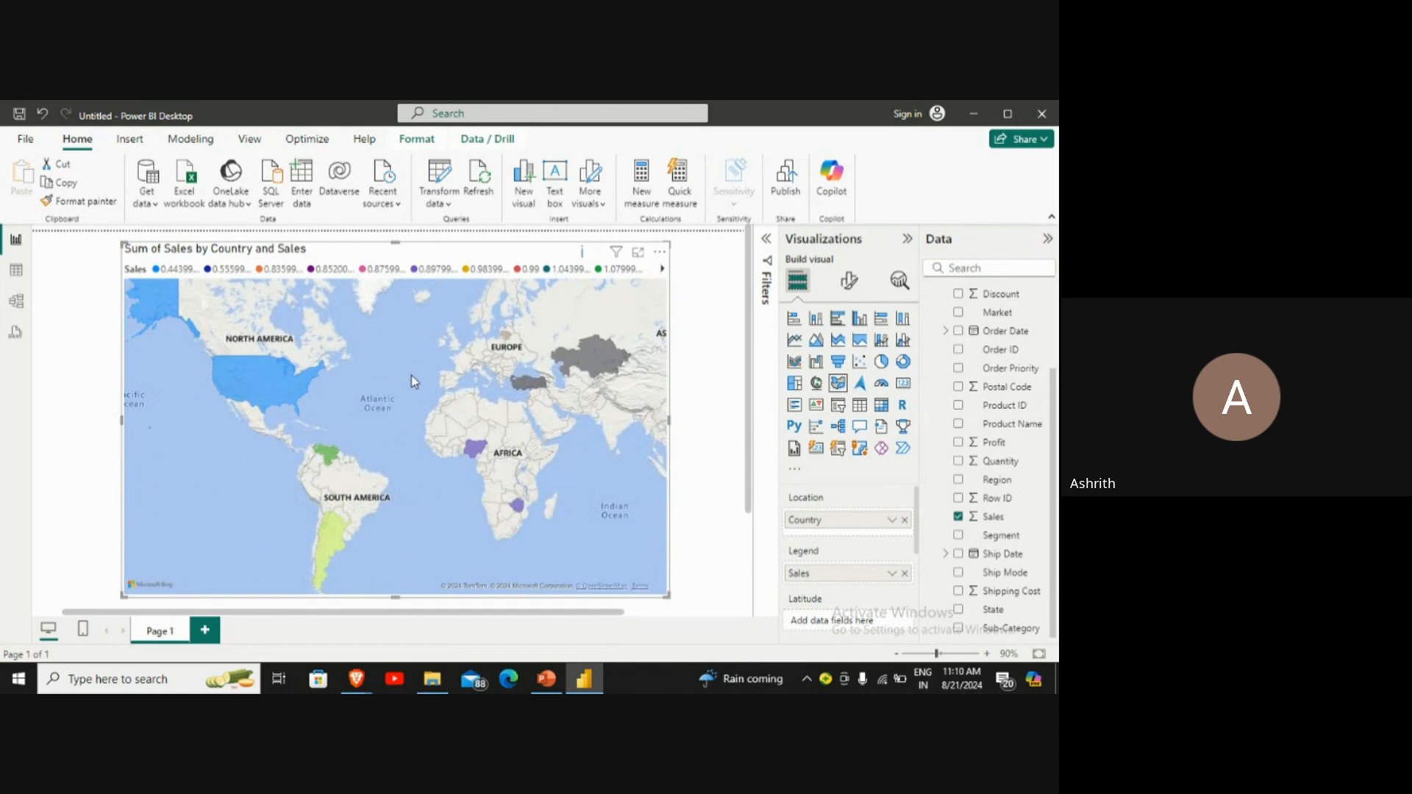
{"action": "left_click_drag", "start_coordinate": [412, 375], "coordinate": [459, 425]}
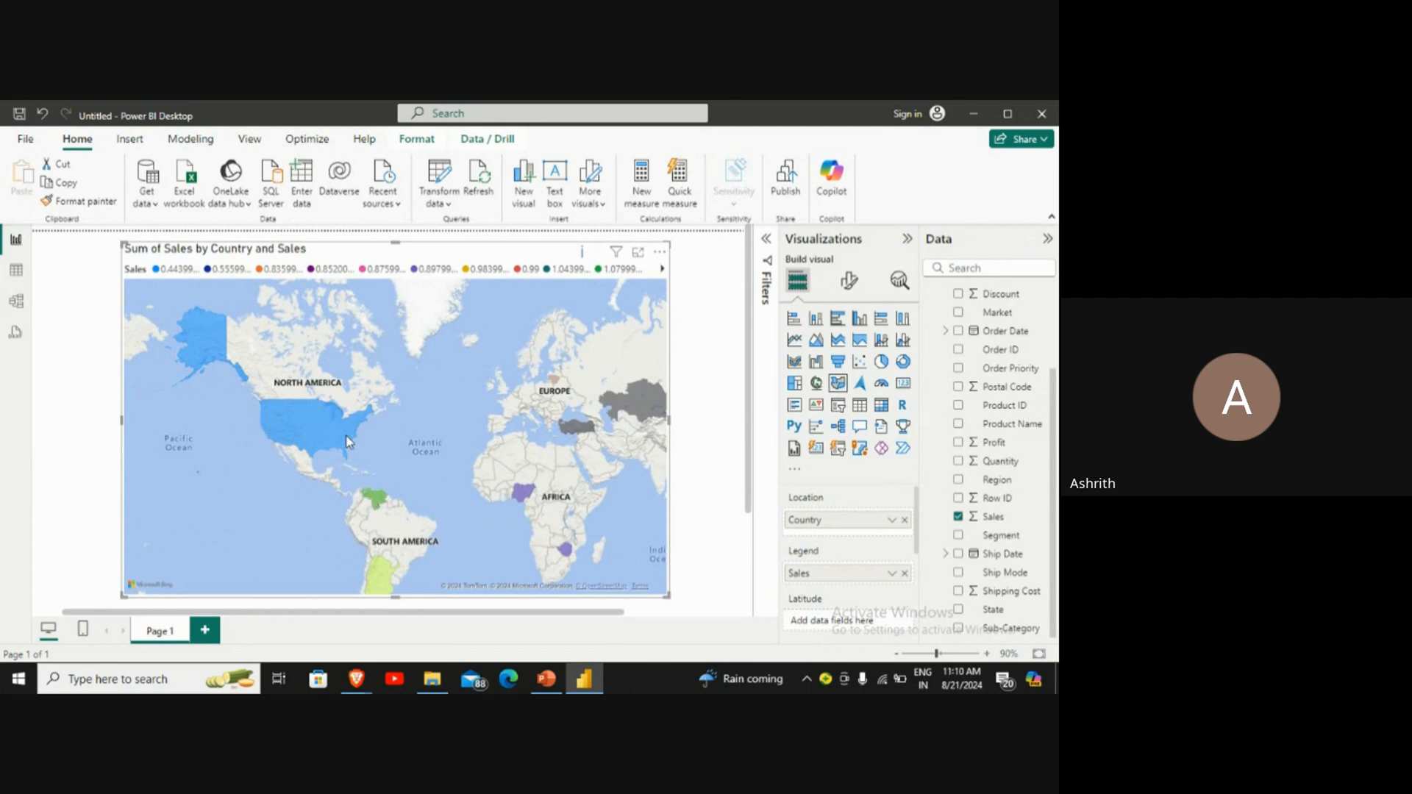
{"action": "left_click_drag", "start_coordinate": [514, 484], "coordinate": [363, 461]}
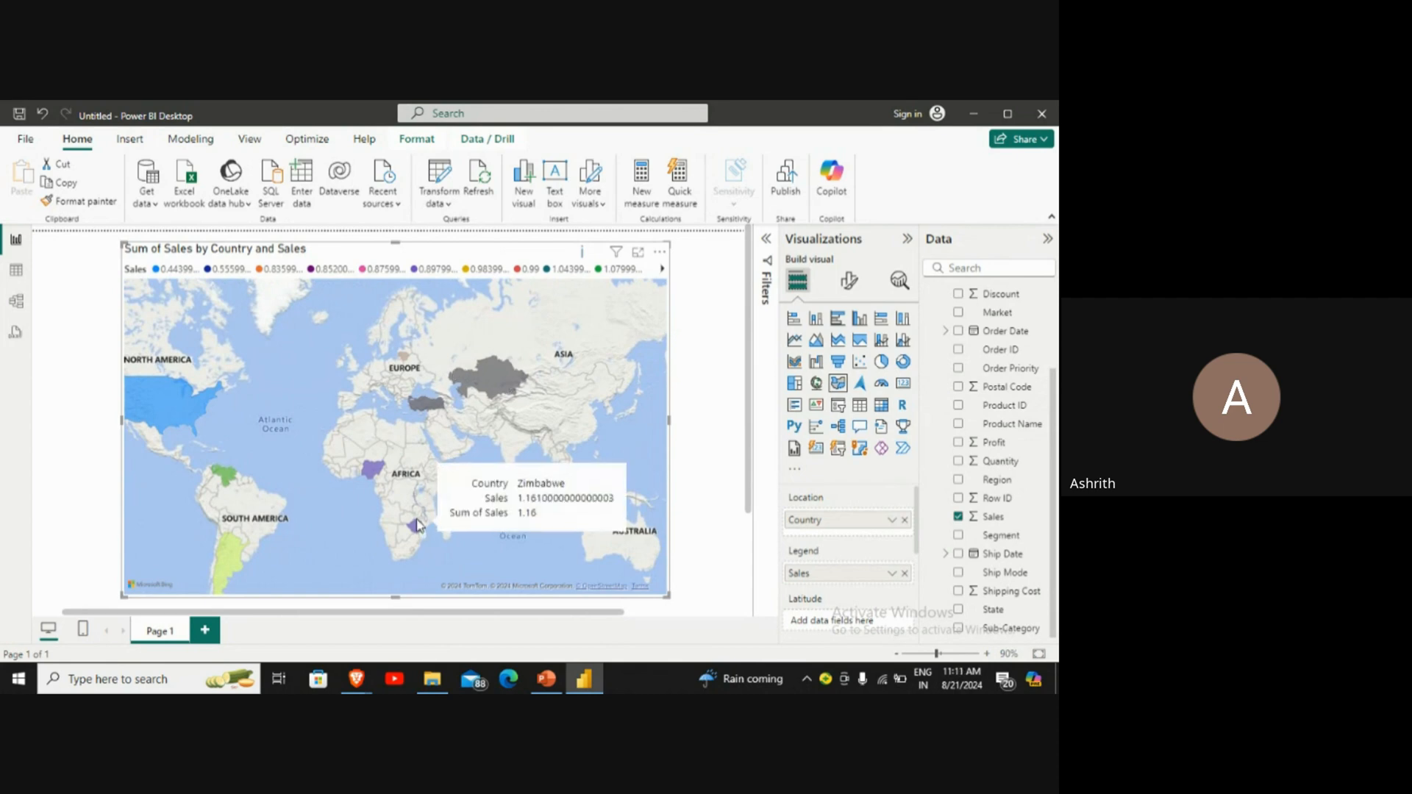
{"action": "left_click_drag", "start_coordinate": [395, 475], "coordinate": [468, 433]}
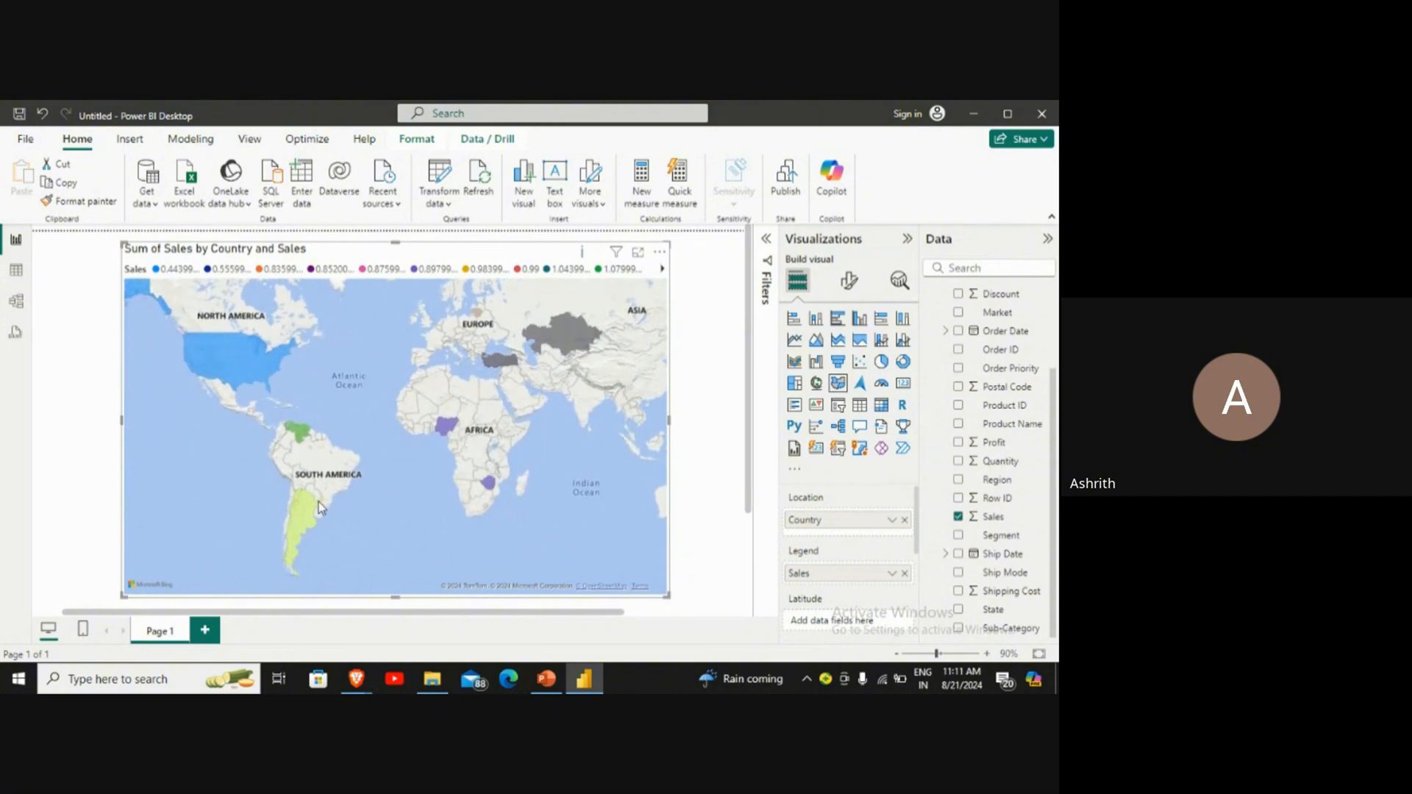
{"action": "mouse_move", "coordinate": [304, 443]}
{"action": "left_click_drag", "start_coordinate": [304, 443], "coordinate": [353, 483]}
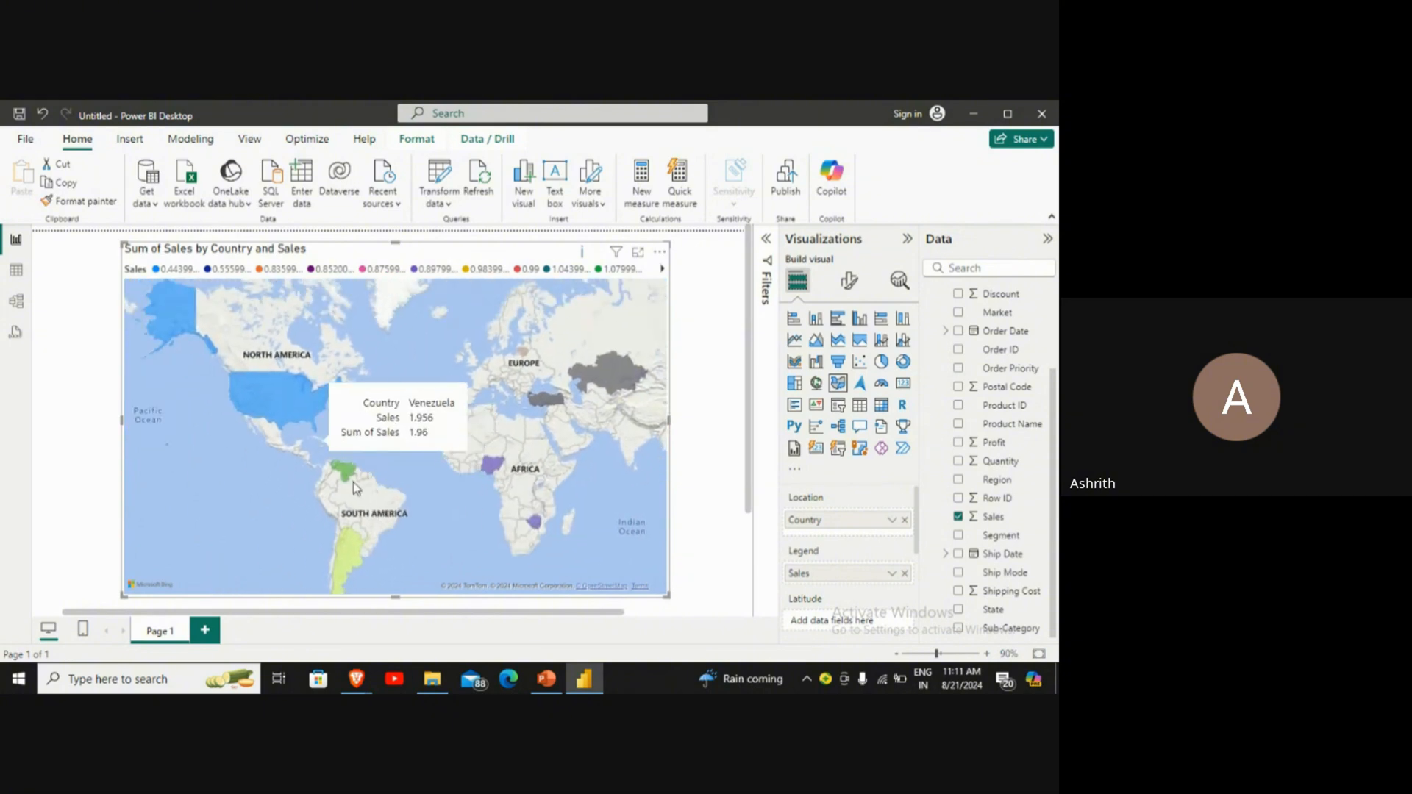
{"action": "mouse_move", "coordinate": [355, 565]}
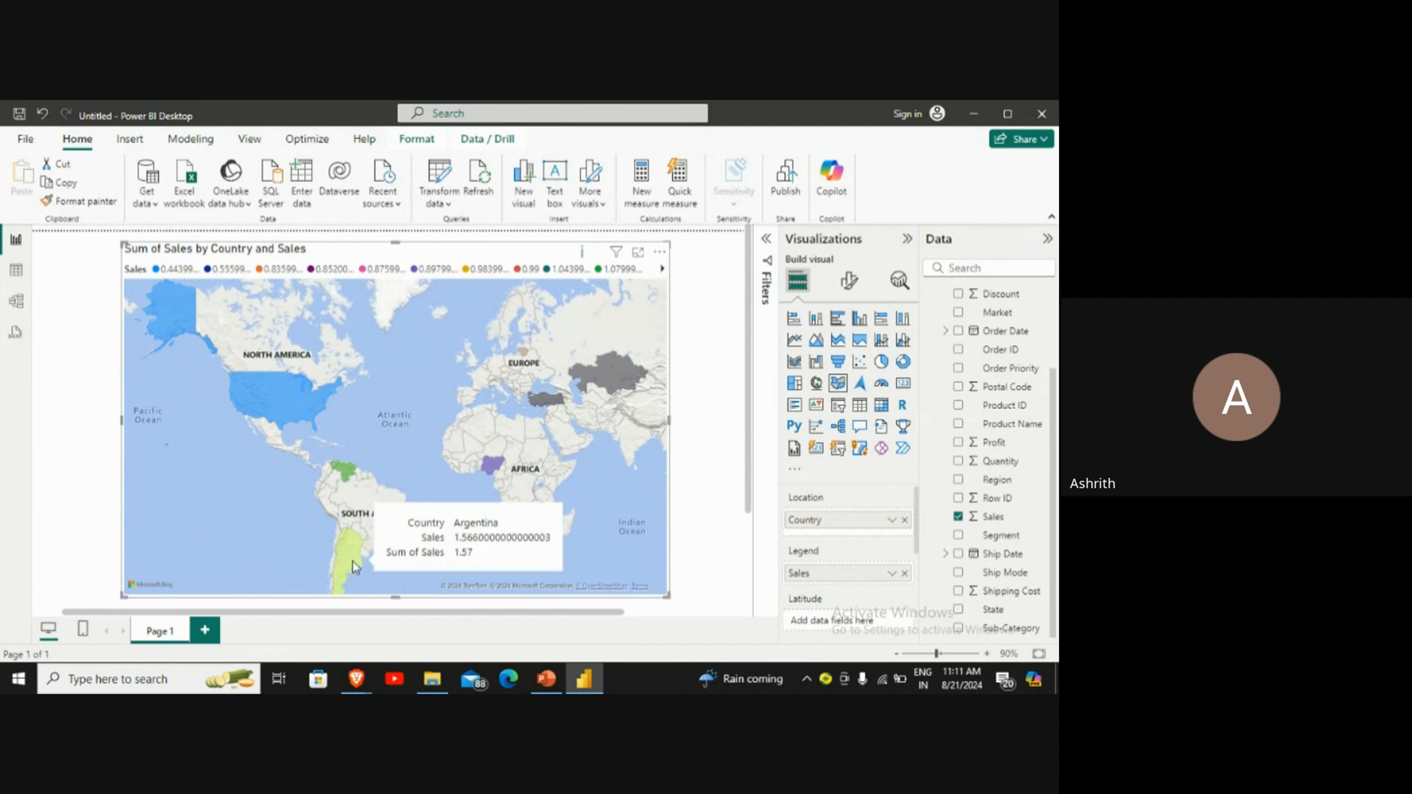
{"action": "mouse_move", "coordinate": [350, 482]}
{"action": "mouse_move", "coordinate": [263, 388]}
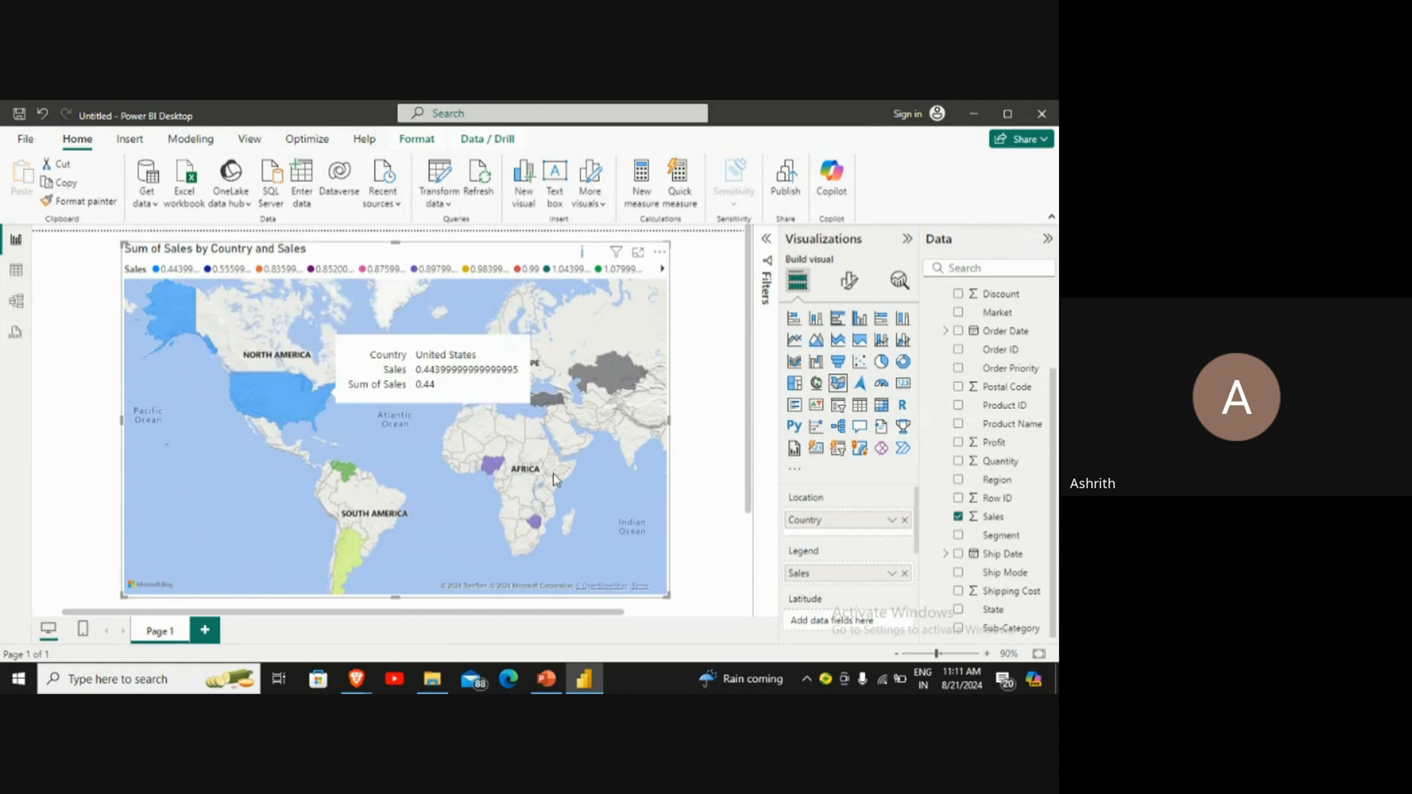
{"action": "mouse_move", "coordinate": [603, 386]}
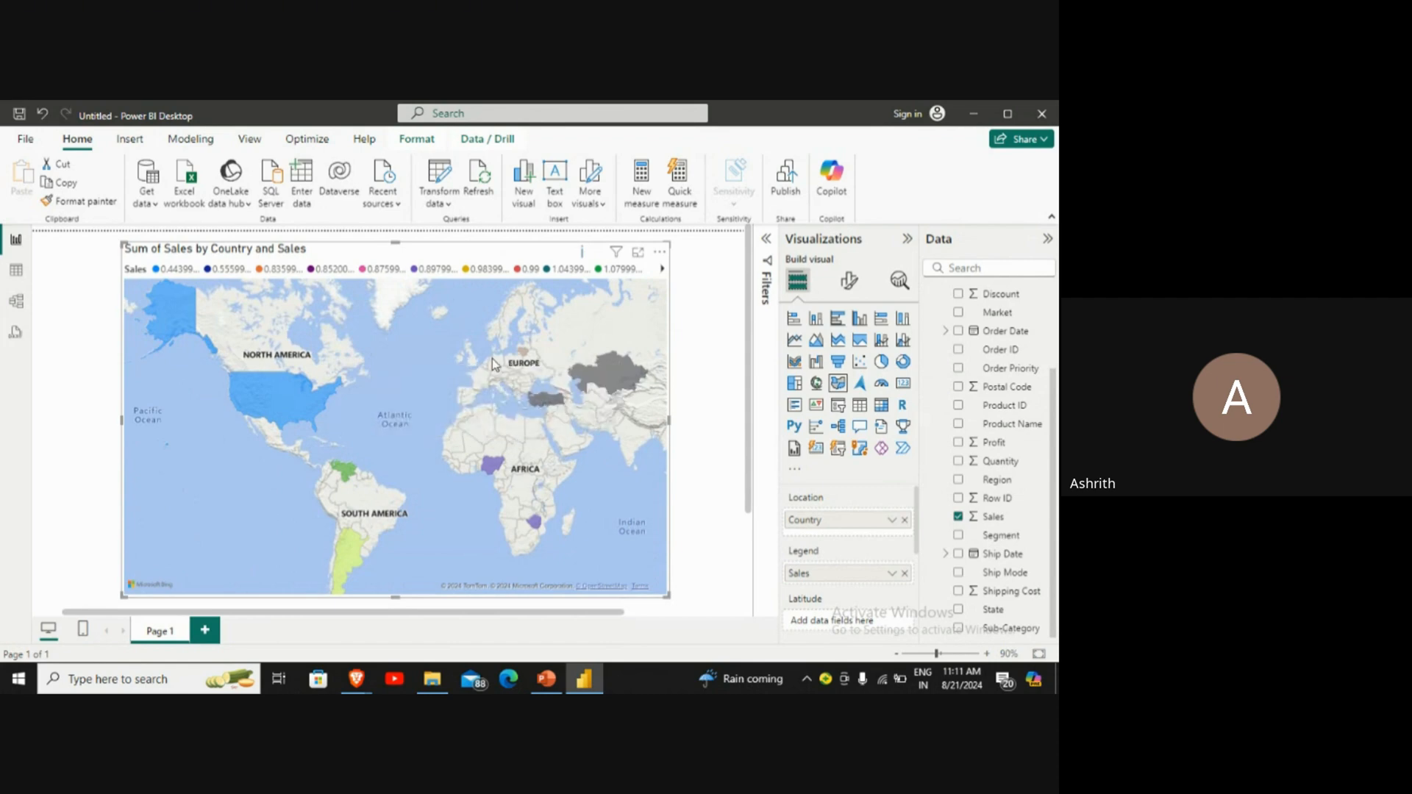
Step: Examine the sales details of Turkey and the other coloured countries on the filled map, from Europe and southern Africa to North America
{"action": "mouse_move", "coordinate": [524, 354]}
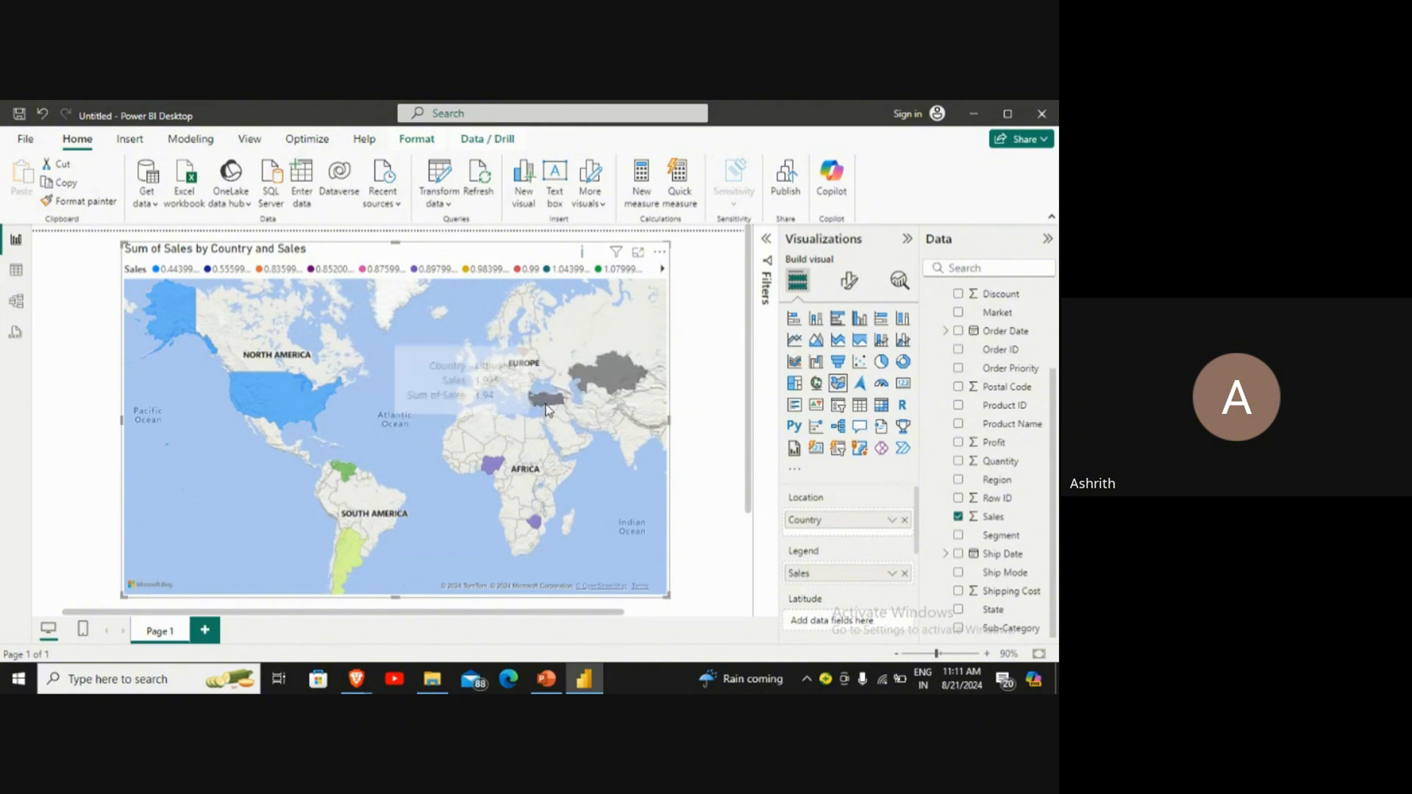
{"action": "mouse_move", "coordinate": [545, 407]}
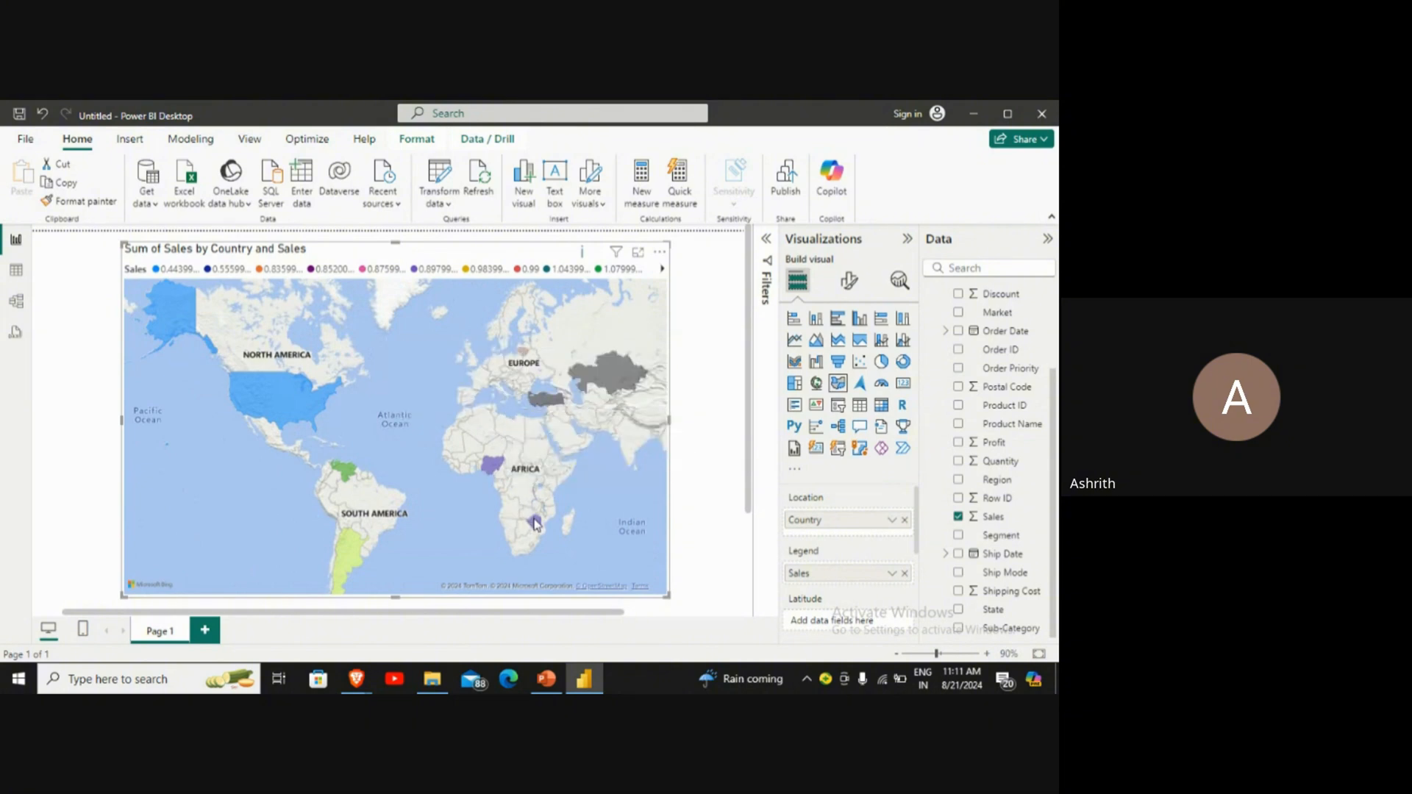
{"action": "mouse_move", "coordinate": [535, 525]}
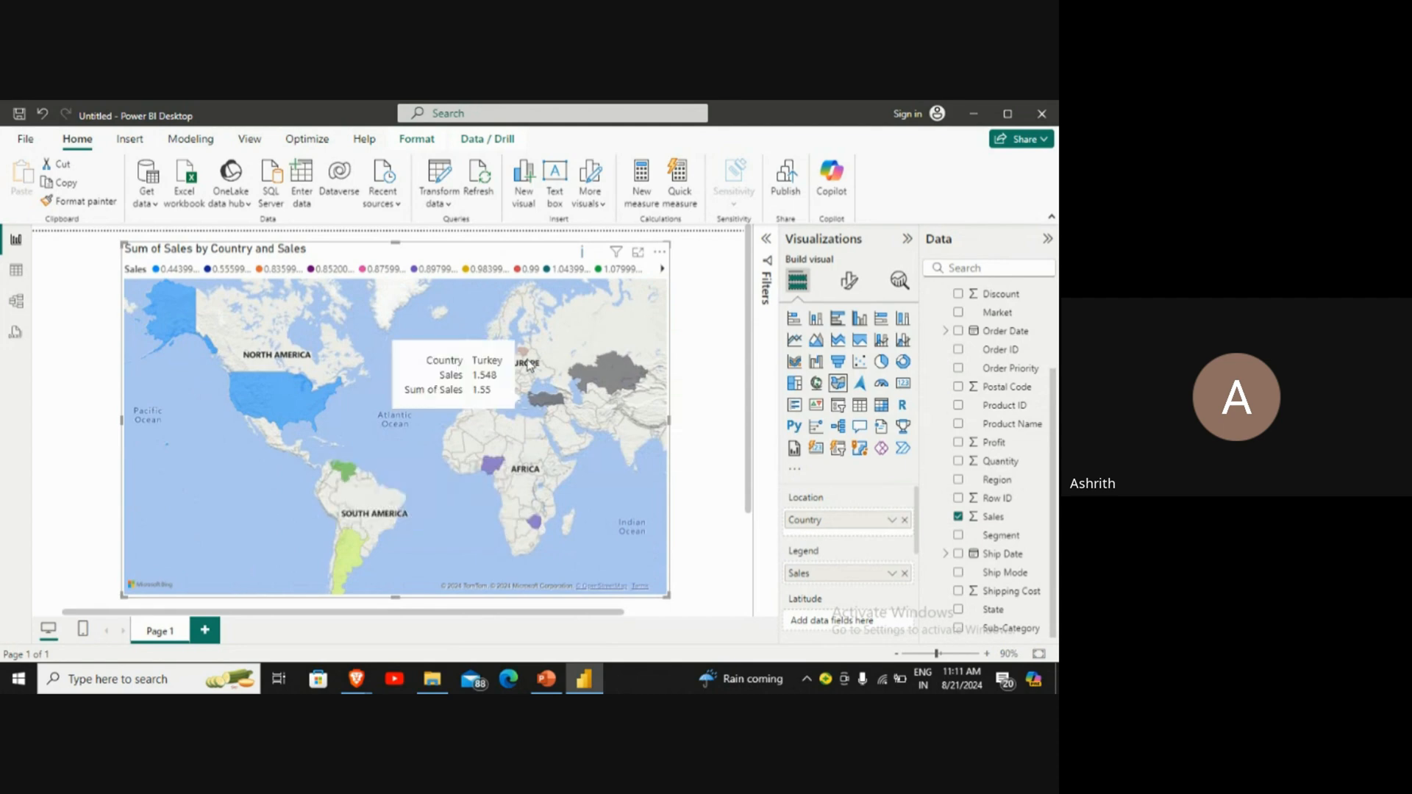
{"action": "left_click_drag", "start_coordinate": [548, 401], "coordinate": [419, 436]}
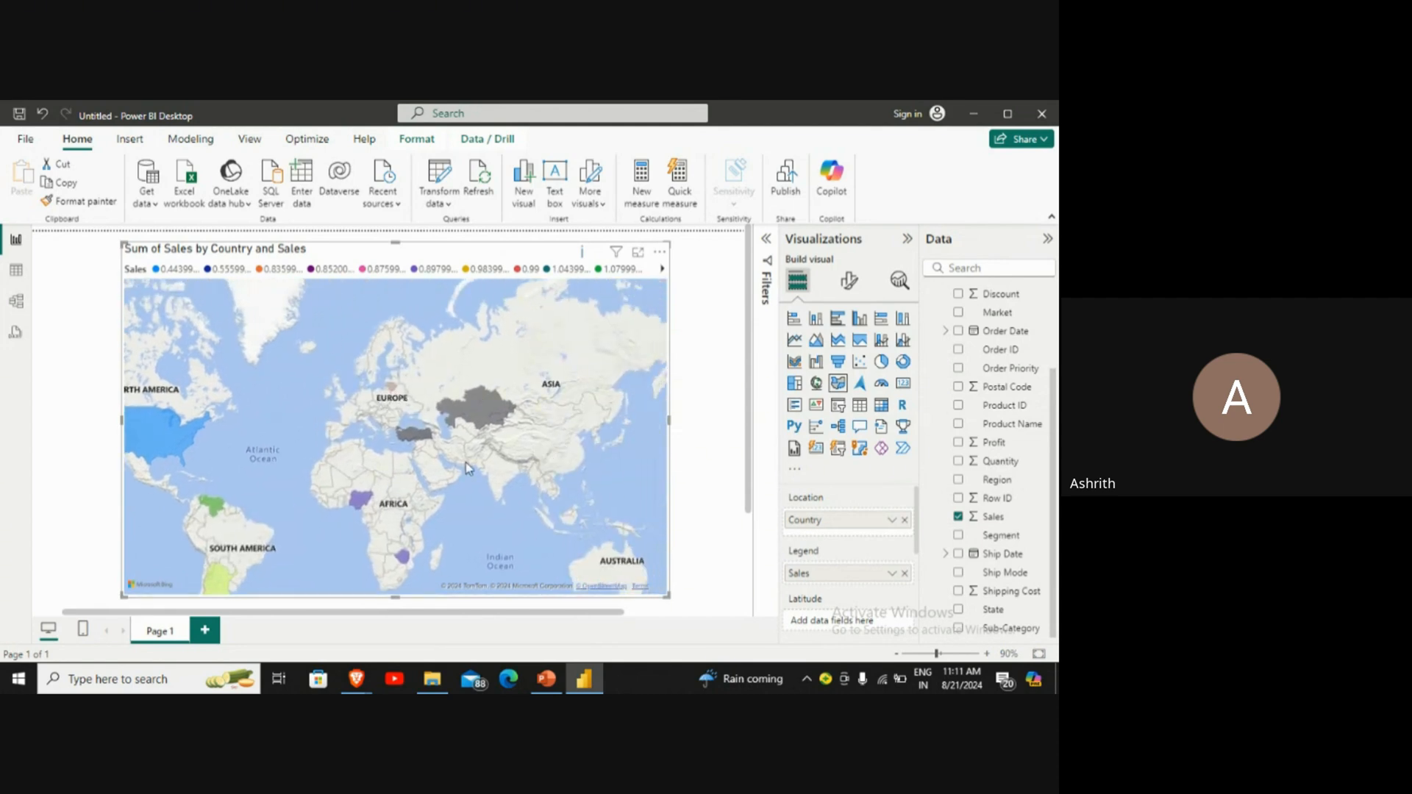
{"action": "left_click_drag", "start_coordinate": [386, 508], "coordinate": [463, 437]}
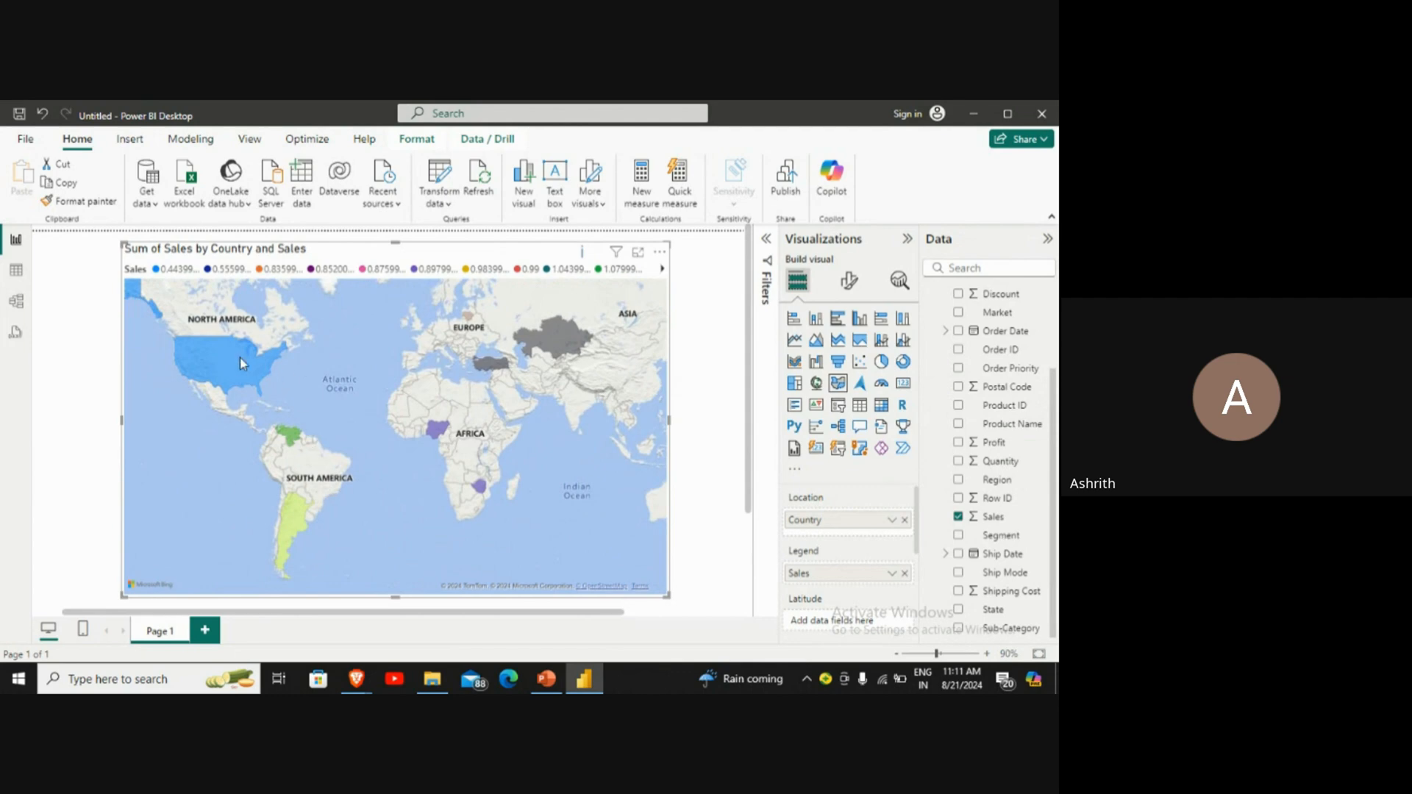
{"action": "left_click_drag", "start_coordinate": [338, 397], "coordinate": [371, 433]}
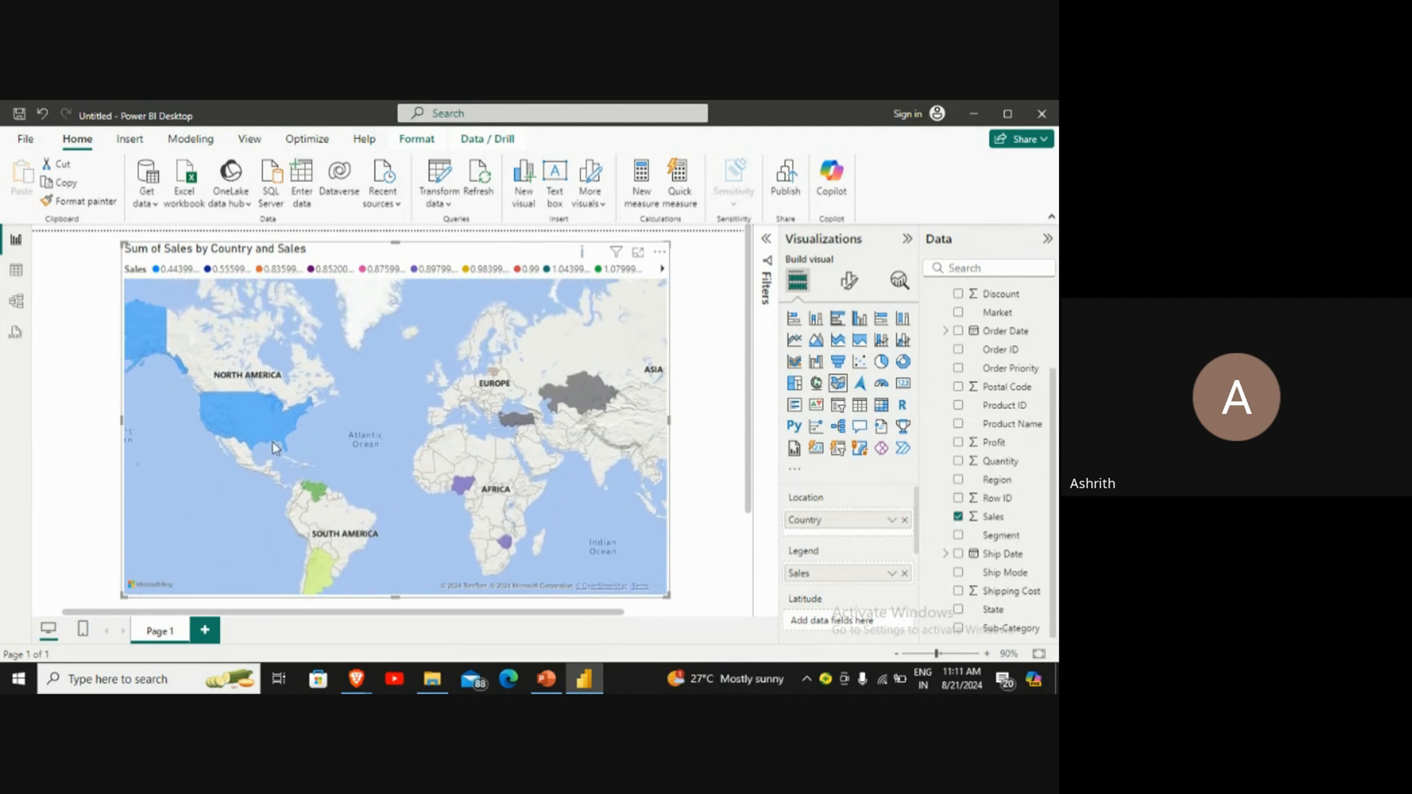
{"action": "left_click_drag", "start_coordinate": [272, 443], "coordinate": [342, 427]}
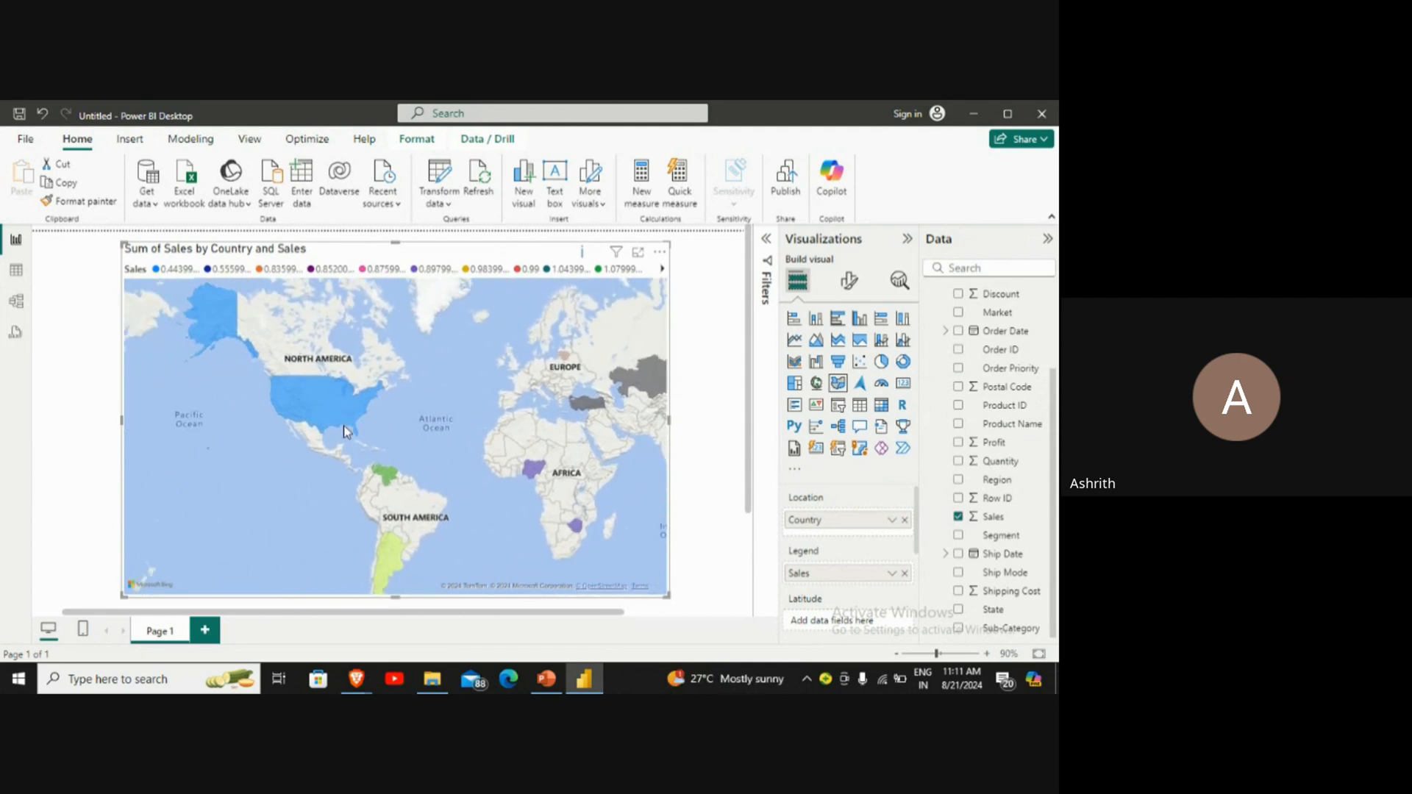
Step: Change the filled map to a bubble map of Sales by Country, and inspect the sales details of the Turkey and Nigeria bubbles
{"action": "left_click", "coordinate": [818, 385]}
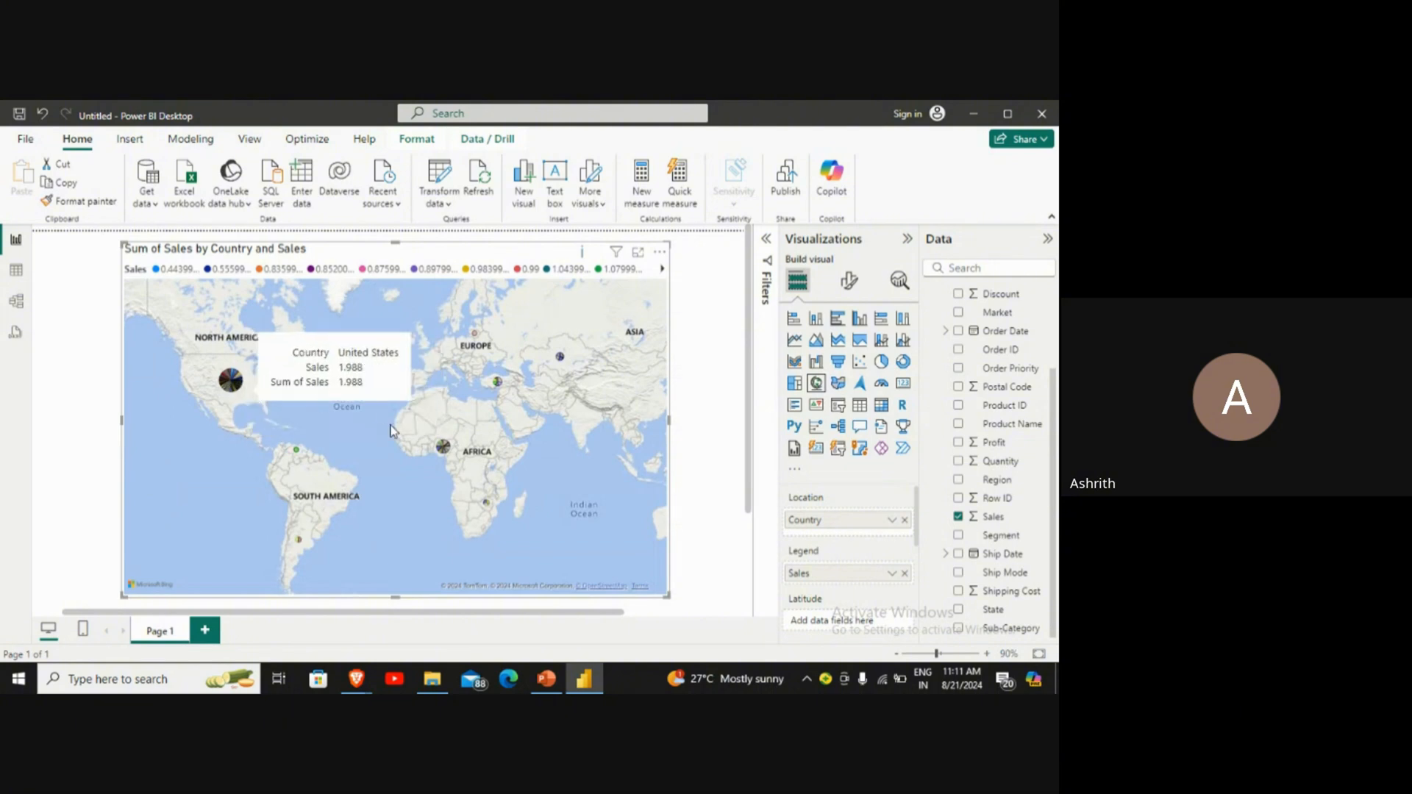
{"action": "left_click_drag", "start_coordinate": [561, 439], "coordinate": [510, 426]}
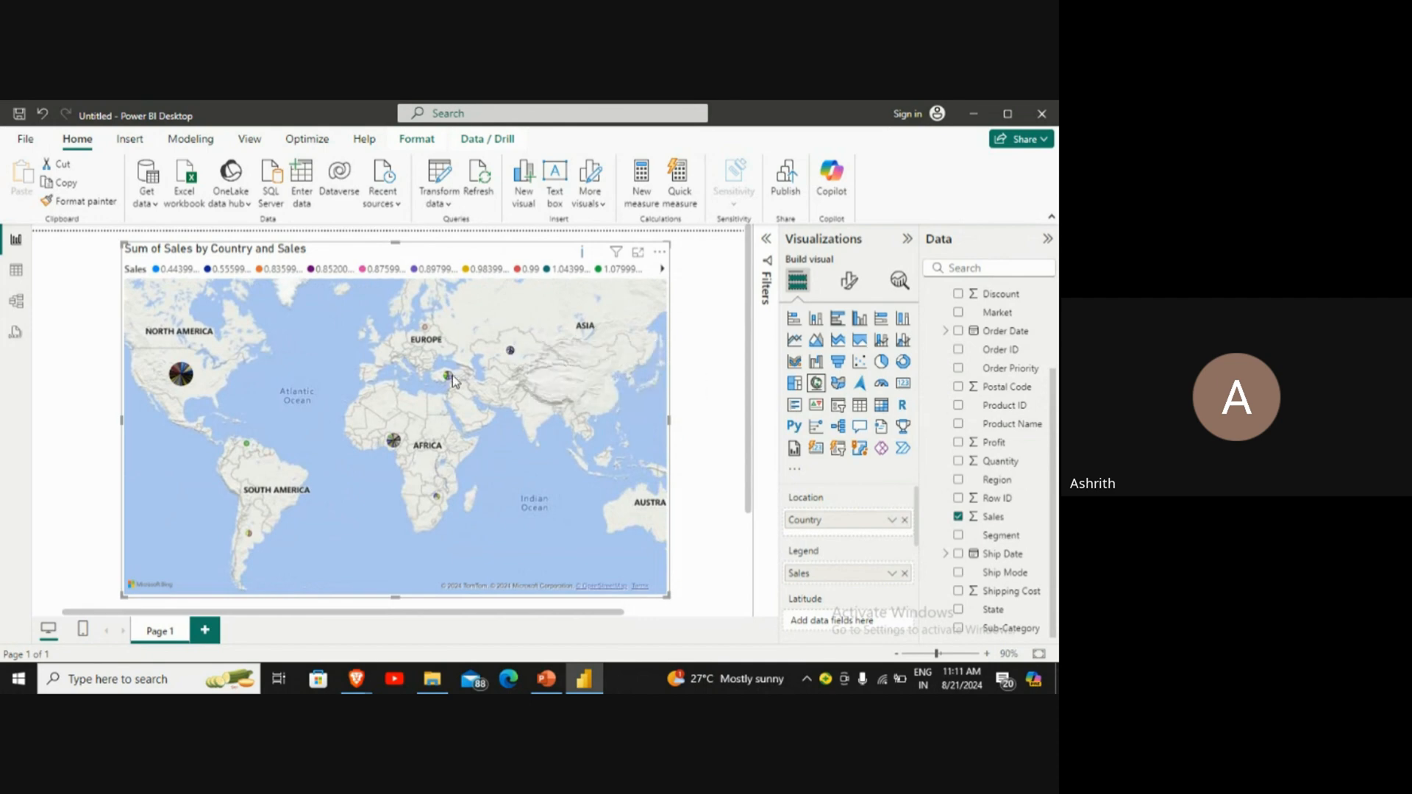
{"action": "mouse_move", "coordinate": [448, 377]}
{"action": "mouse_move", "coordinate": [400, 443]}
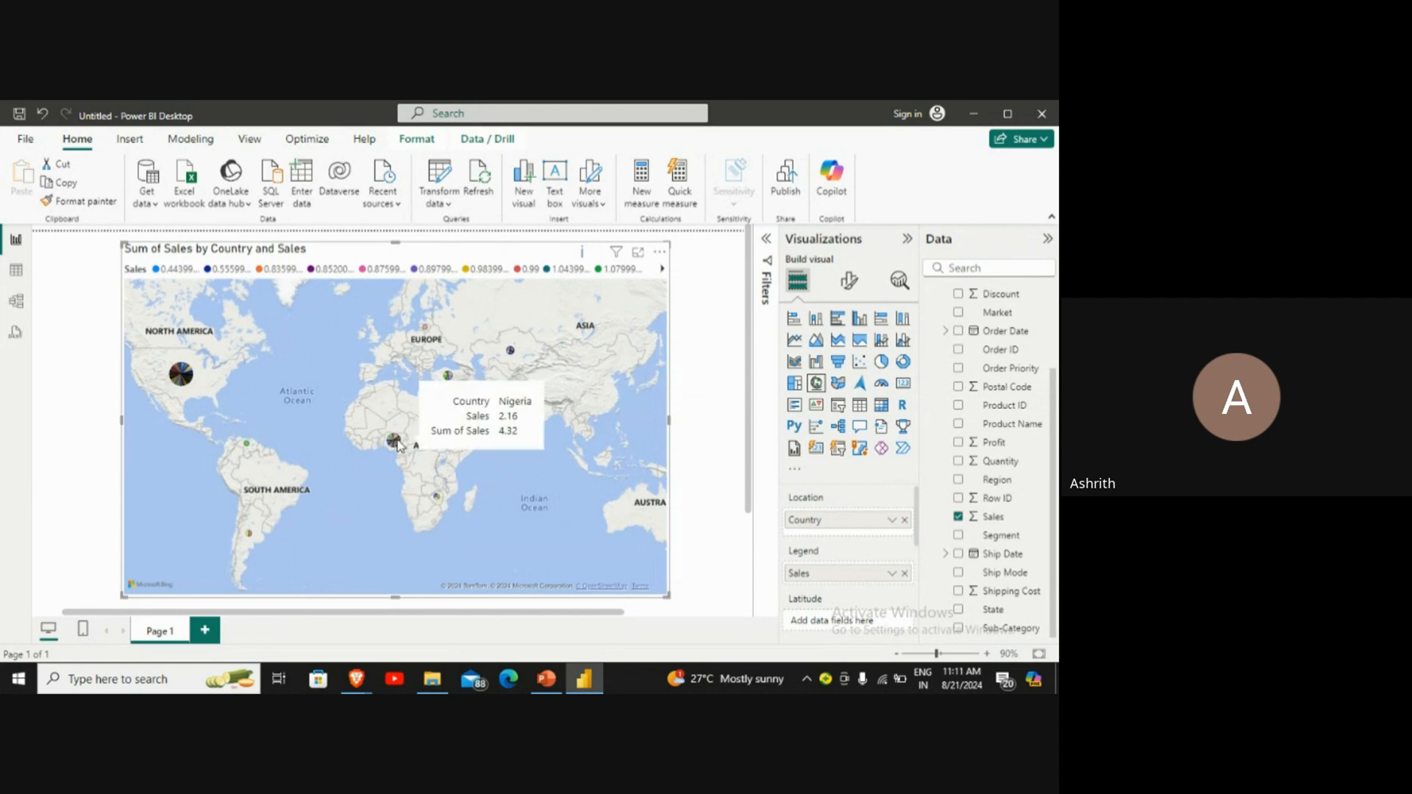
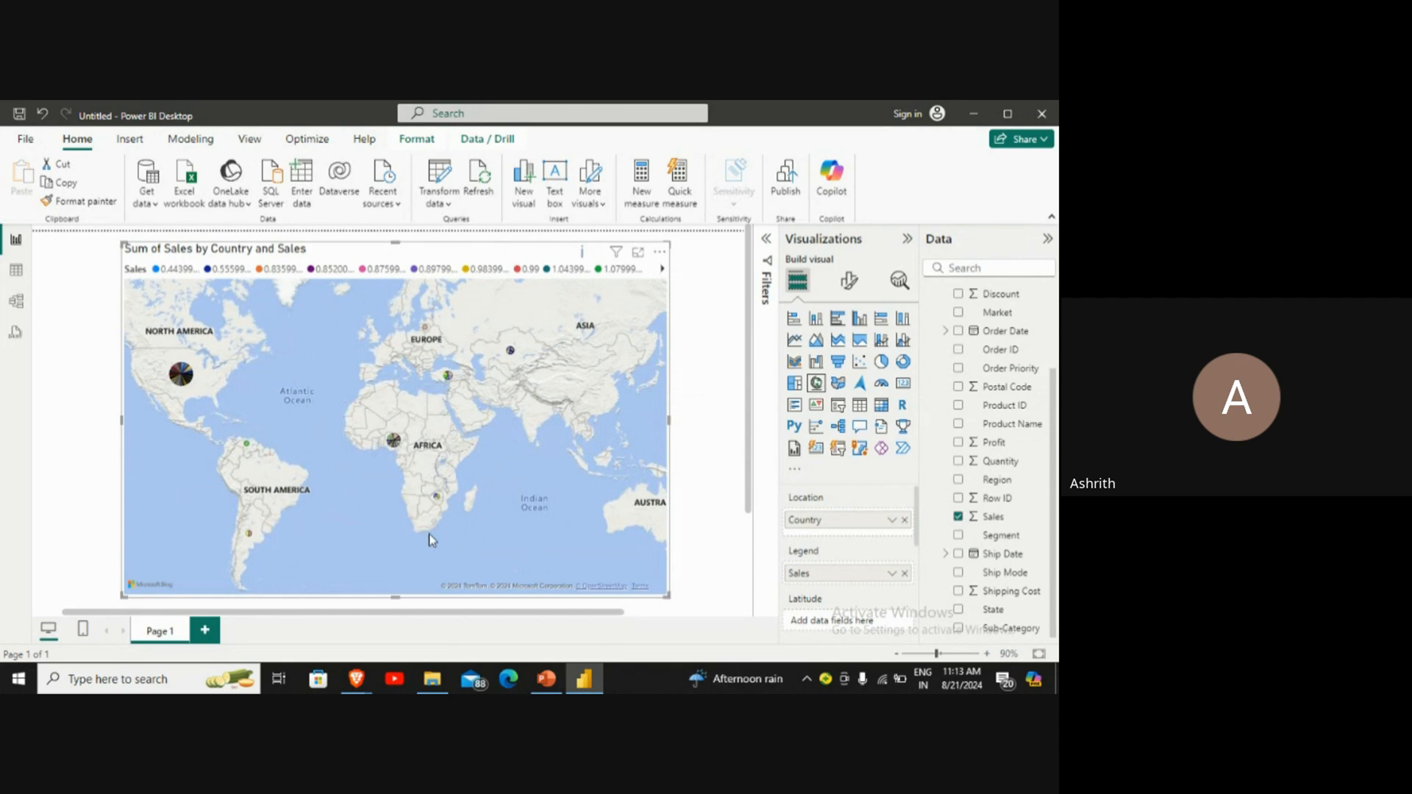
Step: Switch to the Google Meet call in the Brave browser and stop the meeting recording
{"action": "mouse_move", "coordinate": [360, 678]}
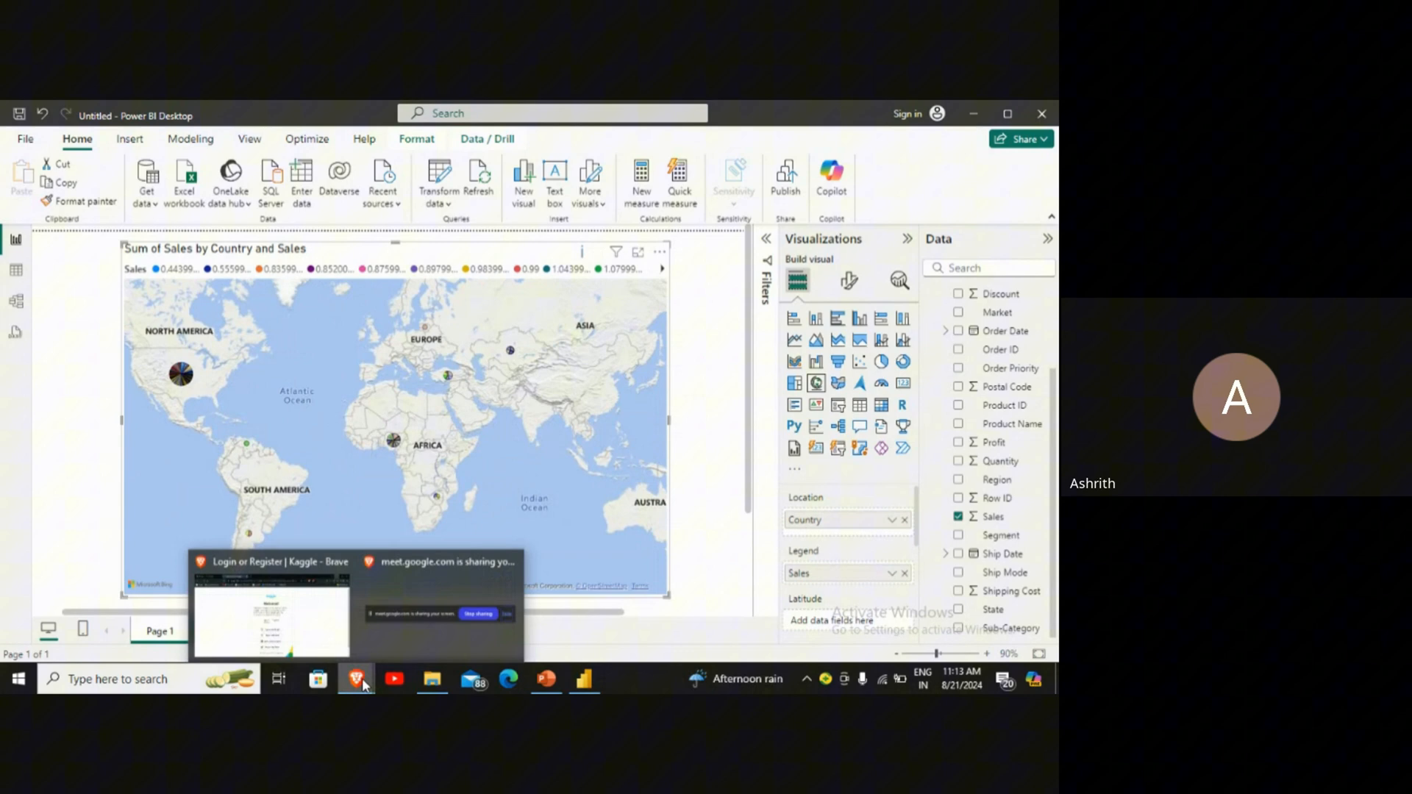
{"action": "left_click", "coordinate": [341, 641]}
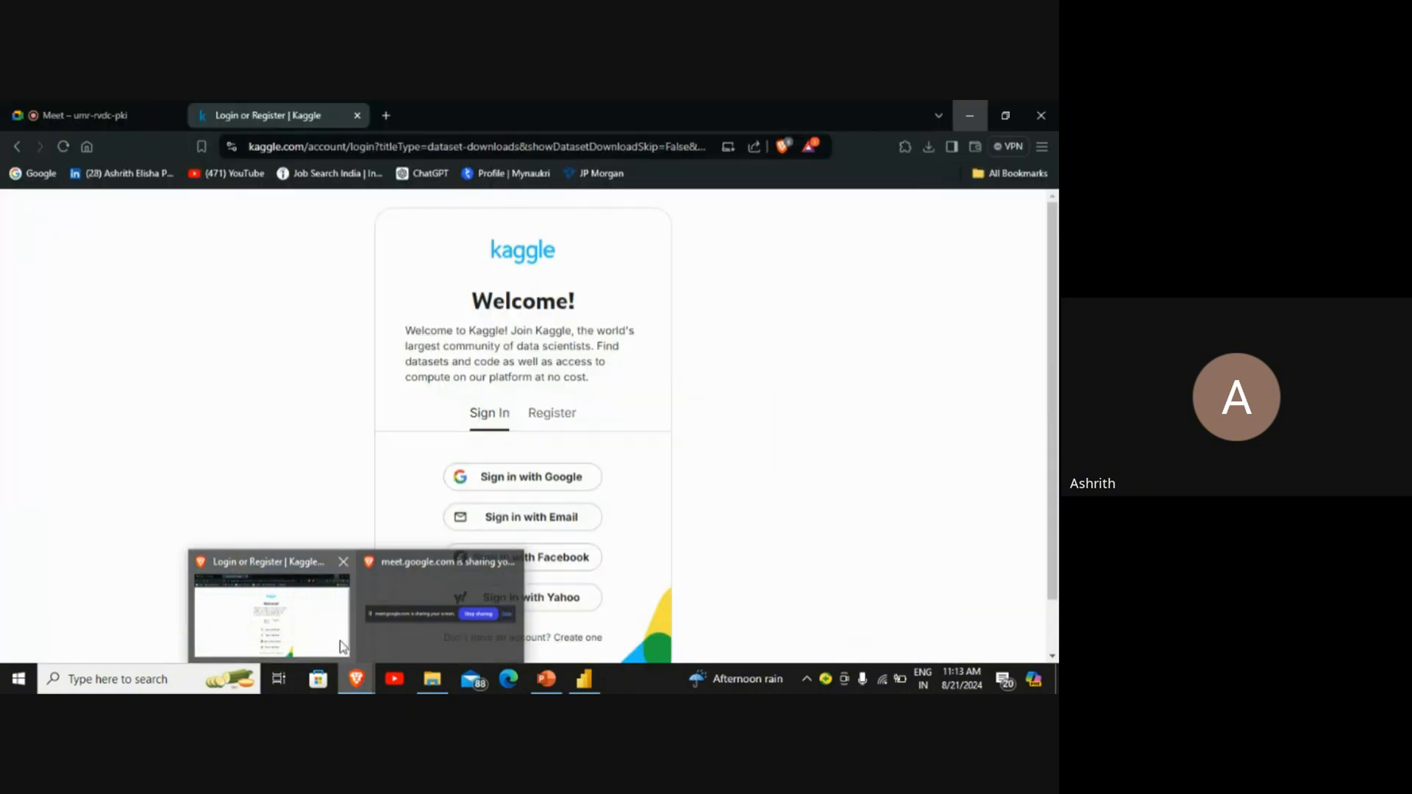
{"action": "left_click", "coordinate": [143, 115]}
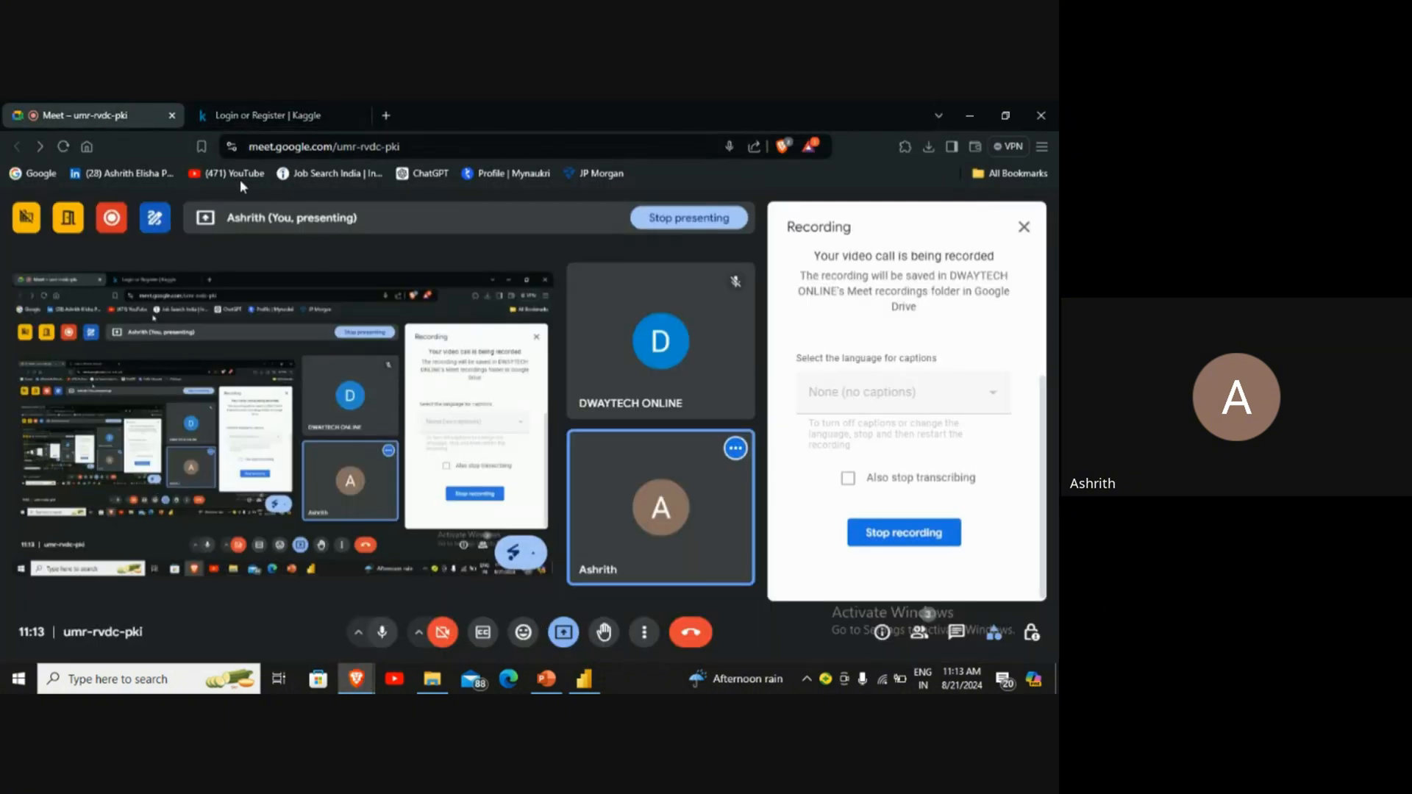
{"action": "mouse_move", "coordinate": [111, 225]}
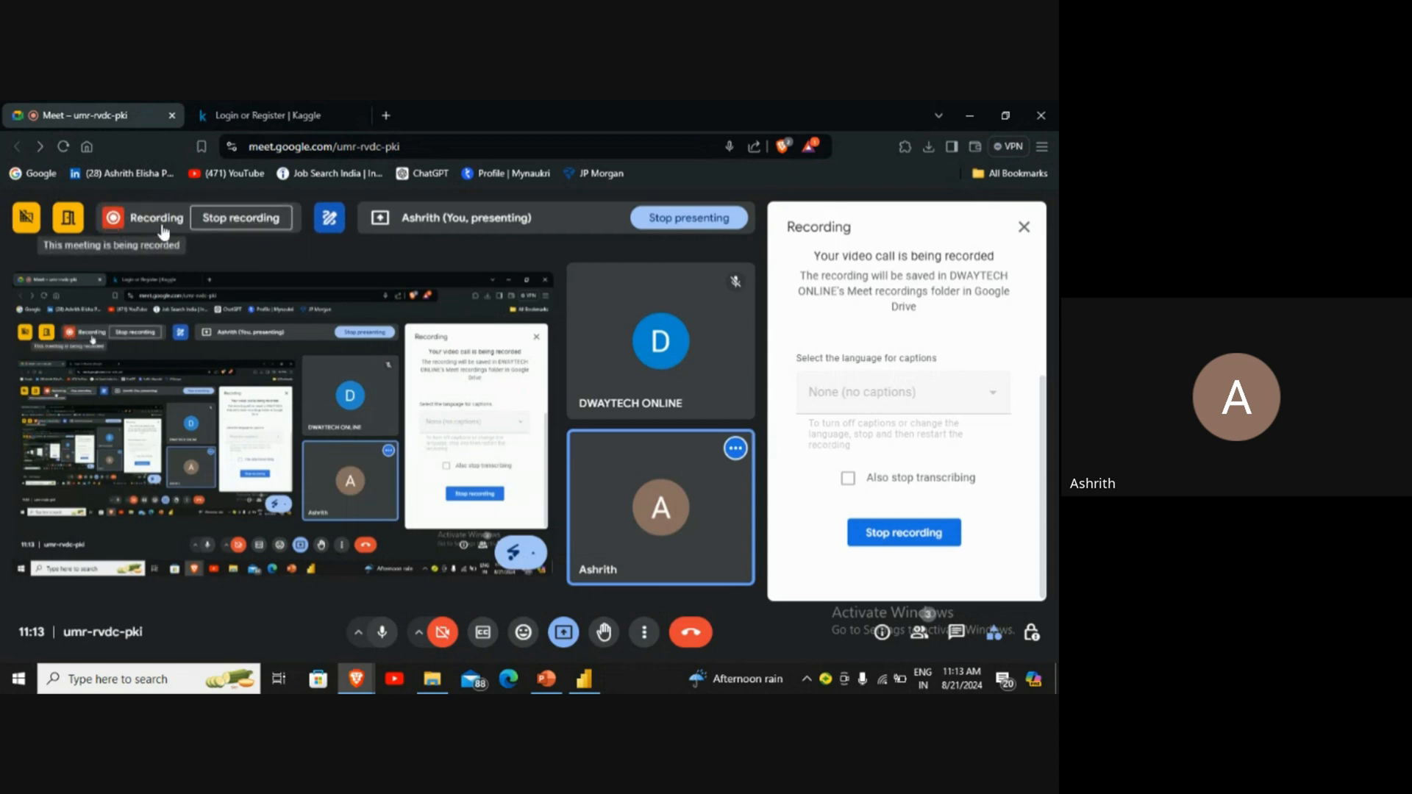
{"action": "left_click", "coordinate": [207, 221]}
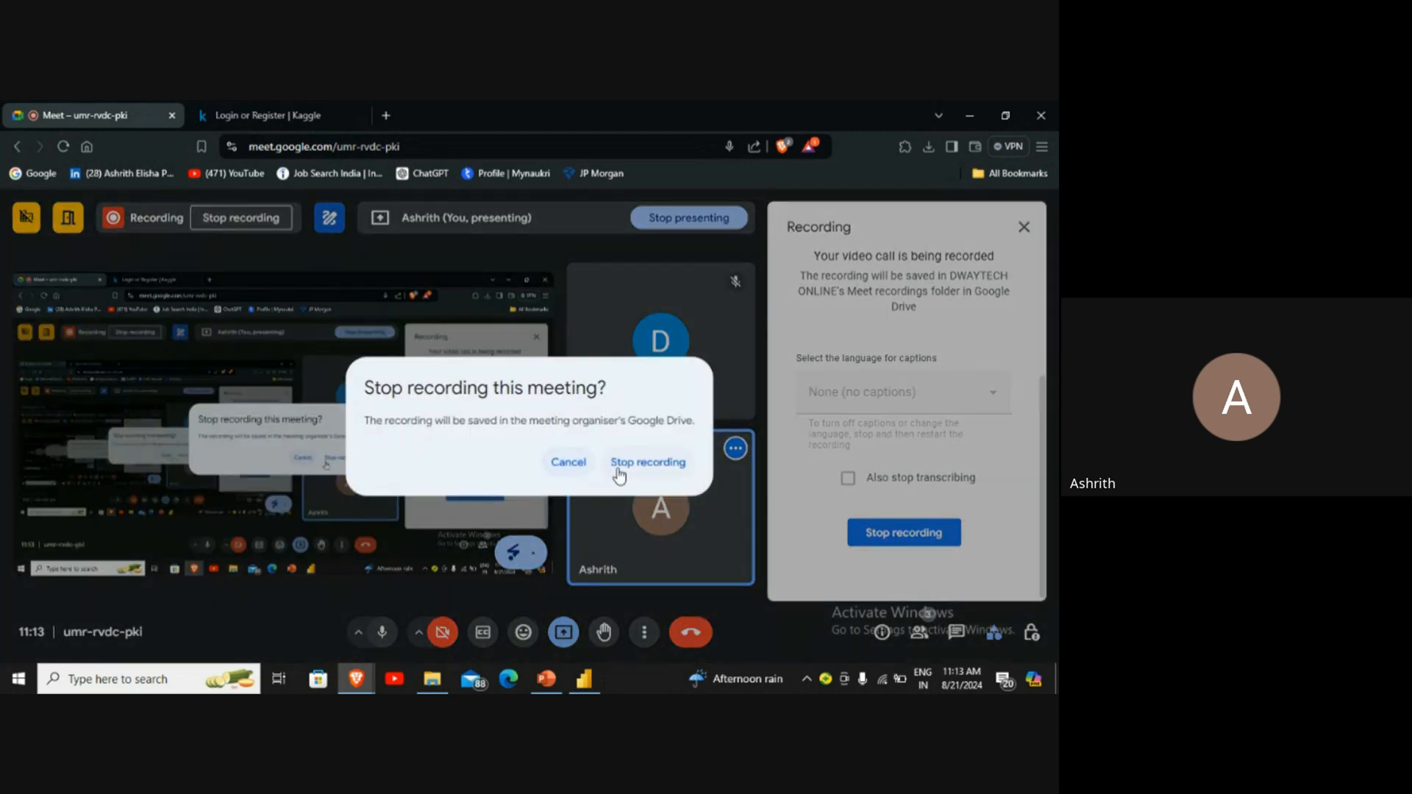